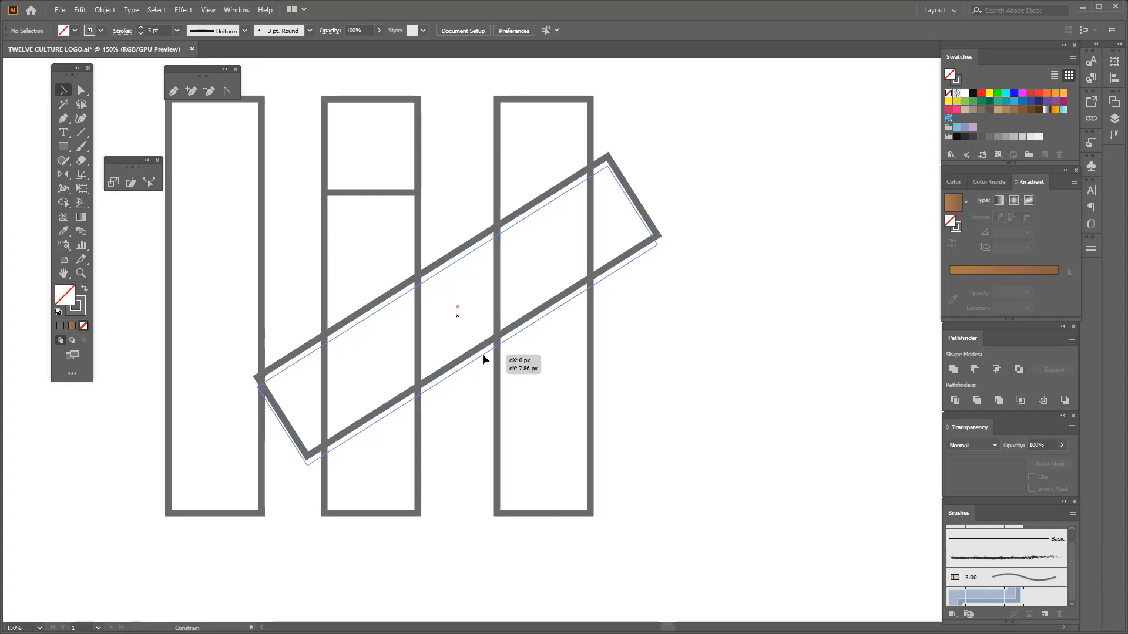
Rotate the diagonal bar slightly steeper where it crosses the two right vertical bars
{"action": "scroll", "coordinate": [487, 349], "scroll_direction": "down", "scroll_amount": 3}
{"action": "scroll", "coordinate": [479, 365], "scroll_direction": "up", "scroll_amount": 3}
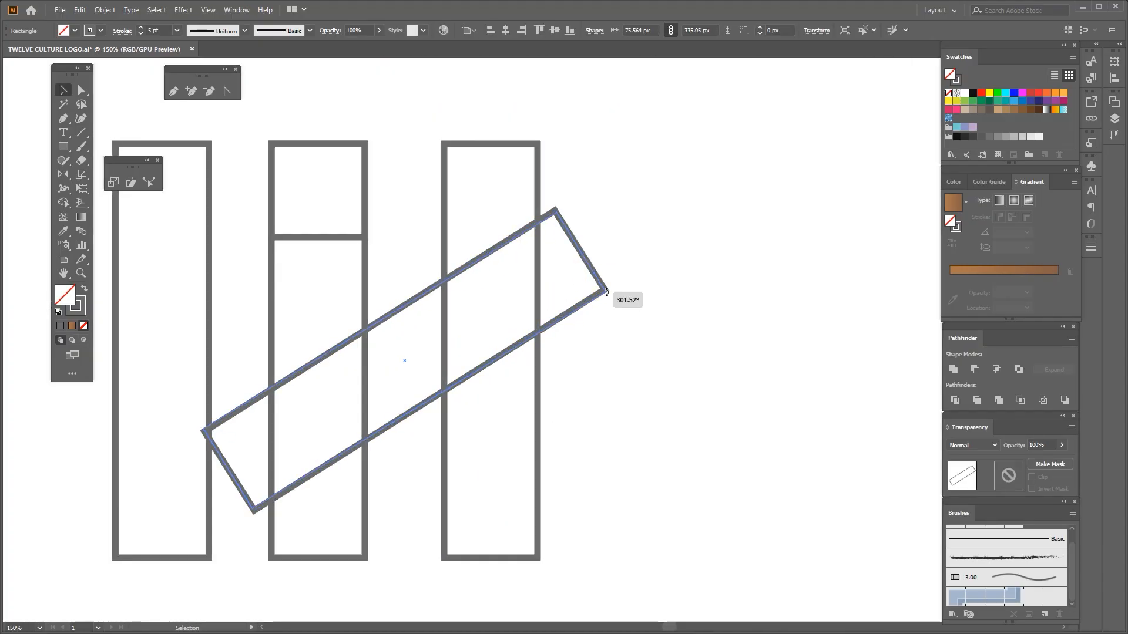
{"action": "left_click_drag", "start_coordinate": [609, 284], "coordinate": [608, 282]}
{"action": "scroll", "coordinate": [452, 329], "scroll_direction": "down", "scroll_amount": 3}
{"action": "scroll", "coordinate": [411, 360], "scroll_direction": "up", "scroll_amount": 2}
{"action": "left_click", "coordinate": [618, 359]}
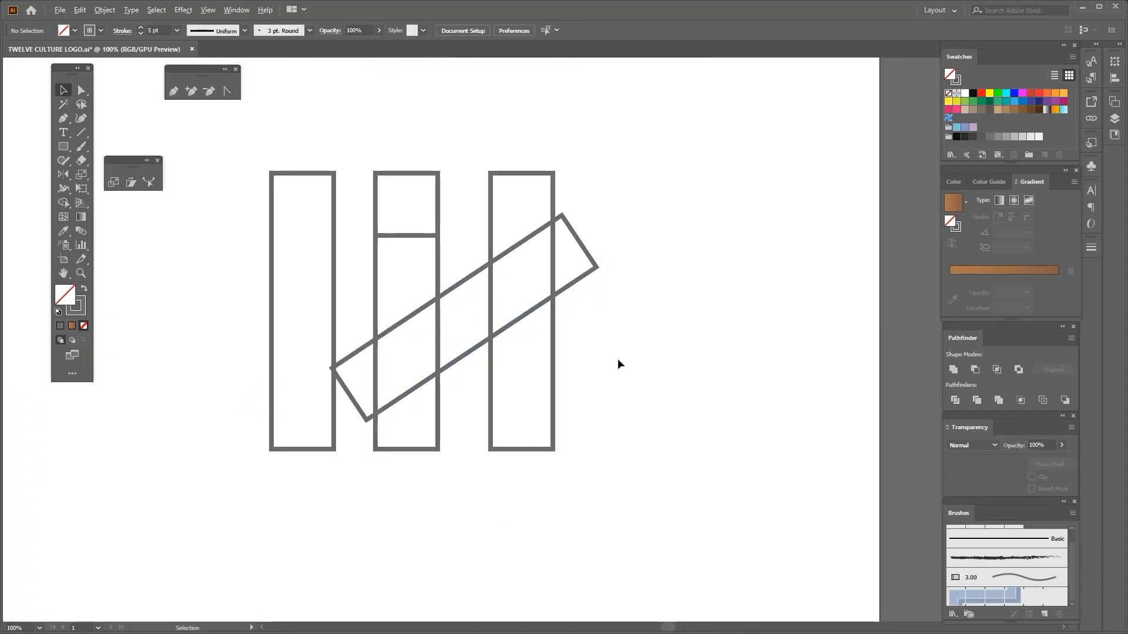
{"action": "left_click_drag", "start_coordinate": [617, 358], "coordinate": [605, 358]}
{"action": "left_click_drag", "start_coordinate": [640, 212], "coordinate": [427, 394]}
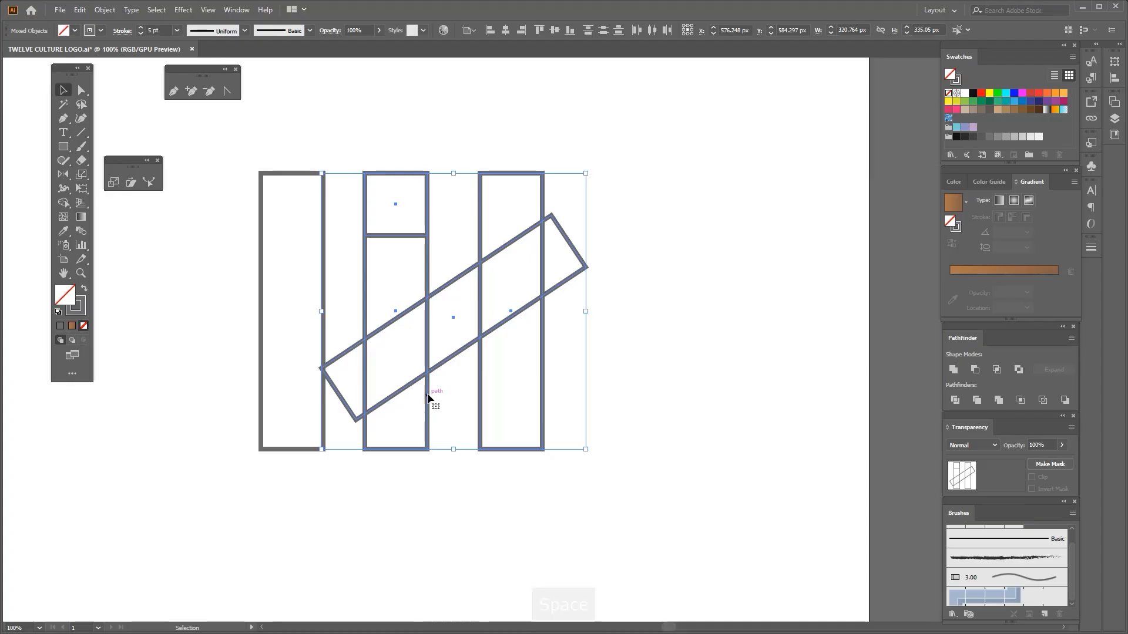
{"action": "left_click", "coordinate": [592, 302]}
{"action": "scroll", "coordinate": [450, 353], "scroll_direction": "down", "scroll_amount": 3}
{"action": "scroll", "coordinate": [448, 380], "scroll_direction": "up", "scroll_amount": 3}
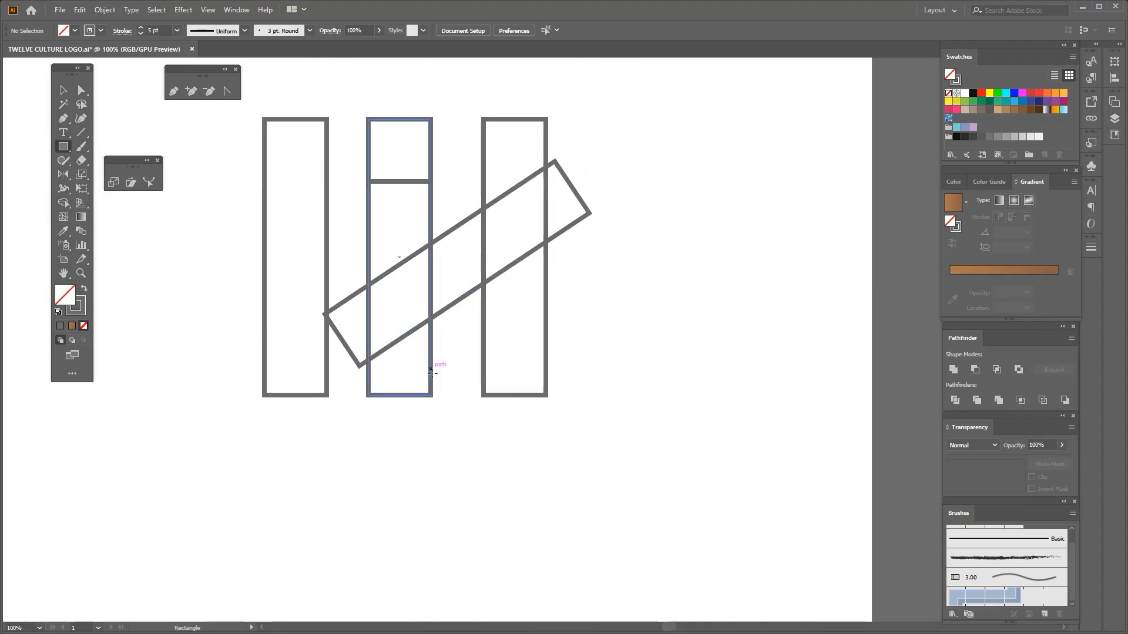
Add a horizontal copy of the bar across the two right vertical bars and align its top edge with theirs
{"action": "scroll", "coordinate": [432, 373], "scroll_direction": "down", "scroll_amount": 1}
{"action": "scroll", "coordinate": [354, 229], "scroll_direction": "up", "scroll_amount": 1}
{"action": "left_click_drag", "start_coordinate": [300, 188], "coordinate": [589, 345]}
{"action": "left_click_drag", "start_coordinate": [501, 171], "coordinate": [531, 214]}
{"action": "left_click", "coordinate": [532, 200]}
{"action": "left_click", "coordinate": [540, 30]}
{"action": "left_click", "coordinate": [495, 121]}
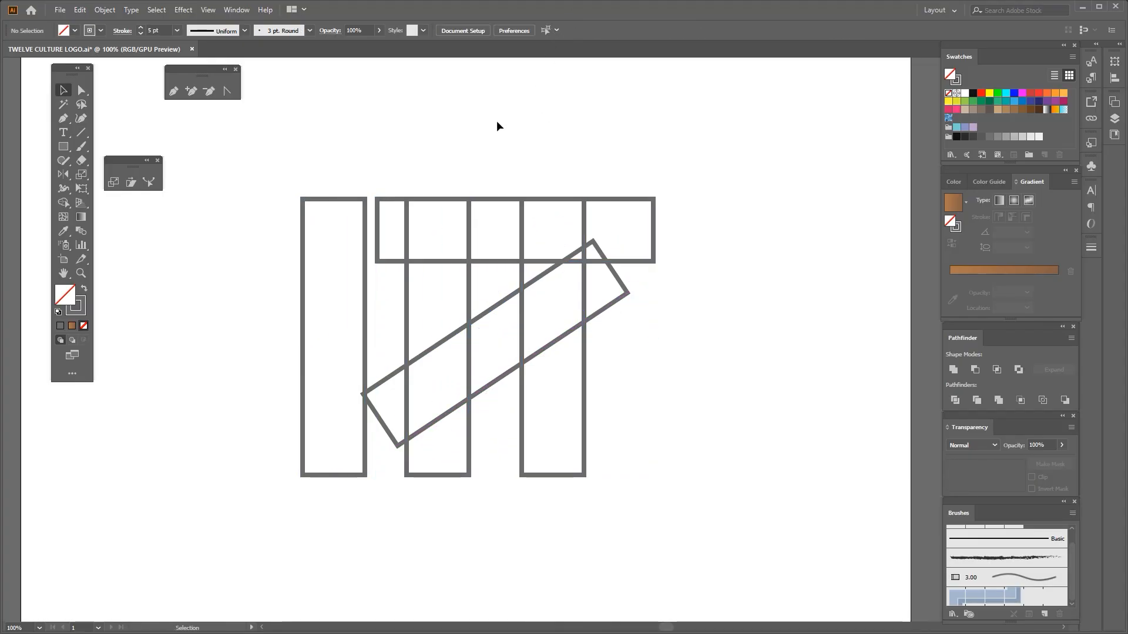
Reduce the horizontal bar's height to about 40 px by raising its lower edge, keeping its top level with the vertical bars
{"action": "left_click", "coordinate": [498, 260]}
{"action": "scroll", "coordinate": [498, 267], "scroll_direction": "up", "scroll_amount": 2}
{"action": "left_click_drag", "start_coordinate": [529, 259], "coordinate": [529, 200]}
{"action": "scroll", "coordinate": [520, 220], "scroll_direction": "down", "scroll_amount": 2}
{"action": "left_click", "coordinate": [343, 218]}
{"action": "scroll", "coordinate": [453, 215], "scroll_direction": "up", "scroll_amount": 1}
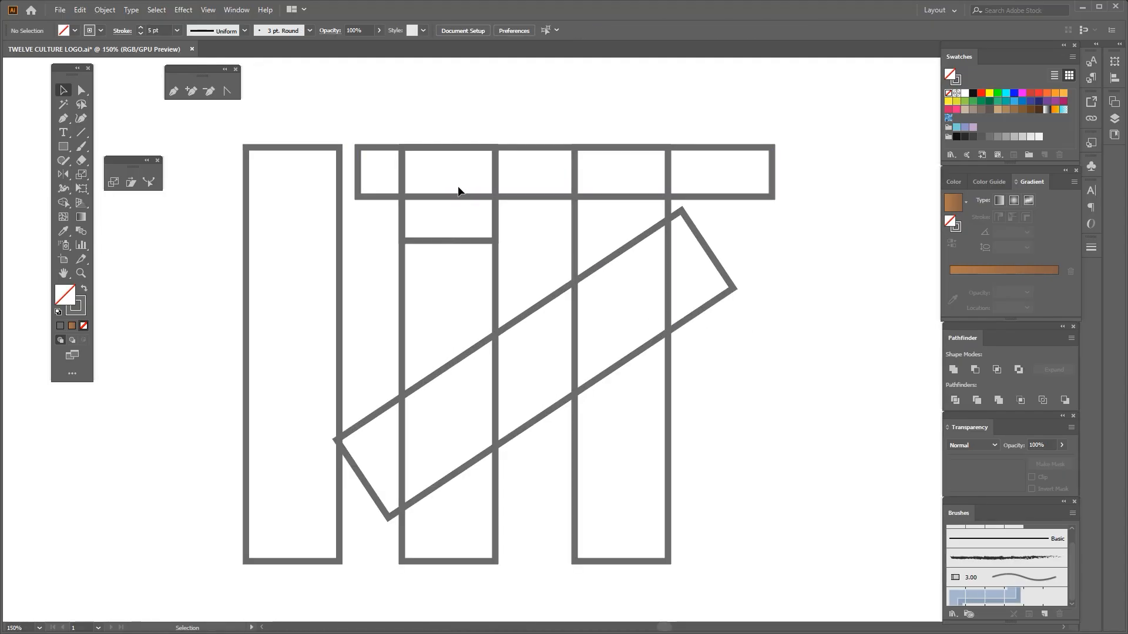
{"action": "left_click", "coordinate": [532, 199]}
{"action": "scroll", "coordinate": [532, 201], "scroll_direction": "down", "scroll_amount": 1}
{"action": "left_click", "coordinate": [554, 210], "text": "shift"}
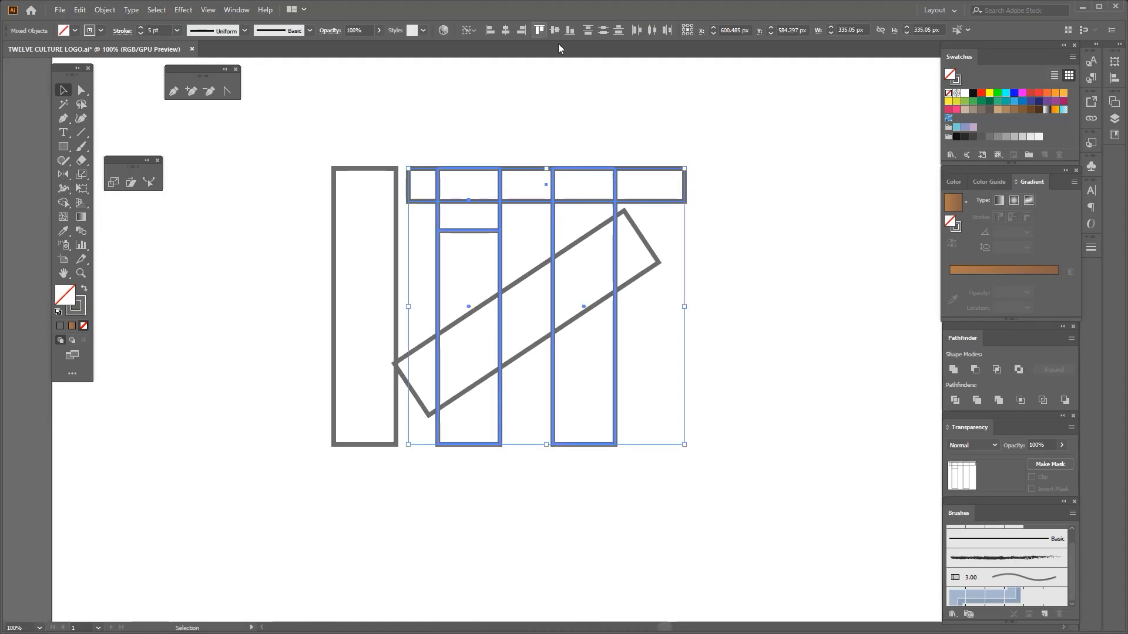
{"action": "left_click", "coordinate": [633, 131]}
Copy the thin horizontal bar down to the foot of the vertical bars and centre it horizontally on the two right bars
{"action": "left_click_drag", "start_coordinate": [650, 203], "coordinate": [662, 447]}
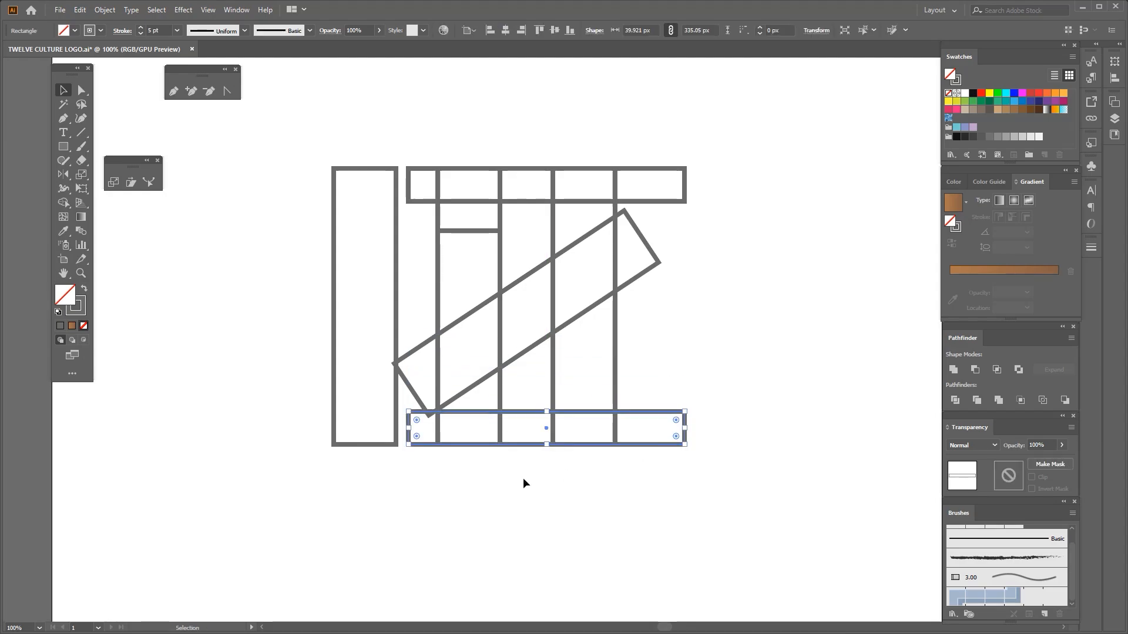
{"action": "left_click", "coordinate": [552, 398], "text": "shift"}
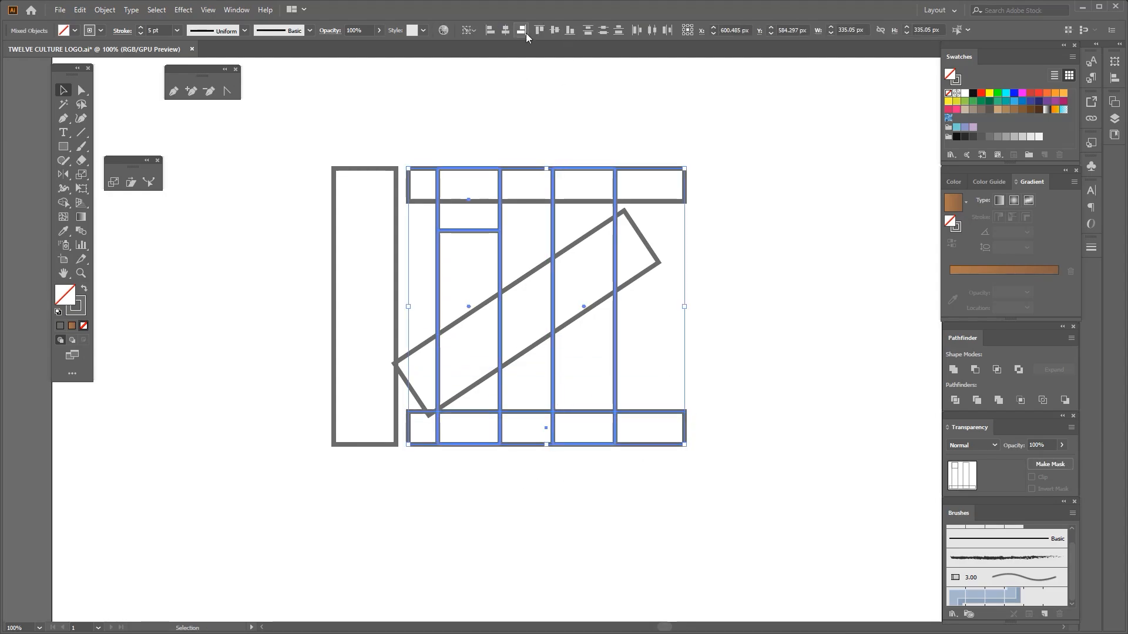
{"action": "left_click", "coordinate": [506, 31]}
{"action": "left_click", "coordinate": [508, 124]}
Centre the upper thin bar horizontally on the two right vertical bars
{"action": "left_click", "coordinate": [551, 202]}
{"action": "left_click", "coordinate": [553, 214], "text": "shift"}
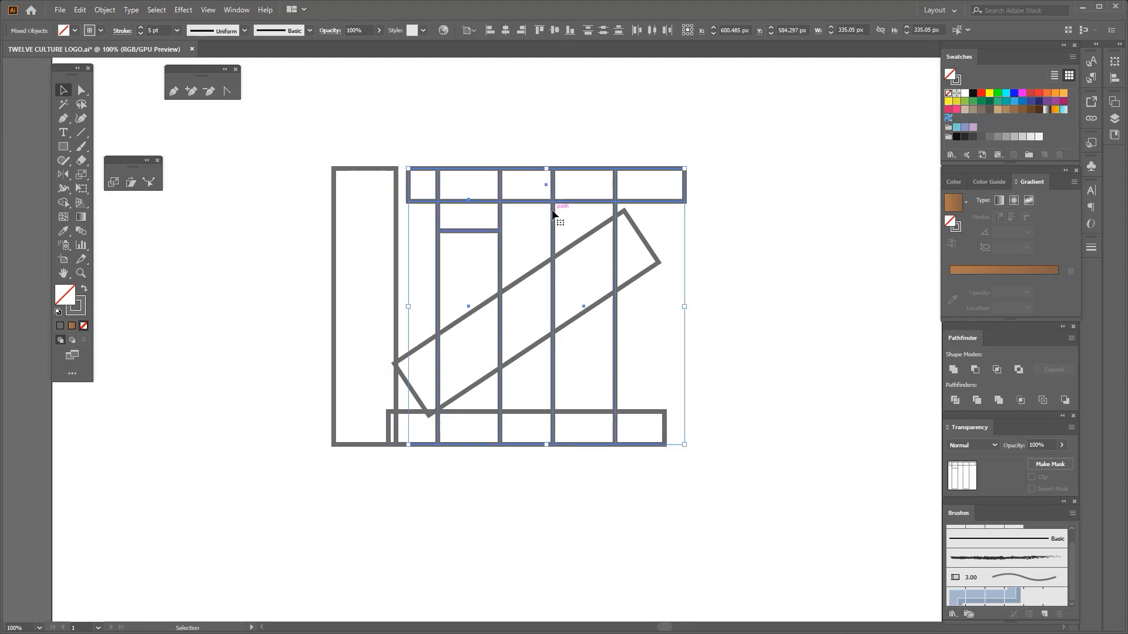
{"action": "left_click", "coordinate": [506, 31]}
{"action": "left_click", "coordinate": [520, 99]}
Select everything except the left bar and cut off the ends protruding past the right vertical bar with Shape Builder
{"action": "key", "text": "ctrl+minus"}
{"action": "left_click_drag", "start_coordinate": [535, 273], "coordinate": [539, 365]}
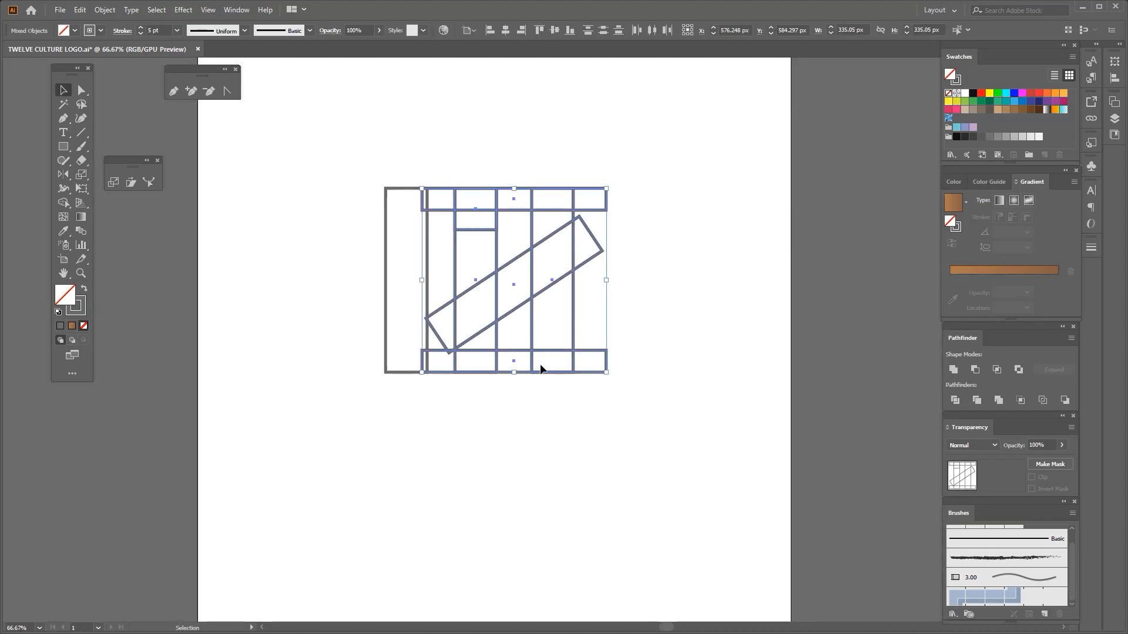
{"action": "key", "text": "ctrl+plus"}
{"action": "key", "text": "ctrl+plus"}
{"action": "left_click", "coordinate": [67, 206]}
{"action": "scroll", "coordinate": [399, 296], "scroll_direction": "down", "scroll_amount": 2}
{"action": "left_click", "coordinate": [513, 306], "text": "alt"}
{"action": "scroll", "coordinate": [508, 186], "scroll_direction": "up", "scroll_amount": 2}
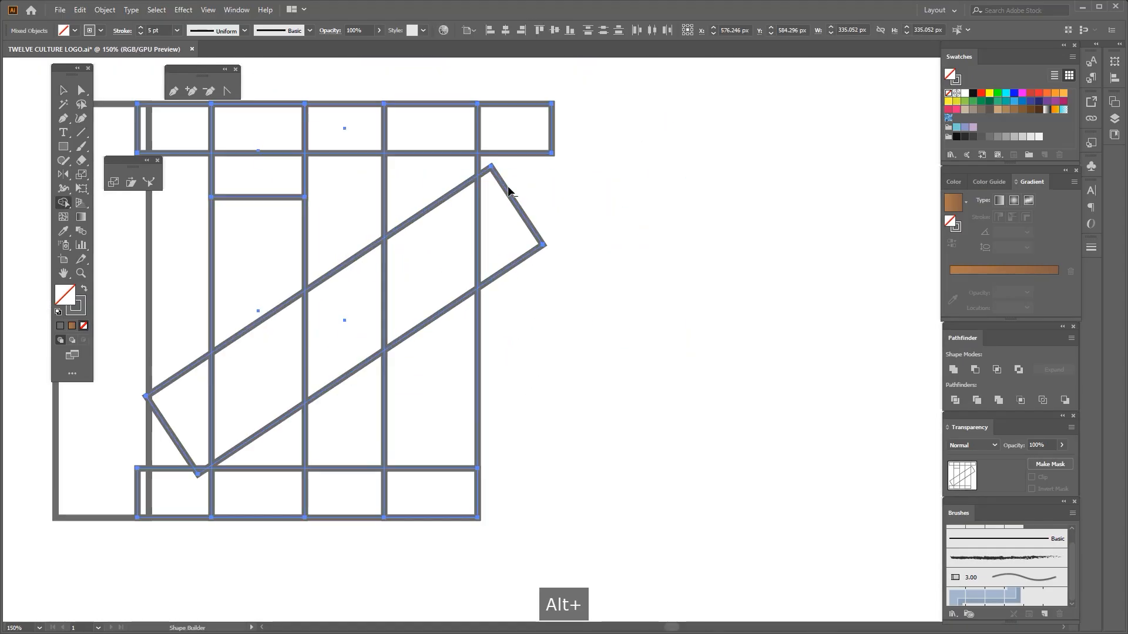
{"action": "left_click_drag", "start_coordinate": [509, 123], "coordinate": [500, 229]}
{"action": "left_click_drag", "start_coordinate": [499, 230], "coordinate": [645, 263]}
{"action": "left_click", "coordinate": [413, 207], "text": "alt"}
{"action": "key", "text": "ctrl+z"}
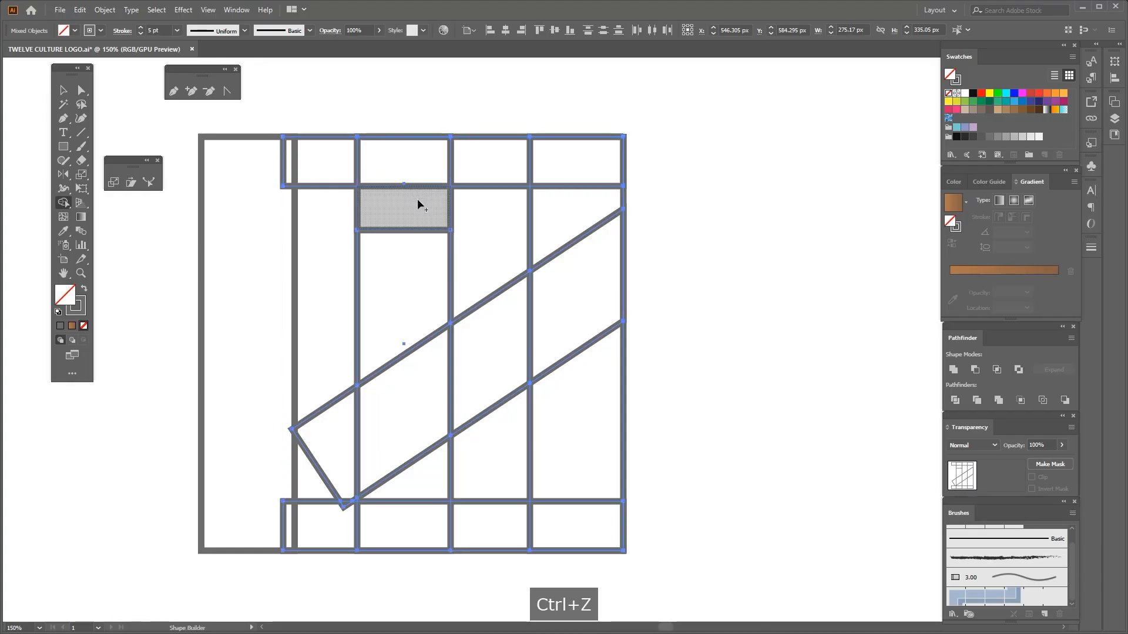
Merge the small square, top bar, upper part of the right bar and diagonal band into one shape with Shape Builder
{"action": "left_click", "coordinate": [414, 185], "text": "alt"}
{"action": "mouse_move", "coordinate": [452, 168]}
{"action": "left_mouse_down"}
{"action": "mouse_move", "coordinate": [528, 163]}
{"action": "mouse_move", "coordinate": [551, 196]}
{"action": "left_mouse_up"}
{"action": "left_click", "coordinate": [565, 245], "text": "alt"}
{"action": "scroll", "coordinate": [547, 289], "scroll_direction": "down", "scroll_amount": 1}
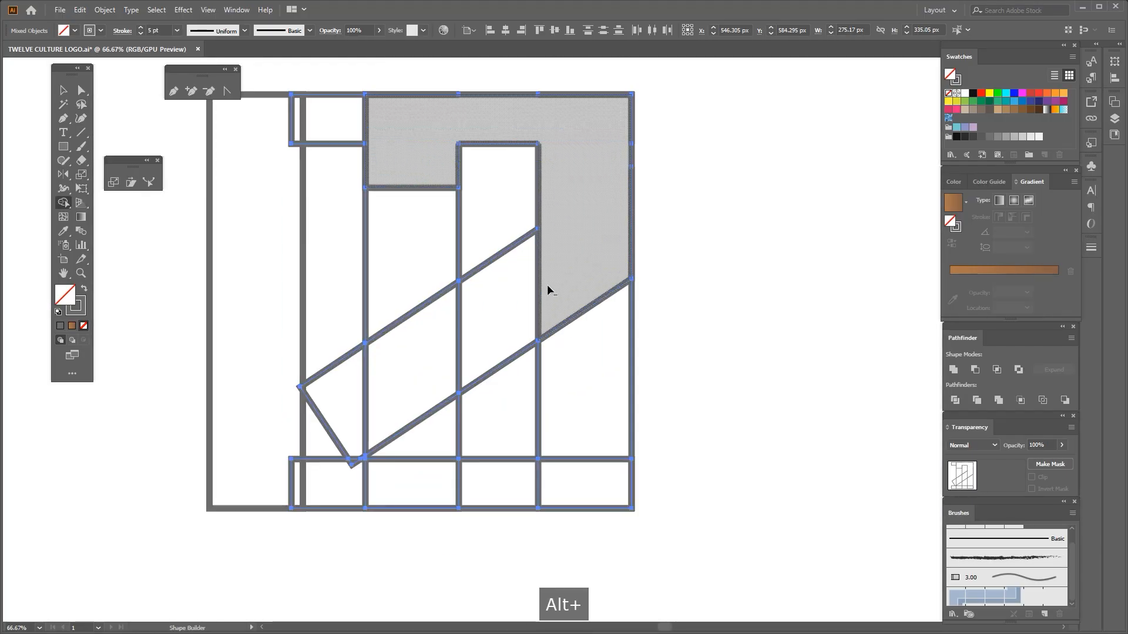
{"action": "left_click", "coordinate": [539, 280], "text": "alt"}
{"action": "left_click", "coordinate": [460, 318], "text": "alt"}
{"action": "scroll", "coordinate": [462, 317], "scroll_direction": "down", "scroll_amount": 3}
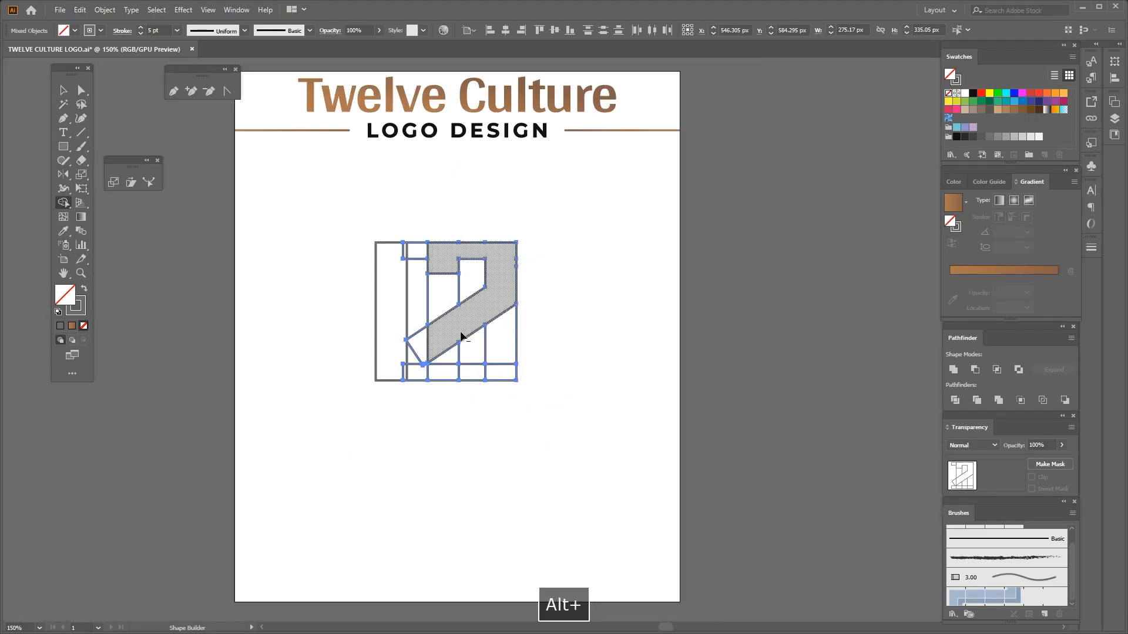
Merge the lower part of the middle bar and the bottom bar into the base of the numeral 2
{"action": "scroll", "coordinate": [460, 347], "scroll_direction": "up", "scroll_amount": 2}
{"action": "left_click", "coordinate": [442, 350], "text": "alt"}
{"action": "scroll", "coordinate": [443, 364], "scroll_direction": "up", "scroll_amount": 2}
{"action": "scroll", "coordinate": [443, 376], "scroll_direction": "down", "scroll_amount": 4}
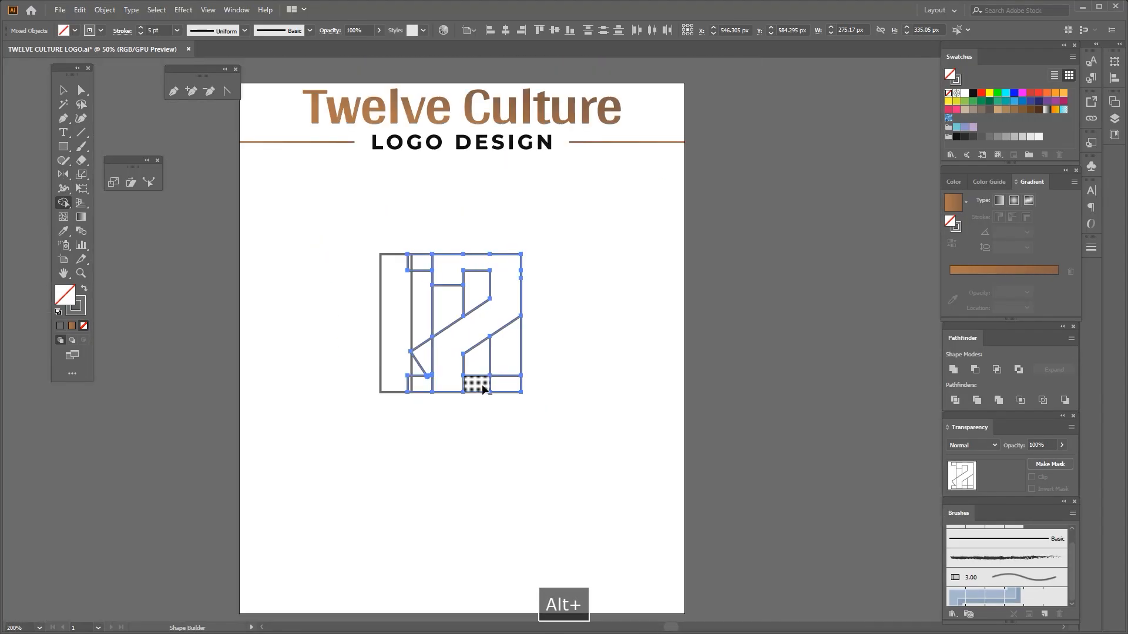
{"action": "scroll", "coordinate": [445, 385], "scroll_direction": "up", "scroll_amount": 2}
{"action": "scroll", "coordinate": [499, 382], "scroll_direction": "up", "scroll_amount": 1}
{"action": "scroll", "coordinate": [518, 343], "scroll_direction": "down", "scroll_amount": 2}
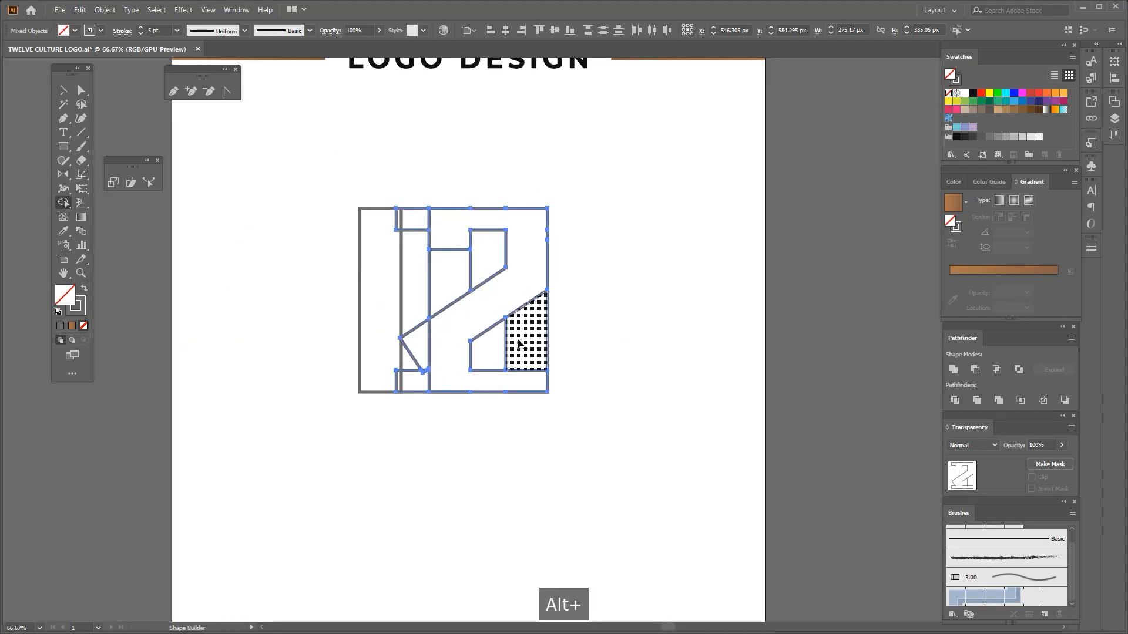
Reselect the numeral 2's shapes and remove the leftover pieces sticking out beyond its left edge with Shape Builder
{"action": "key", "text": "ctrl+1"}
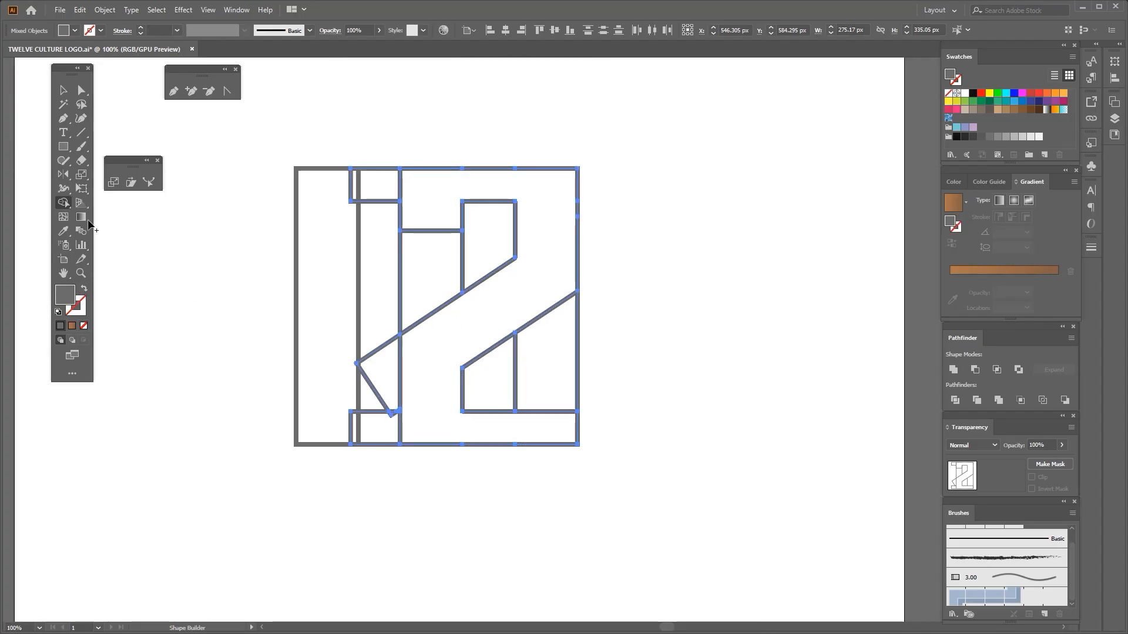
{"action": "left_click", "coordinate": [58, 89]}
{"action": "left_click", "coordinate": [189, 252]}
{"action": "left_click", "coordinate": [378, 348]}
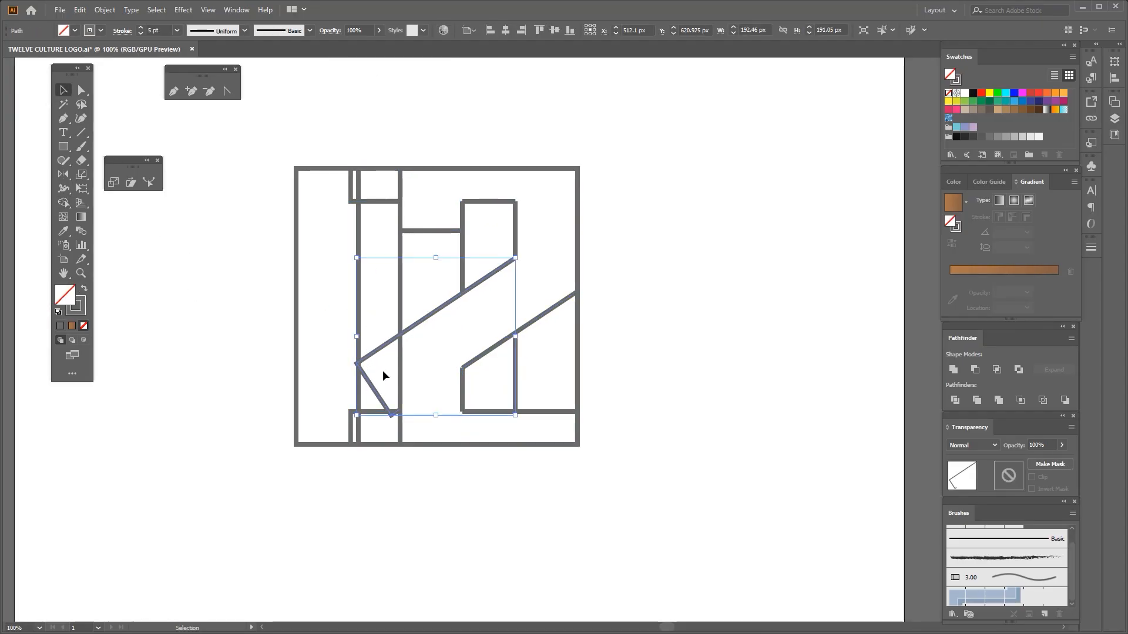
{"action": "left_click_drag", "start_coordinate": [392, 118], "coordinate": [629, 432]}
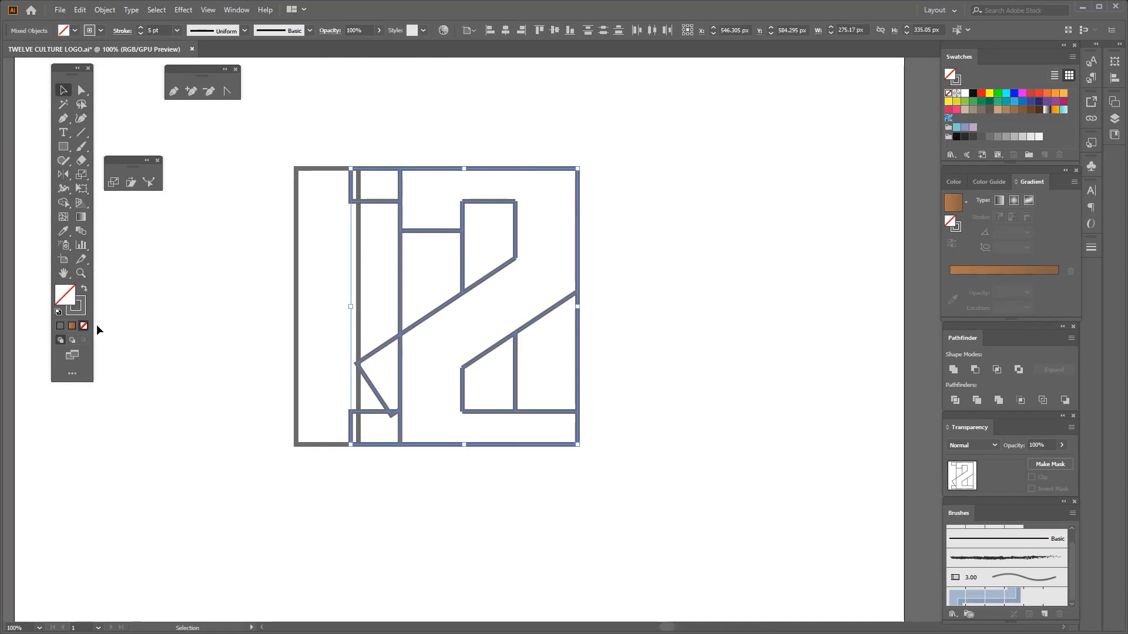
{"action": "left_click", "coordinate": [63, 203]}
{"action": "scroll", "coordinate": [364, 297], "scroll_direction": "up", "scroll_amount": 5}
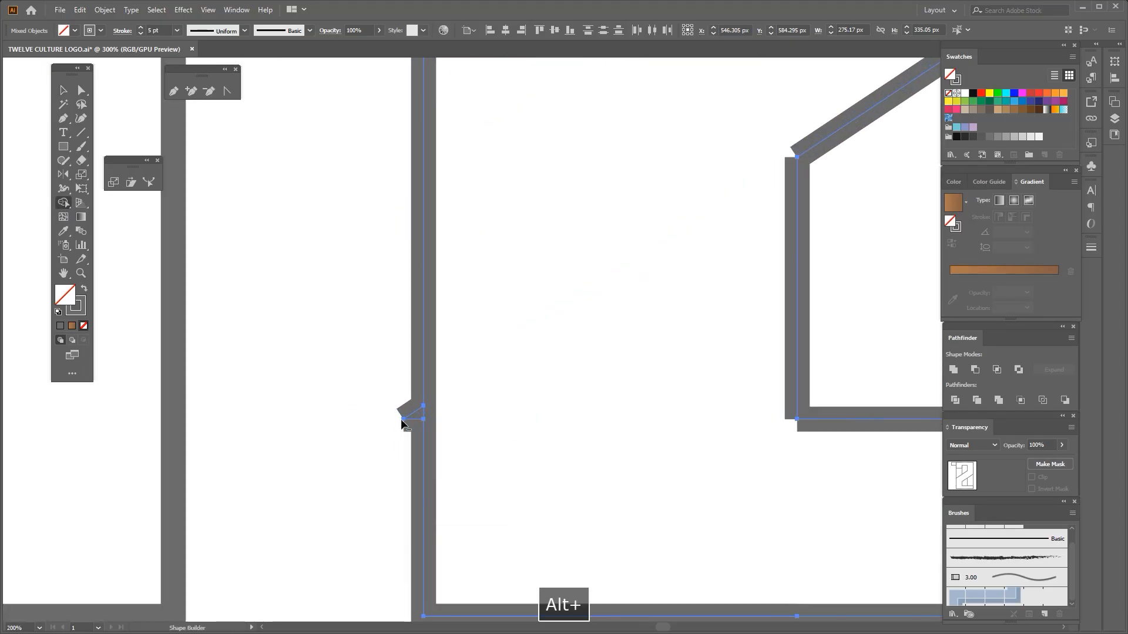
{"action": "scroll", "coordinate": [411, 437], "scroll_direction": "down", "scroll_amount": 3}
{"action": "scroll", "coordinate": [411, 435], "scroll_direction": "down", "scroll_amount": 1}
{"action": "scroll", "coordinate": [392, 216], "scroll_direction": "up", "scroll_amount": 3}
{"action": "left_click", "coordinate": [386, 165], "text": "alt"}
Remove the vertical dividing lines inside the upper and lower openings of the numeral 2
{"action": "scroll", "coordinate": [419, 335], "scroll_direction": "down", "scroll_amount": 3}
{"action": "scroll", "coordinate": [516, 339], "scroll_direction": "up", "scroll_amount": 1}
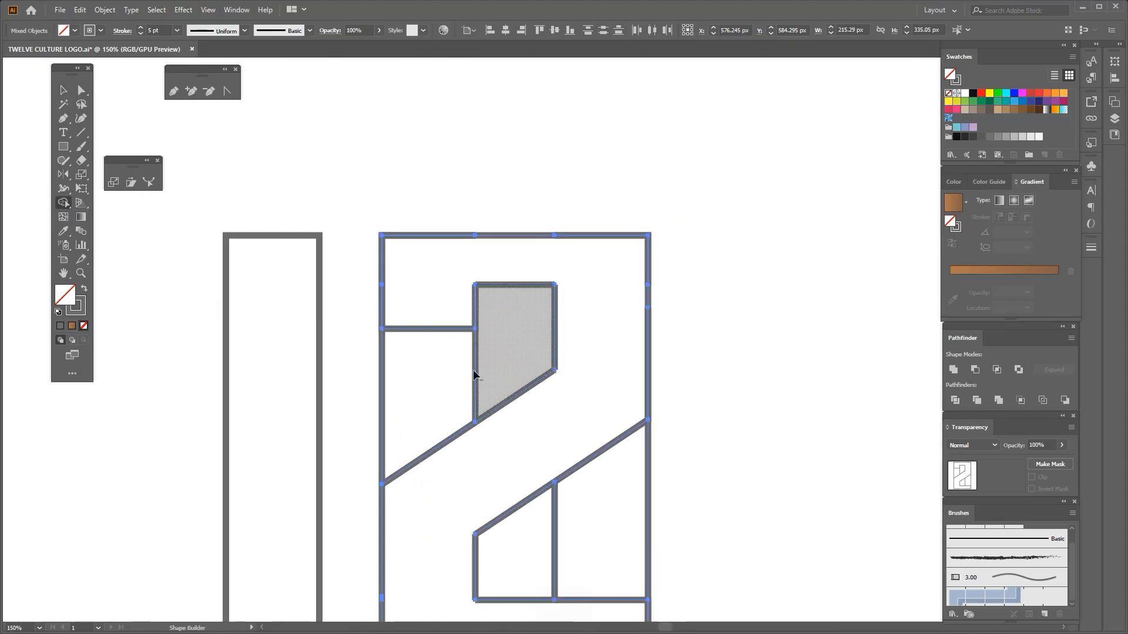
{"action": "left_click", "coordinate": [476, 374], "text": "alt"}
{"action": "scroll", "coordinate": [467, 361], "scroll_direction": "down", "scroll_amount": 2}
{"action": "scroll", "coordinate": [501, 434], "scroll_direction": "up", "scroll_amount": 2}
{"action": "left_click", "coordinate": [497, 426], "text": "alt"}
{"action": "scroll", "coordinate": [497, 424], "scroll_direction": "down", "scroll_amount": 3}
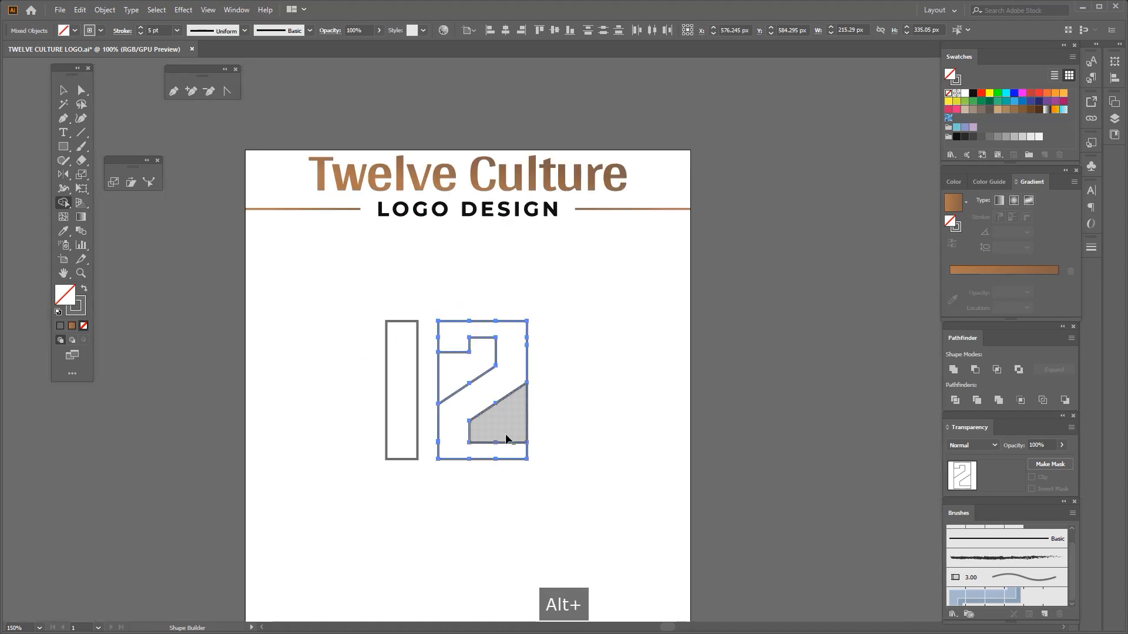
Lower the bottom edge of the numeral 2's upper-left hook with Direct Selection
{"action": "scroll", "coordinate": [511, 439], "scroll_direction": "up", "scroll_amount": 2}
{"action": "key", "text": "a"}
{"action": "scroll", "coordinate": [435, 265], "scroll_direction": "up", "scroll_amount": 3}
{"action": "left_click", "coordinate": [286, 250]}
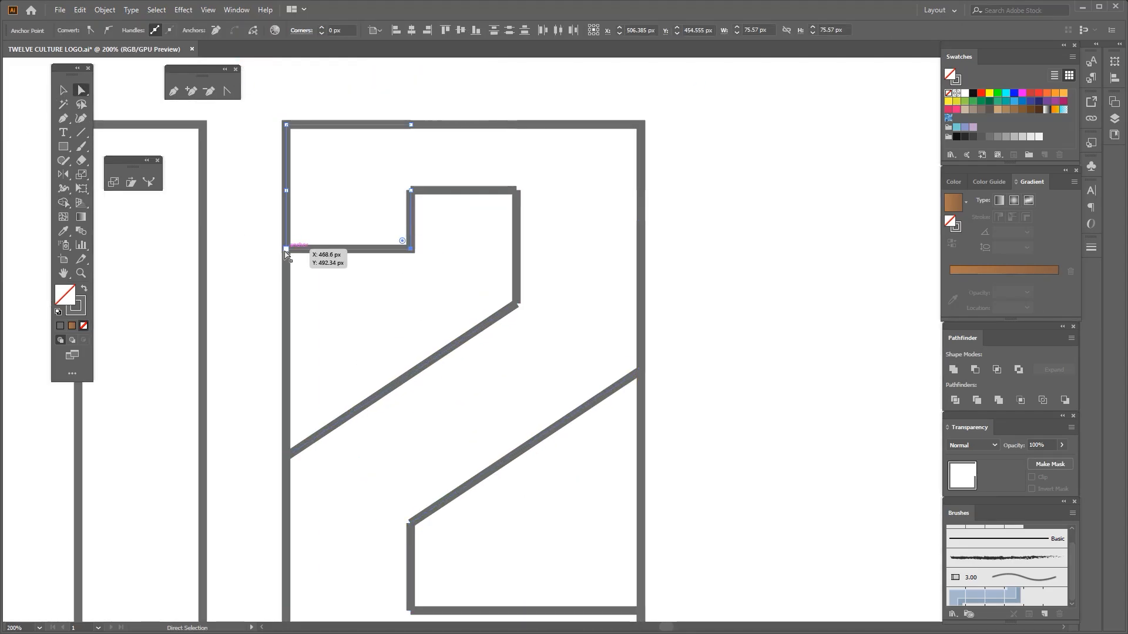
{"action": "left_click_drag", "start_coordinate": [286, 250], "coordinate": [282, 284]}
{"action": "scroll", "coordinate": [387, 294], "scroll_direction": "down", "scroll_amount": 4}
{"action": "left_click", "coordinate": [363, 432]}
{"action": "scroll", "coordinate": [361, 433], "scroll_direction": "up", "scroll_amount": 2}
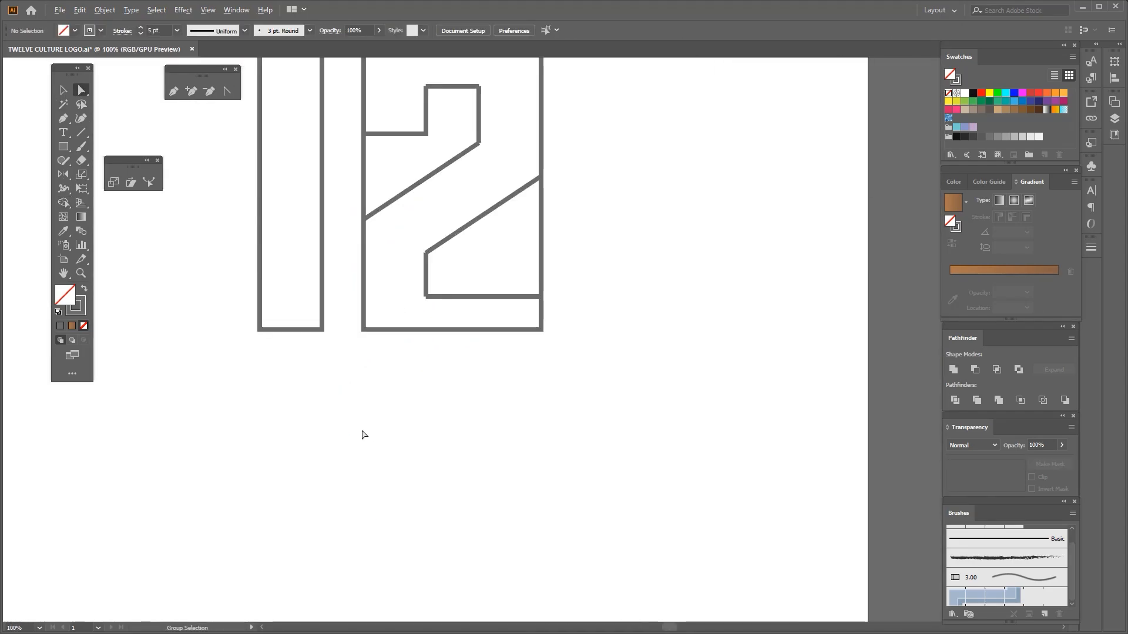
{"action": "left_click_drag", "start_coordinate": [361, 434], "coordinate": [361, 485]}
Select the numeral 2 and erase the outer line segments closing its left and right openings with Shape Builder
{"action": "scroll", "coordinate": [361, 485], "scroll_direction": "down", "scroll_amount": 1}
{"action": "key", "text": "v"}
{"action": "left_click_drag", "start_coordinate": [515, 449], "coordinate": [376, 217]}
{"action": "left_click", "coordinate": [64, 203]}
{"action": "scroll", "coordinate": [304, 305], "scroll_direction": "up", "scroll_amount": 4}
{"action": "scroll", "coordinate": [302, 304], "scroll_direction": "down", "scroll_amount": 4}
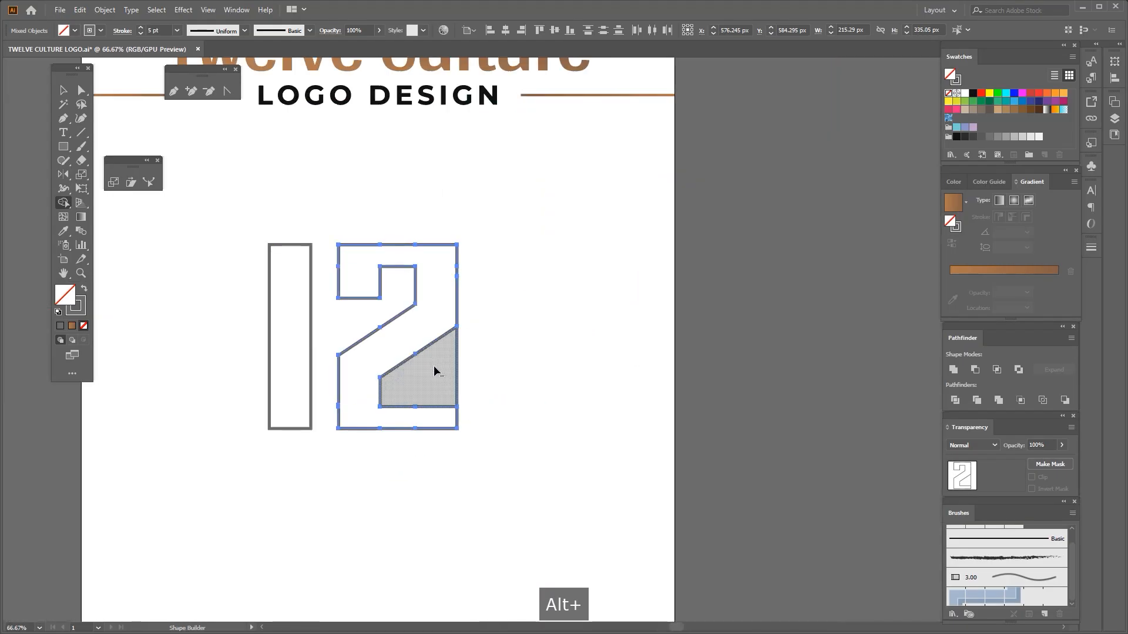
{"action": "scroll", "coordinate": [433, 370], "scroll_direction": "up", "scroll_amount": 3}
{"action": "scroll", "coordinate": [498, 332], "scroll_direction": "down", "scroll_amount": 4}
{"action": "scroll", "coordinate": [493, 335], "scroll_direction": "up", "scroll_amount": 1}
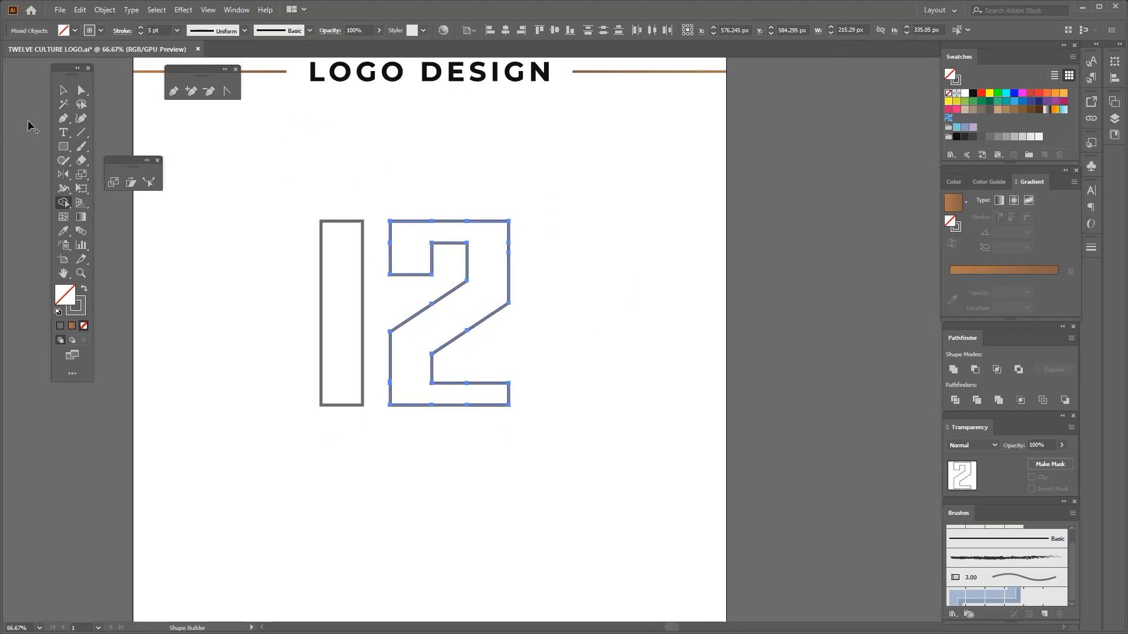
{"action": "left_click", "coordinate": [285, 294]}
{"action": "key", "text": "ctrl+0"}
{"action": "scroll", "coordinate": [614, 280], "scroll_direction": "up", "scroll_amount": 1}
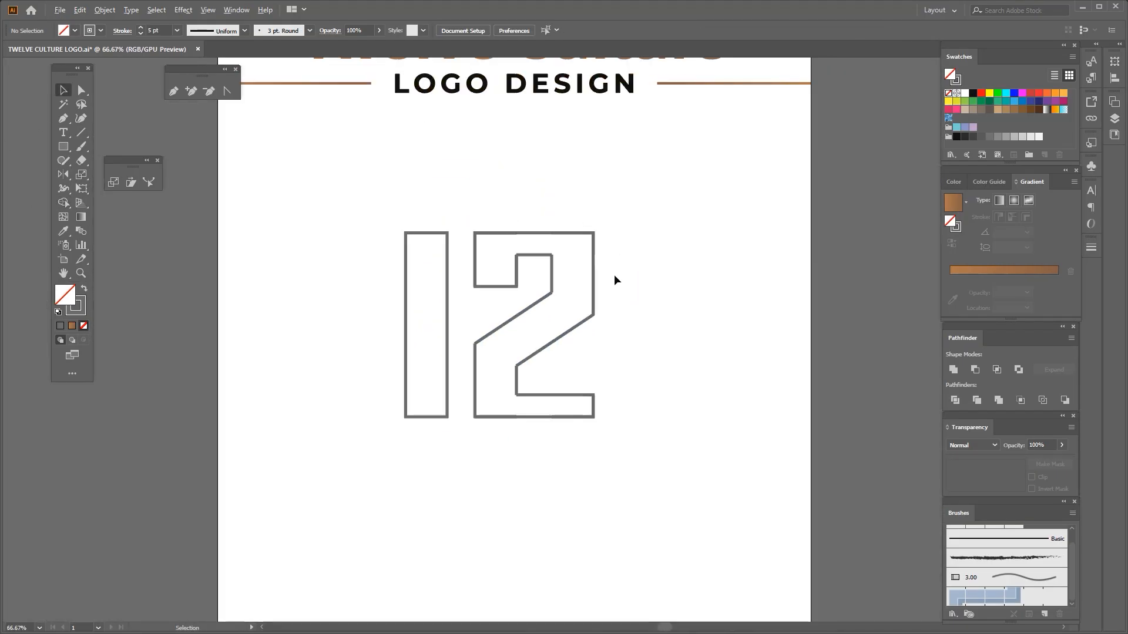
{"action": "left_click_drag", "start_coordinate": [508, 364], "coordinate": [381, 446]}
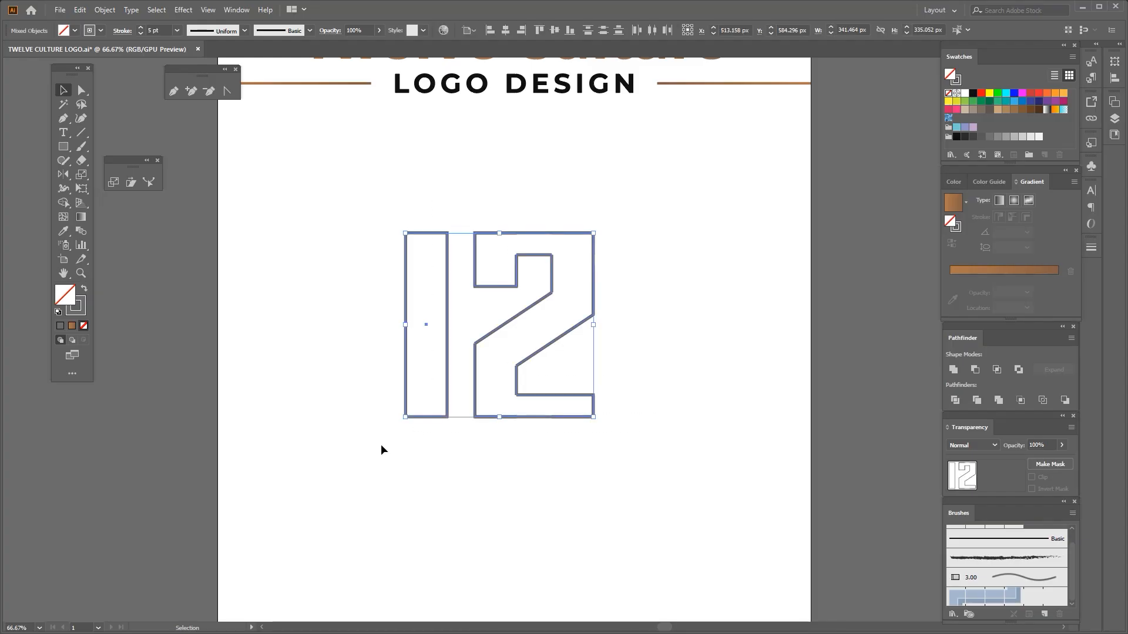
{"action": "left_click", "coordinate": [350, 406]}
Join the open anchor points at the numeral 2's outer top-left corner, inner hook corner and lower-left hook corner
{"action": "scroll", "coordinate": [538, 223], "scroll_direction": "up", "scroll_amount": 2}
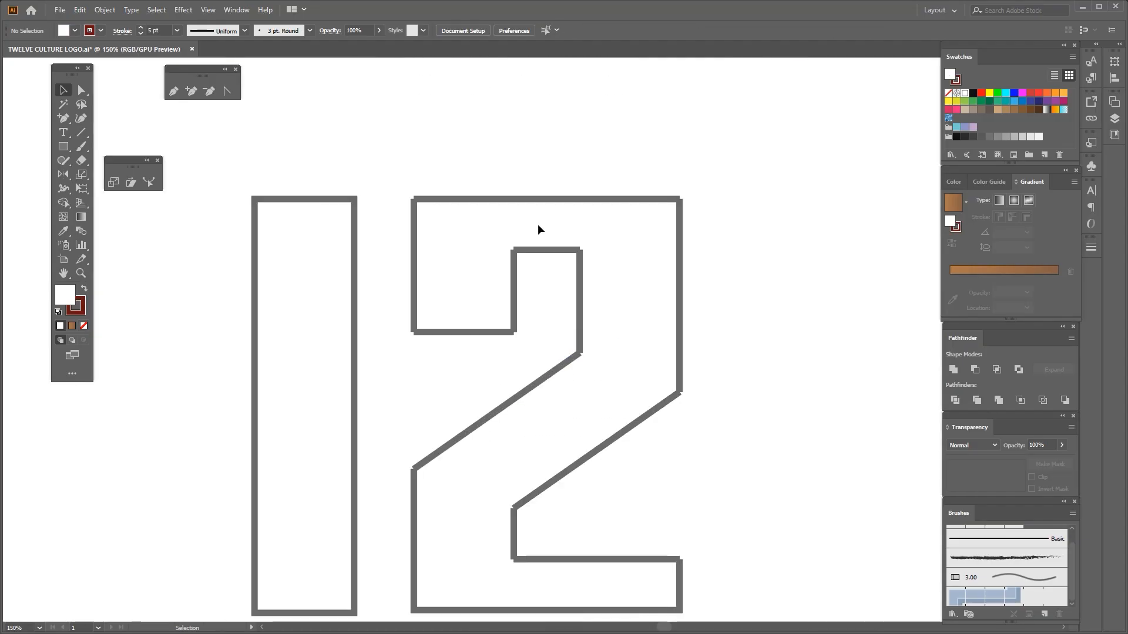
{"action": "left_click", "coordinate": [79, 92]}
{"action": "left_click_drag", "start_coordinate": [396, 175], "coordinate": [518, 232]}
{"action": "key", "text": "ctrl+j"}
{"action": "scroll", "coordinate": [487, 214], "scroll_direction": "up", "scroll_amount": 1}
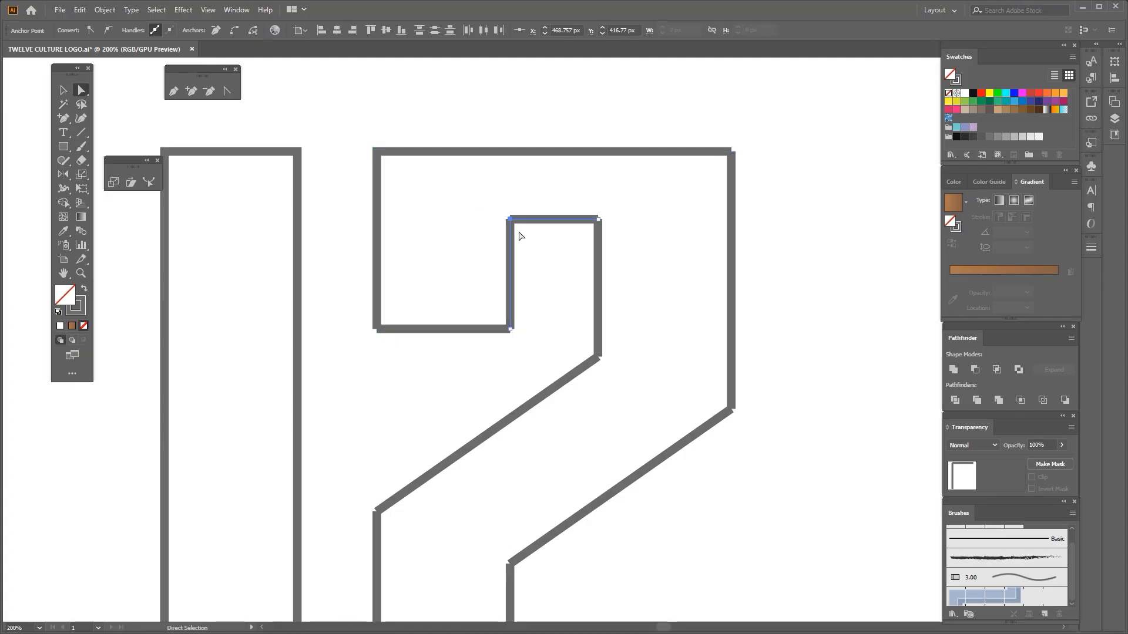
{"action": "key", "text": "ctrl+j"}
{"action": "key", "text": "ctrl+minus"}
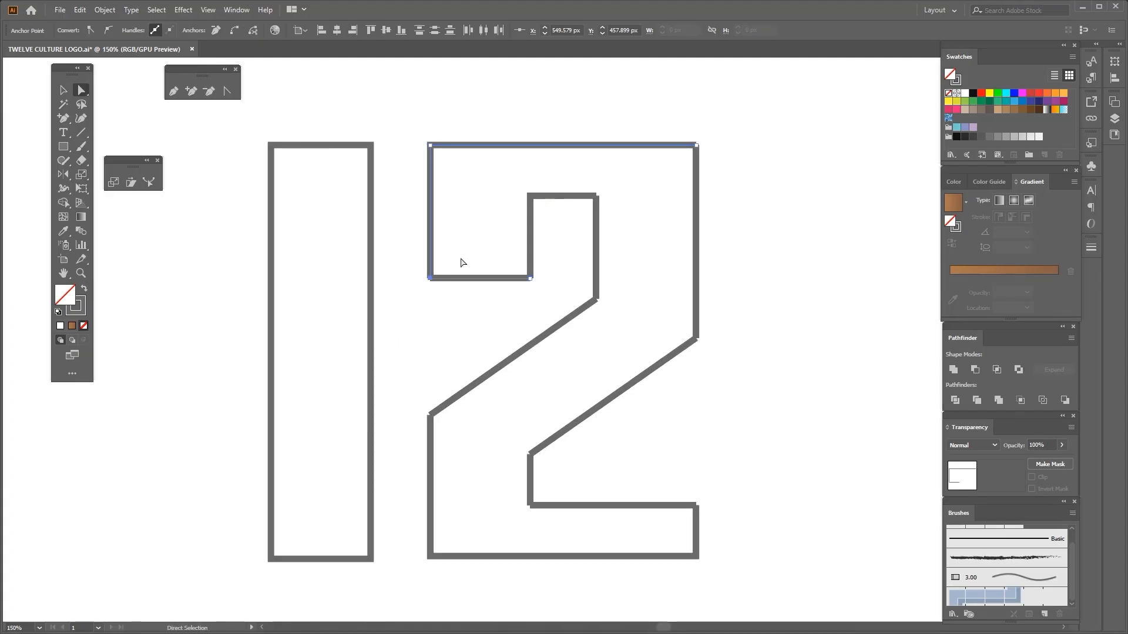
{"action": "key", "text": "ctrl+j"}
Join the open anchor points at the right end of the numeral 2's base and at its outer top-right corner
{"action": "left_click_drag", "start_coordinate": [460, 472], "coordinate": [439, 382]}
{"action": "left_click_drag", "start_coordinate": [695, 395], "coordinate": [654, 435]}
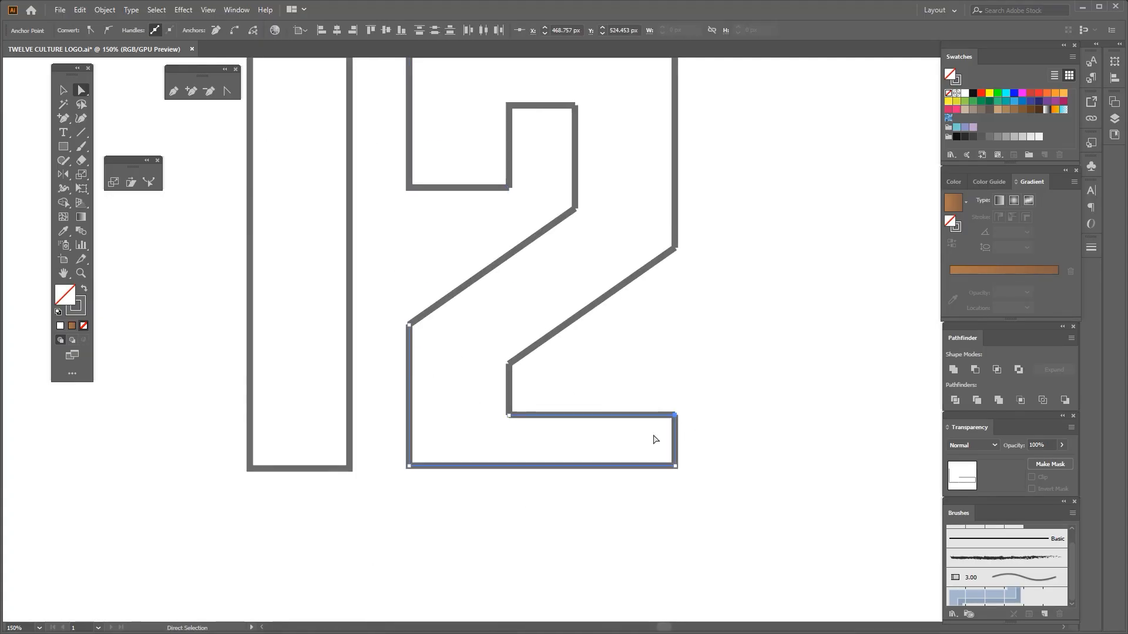
{"action": "key", "text": "ctrl+j"}
{"action": "key", "text": "ctrl+minus"}
{"action": "left_click_drag", "start_coordinate": [636, 122], "coordinate": [590, 184]}
{"action": "key", "text": "ctrl+j"}
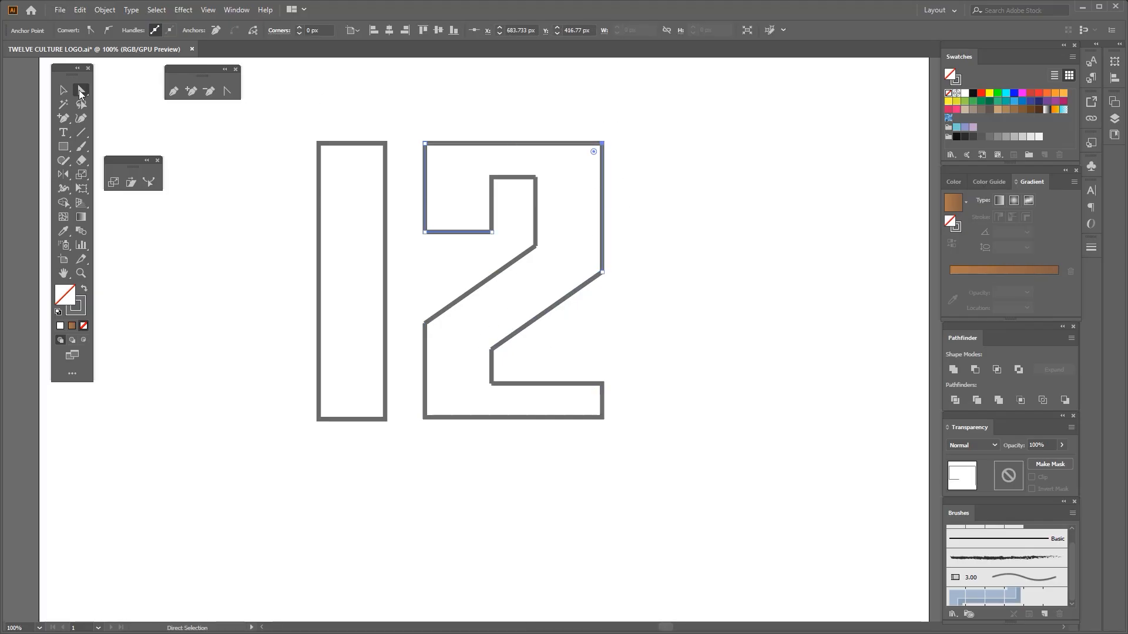
Join the open anchor points where the numeral 2's lower diagonal edge meets the short inner vertical edge
{"action": "scroll", "coordinate": [468, 365], "scroll_direction": "up", "scroll_amount": 1}
{"action": "left_click_drag", "start_coordinate": [510, 309], "coordinate": [556, 344]}
{"action": "key", "text": "ctrl+j"}
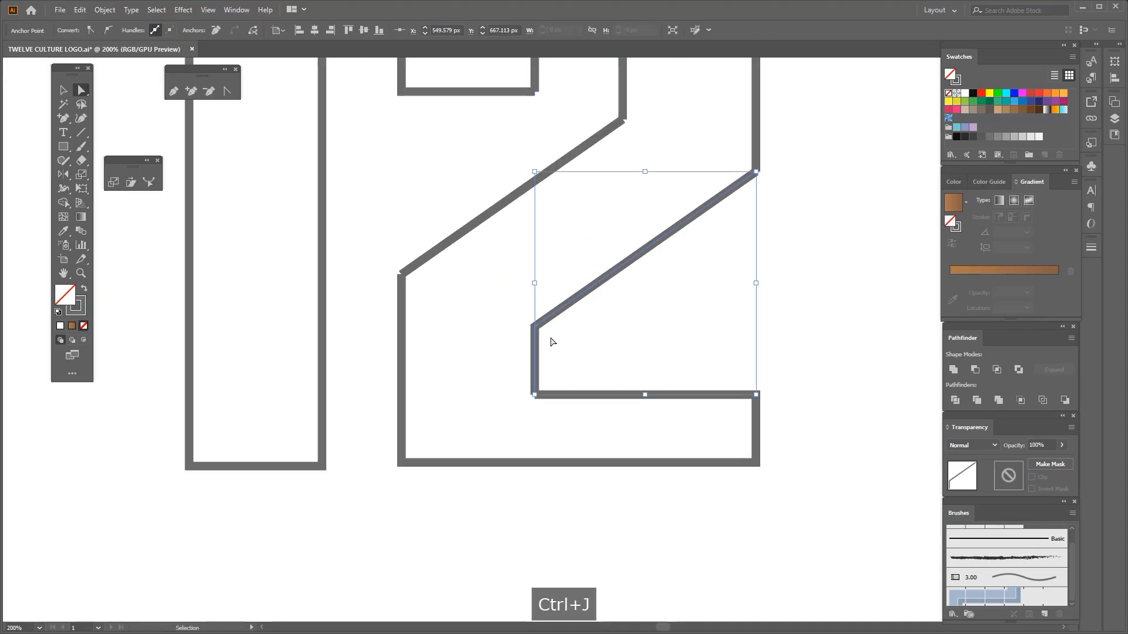
Select all pieces of the numeral 2 and give them a grey fill without a stroke by sampling with the Eyedropper
{"action": "scroll", "coordinate": [551, 336], "scroll_direction": "down", "scroll_amount": 3}
{"action": "left_click_drag", "start_coordinate": [680, 178], "coordinate": [486, 426]}
{"action": "key", "text": "i"}
{"action": "left_click", "coordinate": [214, 412]}
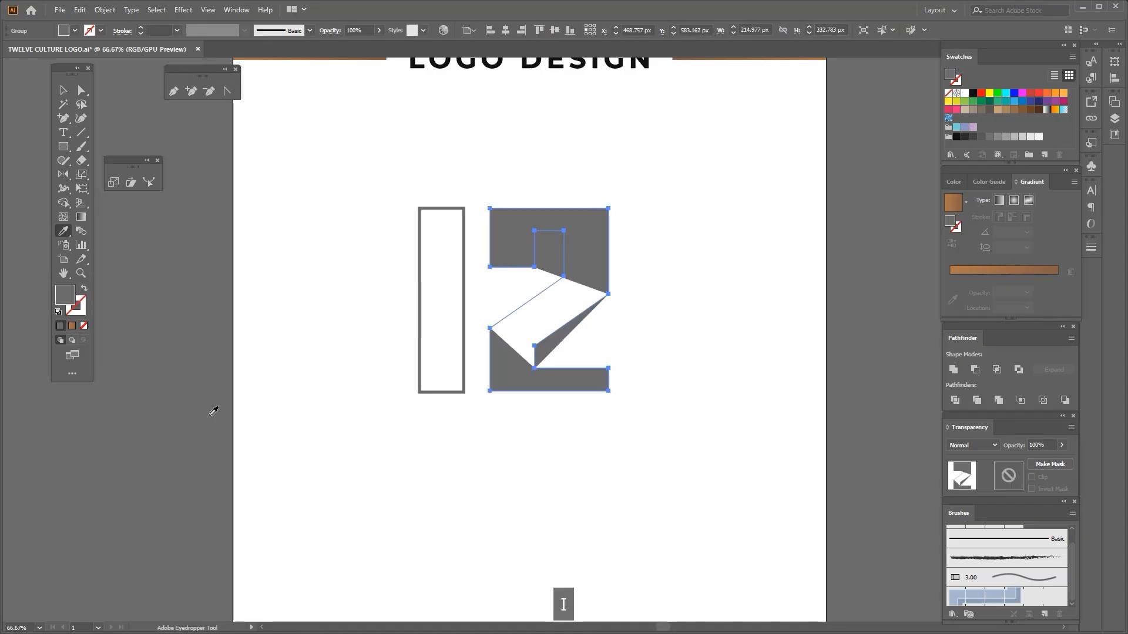
Join the numeral 2's open anchor points at the upper diagonal's two ends and at the outer right corner of the lower diagonal
{"action": "key", "text": "ctrl+plus"}
{"action": "key", "text": "ctrl+plus"}
{"action": "key", "text": "a"}
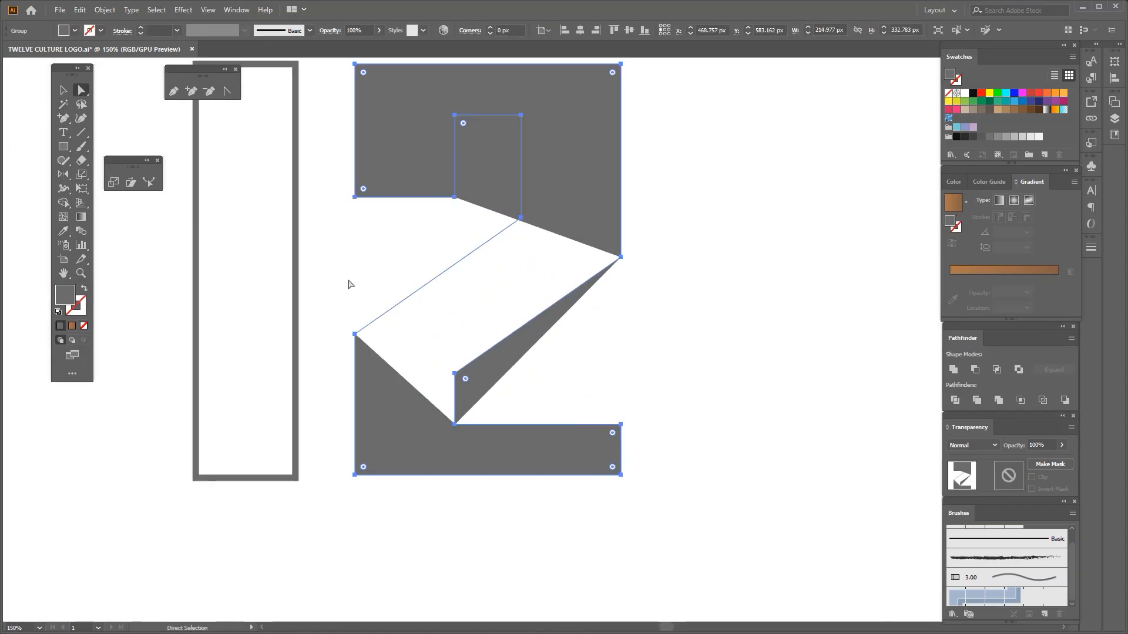
{"action": "left_click_drag", "start_coordinate": [348, 285], "coordinate": [375, 349]}
{"action": "key", "text": "ctrl+j"}
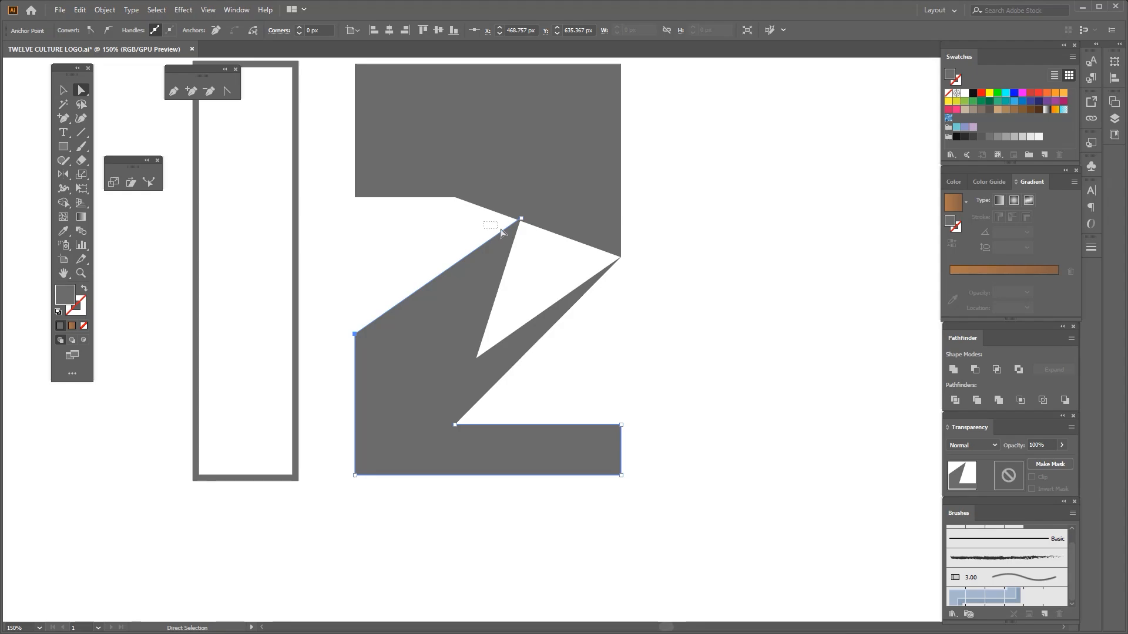
{"action": "left_click_drag", "start_coordinate": [501, 233], "coordinate": [552, 215]}
{"action": "key", "text": "ctrl+j"}
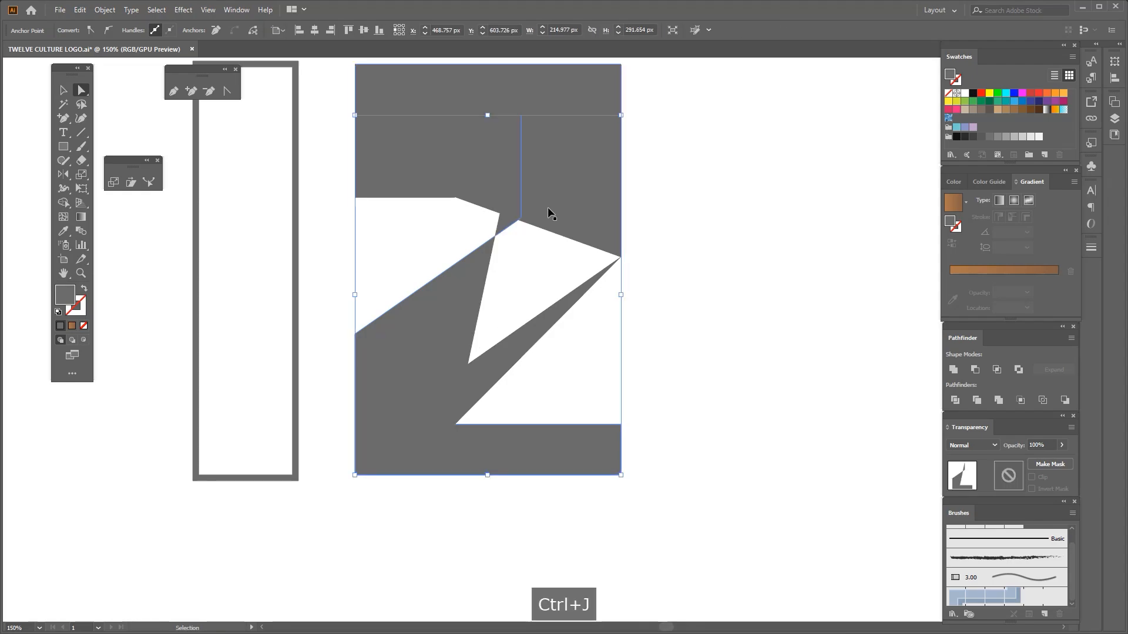
{"action": "key", "text": "ctrl+j"}
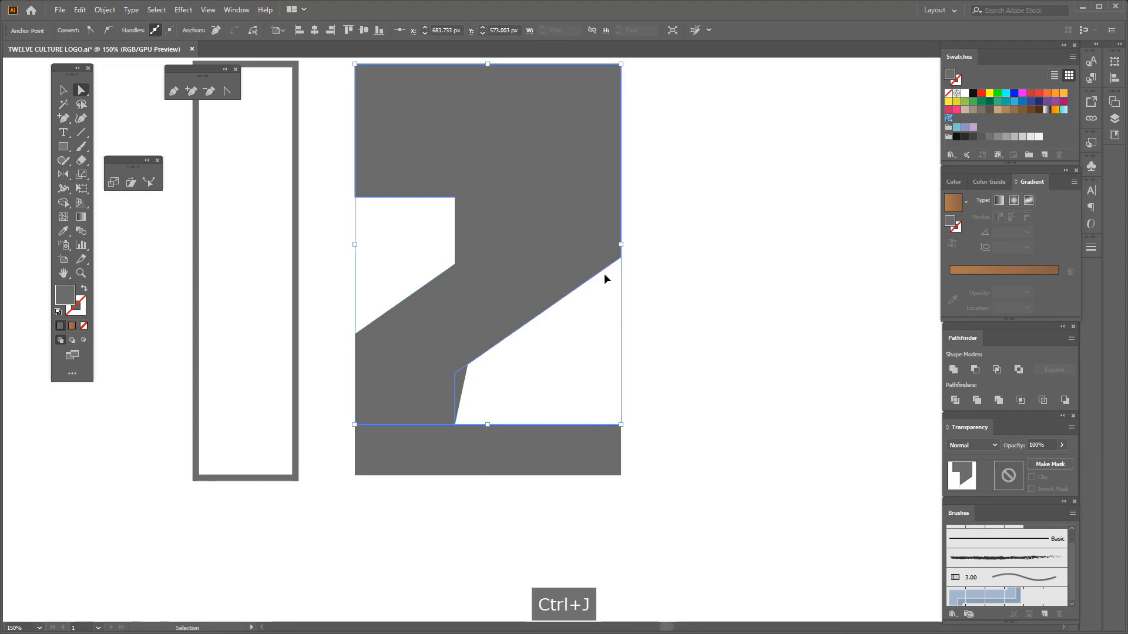
Join the open anchor points at the inner corner above the numeral 2's base and at the hook's inner lower corner
{"action": "scroll", "coordinate": [485, 403], "scroll_direction": "up", "scroll_amount": 1}
{"action": "key", "text": "ctrl+j"}
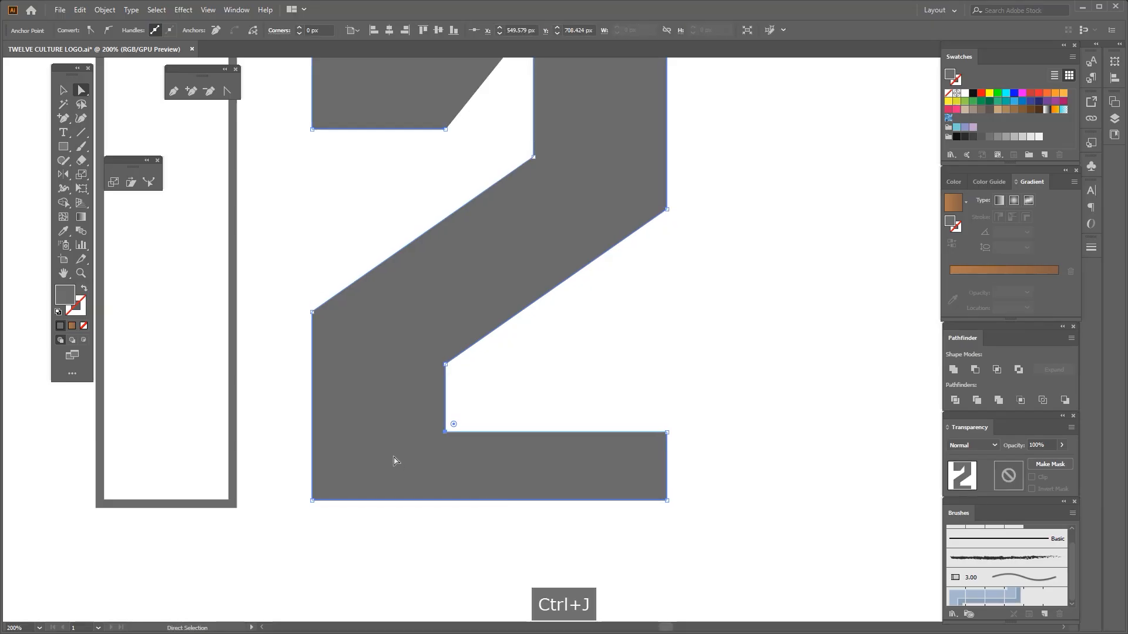
{"action": "scroll", "coordinate": [456, 282], "scroll_direction": "up", "scroll_amount": 3}
{"action": "key", "text": "ctrl+j"}
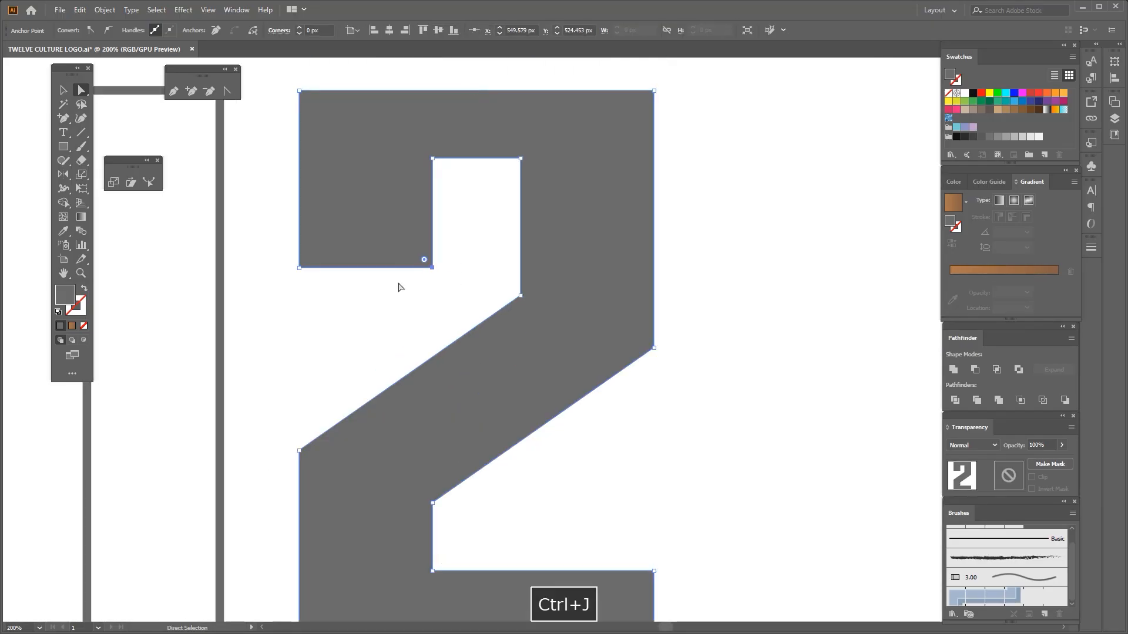
Select the outlined numeral 1 and copy the numeral 2's solid grey fill onto it with the Eyedropper
{"action": "scroll", "coordinate": [405, 284], "scroll_direction": "down", "scroll_amount": 3}
{"action": "left_click", "coordinate": [541, 335]}
{"action": "left_click_drag", "start_coordinate": [267, 183], "coordinate": [363, 451]}
{"action": "key", "text": "i"}
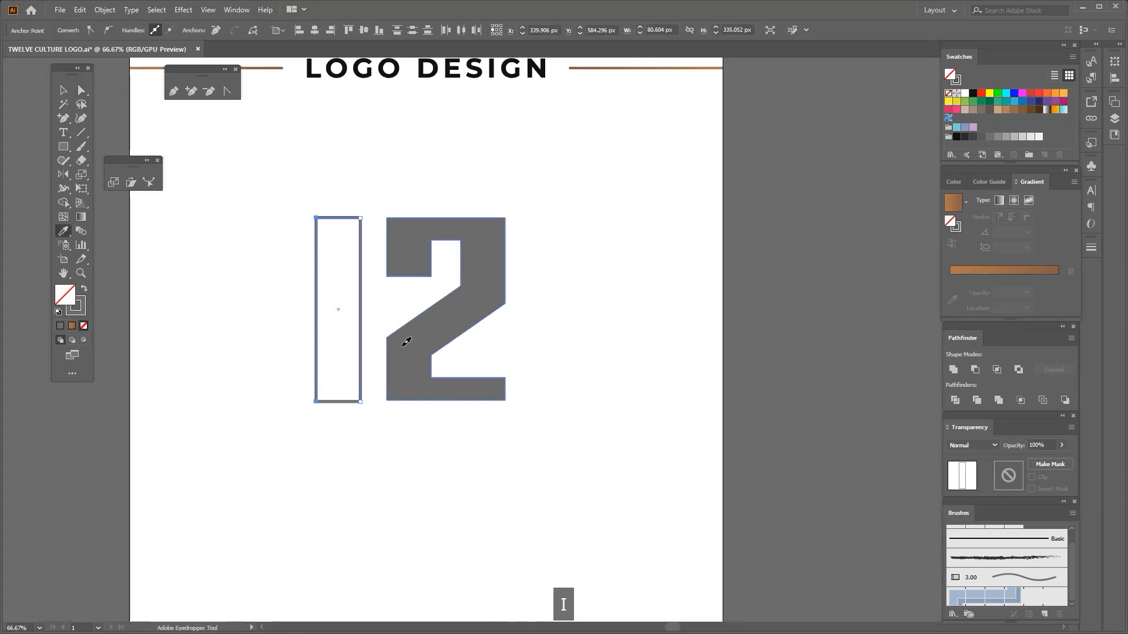
{"action": "left_click", "coordinate": [404, 342]}
Group the numerals 1 and 2 and centre the group horizontally on the artboard
{"action": "left_click", "coordinate": [64, 89]}
{"action": "left_click_drag", "start_coordinate": [267, 183], "coordinate": [572, 420]}
{"action": "key", "text": "ctrl+g"}
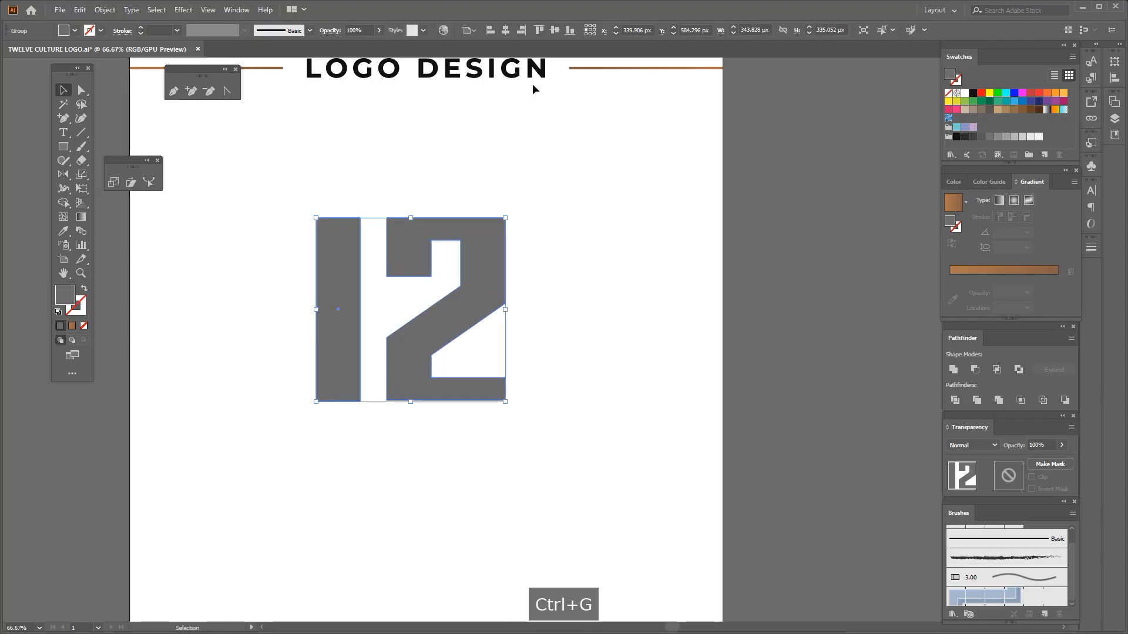
{"action": "left_click", "coordinate": [509, 30]}
{"action": "scroll", "coordinate": [495, 271], "scroll_direction": "down", "scroll_amount": 2}
{"action": "left_click", "coordinate": [440, 357]}
{"action": "scroll", "coordinate": [411, 341], "scroll_direction": "up", "scroll_amount": 1}
Swap the grouped 12's fill and stroke to show only an outline, with a stroke weight of 4 pt
{"action": "left_click_drag", "start_coordinate": [385, 180], "coordinate": [584, 367]}
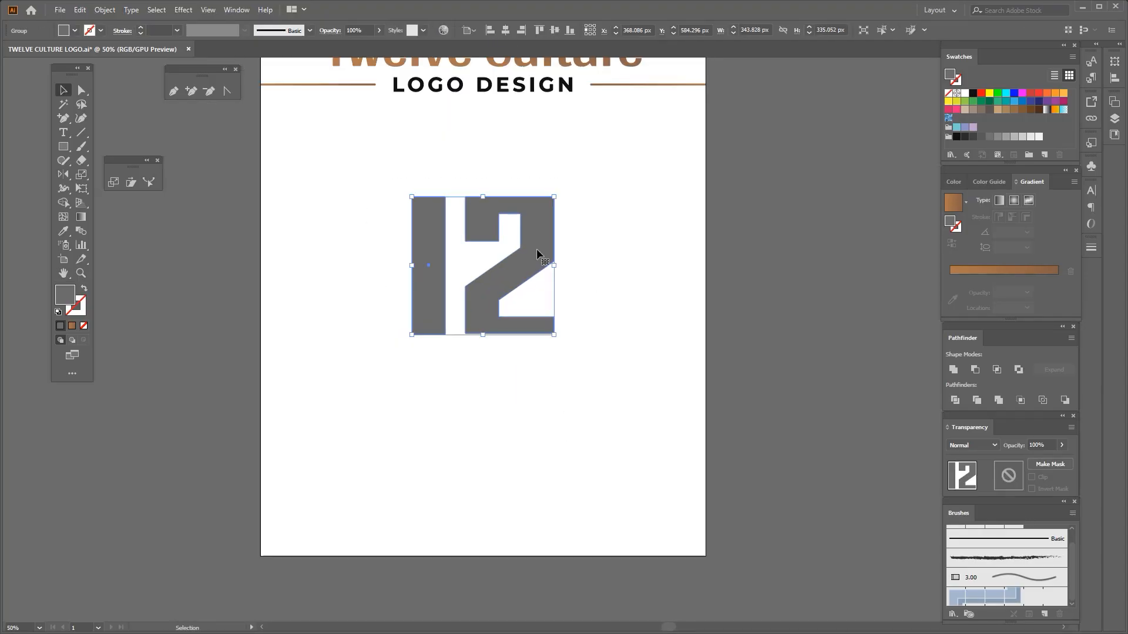
{"action": "scroll", "coordinate": [508, 256], "scroll_direction": "up", "scroll_amount": 1}
{"action": "left_click", "coordinate": [84, 289]}
{"action": "left_click", "coordinate": [329, 164]}
{"action": "left_click_drag", "start_coordinate": [330, 163], "coordinate": [423, 235]}
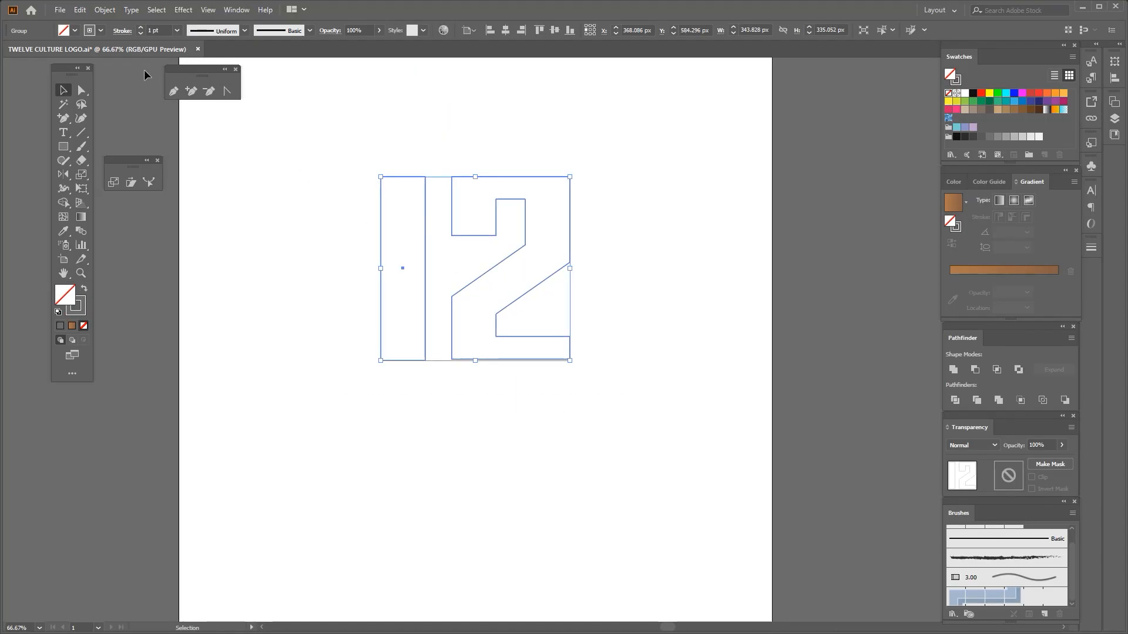
{"action": "left_click", "coordinate": [155, 29]}
{"action": "scroll", "coordinate": [155, 30], "scroll_direction": "up", "scroll_amount": 2}
{"action": "scroll", "coordinate": [155, 29], "scroll_direction": "up", "scroll_amount": 1}
{"action": "left_click", "coordinate": [311, 259]}
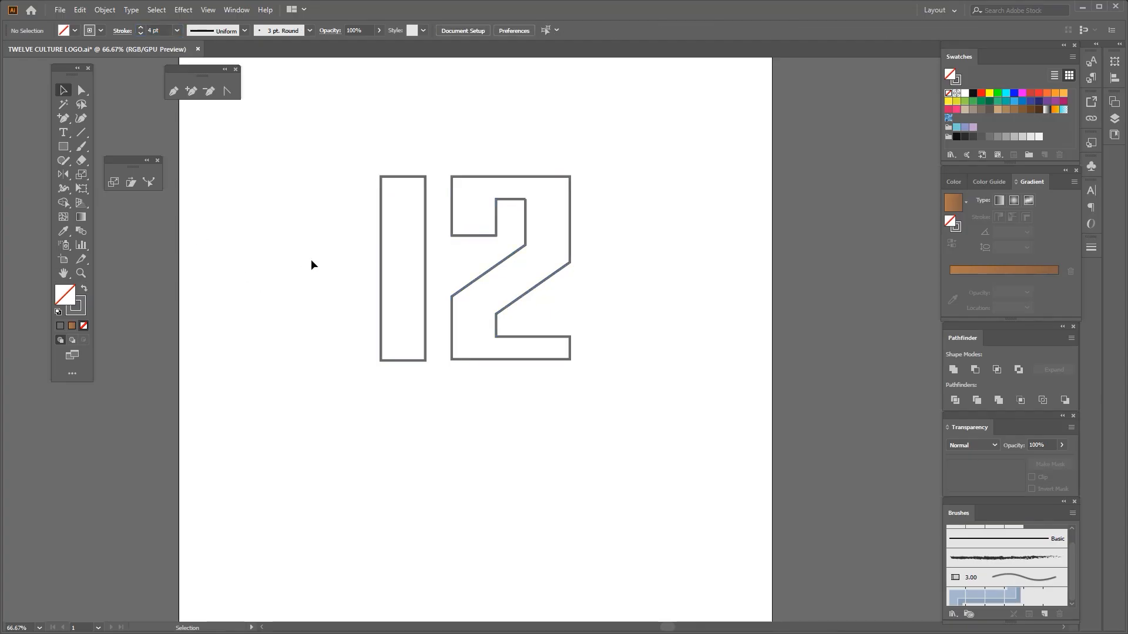
Change the stroke colour of the whole 12 to red
{"action": "left_click_drag", "start_coordinate": [315, 258], "coordinate": [294, 263]}
{"action": "left_click_drag", "start_coordinate": [305, 173], "coordinate": [418, 254]}
{"action": "left_click", "coordinate": [101, 30]}
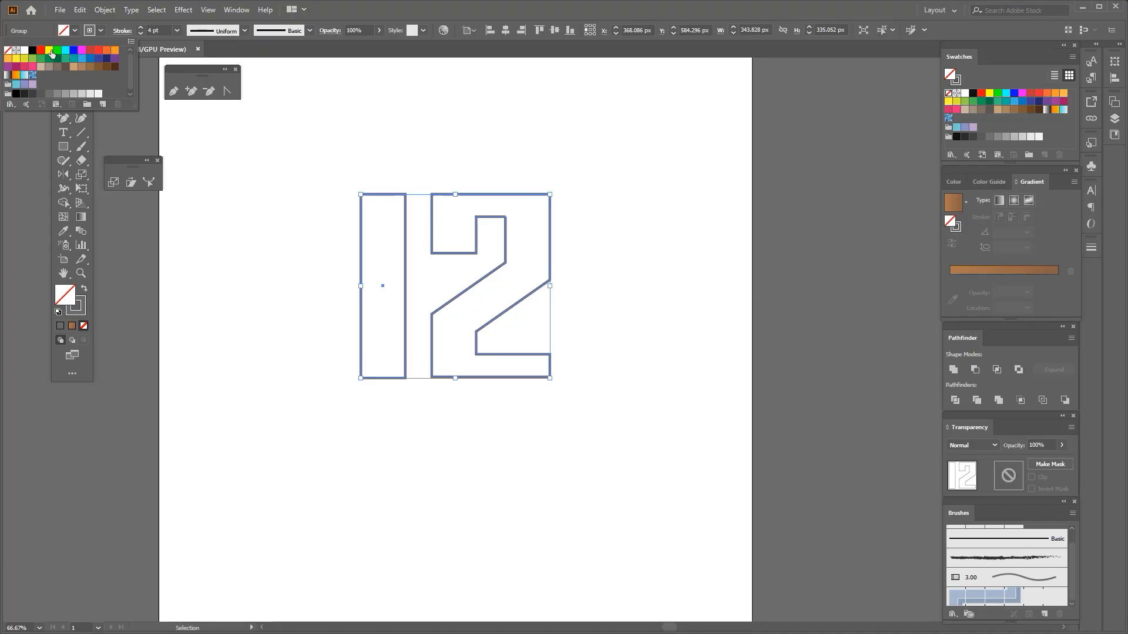
{"action": "left_click", "coordinate": [50, 52]}
{"action": "left_click", "coordinate": [101, 31]}
{"action": "left_click", "coordinate": [91, 52]}
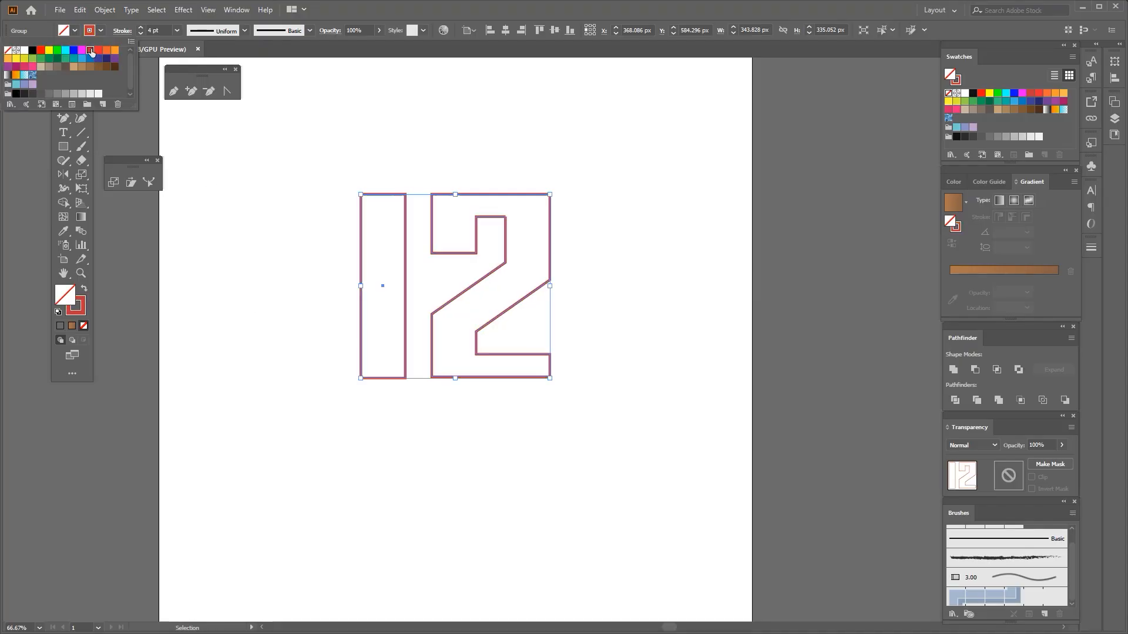
{"action": "left_click", "coordinate": [266, 285]}
Select the whole red outlined 12 and copy it
{"action": "scroll", "coordinate": [265, 284], "scroll_direction": "up", "scroll_amount": 1}
{"action": "left_click_drag", "start_coordinate": [281, 274], "coordinate": [219, 274]}
{"action": "left_click_drag", "start_coordinate": [279, 145], "coordinate": [595, 415]}
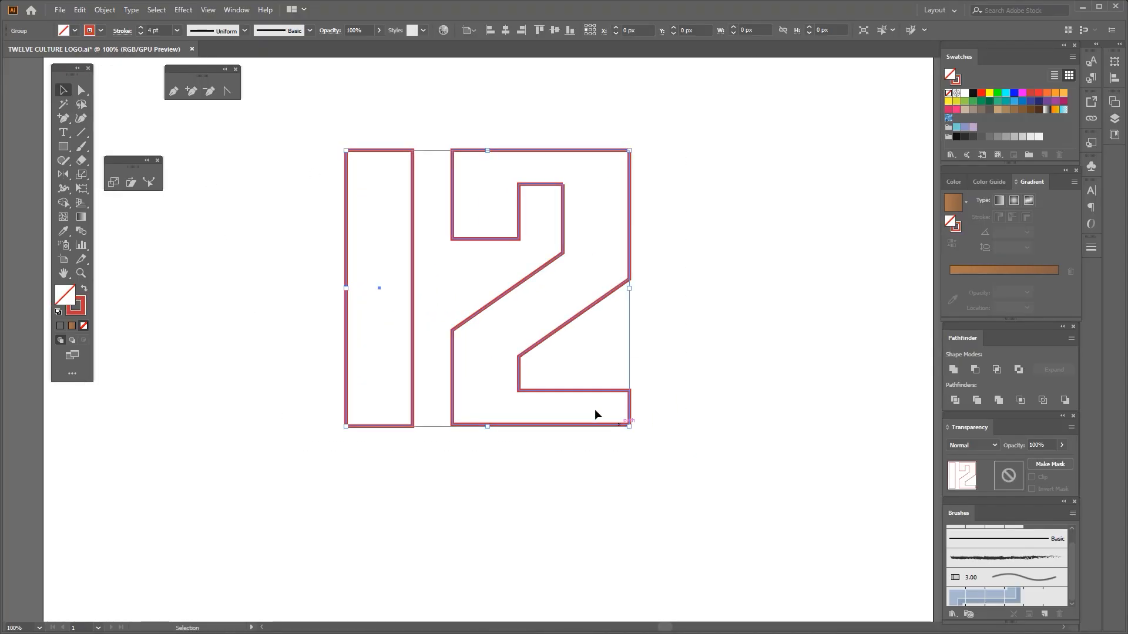
{"action": "key", "text": "ctrl+c"}
Join the open anchor points at the top right corner of the numeral 2's inner hook opening
{"action": "scroll", "coordinate": [384, 284], "scroll_direction": "down", "scroll_amount": 1}
{"action": "scroll", "coordinate": [444, 262], "scroll_direction": "up", "scroll_amount": 1}
{"action": "left_click", "coordinate": [444, 262]}
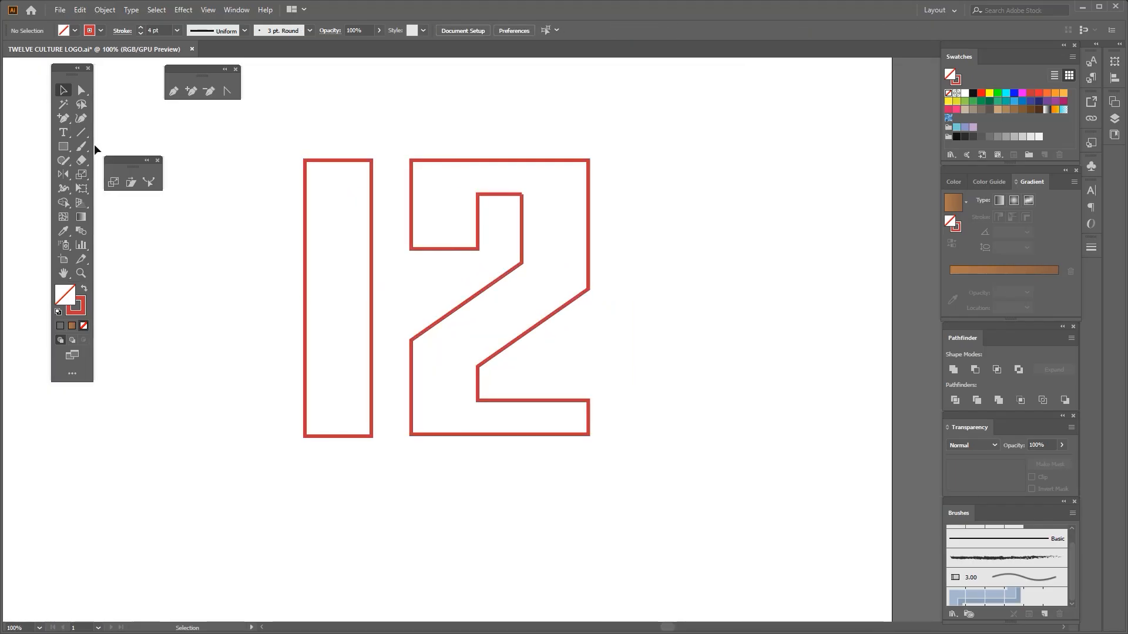
{"action": "scroll", "coordinate": [533, 197], "scroll_direction": "up", "scroll_amount": 2}
{"action": "left_click_drag", "start_coordinate": [523, 180], "coordinate": [498, 209]}
{"action": "key", "text": "ctrl+j"}
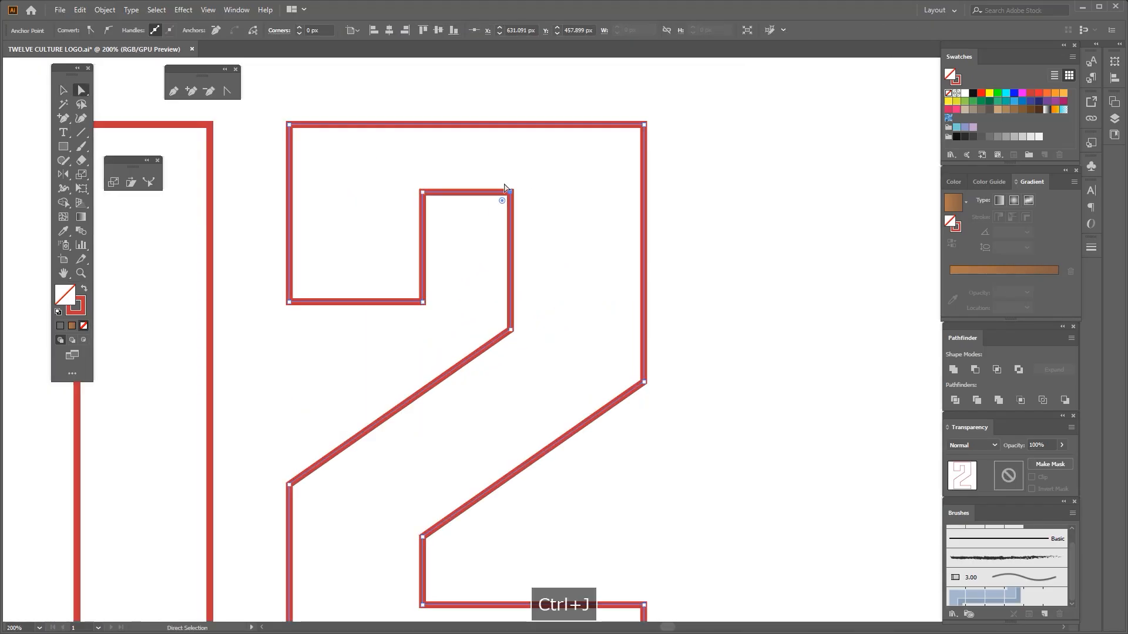
Round the numeral 2's two outer top corners and two inner top corners to a radius of about 22 px
{"action": "scroll", "coordinate": [508, 194], "scroll_direction": "down", "scroll_amount": 2}
{"action": "scroll", "coordinate": [435, 167], "scroll_direction": "up", "scroll_amount": 1}
{"action": "left_click_drag", "start_coordinate": [352, 121], "coordinate": [407, 180]}
{"action": "left_click_drag", "start_coordinate": [683, 130], "coordinate": [624, 190]}
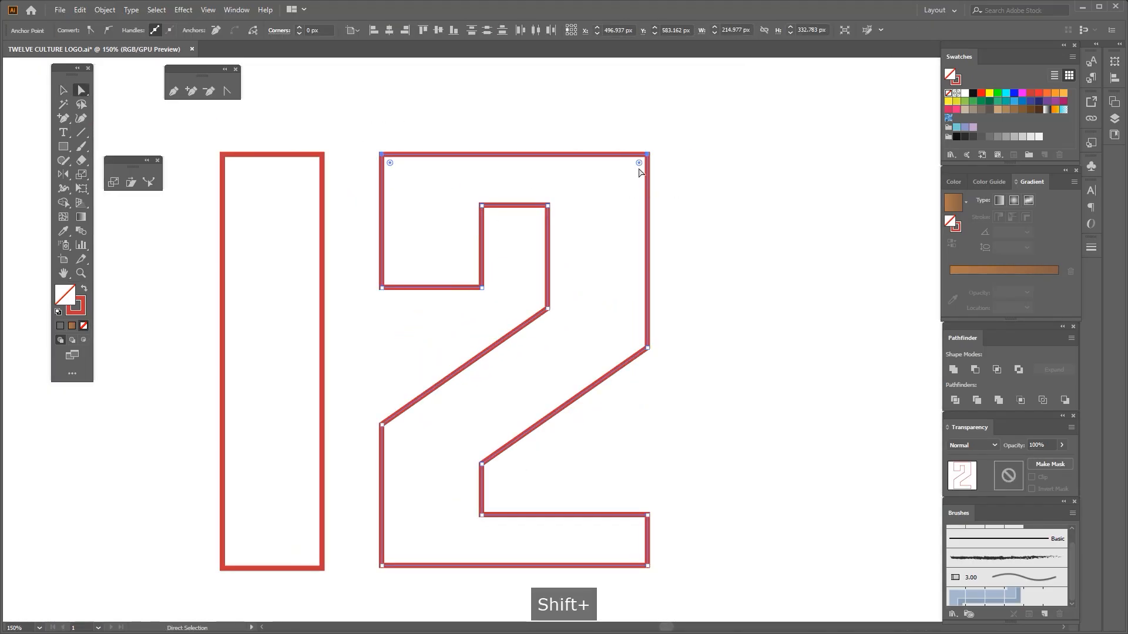
{"action": "scroll", "coordinate": [611, 247], "scroll_direction": "down", "scroll_amount": 1}
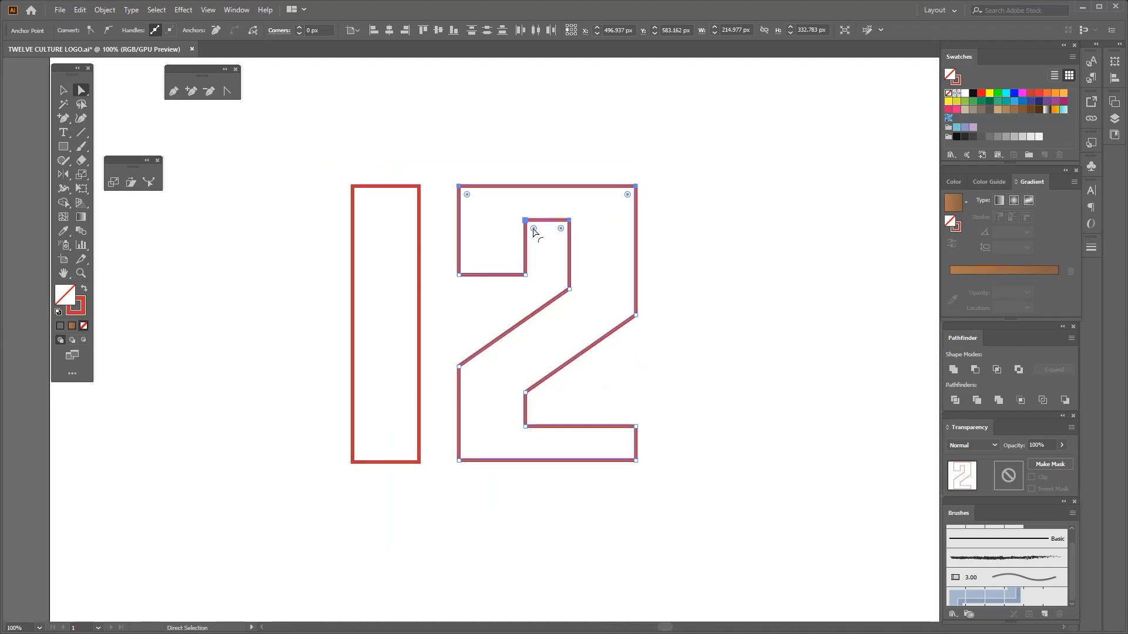
{"action": "scroll", "coordinate": [569, 198], "scroll_direction": "up", "scroll_amount": 1}
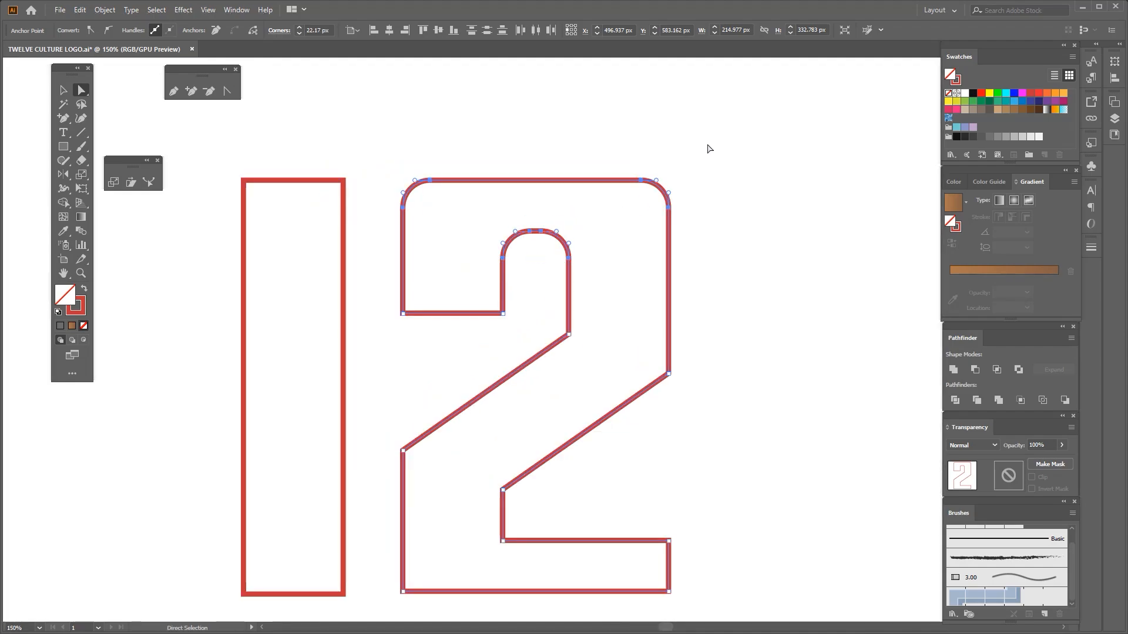
Round the numeral 2's outer top corners to about 80 px and its outer right bend to about 123 px
{"action": "left_click_drag", "start_coordinate": [707, 145], "coordinate": [626, 217]}
{"action": "left_click_drag", "start_coordinate": [381, 150], "coordinate": [528, 339]}
{"action": "scroll", "coordinate": [509, 275], "scroll_direction": "down", "scroll_amount": 2}
{"action": "scroll", "coordinate": [522, 294], "scroll_direction": "up", "scroll_amount": 2}
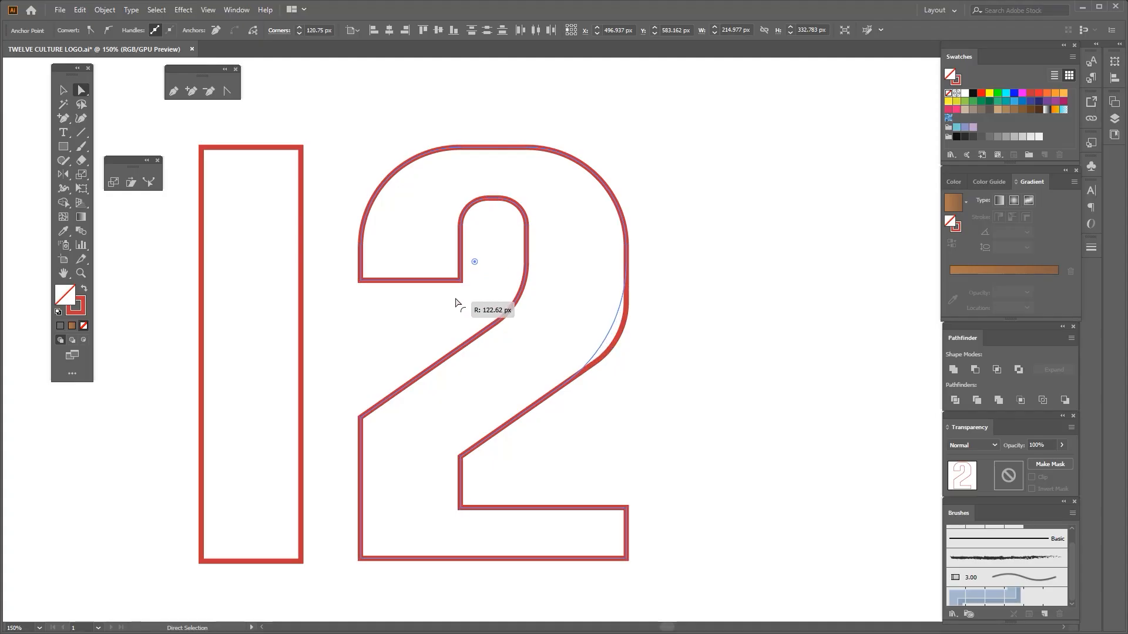
{"action": "left_click_drag", "start_coordinate": [455, 303], "coordinate": [457, 304]}
Round the numeral 2's lower left bend and the inner bend above its base into smooth curves
{"action": "scroll", "coordinate": [501, 322], "scroll_direction": "down", "scroll_amount": 2}
{"action": "left_click_drag", "start_coordinate": [402, 404], "coordinate": [385, 377]}
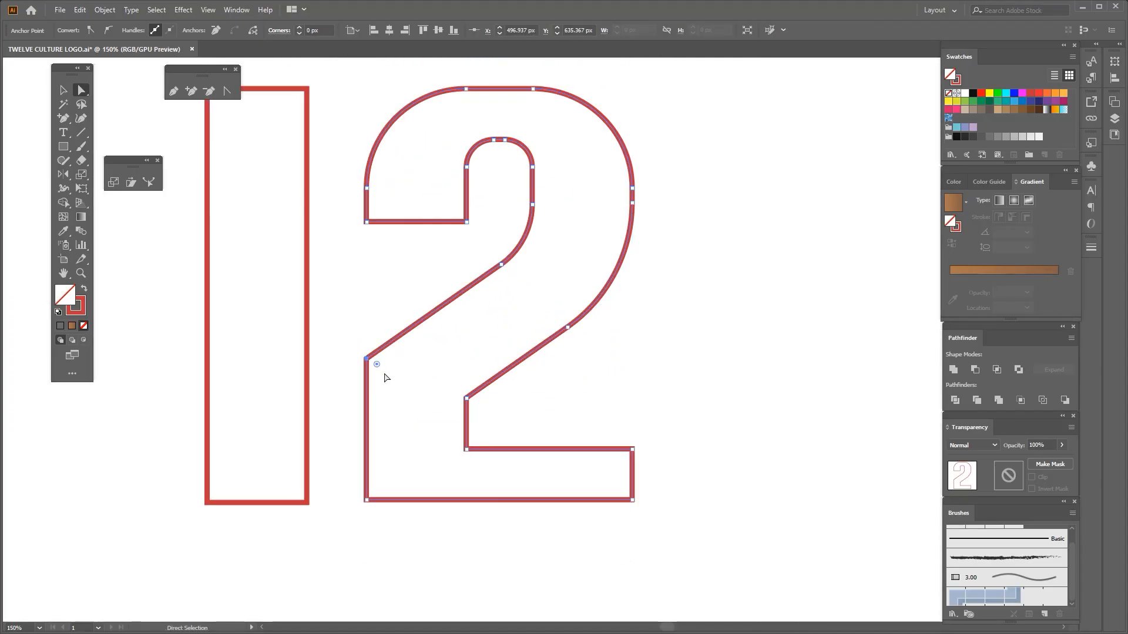
{"action": "left_click_drag", "start_coordinate": [476, 437], "coordinate": [530, 424]}
{"action": "scroll", "coordinate": [502, 392], "scroll_direction": "down", "scroll_amount": 3}
{"action": "left_click", "coordinate": [498, 447]}
{"action": "scroll", "coordinate": [501, 433], "scroll_direction": "up", "scroll_amount": 1}
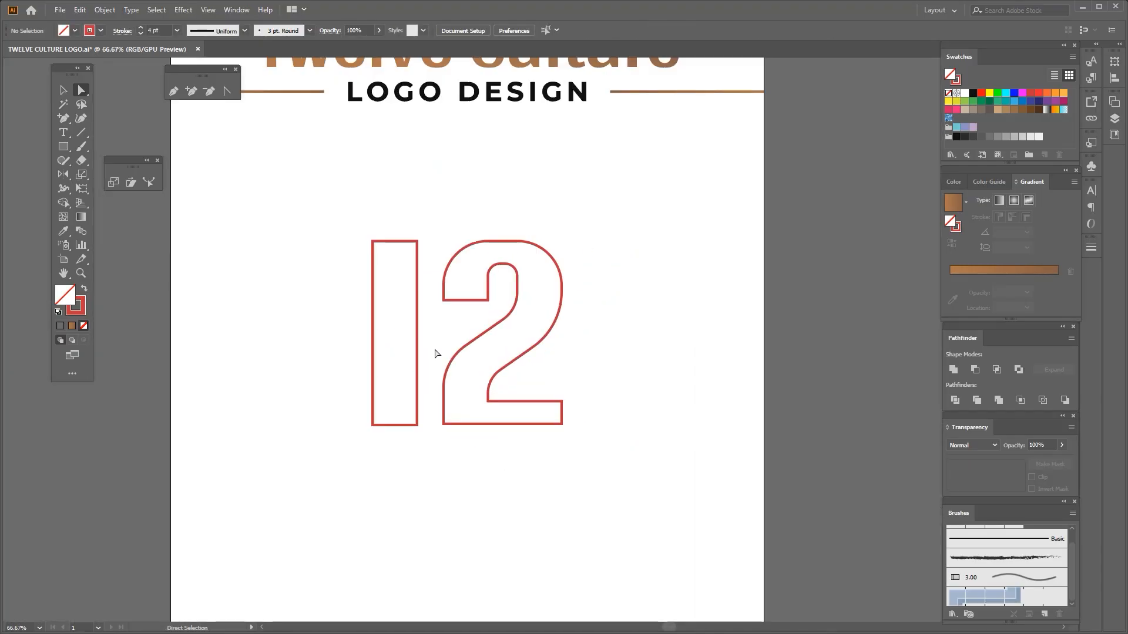
Enlarge the radius of the numeral 2's two outer top corners slightly
{"action": "scroll", "coordinate": [437, 353], "scroll_direction": "up", "scroll_amount": 1}
{"action": "left_click_drag", "start_coordinate": [422, 318], "coordinate": [550, 421]}
{"action": "left_click", "coordinate": [553, 400]}
{"action": "left_click_drag", "start_coordinate": [565, 237], "coordinate": [536, 270]}
{"action": "left_click_drag", "start_coordinate": [512, 194], "coordinate": [565, 236]}
{"action": "scroll", "coordinate": [568, 236], "scroll_direction": "up", "scroll_amount": 1}
{"action": "left_click_drag", "start_coordinate": [640, 233], "coordinate": [587, 322]}
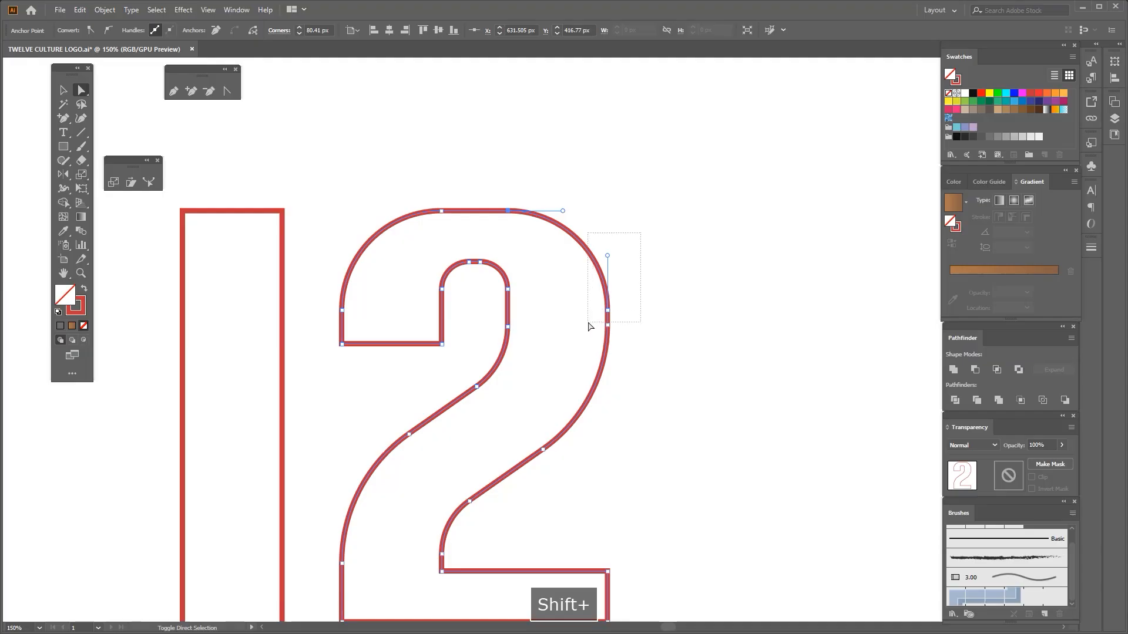
{"action": "left_click_drag", "start_coordinate": [442, 311], "coordinate": [453, 320]}
Reduce the radius of the numeral 2's outer right bend to about 99 px
{"action": "scroll", "coordinate": [460, 320], "scroll_direction": "down", "scroll_amount": 3}
{"action": "left_click", "coordinate": [569, 347]}
{"action": "scroll", "coordinate": [472, 333], "scroll_direction": "up", "scroll_amount": 2}
{"action": "left_click_drag", "start_coordinate": [518, 337], "coordinate": [509, 300]}
{"action": "scroll", "coordinate": [510, 296], "scroll_direction": "up", "scroll_amount": 2}
{"action": "left_click", "coordinate": [554, 327]}
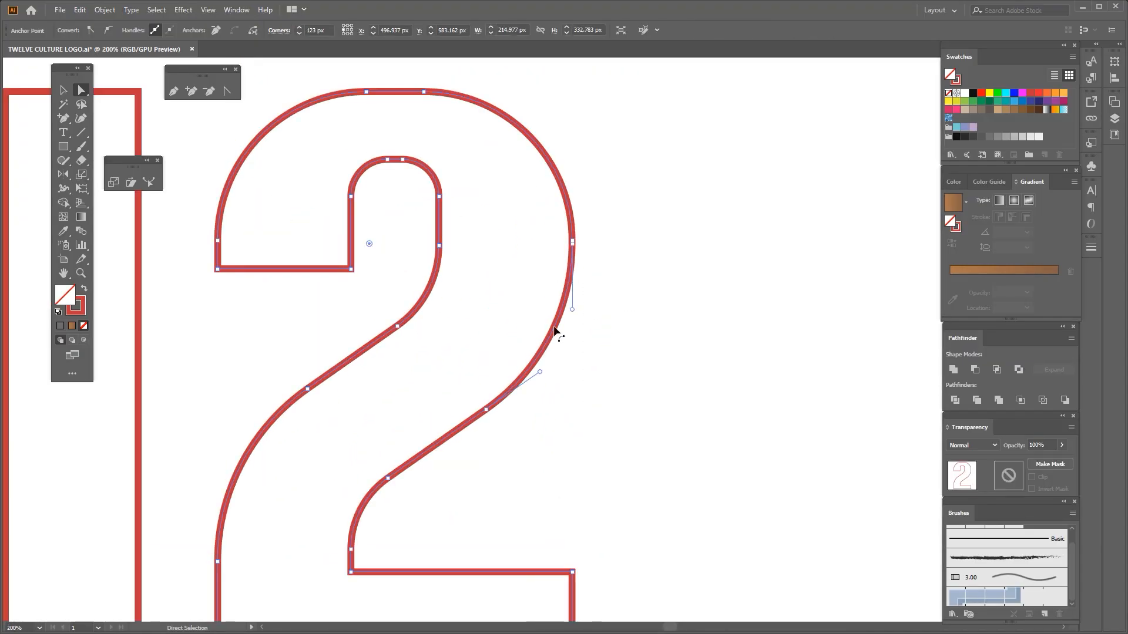
{"action": "left_click", "coordinate": [573, 245]}
{"action": "left_click_drag", "start_coordinate": [486, 358], "coordinate": [478, 431]}
{"action": "left_click_drag", "start_coordinate": [370, 246], "coordinate": [391, 261]}
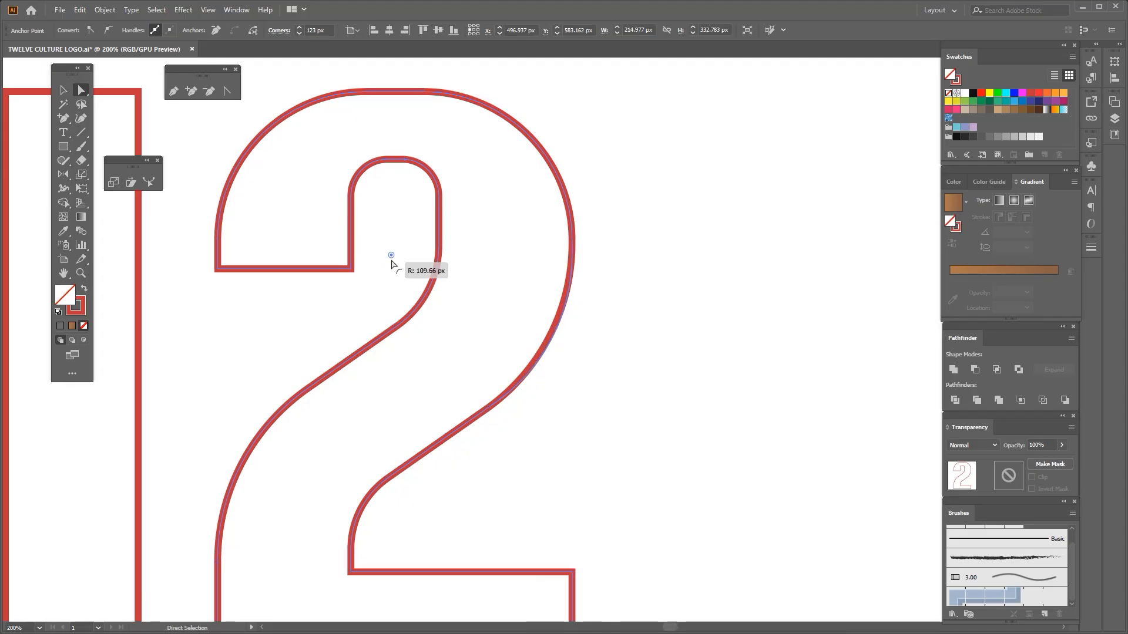
{"action": "scroll", "coordinate": [411, 288], "scroll_direction": "down", "scroll_amount": 3}
{"action": "scroll", "coordinate": [442, 295], "scroll_direction": "up", "scroll_amount": 2}
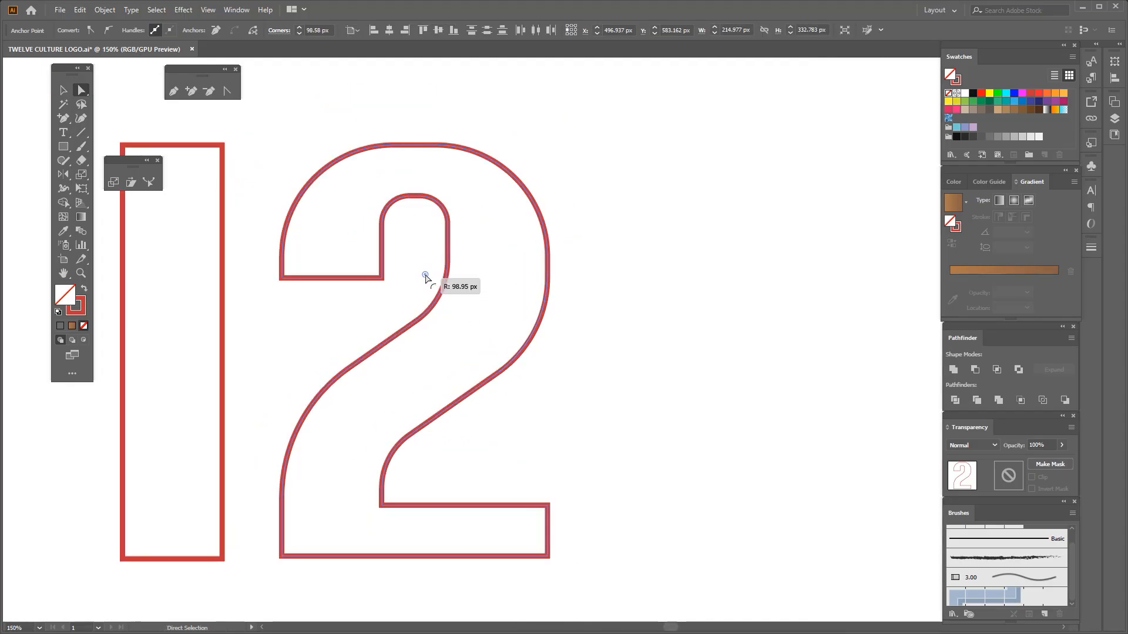
Fine-tune the radius of the numeral 2's inner right bend to about 51 px
{"action": "scroll", "coordinate": [433, 271], "scroll_direction": "up", "scroll_amount": 1}
{"action": "left_click", "coordinate": [453, 258]}
{"action": "left_click", "coordinate": [411, 339], "text": "shift"}
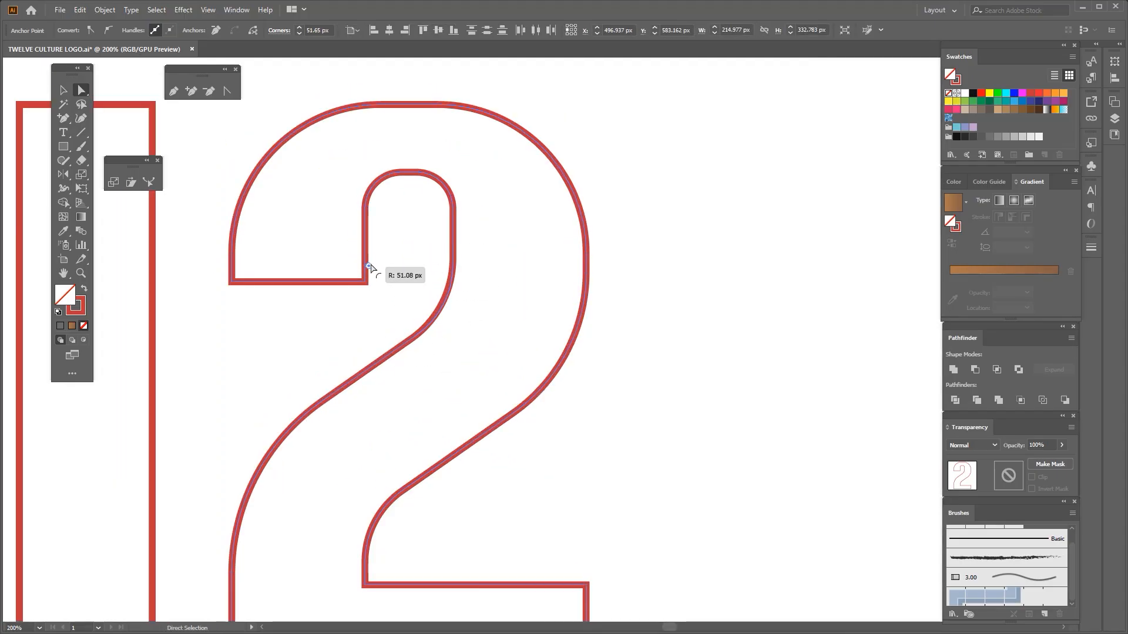
{"action": "left_click_drag", "start_coordinate": [370, 268], "coordinate": [369, 267]}
{"action": "scroll", "coordinate": [447, 299], "scroll_direction": "down", "scroll_amount": 3}
{"action": "left_click", "coordinate": [453, 460]}
{"action": "key", "text": "space"}
{"action": "left_click_drag", "start_coordinate": [430, 451], "coordinate": [436, 445]}
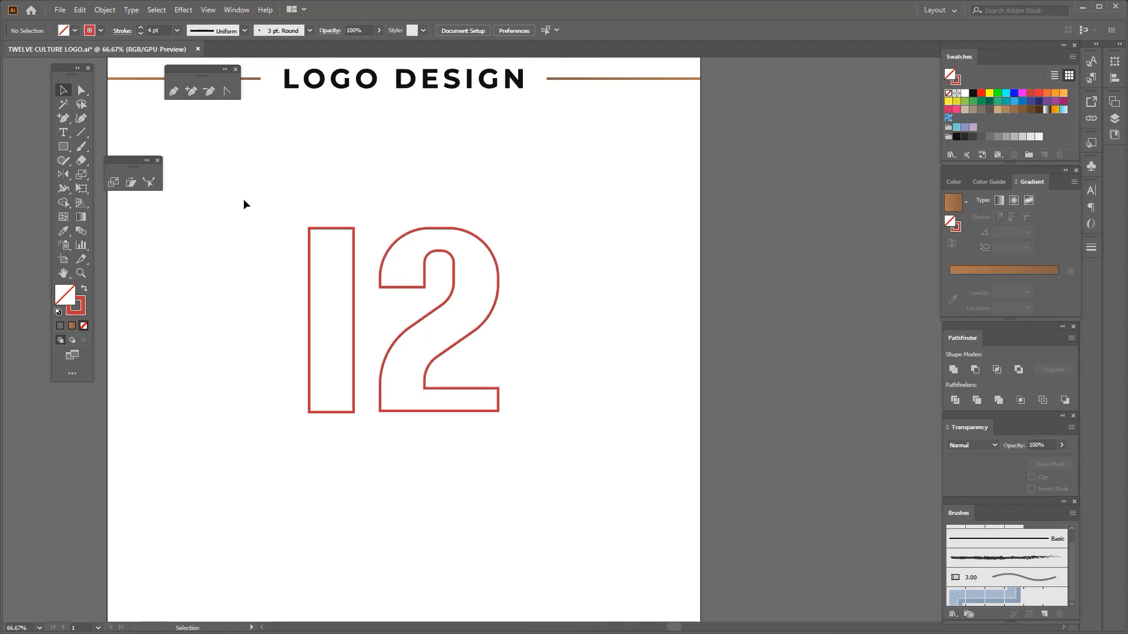
Select both numerals and swap fill and stroke to turn the red outlines into solid red shapes
{"action": "left_click_drag", "start_coordinate": [243, 199], "coordinate": [411, 359]}
{"action": "key", "text": "shift+x"}
{"action": "left_click", "coordinate": [231, 378]}
{"action": "key", "text": "space"}
{"action": "left_click_drag", "start_coordinate": [231, 378], "coordinate": [253, 377]}
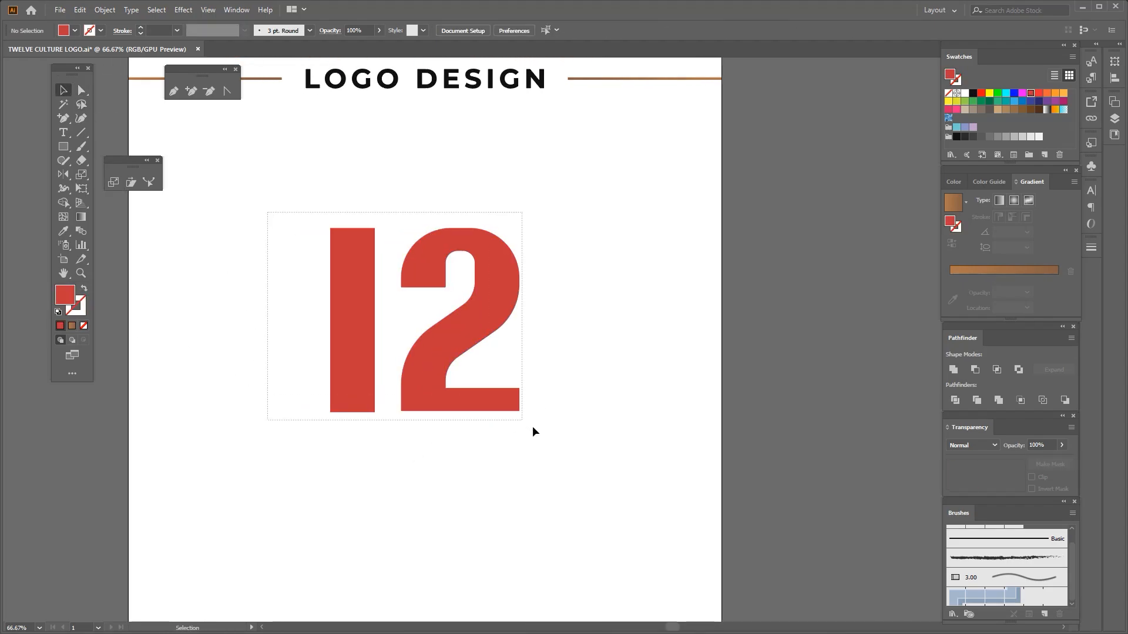
Swap the 12 back to a stroke, outline that stroke and process the paths with Pathfinder into a solid red 12
{"action": "left_click_drag", "start_coordinate": [532, 427], "coordinate": [542, 429]}
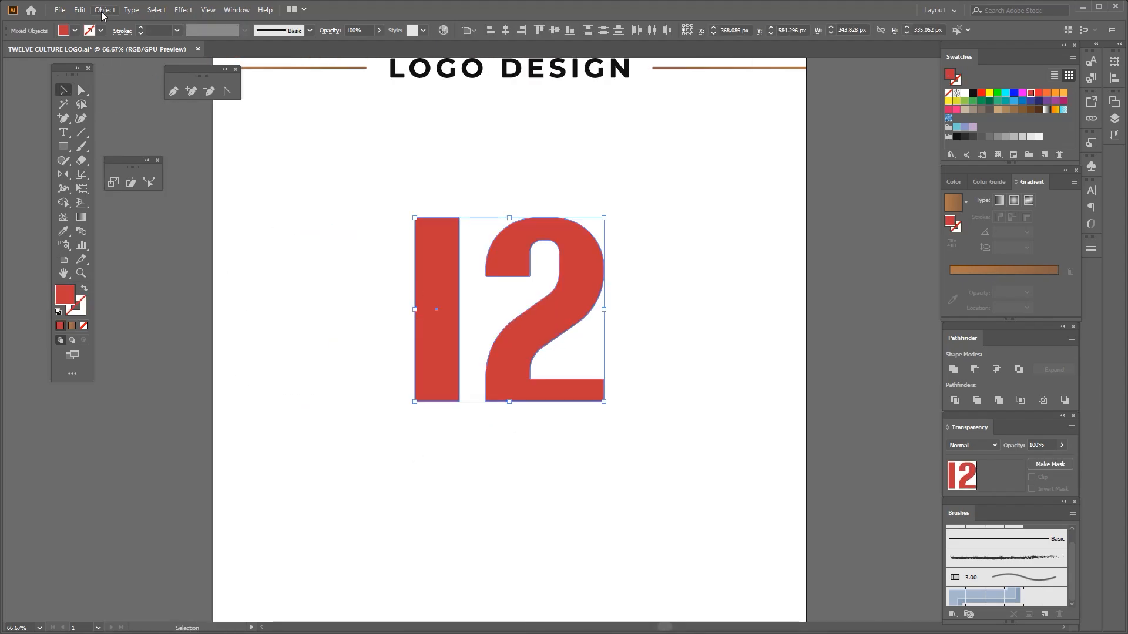
{"action": "left_click", "coordinate": [83, 288]}
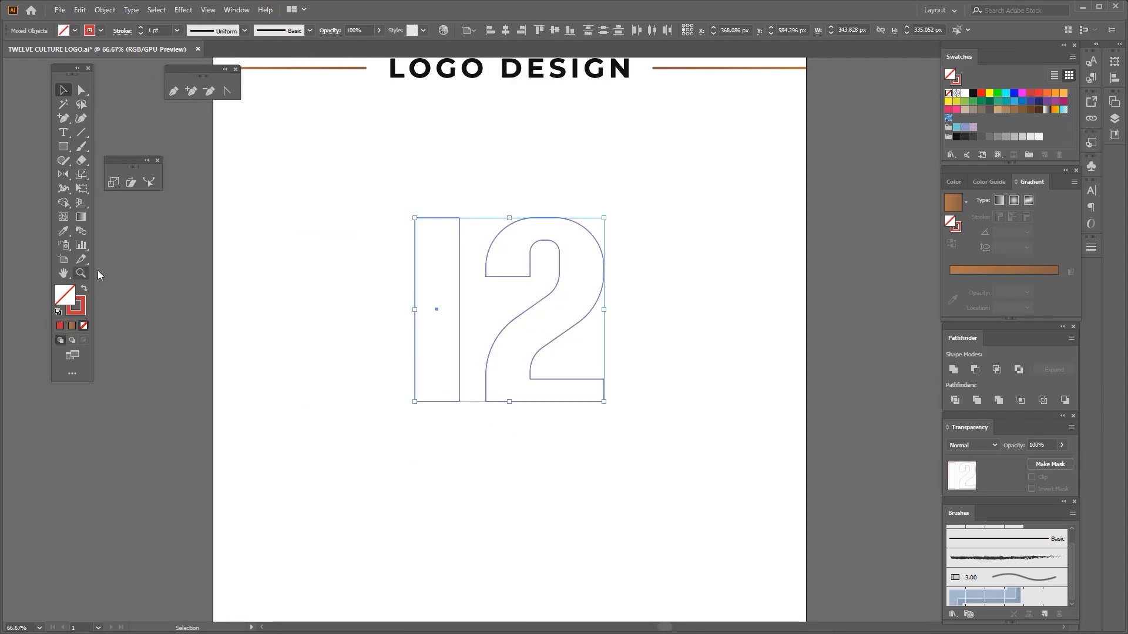
{"action": "left_click", "coordinate": [105, 10]}
{"action": "mouse_move", "coordinate": [147, 290]}
{"action": "left_click", "coordinate": [307, 319]}
{"action": "left_click", "coordinate": [954, 402]}
{"action": "left_click", "coordinate": [674, 449]}
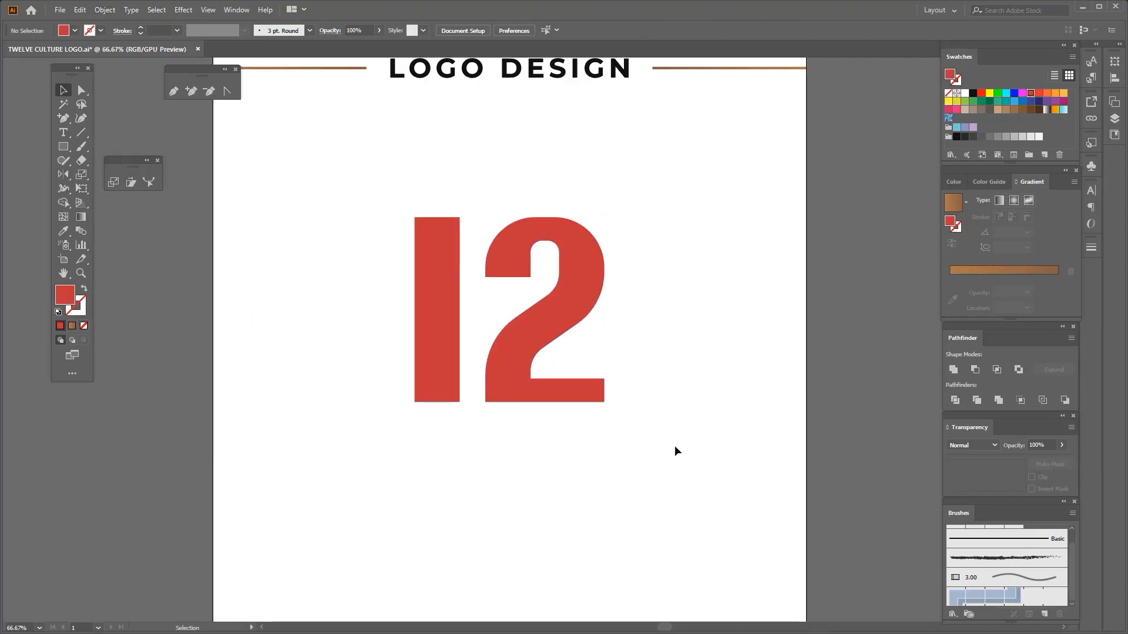
Swap the solid red 12's fill and stroke to show it as a 1 pt red outline
{"action": "left_click_drag", "start_coordinate": [674, 448], "coordinate": [387, 346]}
{"action": "left_click", "coordinate": [83, 288]}
{"action": "left_click_drag", "start_coordinate": [237, 333], "coordinate": [590, 357]}
{"action": "scroll", "coordinate": [572, 327], "scroll_direction": "up", "scroll_amount": 1, "text": "alt"}
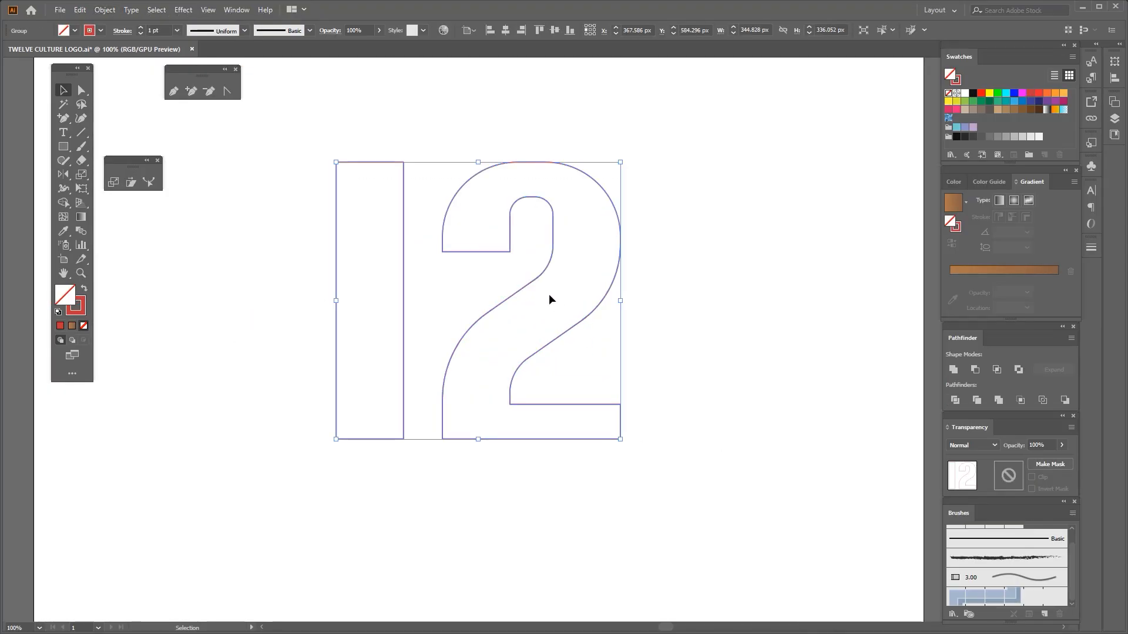
{"action": "scroll", "coordinate": [165, 30], "scroll_direction": "up", "scroll_amount": 1}
{"action": "left_click", "coordinate": [267, 264]}
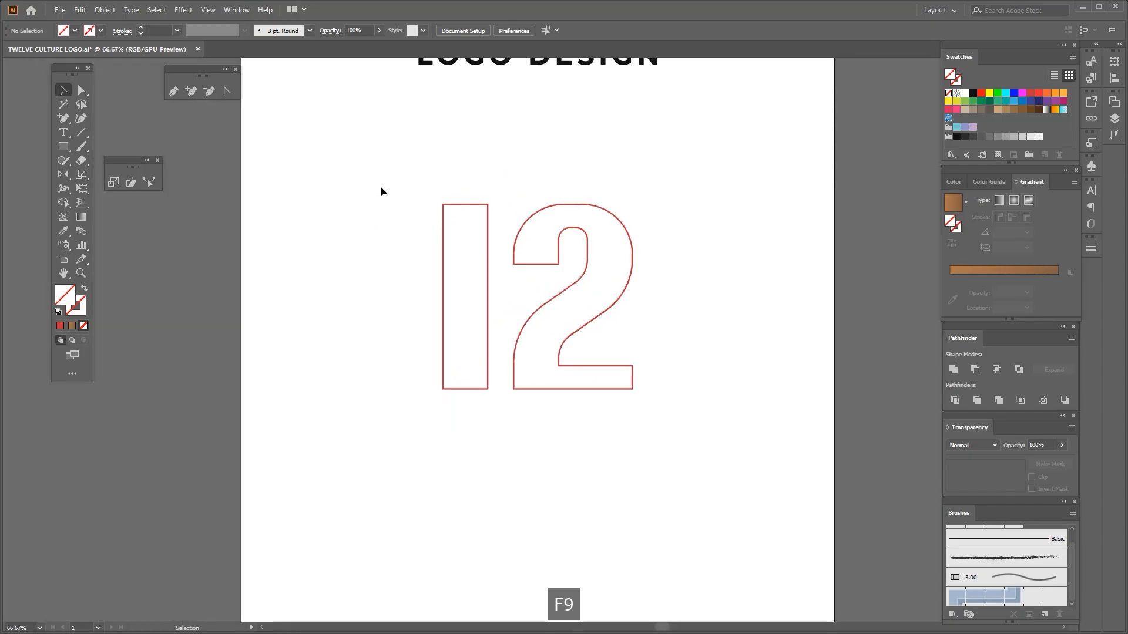
Paste a copy of the 12 behind the original and give it a 25 pt blue stroke
{"action": "left_click_drag", "start_coordinate": [386, 176], "coordinate": [690, 415]}
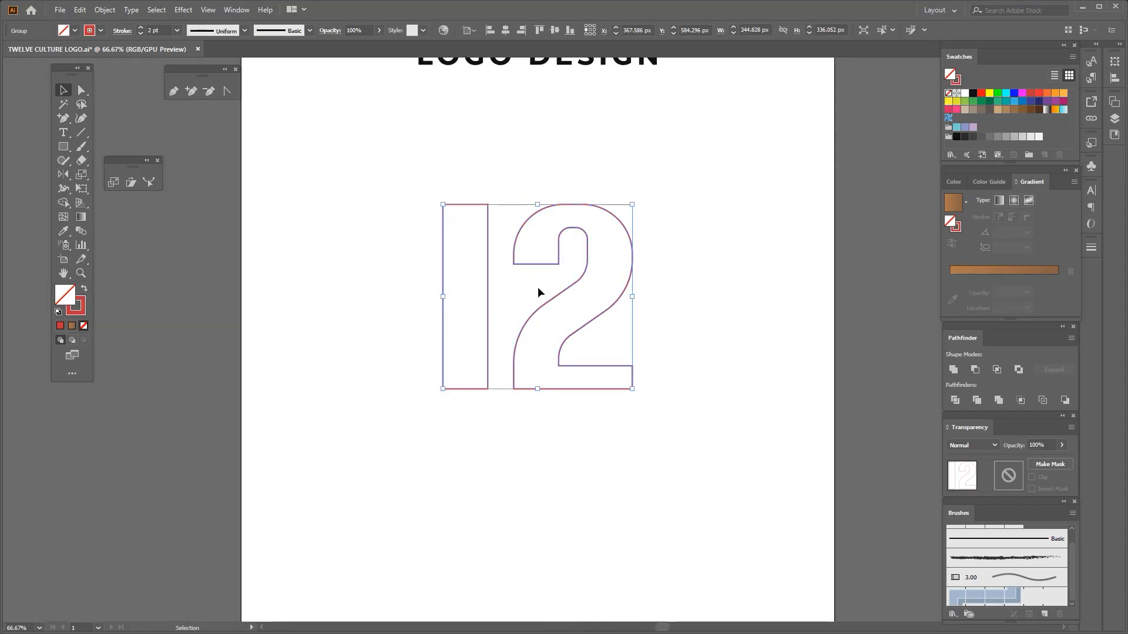
{"action": "key", "text": "a"}
{"action": "scroll", "coordinate": [529, 261], "scroll_direction": "up", "scroll_amount": 1, "text": "alt"}
{"action": "key", "text": "v"}
{"action": "left_click", "coordinate": [100, 31]}
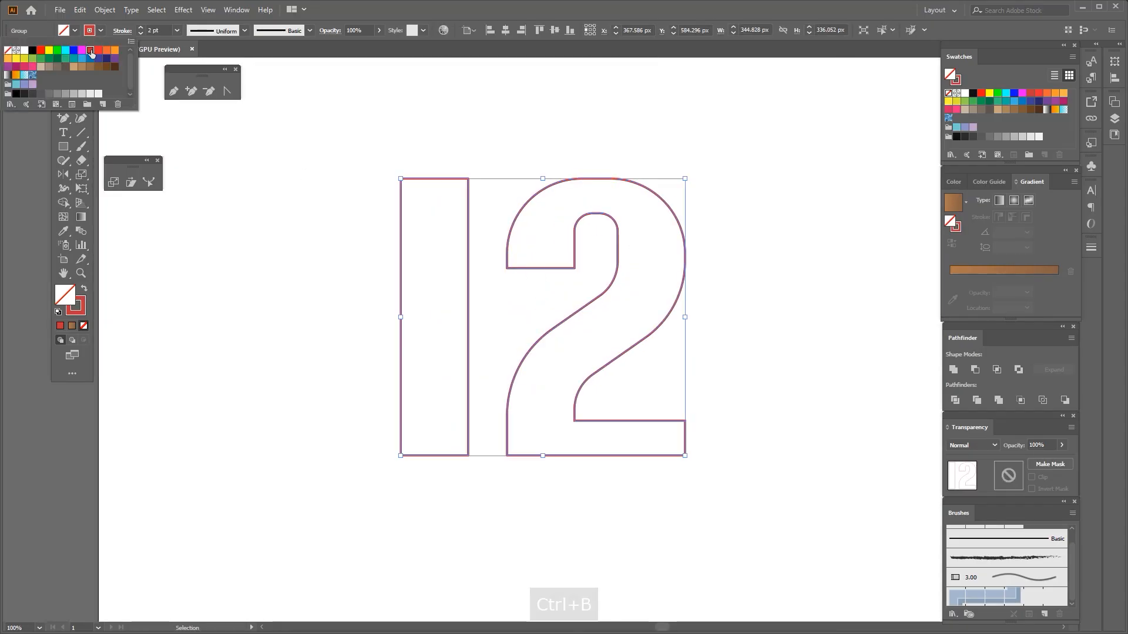
{"action": "scroll", "coordinate": [154, 29], "scroll_direction": "up", "scroll_amount": 20}
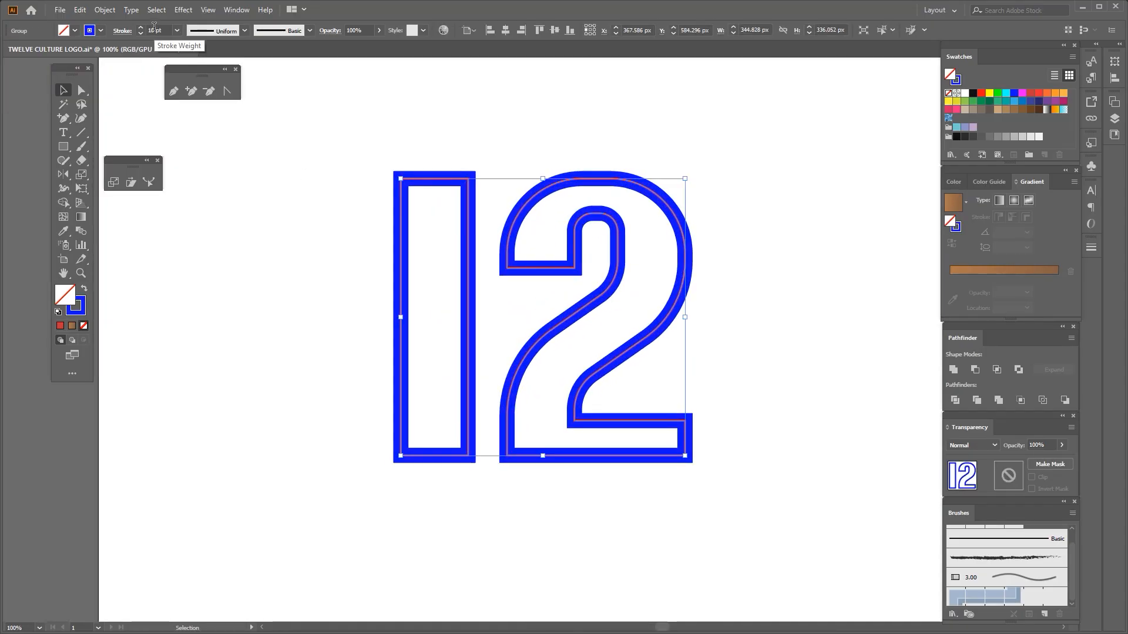
{"action": "scroll", "coordinate": [153, 30], "scroll_direction": "up", "scroll_amount": 3}
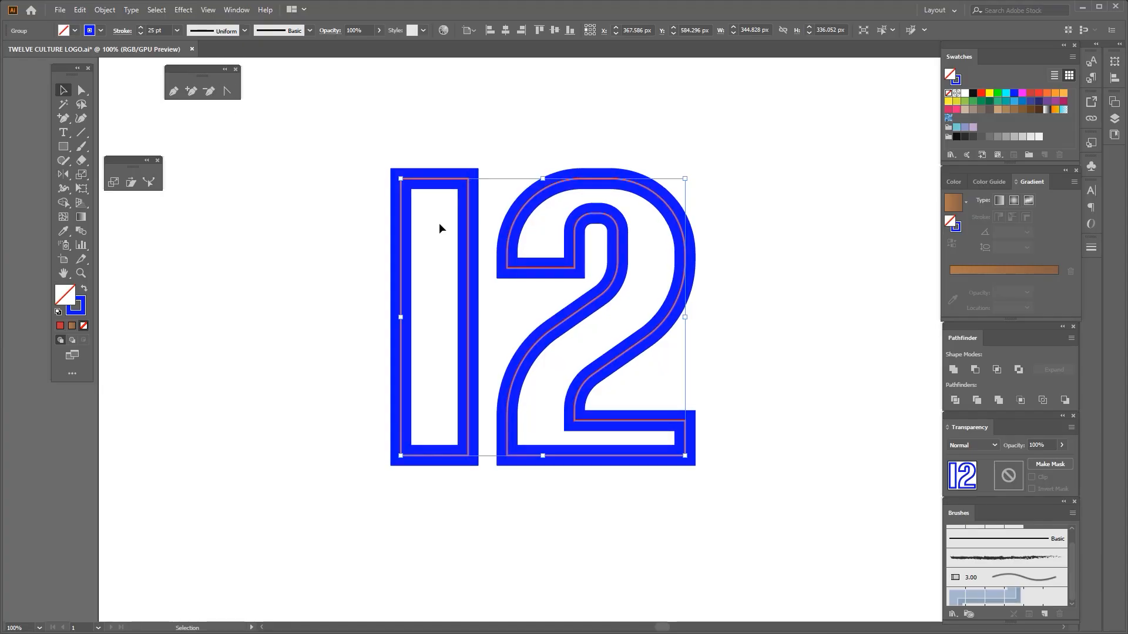
Outline the blue copy's stroke, turn it into solid numerals and fill them with black
{"action": "left_click", "coordinate": [105, 10]}
{"action": "mouse_move", "coordinate": [194, 293]}
{"action": "left_click", "coordinate": [311, 320]}
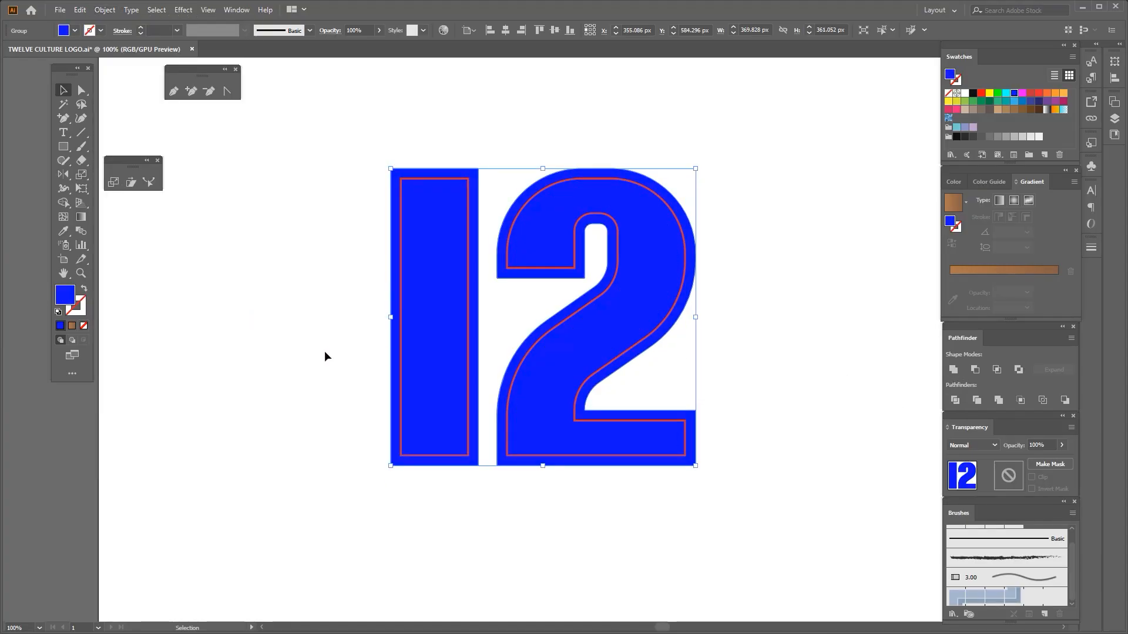
{"action": "scroll", "coordinate": [439, 270], "scroll_direction": "up", "scroll_amount": 1}
{"action": "left_click", "coordinate": [973, 93]}
{"action": "scroll", "coordinate": [423, 284], "scroll_direction": "down", "scroll_amount": 1}
{"action": "left_click", "coordinate": [312, 253]}
Change the red inner outline of the 12 to a white stroke
{"action": "left_click", "coordinate": [380, 229]}
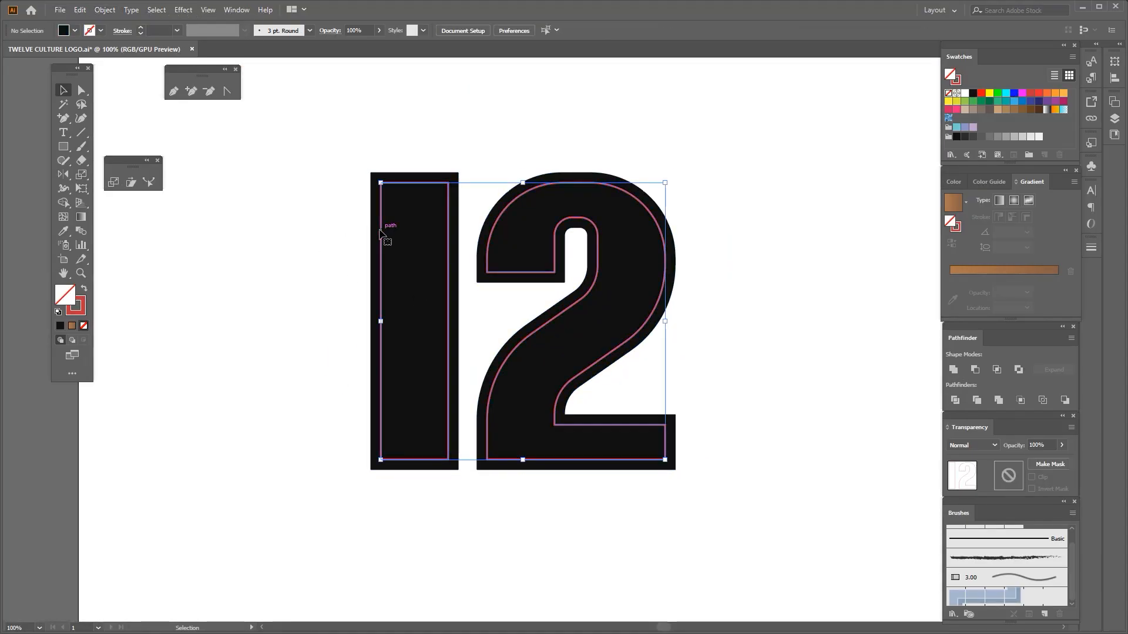
{"action": "left_click", "coordinate": [101, 31]}
{"action": "left_click", "coordinate": [26, 50]}
{"action": "scroll", "coordinate": [157, 31], "scroll_direction": "up", "scroll_amount": 1}
{"action": "left_click", "coordinate": [311, 244]}
{"action": "scroll", "coordinate": [310, 244], "scroll_direction": "down", "scroll_amount": 1}
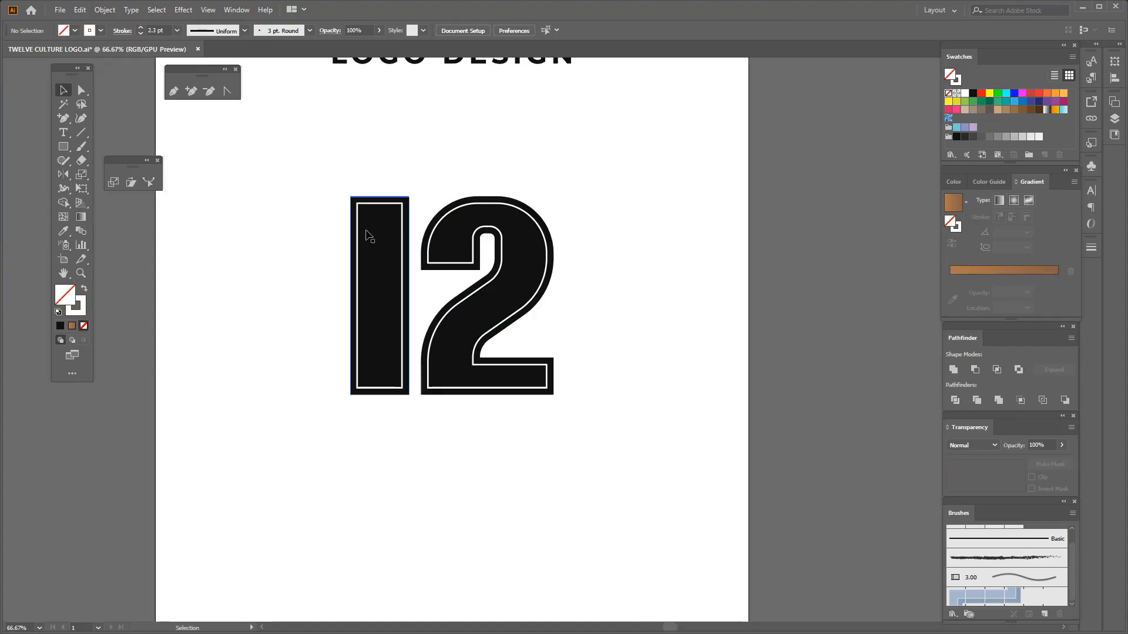
Set the white inner outline's stroke weight to 2.7 pt
{"action": "scroll", "coordinate": [366, 210], "scroll_direction": "up", "scroll_amount": 2}
{"action": "scroll", "coordinate": [366, 200], "scroll_direction": "down", "scroll_amount": 2}
{"action": "left_click", "coordinate": [362, 199]}
{"action": "scroll", "coordinate": [362, 199], "scroll_direction": "up", "scroll_amount": 3}
{"action": "scroll", "coordinate": [155, 30], "scroll_direction": "up", "scroll_amount": 3}
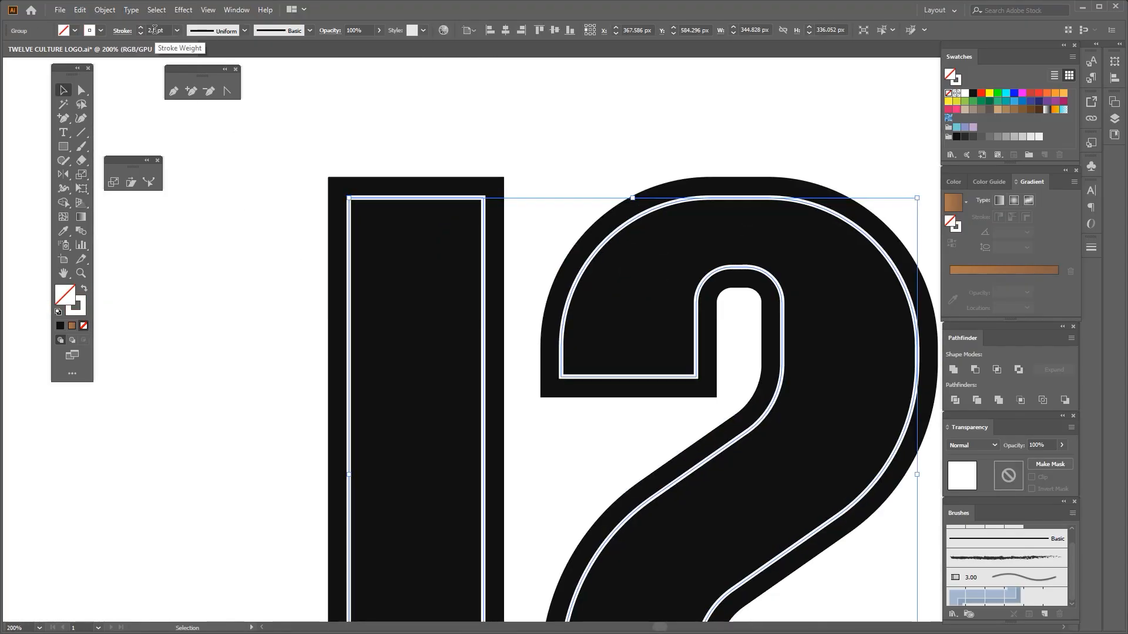
{"action": "scroll", "coordinate": [154, 30], "scroll_direction": "up", "scroll_amount": 3}
{"action": "scroll", "coordinate": [253, 232], "scroll_direction": "down", "scroll_amount": 2}
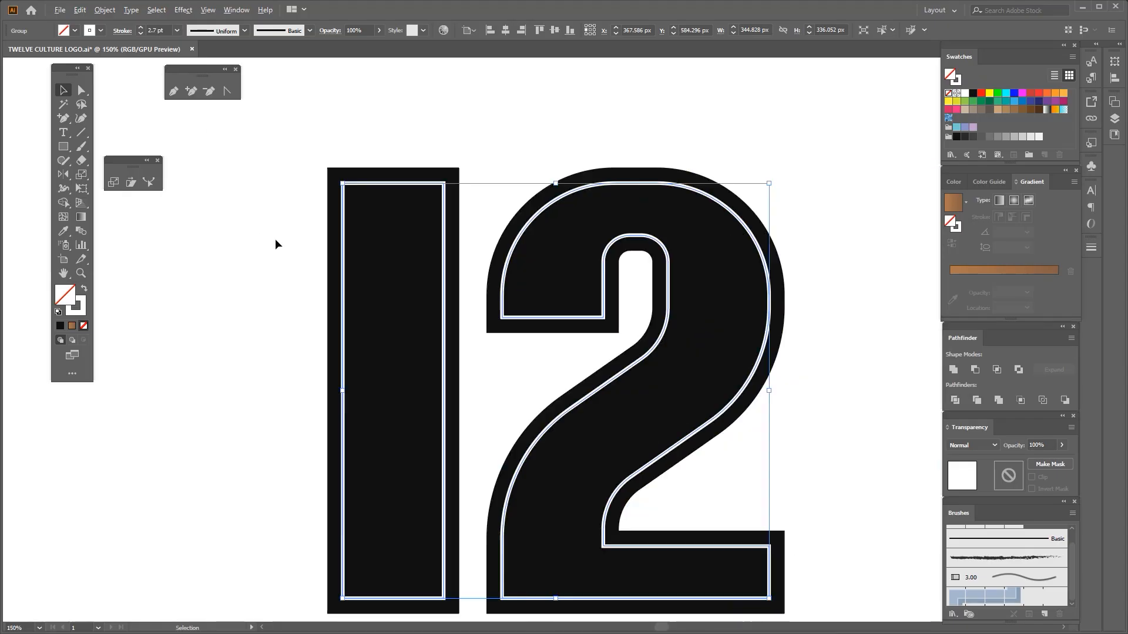
{"action": "scroll", "coordinate": [275, 238], "scroll_direction": "down", "scroll_amount": 2}
Paste a copy of the black 12 and its white outline in front in place, and hide one set as a backup
{"action": "key", "text": "ctrl+f"}
{"action": "key", "text": "ctrl+3"}
{"action": "key", "text": "ctrl+z"}
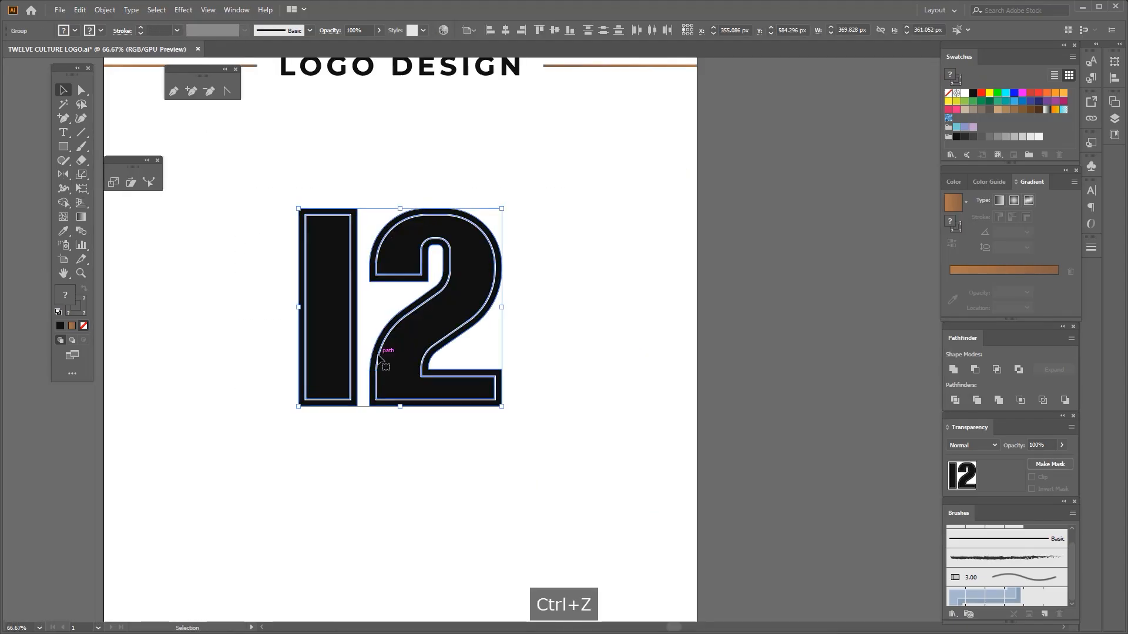
{"action": "key", "text": "ctrl+c"}
{"action": "key", "text": "ctrl+f"}
{"action": "key", "text": "ctrl+3"}
Select the visible 12 and convert its white stroke to an outlined shape
{"action": "left_click_drag", "start_coordinate": [270, 192], "coordinate": [352, 271]}
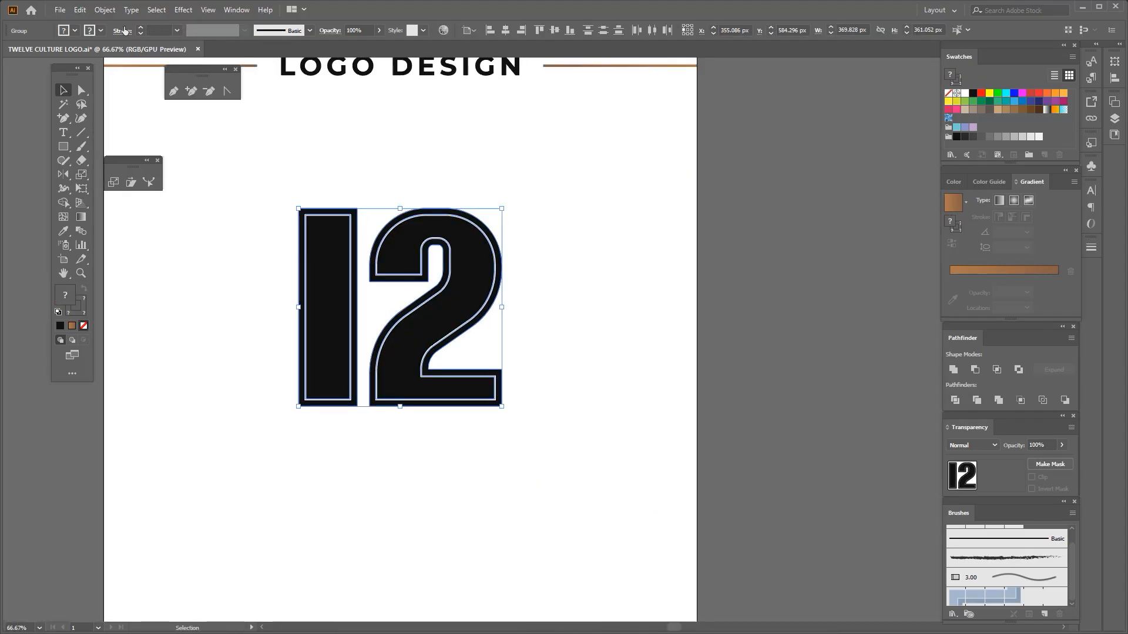
{"action": "left_click", "coordinate": [106, 10]}
{"action": "mouse_move", "coordinate": [168, 289]}
{"action": "left_click", "coordinate": [276, 318]}
{"action": "left_click", "coordinate": [290, 219]}
Draw a thin horizontal rectangle as a serif at the upper left corner of the 1, 11.15 px high
{"action": "scroll", "coordinate": [290, 219], "scroll_direction": "up", "scroll_amount": 4}
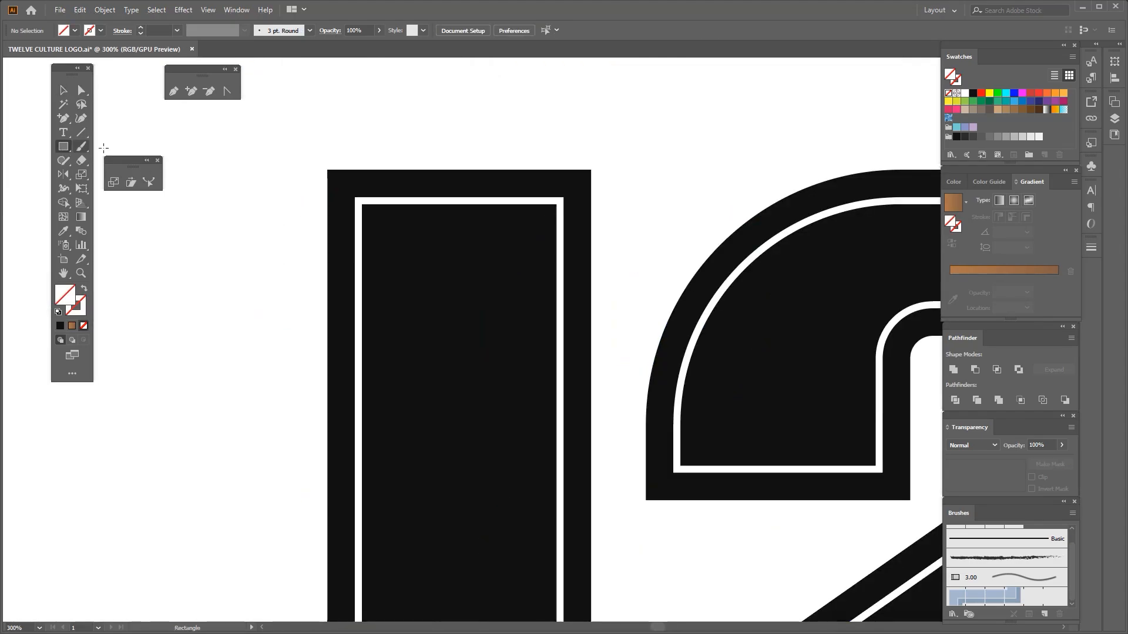
{"action": "scroll", "coordinate": [412, 188], "scroll_direction": "up", "scroll_amount": 3}
{"action": "mouse_move", "coordinate": [373, 139]}
{"action": "left_mouse_down"}
{"action": "mouse_move", "coordinate": [596, 212]}
{"action": "mouse_move", "coordinate": [269, 187]}
{"action": "left_mouse_up"}
{"action": "scroll", "coordinate": [588, 212], "scroll_direction": "down", "scroll_amount": 3}
{"action": "left_click", "coordinate": [63, 92]}
{"action": "scroll", "coordinate": [524, 213], "scroll_direction": "up", "scroll_amount": 2}
{"action": "key", "text": "ctrl+z"}
Fill the serif with black sampled from the 12 and adjust it to about 45 px wide
{"action": "key", "text": "i"}
{"action": "left_click", "coordinate": [397, 280]}
{"action": "scroll", "coordinate": [396, 280], "scroll_direction": "down", "scroll_amount": 5}
{"action": "left_click", "coordinate": [62, 93]}
{"action": "scroll", "coordinate": [366, 268], "scroll_direction": "up", "scroll_amount": 6}
{"action": "left_click_drag", "start_coordinate": [441, 245], "coordinate": [451, 245]}
{"action": "left_click", "coordinate": [386, 281]}
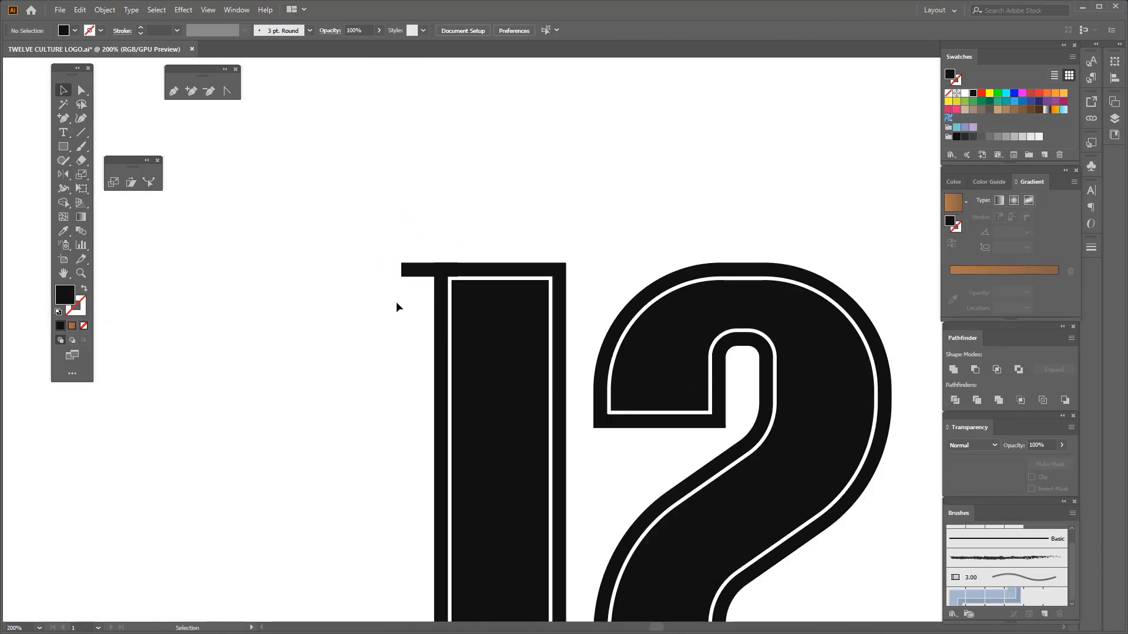
{"action": "scroll", "coordinate": [396, 302], "scroll_direction": "down", "scroll_amount": 2}
{"action": "left_click_drag", "start_coordinate": [410, 294], "coordinate": [387, 408]}
{"action": "scroll", "coordinate": [427, 425], "scroll_direction": "up", "scroll_amount": 3}
{"action": "left_click_drag", "start_coordinate": [345, 372], "coordinate": [345, 383]}
{"action": "scroll", "coordinate": [380, 388], "scroll_direction": "down", "scroll_amount": 4}
{"action": "key", "text": "ctrl+z"}
{"action": "key", "text": "ctrl+z"}
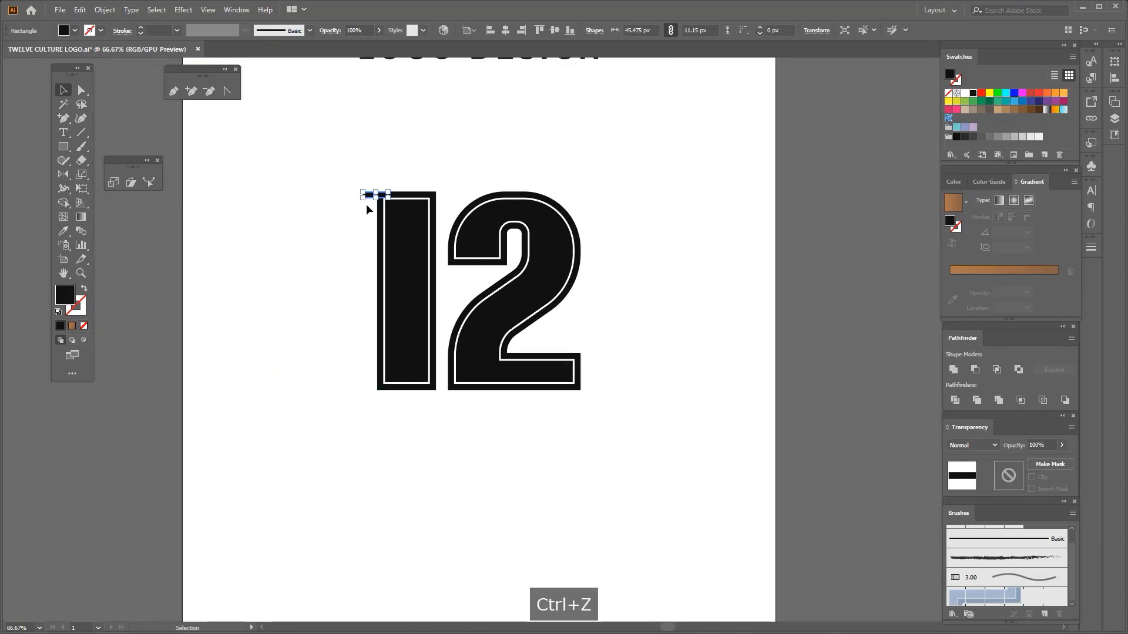
Copy the serif to the lower left corner of the 1 and ungroup the black numerals
{"action": "left_click_drag", "start_coordinate": [367, 209], "coordinate": [370, 372]}
{"action": "scroll", "coordinate": [370, 372], "scroll_direction": "up", "scroll_amount": 3}
{"action": "left_click", "coordinate": [485, 367]}
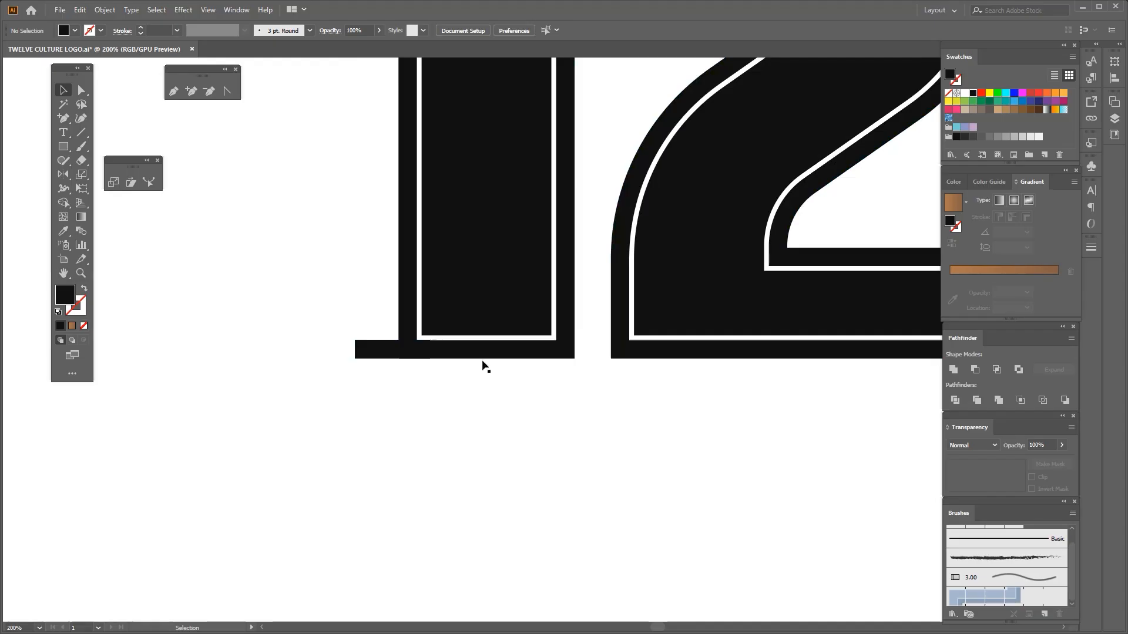
{"action": "left_click", "coordinate": [482, 354]}
{"action": "right_click", "coordinate": [481, 354]}
{"action": "left_click", "coordinate": [510, 452]}
{"action": "left_click", "coordinate": [466, 437]}
Copy the bottom serif to the lower right of the 1 and separate the white outlines of the two numerals
{"action": "left_click_drag", "start_coordinate": [394, 351], "coordinate": [571, 355]}
{"action": "scroll", "coordinate": [539, 375], "scroll_direction": "down", "scroll_amount": 3}
{"action": "left_click_drag", "start_coordinate": [566, 399], "coordinate": [509, 393]}
{"action": "left_click_drag", "start_coordinate": [687, 142], "coordinate": [591, 279]}
{"action": "scroll", "coordinate": [542, 313], "scroll_direction": "up", "scroll_amount": 2}
{"action": "left_click", "coordinate": [479, 352]}
{"action": "right_click", "coordinate": [477, 352]}
{"action": "scroll", "coordinate": [516, 439], "scroll_direction": "down", "scroll_amount": 2}
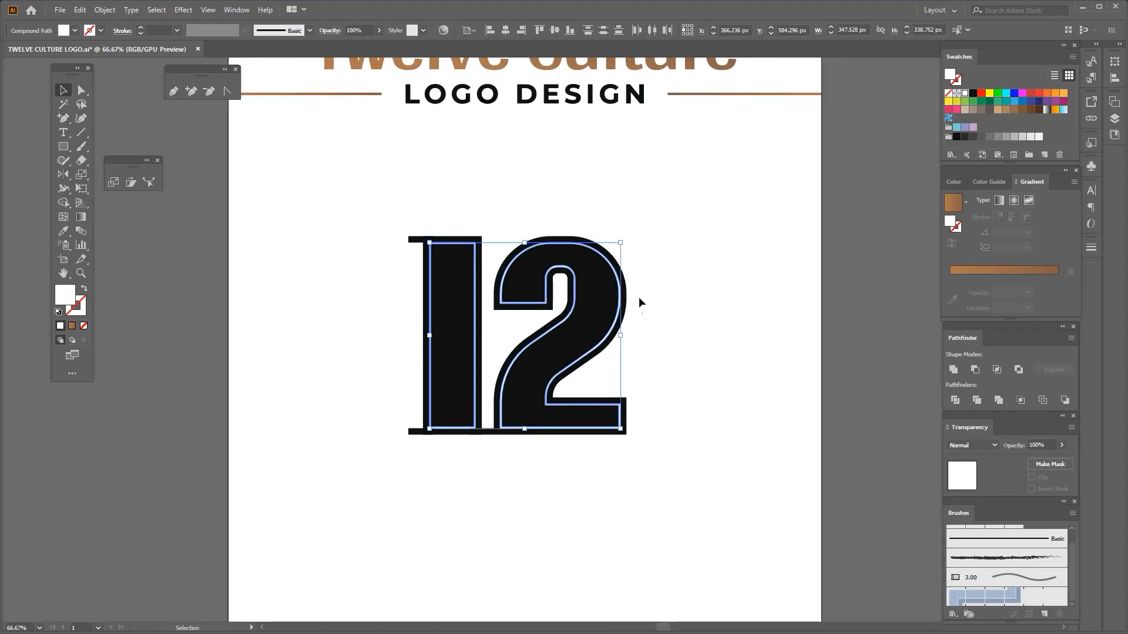
Move the 2 with its white outline farther right, clear of the 1's bottom serif
{"action": "left_click", "coordinate": [640, 298]}
{"action": "left_click_drag", "start_coordinate": [658, 293], "coordinate": [588, 352]}
{"action": "scroll", "coordinate": [532, 421], "scroll_direction": "up", "scroll_amount": 2}
{"action": "left_click_drag", "start_coordinate": [505, 390], "coordinate": [529, 392]}
{"action": "scroll", "coordinate": [521, 394], "scroll_direction": "down", "scroll_amount": 3}
Nudge the lower left serif, group both bottom serifs and centre them horizontally on the 1
{"action": "scroll", "coordinate": [384, 405], "scroll_direction": "up", "scroll_amount": 1}
{"action": "left_click", "coordinate": [445, 378]}
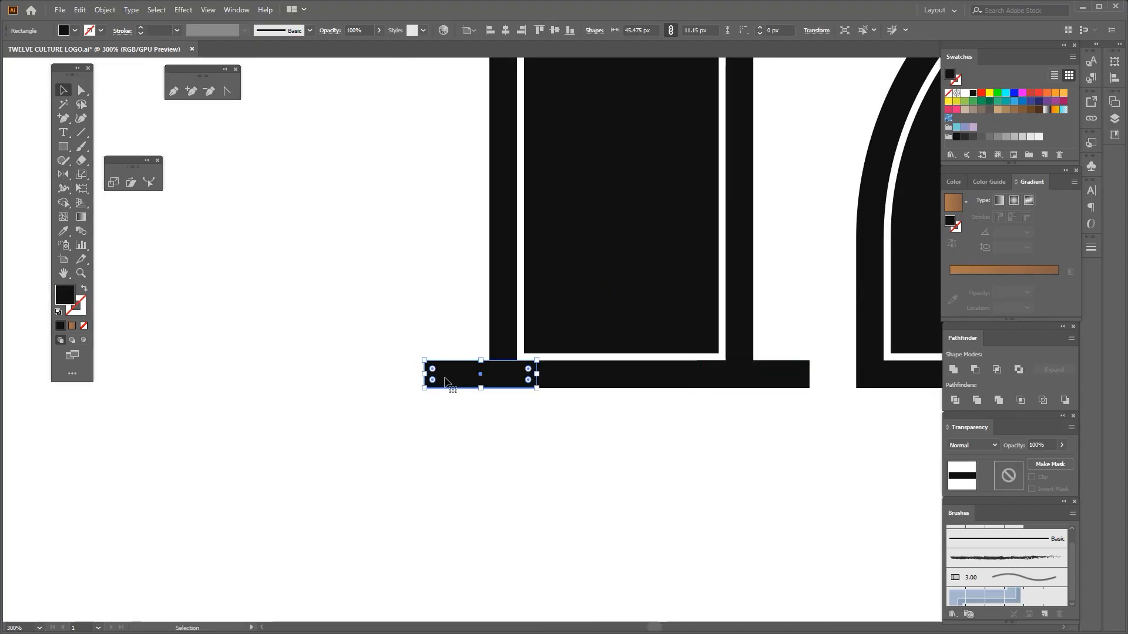
{"action": "left_click_drag", "start_coordinate": [438, 371], "coordinate": [436, 372]}
{"action": "scroll", "coordinate": [451, 384], "scroll_direction": "down", "scroll_amount": 2}
{"action": "left_click", "coordinate": [615, 382], "text": "shift"}
{"action": "key", "text": "ctrl+g"}
{"action": "left_click_drag", "start_coordinate": [453, 414], "coordinate": [503, 347]}
{"action": "left_click", "coordinate": [510, 138]}
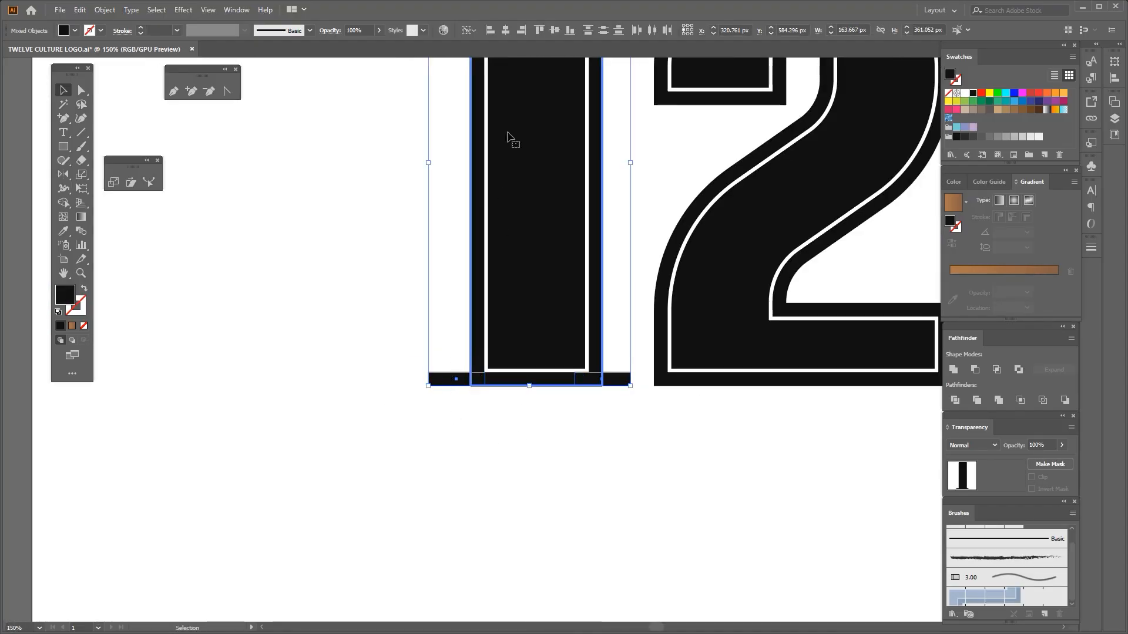
{"action": "left_click", "coordinate": [506, 30]}
{"action": "left_click", "coordinate": [314, 381]}
Replace the split 12 with its hidden live-stroke copy, keeping the three serifs
{"action": "scroll", "coordinate": [326, 407], "scroll_direction": "down", "scroll_amount": 3}
{"action": "left_click_drag", "start_coordinate": [412, 447], "coordinate": [461, 469]}
{"action": "scroll", "coordinate": [404, 441], "scroll_direction": "up", "scroll_amount": 1}
{"action": "left_click_drag", "start_coordinate": [365, 441], "coordinate": [640, 191]}
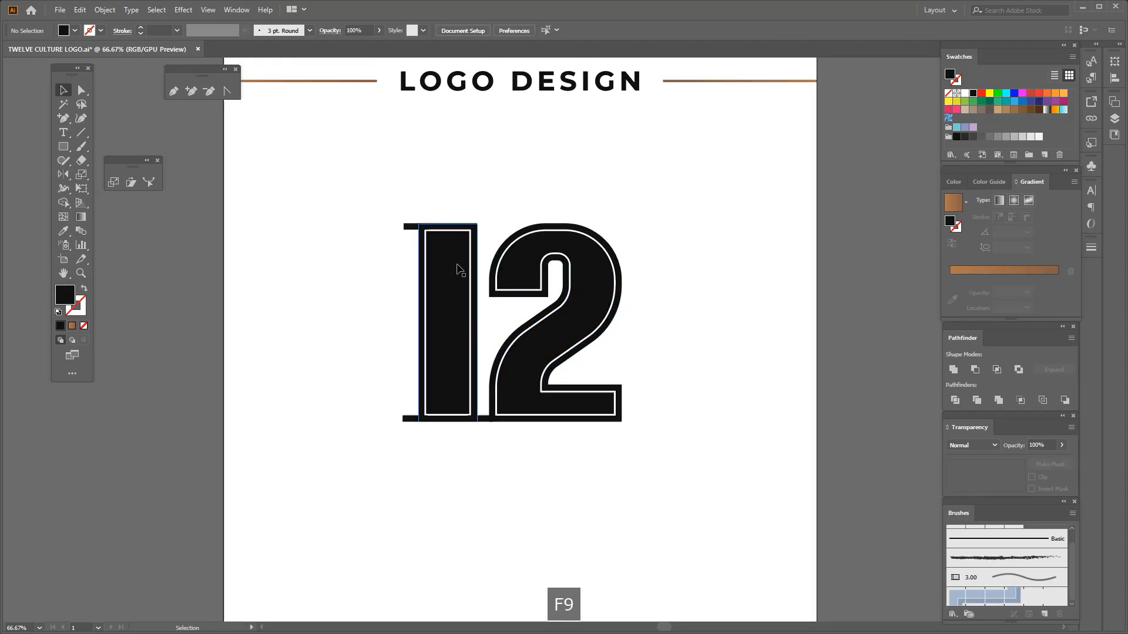
{"action": "scroll", "coordinate": [398, 219], "scroll_direction": "up", "scroll_amount": 3}
{"action": "left_click", "coordinate": [411, 241]}
{"action": "scroll", "coordinate": [409, 238], "scroll_direction": "down", "scroll_amount": 2}
{"action": "scroll", "coordinate": [390, 549], "scroll_direction": "up", "scroll_amount": 1}
Ungroup the two bottom serifs of the 1
{"action": "left_click", "coordinate": [427, 514], "text": "shift"}
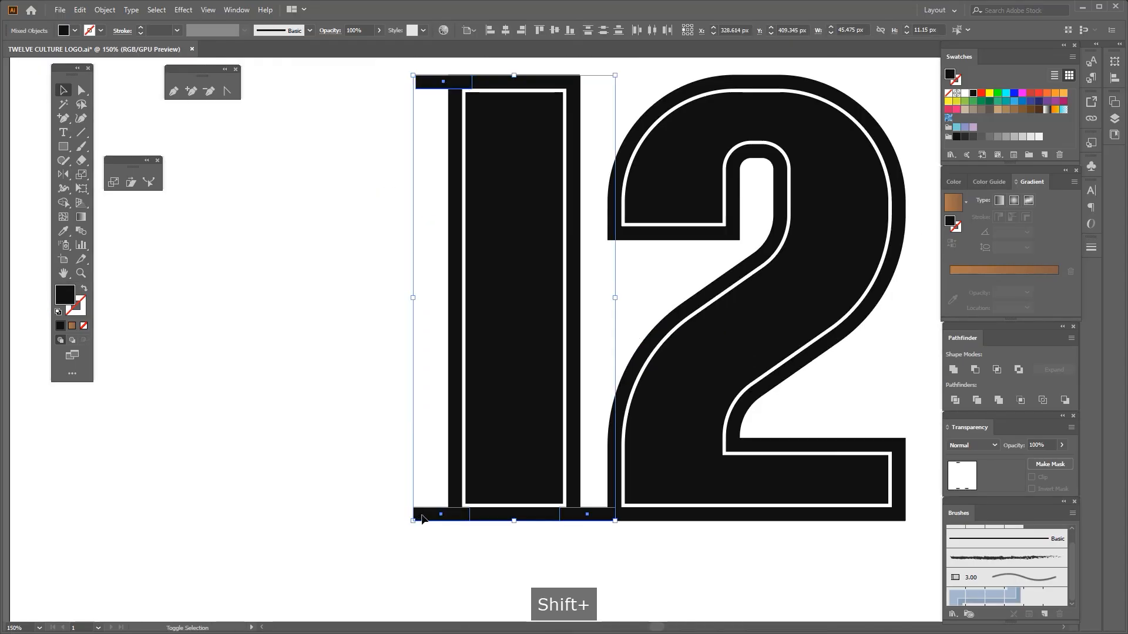
{"action": "left_click", "coordinate": [428, 519]}
{"action": "right_click", "coordinate": [416, 516]}
{"action": "left_click", "coordinate": [470, 397]}
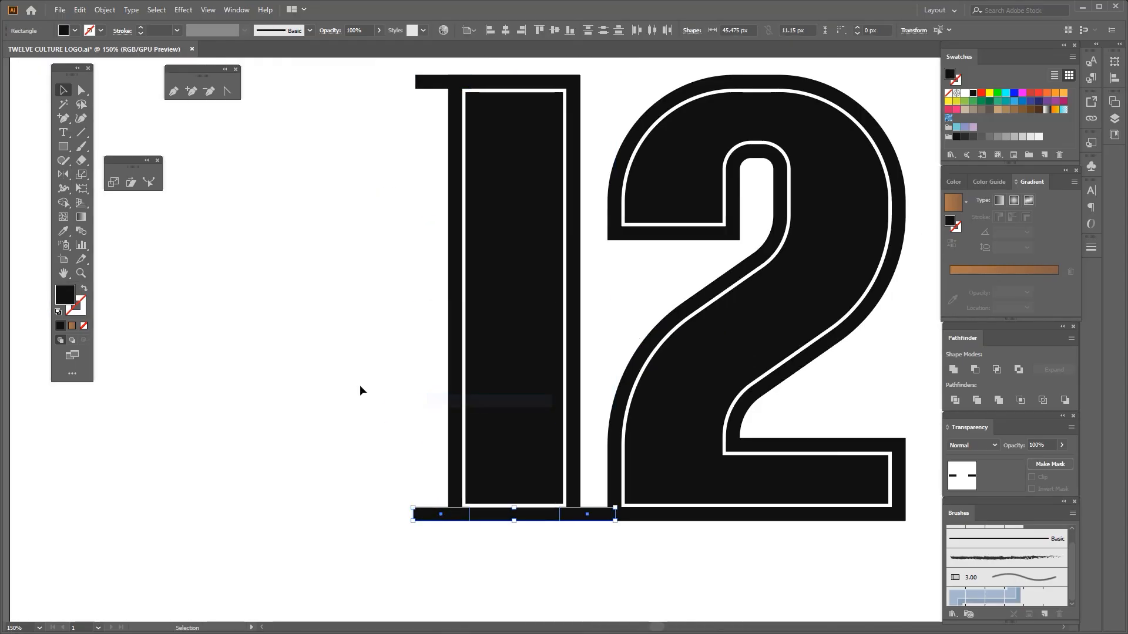
Select the upper and lower left serifs of the 1 and widen both outward to about 49 px
{"action": "left_click", "coordinate": [422, 518]}
{"action": "left_click", "coordinate": [423, 88], "text": "shift"}
{"action": "left_click", "coordinate": [448, 482], "text": "shift"}
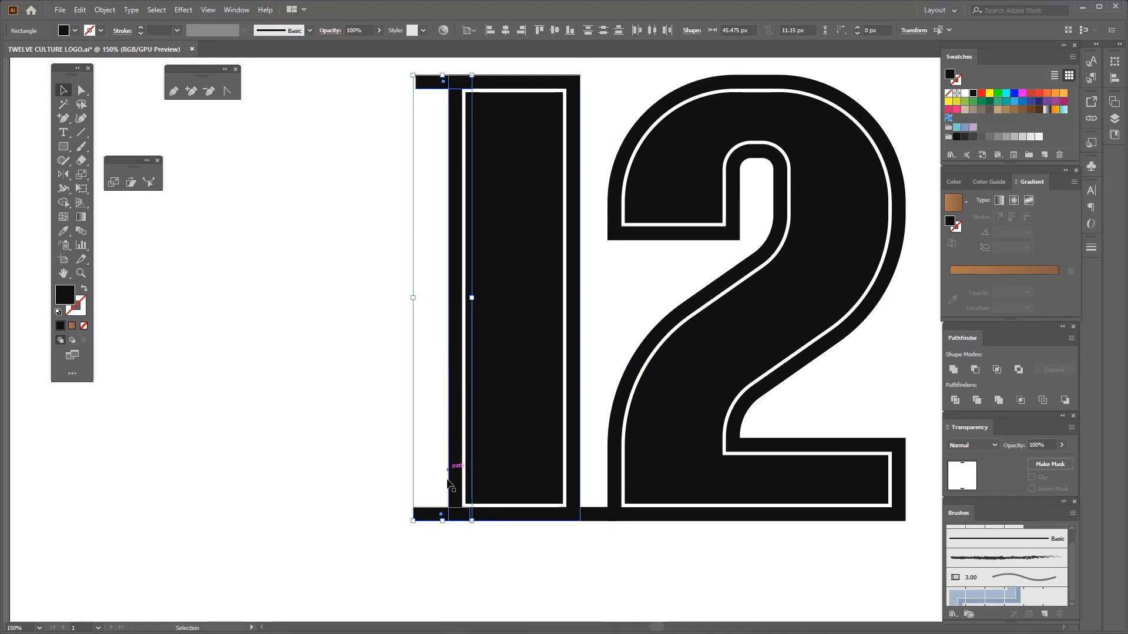
{"action": "scroll", "coordinate": [416, 350], "scroll_direction": "up", "scroll_amount": 1}
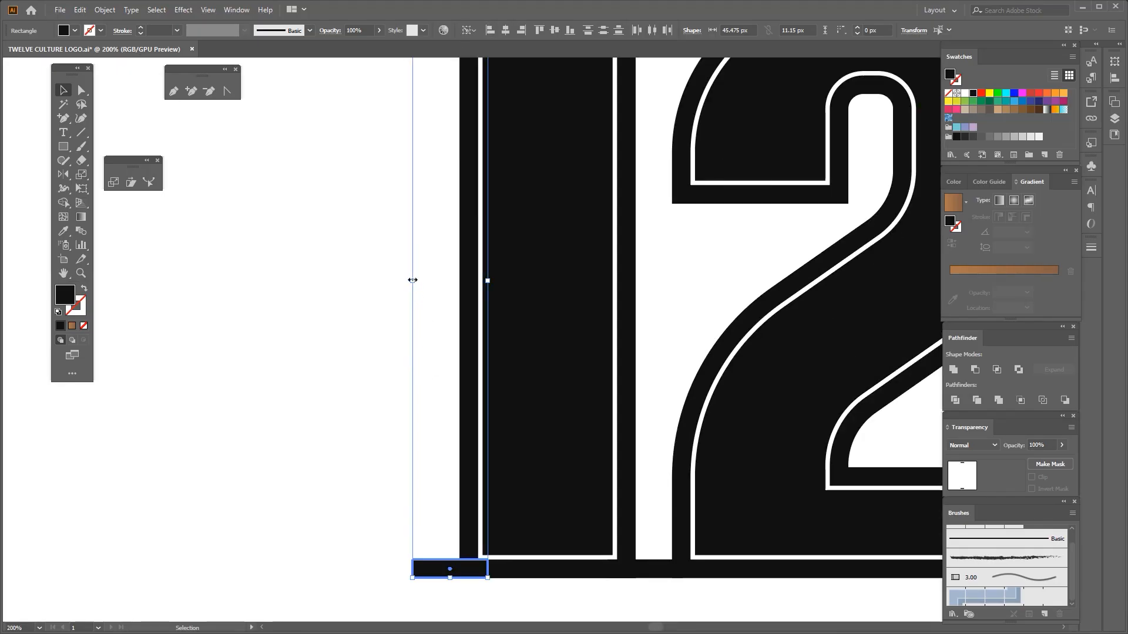
{"action": "left_click_drag", "start_coordinate": [413, 280], "coordinate": [407, 280]}
Ungroup the white inner outline and shift the 2 to the right, clear of the 1's bottom serif
{"action": "left_click", "coordinate": [542, 424]}
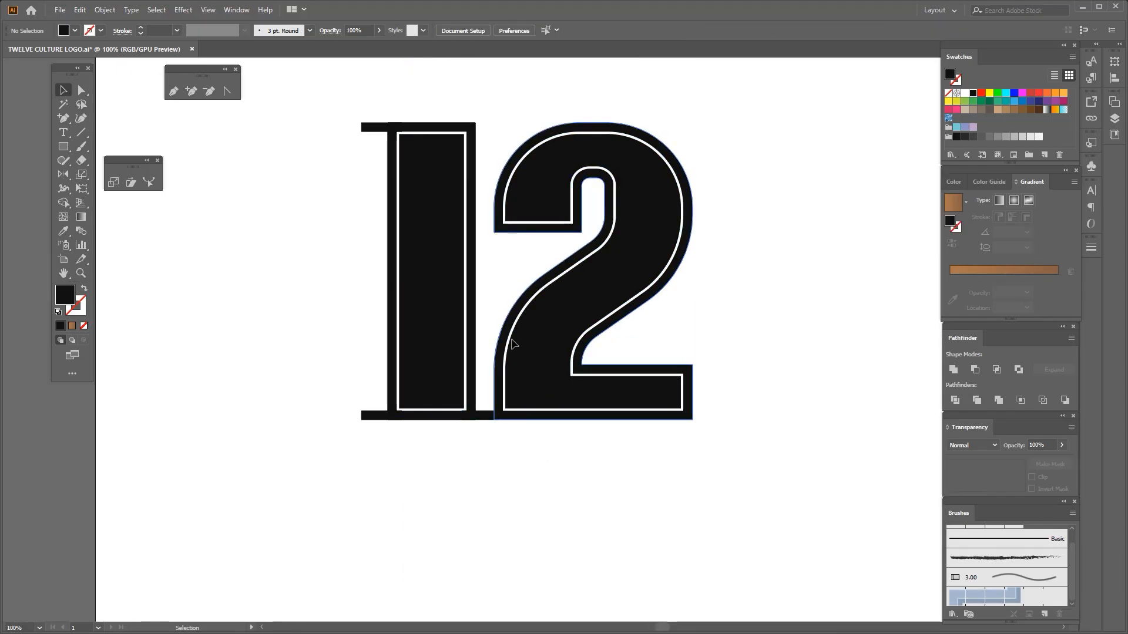
{"action": "right_click", "coordinate": [512, 344]}
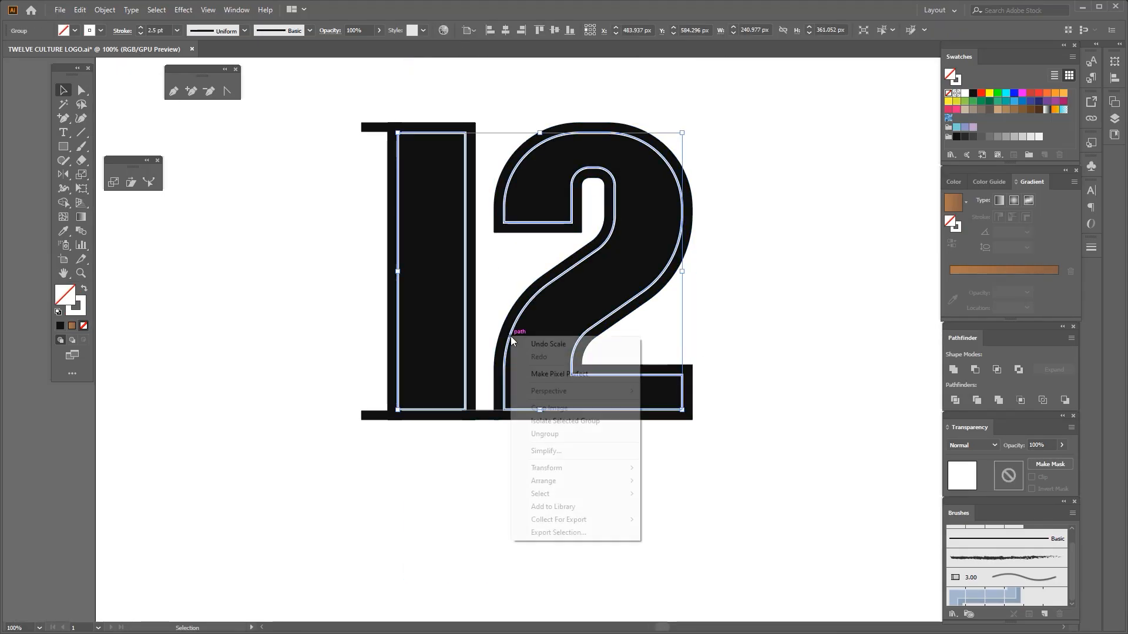
{"action": "left_click", "coordinate": [564, 433]}
{"action": "left_click_drag", "start_coordinate": [548, 418], "coordinate": [587, 354]}
Copy the widened lower left serif to the 1's lower right and delete the shorter serif there
{"action": "left_click", "coordinate": [357, 426]}
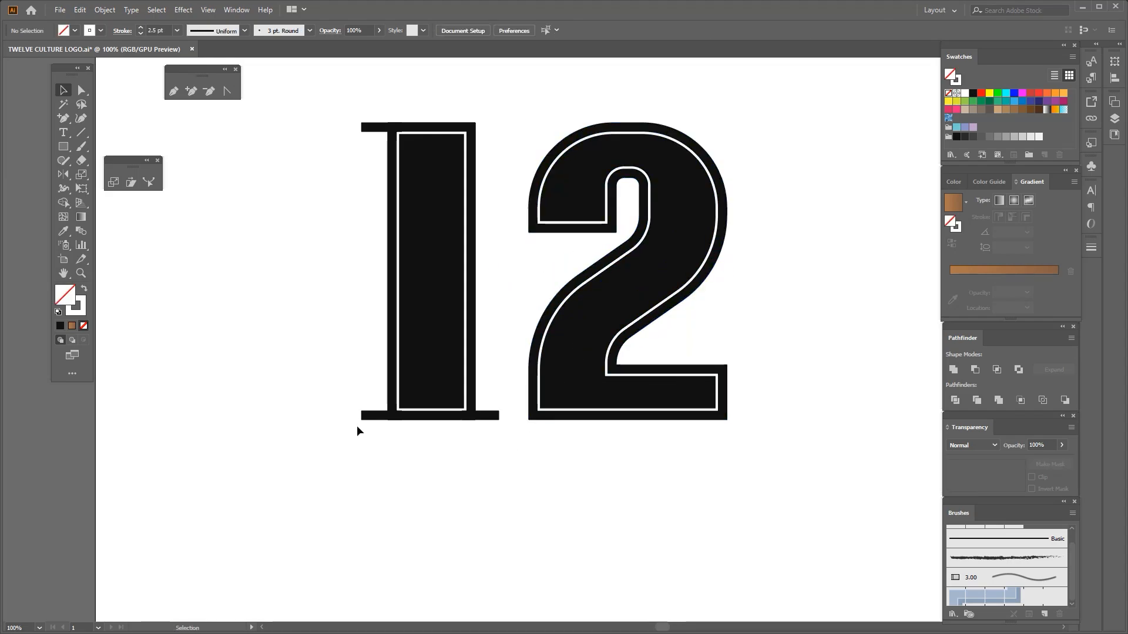
{"action": "scroll", "coordinate": [357, 426], "scroll_direction": "up", "scroll_amount": 1}
{"action": "left_click_drag", "start_coordinate": [617, 405], "coordinate": [617, 404]}
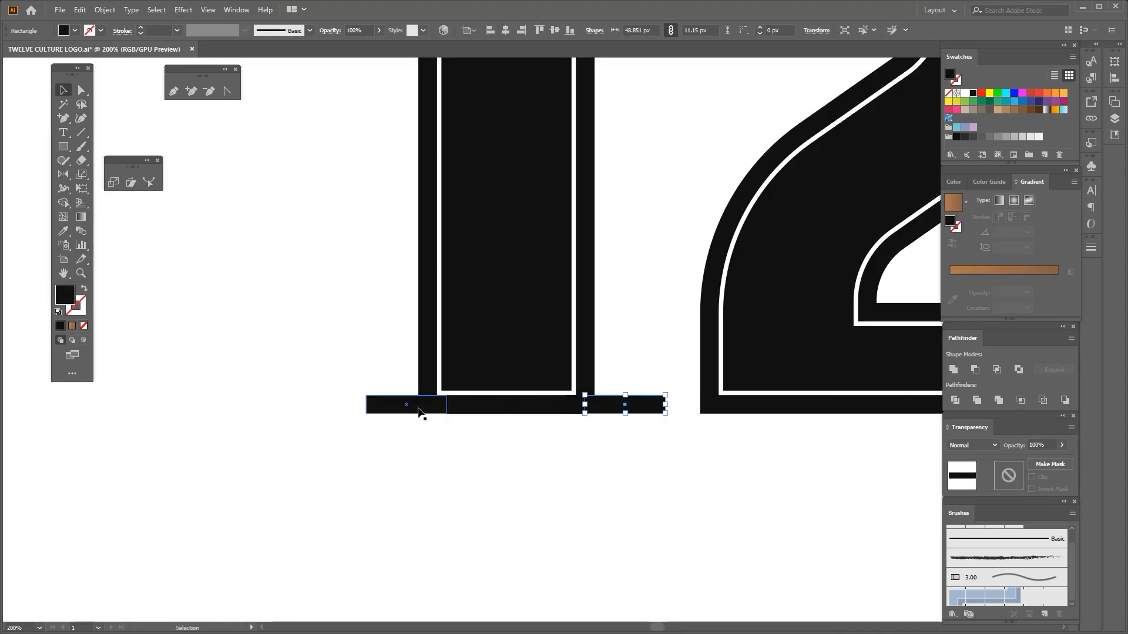
{"action": "scroll", "coordinate": [616, 397], "scroll_direction": "up", "scroll_amount": 1}
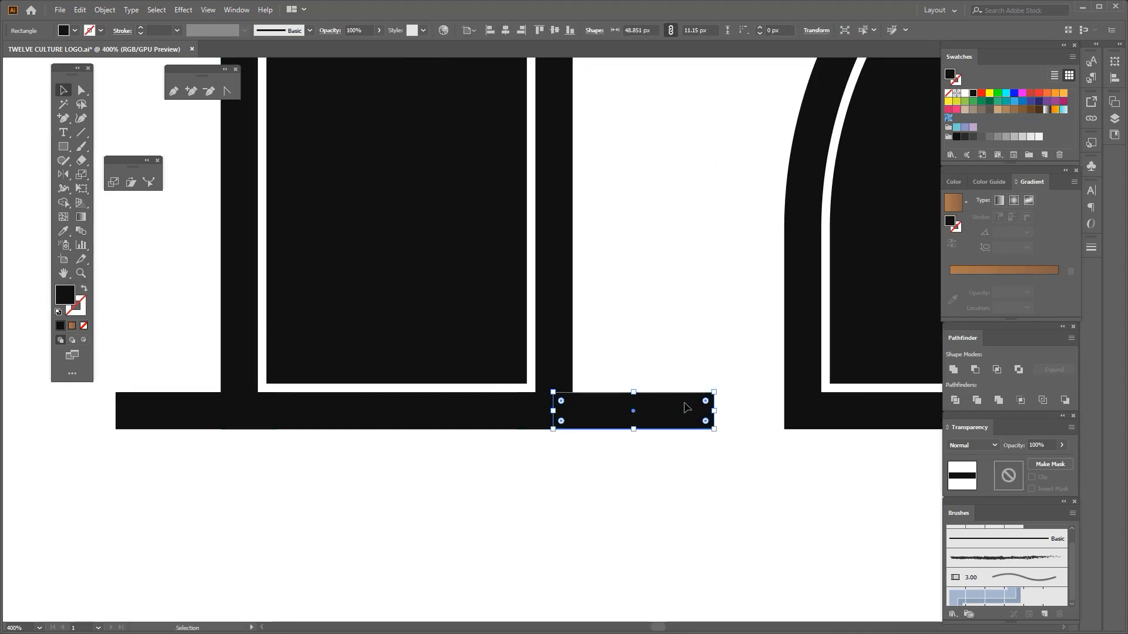
{"action": "scroll", "coordinate": [648, 401], "scroll_direction": "down", "scroll_amount": 1}
{"action": "left_click_drag", "start_coordinate": [648, 401], "coordinate": [655, 433]}
{"action": "scroll", "coordinate": [677, 381], "scroll_direction": "up", "scroll_amount": 1}
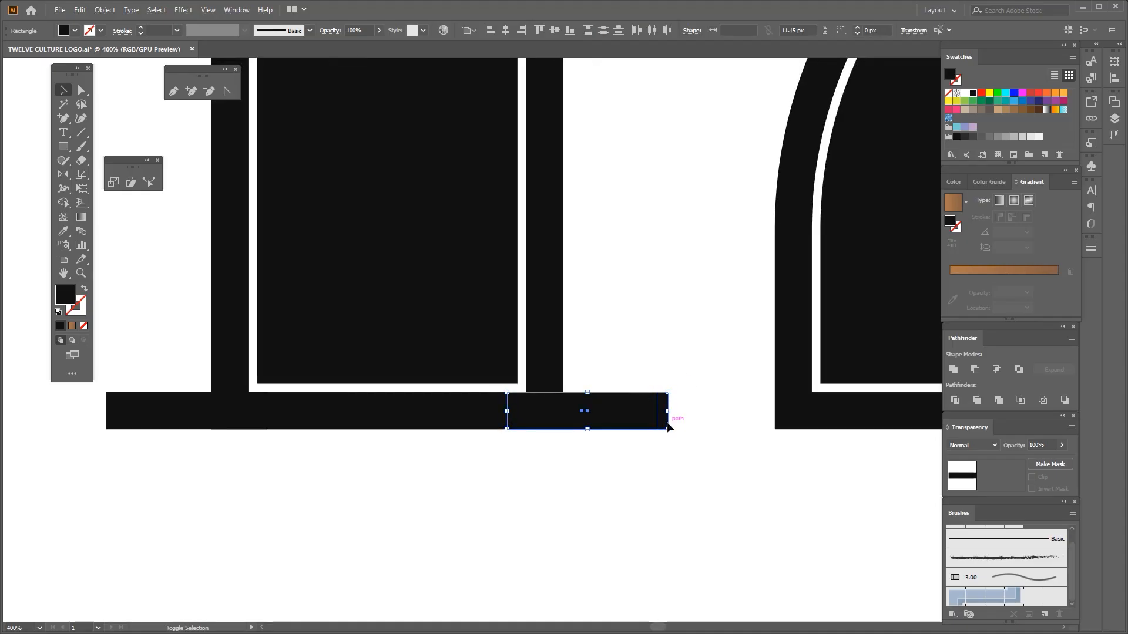
{"action": "left_click", "coordinate": [667, 423], "text": "shift"}
{"action": "key", "text": "Delete"}
Select the left and right bottom serifs of the 1 and group them
{"action": "left_click", "coordinate": [634, 418]}
{"action": "scroll", "coordinate": [467, 403], "scroll_direction": "down", "scroll_amount": 1}
{"action": "left_click", "coordinate": [318, 406], "text": "shift"}
{"action": "key", "text": "ctrl+g"}
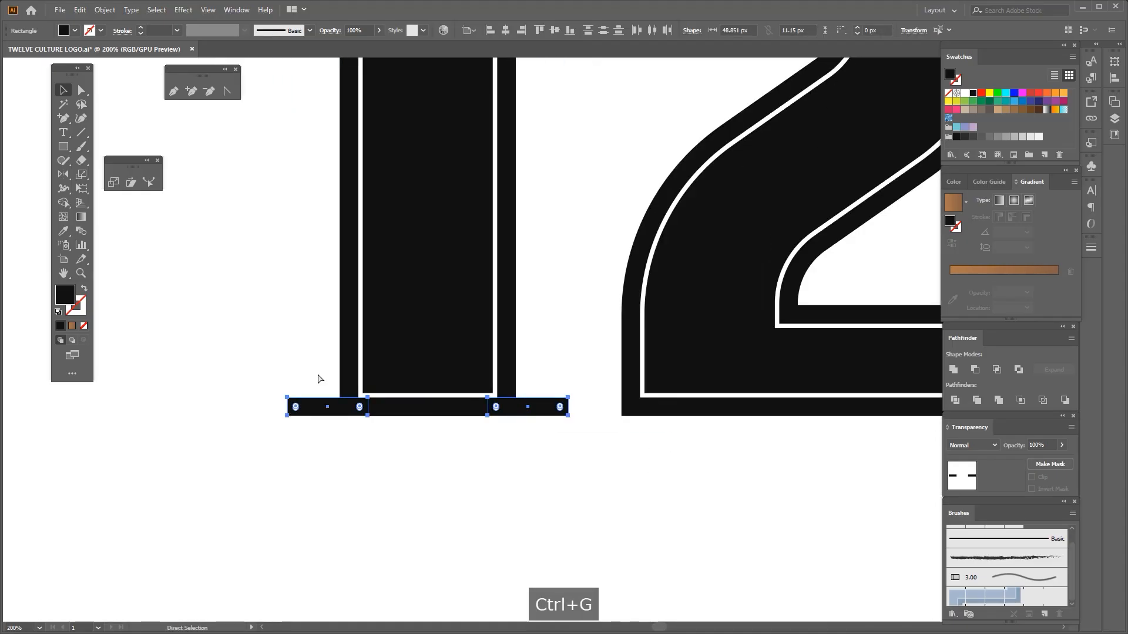
{"action": "left_click", "coordinate": [350, 342], "text": "shift"}
{"action": "scroll", "coordinate": [327, 410], "scroll_direction": "down", "scroll_amount": 2}
Try a white fill inside the inner outlines of both numerals
{"action": "left_click", "coordinate": [343, 376]}
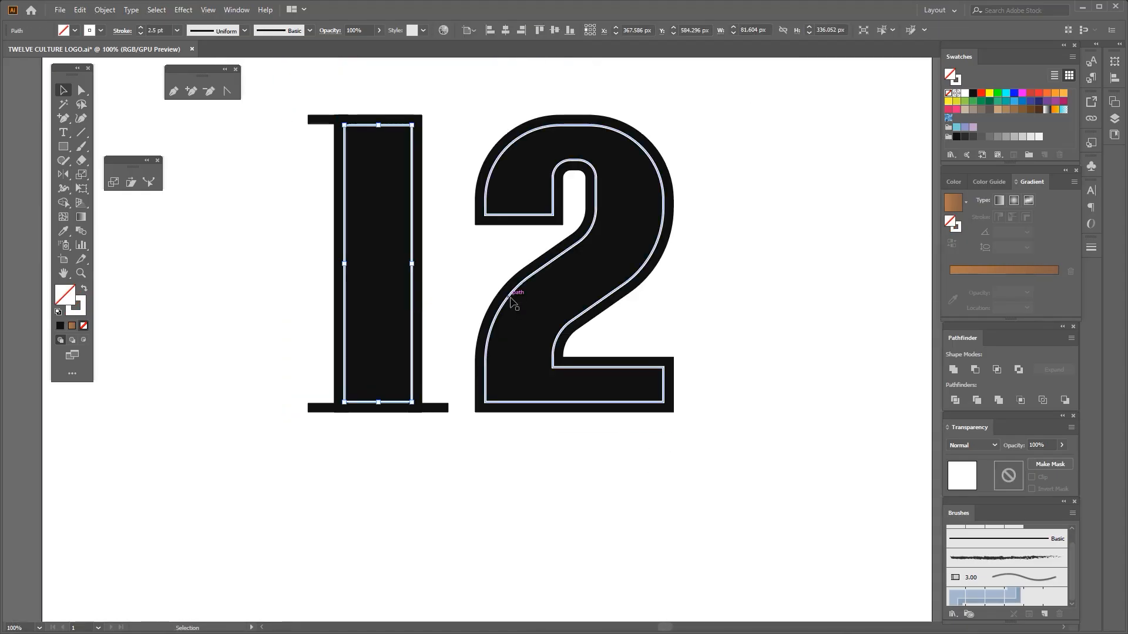
{"action": "left_click", "coordinate": [515, 299], "text": "shift"}
{"action": "left_click", "coordinate": [74, 30]}
{"action": "left_click", "coordinate": [23, 50]}
{"action": "left_click", "coordinate": [234, 292]}
{"action": "scroll", "coordinate": [234, 294], "scroll_direction": "down", "scroll_amount": 1}
{"action": "left_click_drag", "start_coordinate": [234, 292], "coordinate": [288, 315]}
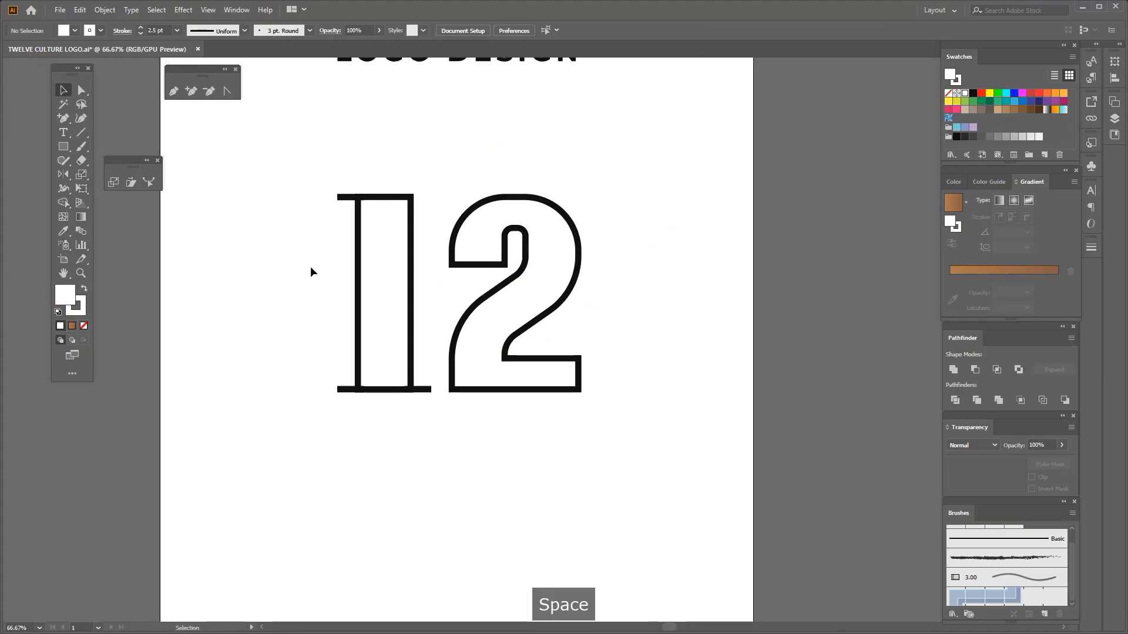
{"action": "scroll", "coordinate": [311, 253], "scroll_direction": "up", "scroll_amount": 1}
{"action": "key", "text": "ctrl+z"}
Select the white inner outlines of the 1 and 2 and adjust their stroke options
{"action": "scroll", "coordinate": [405, 194], "scroll_direction": "up", "scroll_amount": 1}
{"action": "left_click", "coordinate": [371, 192]}
{"action": "left_click", "coordinate": [609, 229], "text": "shift"}
{"action": "scroll", "coordinate": [384, 243], "scroll_direction": "down", "scroll_amount": 1}
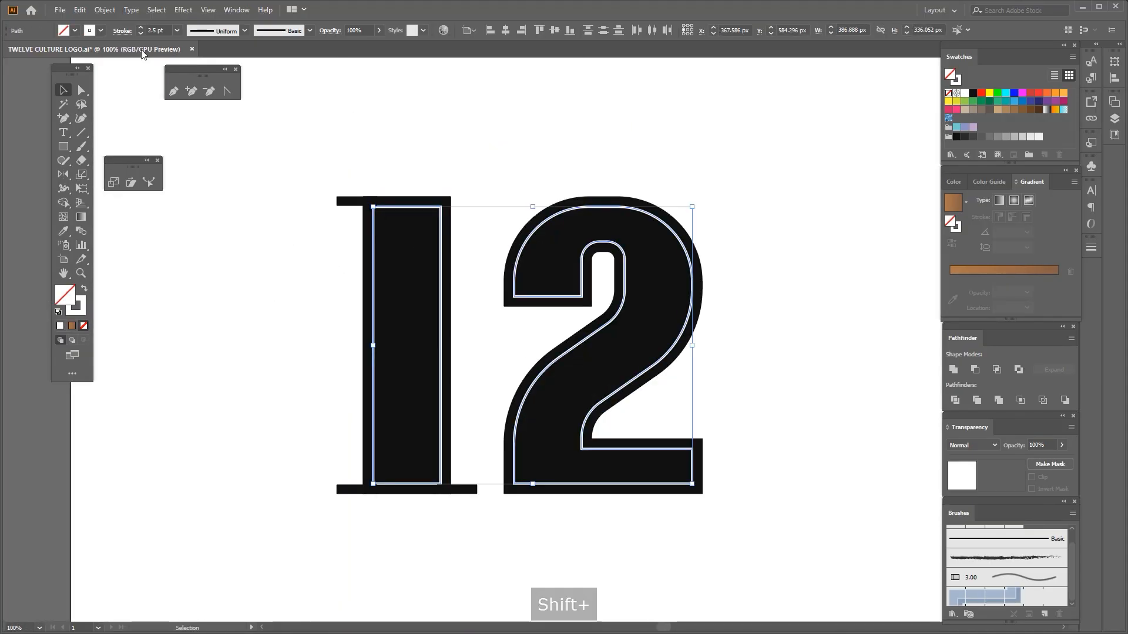
{"action": "left_click", "coordinate": [122, 31]}
{"action": "left_click", "coordinate": [60, 76]}
{"action": "left_click", "coordinate": [239, 332]}
{"action": "left_click", "coordinate": [240, 335]}
{"action": "scroll", "coordinate": [239, 335], "scroll_direction": "down", "scroll_amount": 1}
{"action": "left_click_drag", "start_coordinate": [242, 340], "coordinate": [249, 309]}
{"action": "scroll", "coordinate": [254, 226], "scroll_direction": "up", "scroll_amount": 2}
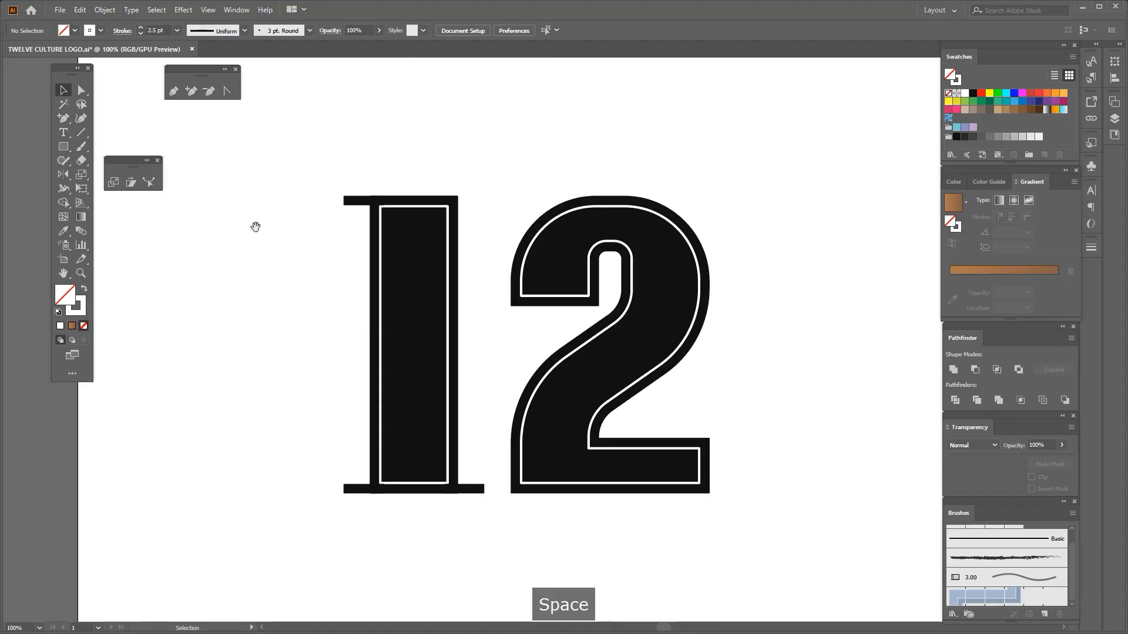
Unite the black 1 with its serifs into one shape and send it behind the white outlines
{"action": "scroll", "coordinate": [315, 234], "scroll_direction": "down", "scroll_amount": 2}
{"action": "left_click_drag", "start_coordinate": [310, 200], "coordinate": [348, 421]}
{"action": "left_click", "coordinate": [958, 373]}
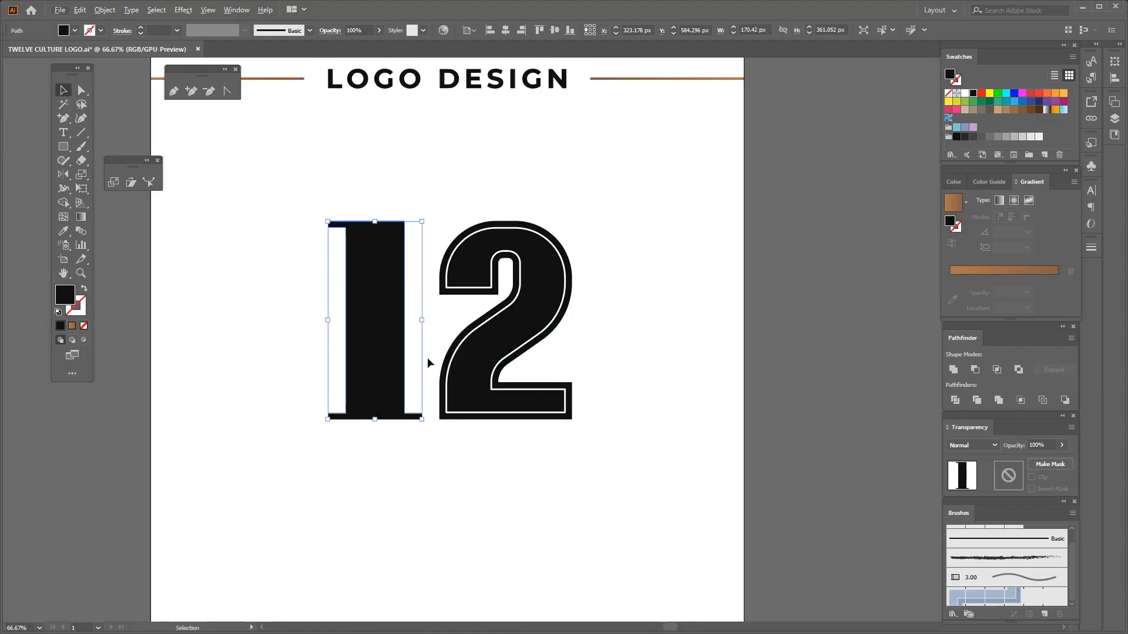
{"action": "key", "text": "ctrl+shift+["}
{"action": "scroll", "coordinate": [453, 348], "scroll_direction": "up", "scroll_amount": 1}
Group the black 1 and black 2 shapes and lock the group
{"action": "left_click", "coordinate": [447, 364]}
{"action": "left_click", "coordinate": [375, 363], "text": "shift"}
{"action": "key", "text": "ctrl+g"}
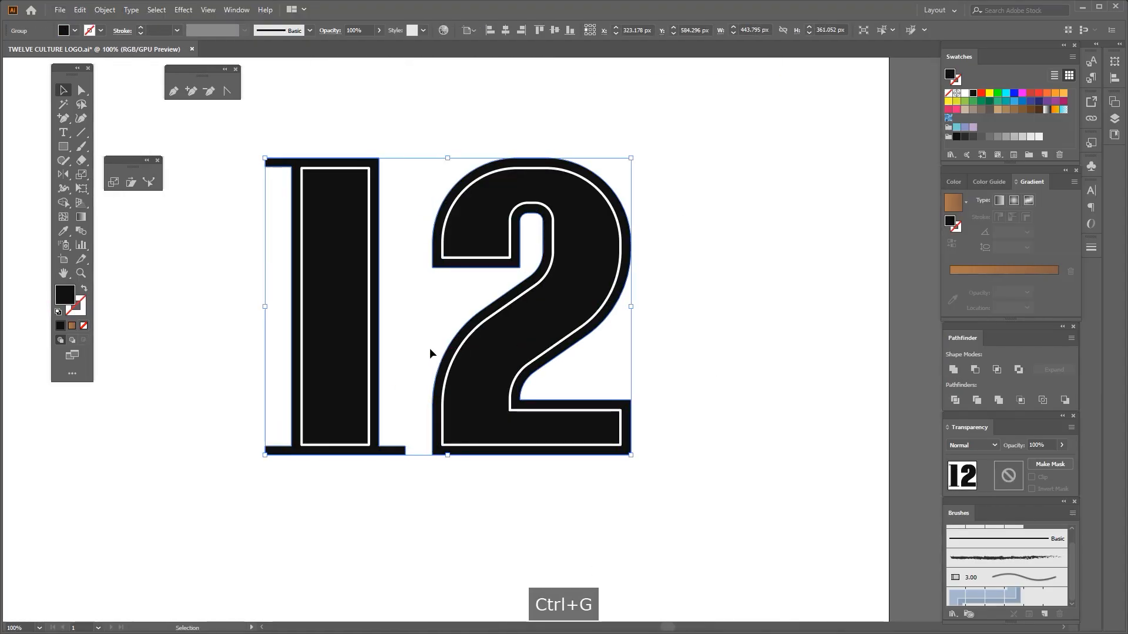
{"action": "key", "text": "ctrl+2"}
Draw a horizontal line across the 1's inner frame, from edge to edge, and give it the frame's white 2.5 pt stroke
{"action": "scroll", "coordinate": [390, 302], "scroll_direction": "up", "scroll_amount": 1}
{"action": "key", "text": "p"}
{"action": "scroll", "coordinate": [405, 297], "scroll_direction": "up", "scroll_amount": 1}
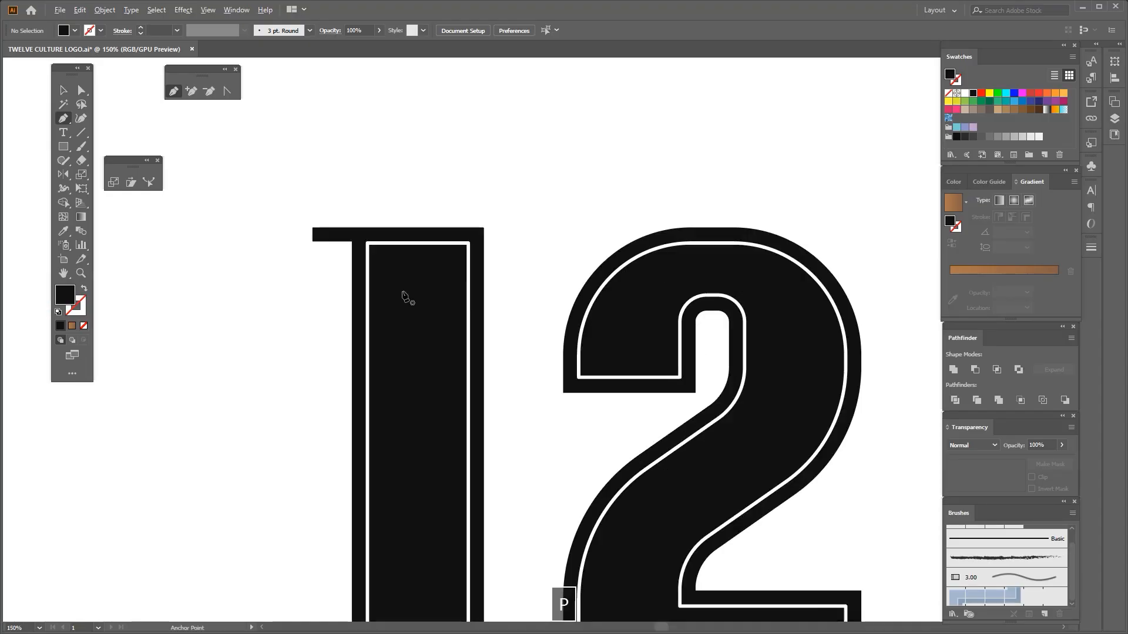
{"action": "left_click", "coordinate": [368, 337]}
{"action": "scroll", "coordinate": [421, 343], "scroll_direction": "up", "scroll_amount": 1}
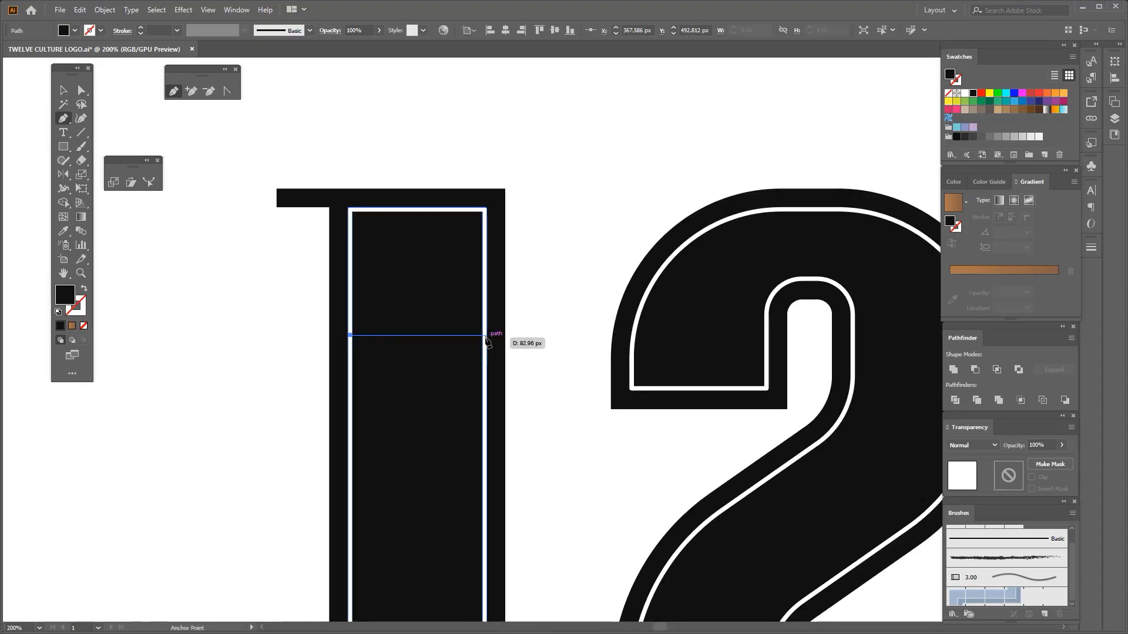
{"action": "left_click", "coordinate": [469, 337], "text": "shift"}
{"action": "key", "text": "v"}
{"action": "scroll", "coordinate": [375, 259], "scroll_direction": "up", "scroll_amount": 1}
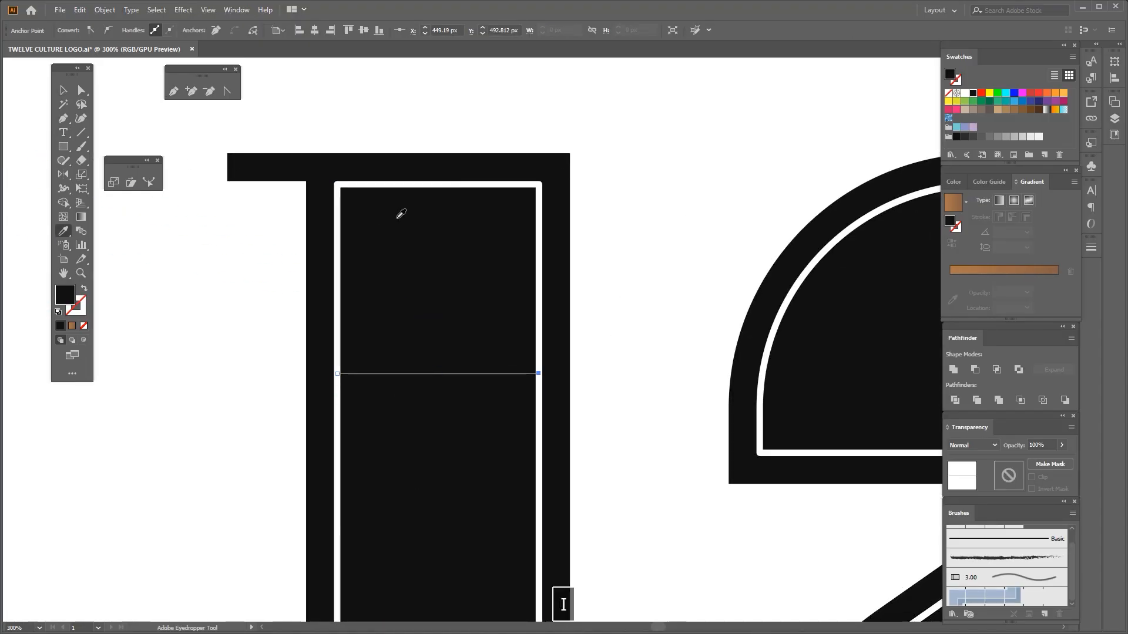
{"action": "left_click", "coordinate": [401, 214]}
Move the line further down the 1 and copy it to form a narrow two-line band plus one line near the frame's top
{"action": "scroll", "coordinate": [401, 214], "scroll_direction": "down", "scroll_amount": 2}
{"action": "key", "text": "space"}
{"action": "scroll", "coordinate": [405, 279], "scroll_direction": "up", "scroll_amount": 1}
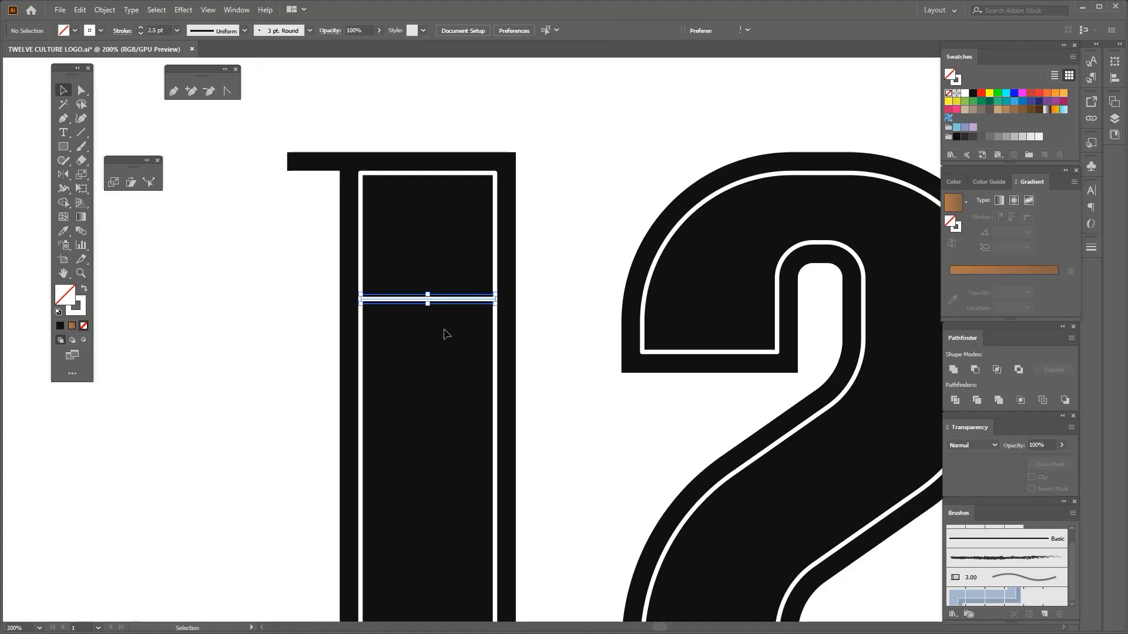
{"action": "left_click_drag", "start_coordinate": [440, 299], "coordinate": [416, 404]}
{"action": "scroll", "coordinate": [451, 305], "scroll_direction": "down", "scroll_amount": 2}
{"action": "scroll", "coordinate": [450, 287], "scroll_direction": "up", "scroll_amount": 2}
{"action": "left_click", "coordinate": [443, 296]}
{"action": "key", "text": "space"}
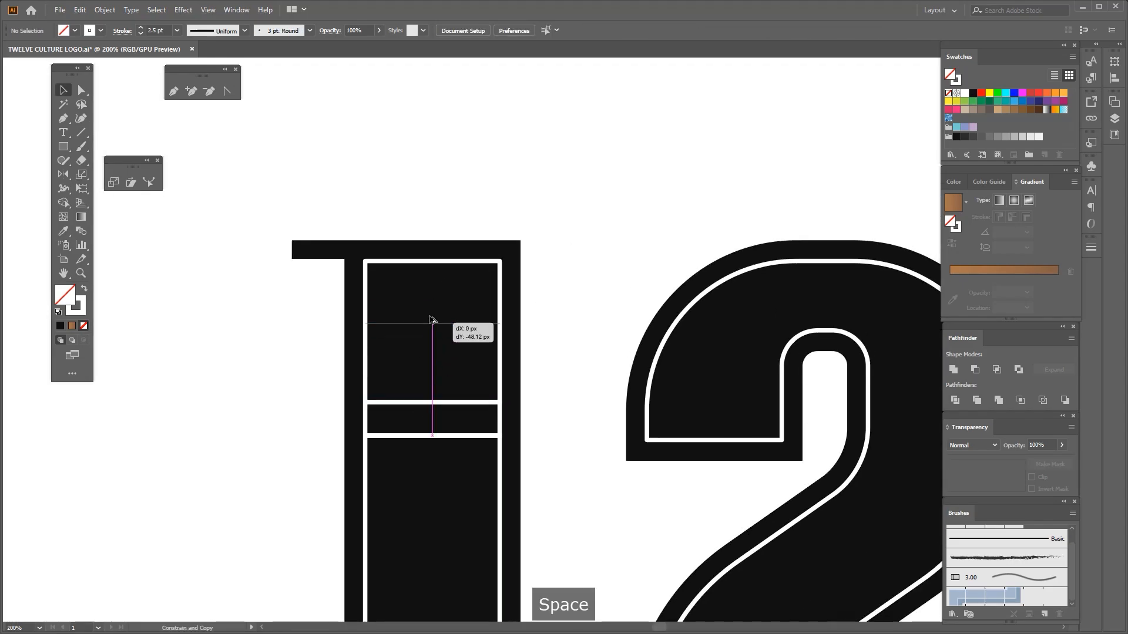
{"action": "left_click_drag", "start_coordinate": [432, 320], "coordinate": [435, 292]}
{"action": "scroll", "coordinate": [433, 287], "scroll_direction": "up", "scroll_amount": 1}
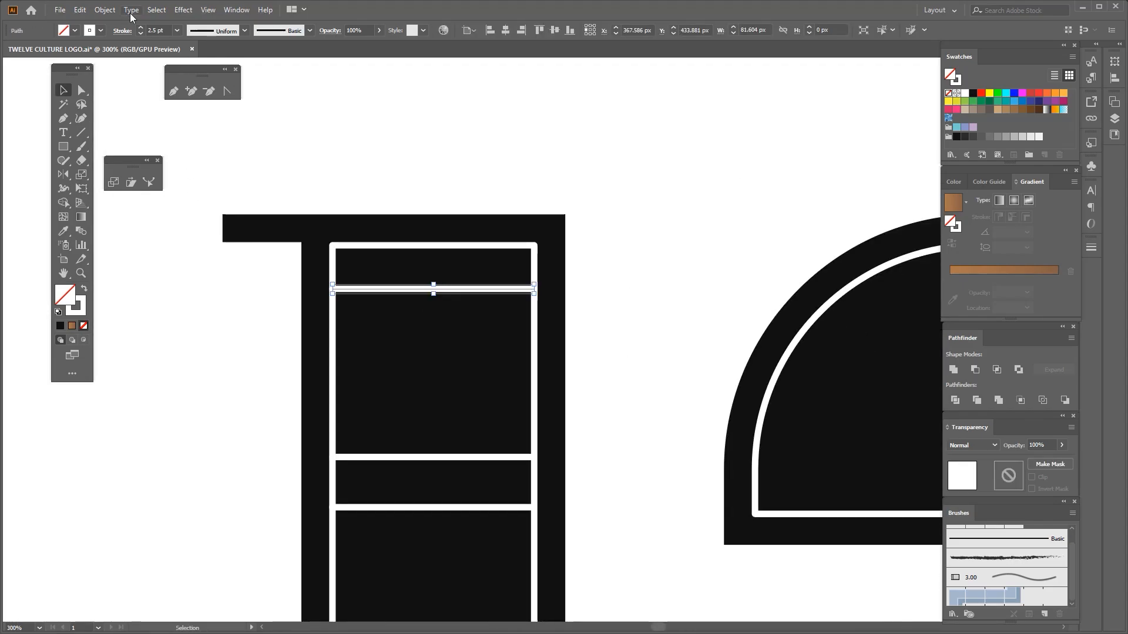
Apply an absolute Zig Zag effect with 4 ridges per segment and corner points to the uppermost line, and expand its appearance
{"action": "left_click", "coordinate": [183, 10]}
{"action": "mouse_move", "coordinate": [194, 122]}
{"action": "left_click", "coordinate": [352, 187]}
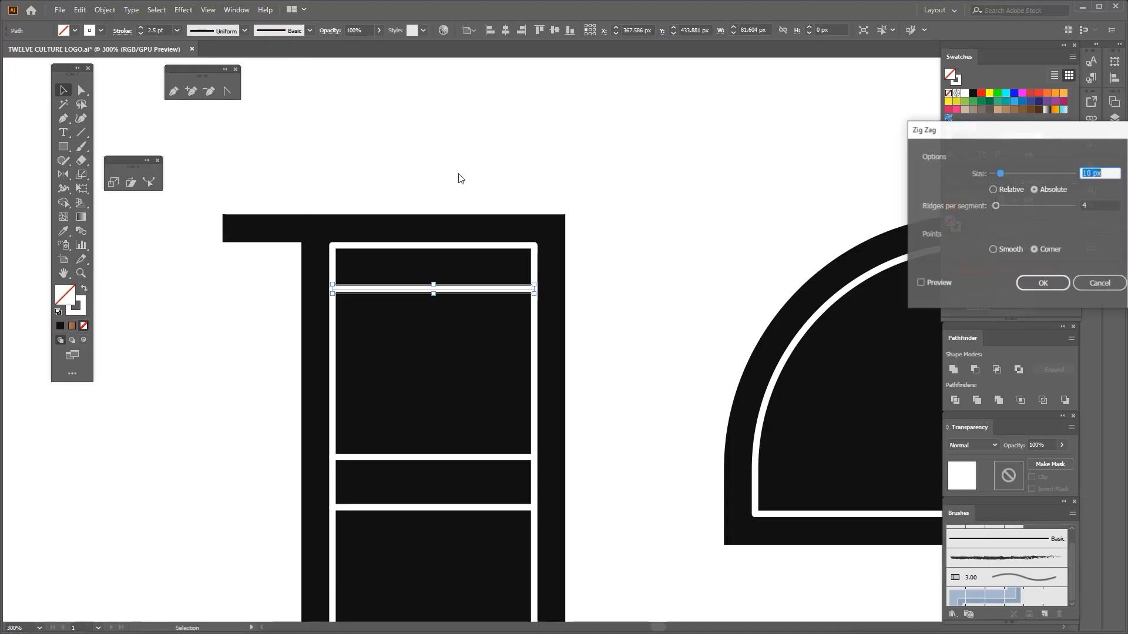
{"action": "left_click", "coordinate": [935, 282]}
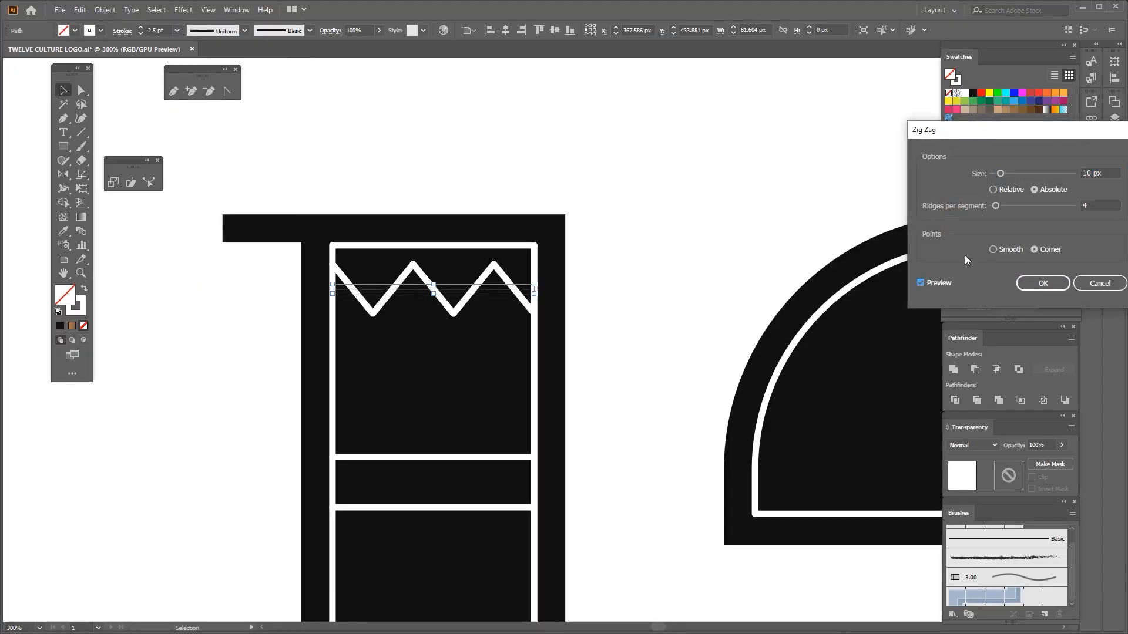
{"action": "left_click", "coordinate": [1096, 205]}
{"action": "left_click", "coordinate": [1090, 173]}
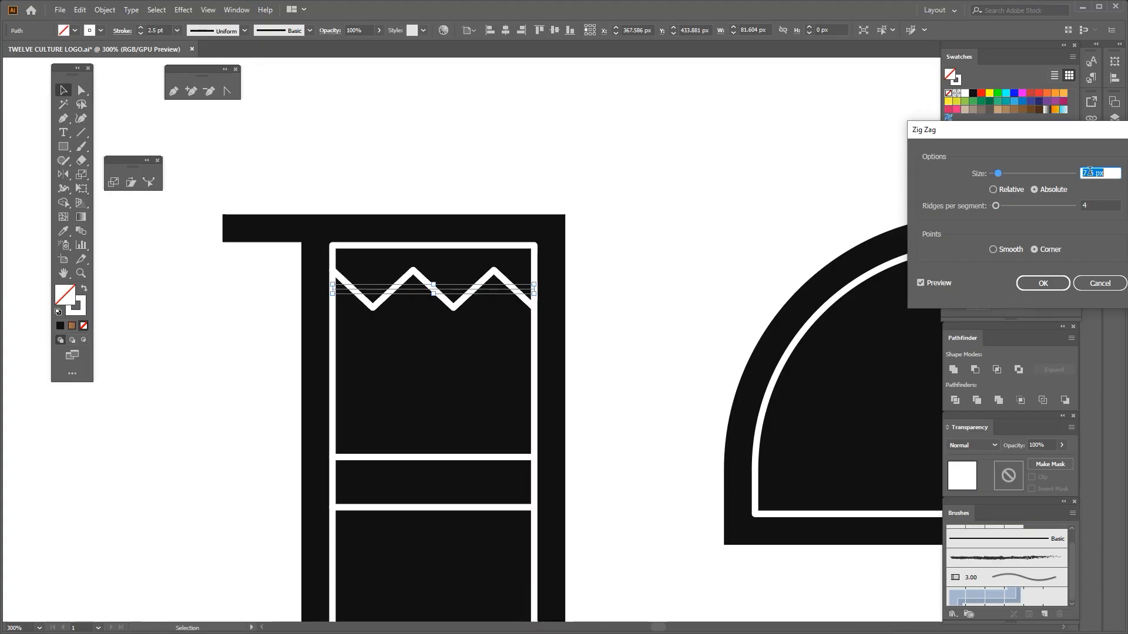
{"action": "left_click", "coordinate": [1052, 283]}
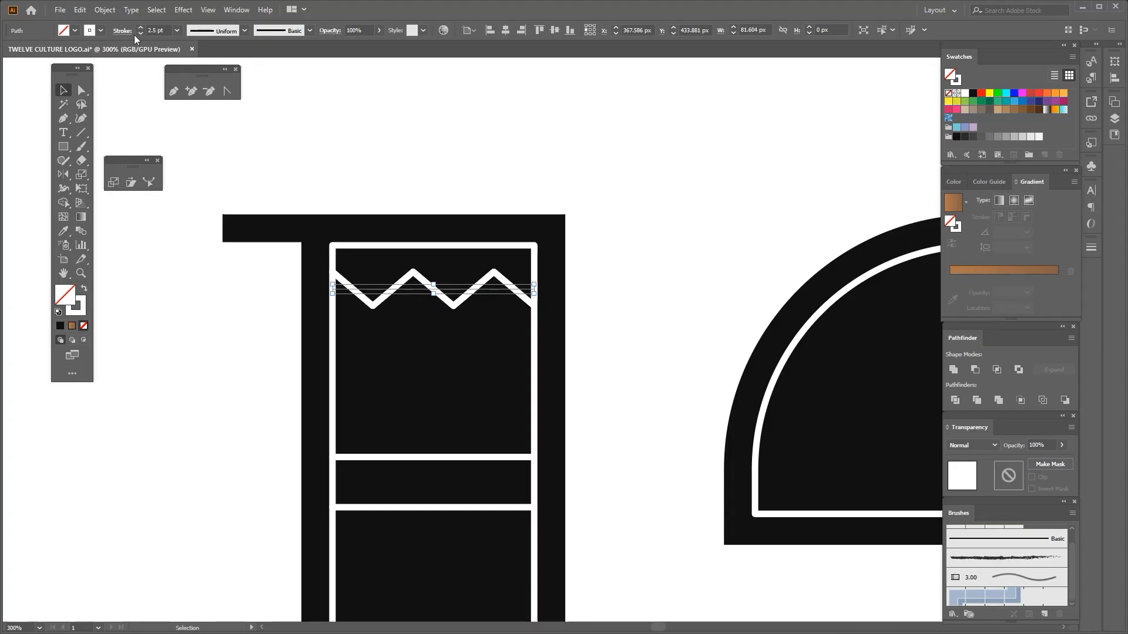
{"action": "left_click", "coordinate": [105, 10]}
{"action": "left_click", "coordinate": [128, 162]}
Scale the zigzag down so it ends short of the frame's right side
{"action": "scroll", "coordinate": [544, 293], "scroll_direction": "up", "scroll_amount": 1}
{"action": "left_click_drag", "start_coordinate": [527, 309], "coordinate": [445, 260]}
{"action": "scroll", "coordinate": [483, 290], "scroll_direction": "down", "scroll_amount": 3}
{"action": "left_click", "coordinate": [549, 308]}
Draw a white vertical line near the zigzag's right end, from the frame's top edge to the first horizontal line
{"action": "scroll", "coordinate": [471, 310], "scroll_direction": "up", "scroll_amount": 1}
{"action": "key", "text": "space"}
{"action": "key", "text": "p"}
{"action": "left_click", "coordinate": [454, 226]}
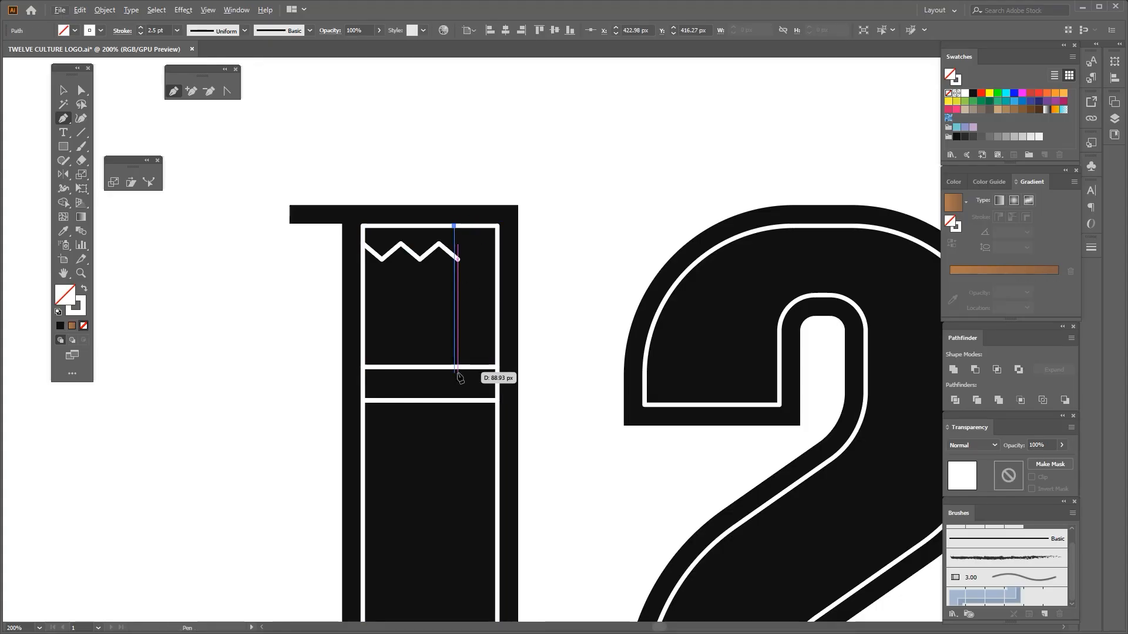
{"action": "left_click", "coordinate": [454, 366], "text": "shift"}
{"action": "left_click", "coordinate": [63, 90]}
Scale the zigzag to about 55.4 px wide so its end meets the vertical line
{"action": "scroll", "coordinate": [435, 255], "scroll_direction": "up", "scroll_amount": 2}
{"action": "left_click", "coordinate": [435, 253]}
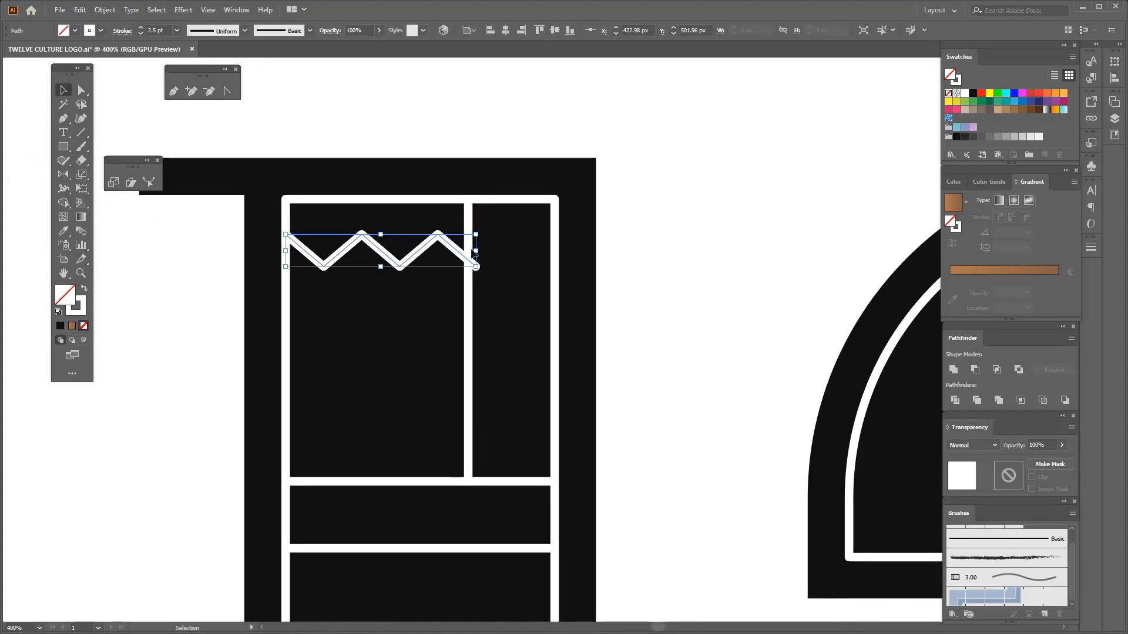
{"action": "scroll", "coordinate": [458, 258], "scroll_direction": "up", "scroll_amount": 2}
{"action": "scroll", "coordinate": [465, 268], "scroll_direction": "up", "scroll_amount": 3}
{"action": "left_click_drag", "start_coordinate": [446, 257], "coordinate": [454, 259]}
{"action": "scroll", "coordinate": [460, 267], "scroll_direction": "down", "scroll_amount": 4}
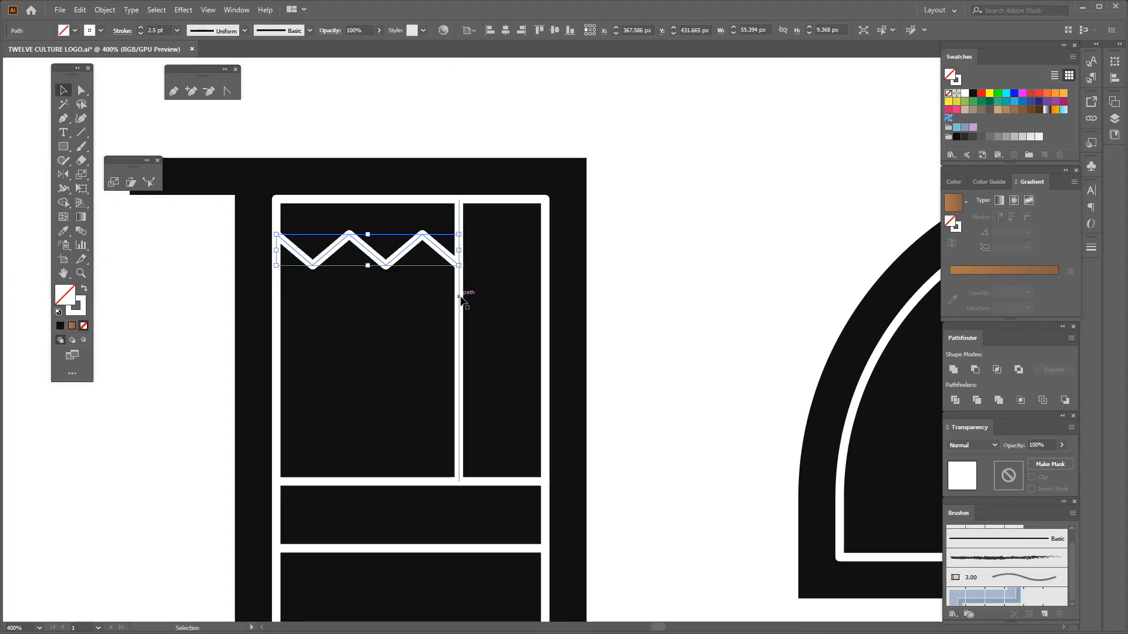
Copy the vertical line to the right and space the two lines evenly between the zigzag and the frame's right side
{"action": "left_click_drag", "start_coordinate": [459, 297], "coordinate": [501, 302]}
{"action": "scroll", "coordinate": [489, 235], "scroll_direction": "up", "scroll_amount": 3}
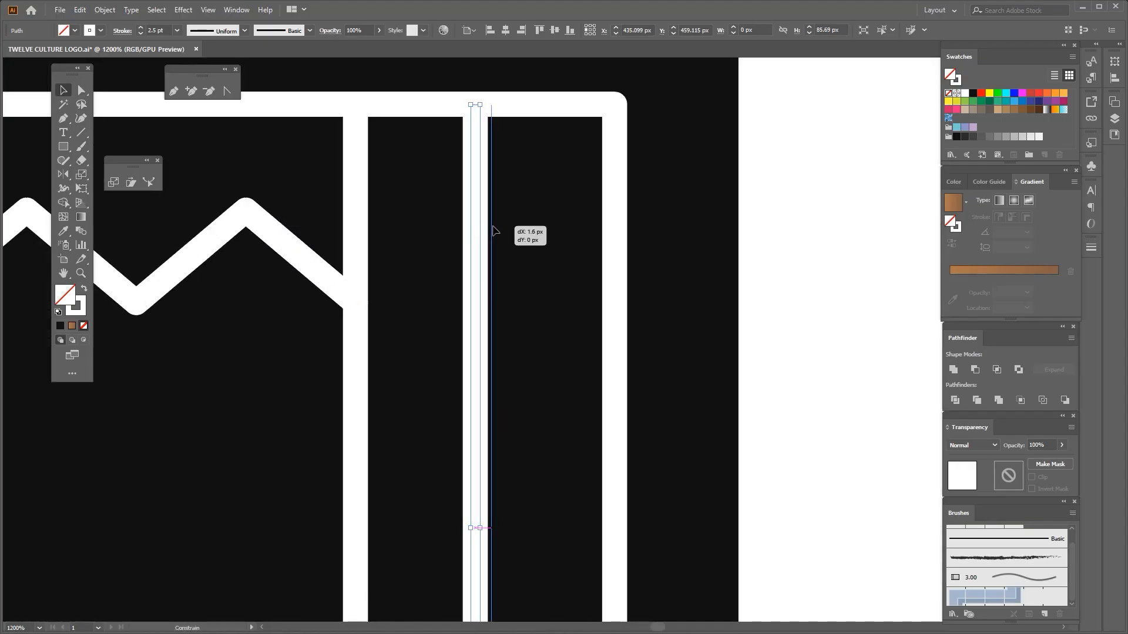
{"action": "left_click_drag", "start_coordinate": [492, 226], "coordinate": [496, 228]}
{"action": "scroll", "coordinate": [498, 236], "scroll_direction": "down", "scroll_amount": 4}
{"action": "scroll", "coordinate": [472, 298], "scroll_direction": "up", "scroll_amount": 2}
{"action": "left_click_drag", "start_coordinate": [457, 284], "coordinate": [467, 284]}
{"action": "scroll", "coordinate": [466, 278], "scroll_direction": "down", "scroll_amount": 1}
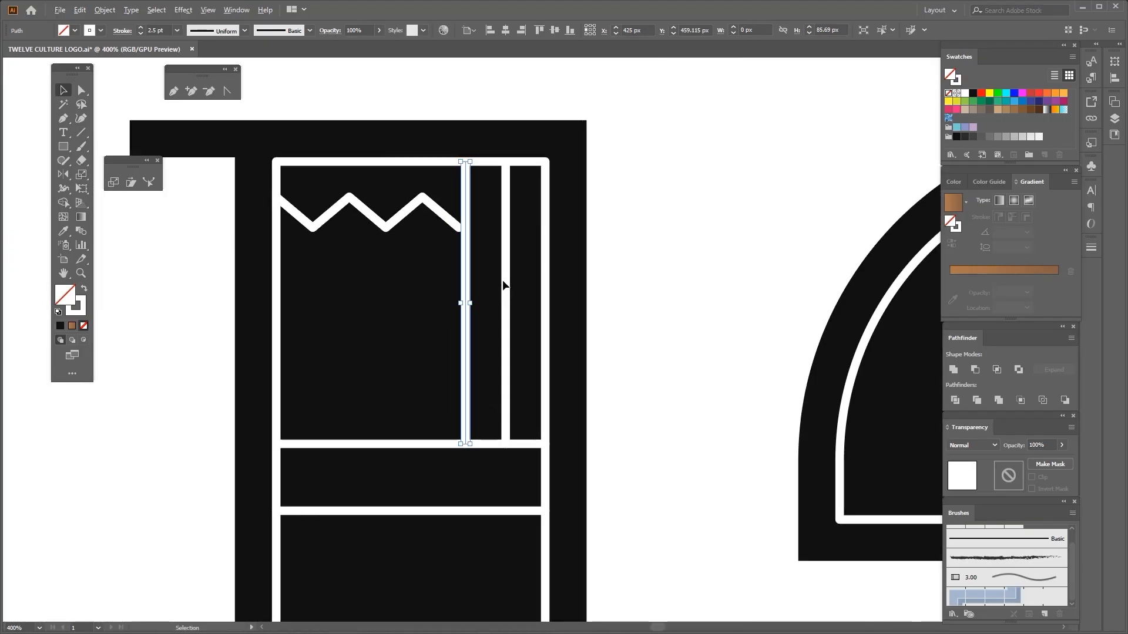
Select both vertical lines beside the zigzag and group them
{"action": "left_click", "coordinate": [505, 286], "text": "shift"}
{"action": "scroll", "coordinate": [514, 235], "scroll_direction": "up", "scroll_amount": 3}
{"action": "scroll", "coordinate": [511, 201], "scroll_direction": "down", "scroll_amount": 3}
{"action": "key", "text": "ctrl+g"}
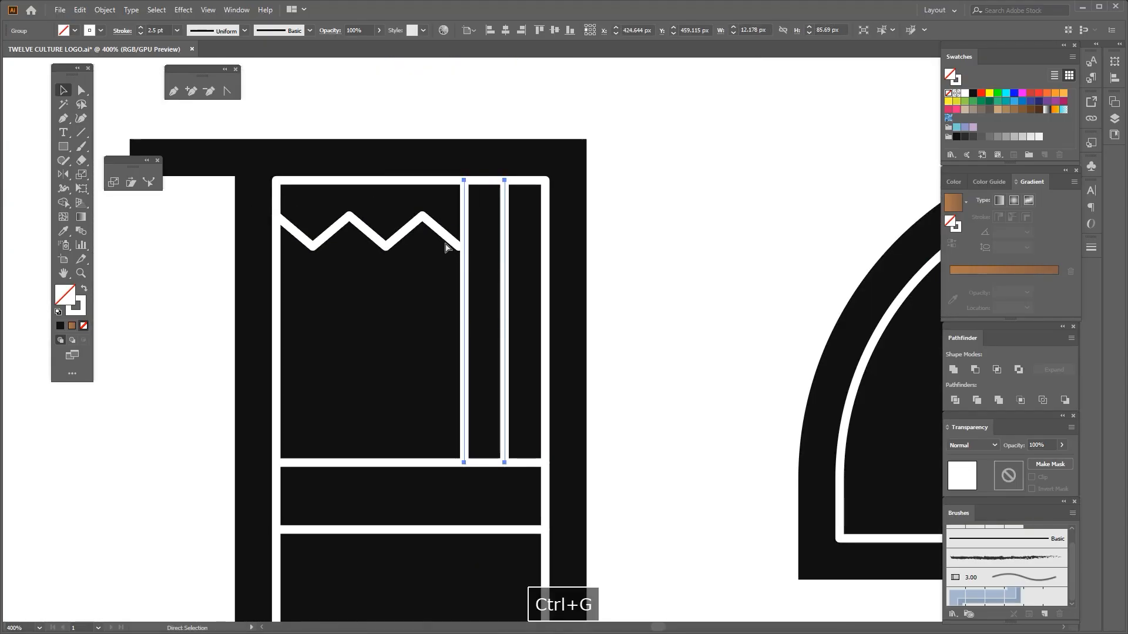
Widen the zigzag to about 57 px to reach the left vertical line, and move it slightly up
{"action": "left_click", "coordinate": [449, 240]}
{"action": "scroll", "coordinate": [459, 252], "scroll_direction": "up", "scroll_amount": 3}
{"action": "left_click_drag", "start_coordinate": [459, 229], "coordinate": [475, 235]}
{"action": "scroll", "coordinate": [467, 236], "scroll_direction": "down", "scroll_amount": 4}
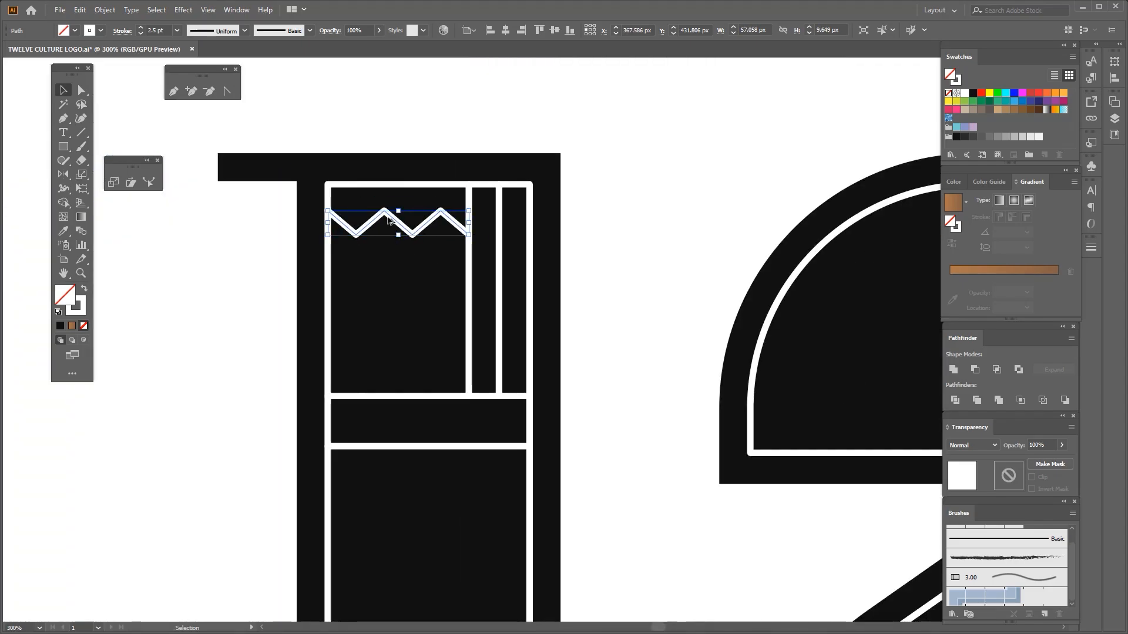
{"action": "scroll", "coordinate": [388, 220], "scroll_direction": "up", "scroll_amount": 1}
{"action": "left_click_drag", "start_coordinate": [380, 211], "coordinate": [380, 209]}
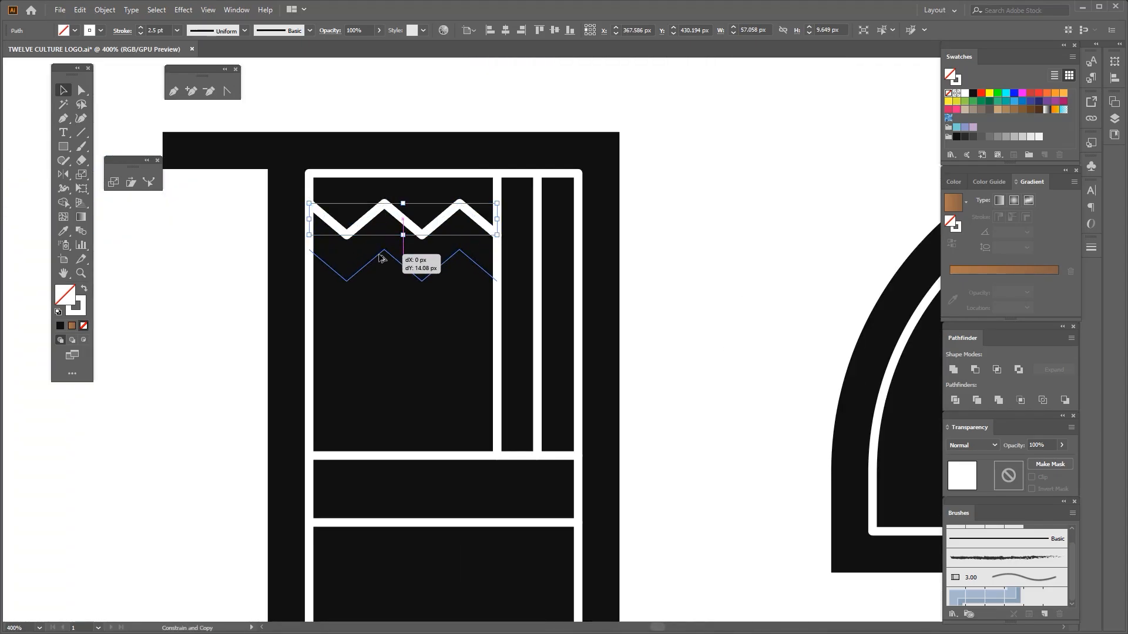
Copy the zigzag straight down and repeat the copy twice to make four rows
{"action": "left_click_drag", "start_coordinate": [380, 263], "coordinate": [381, 263]}
{"action": "key", "text": "ctrl+d"}
{"action": "key", "text": "ctrl+d"}
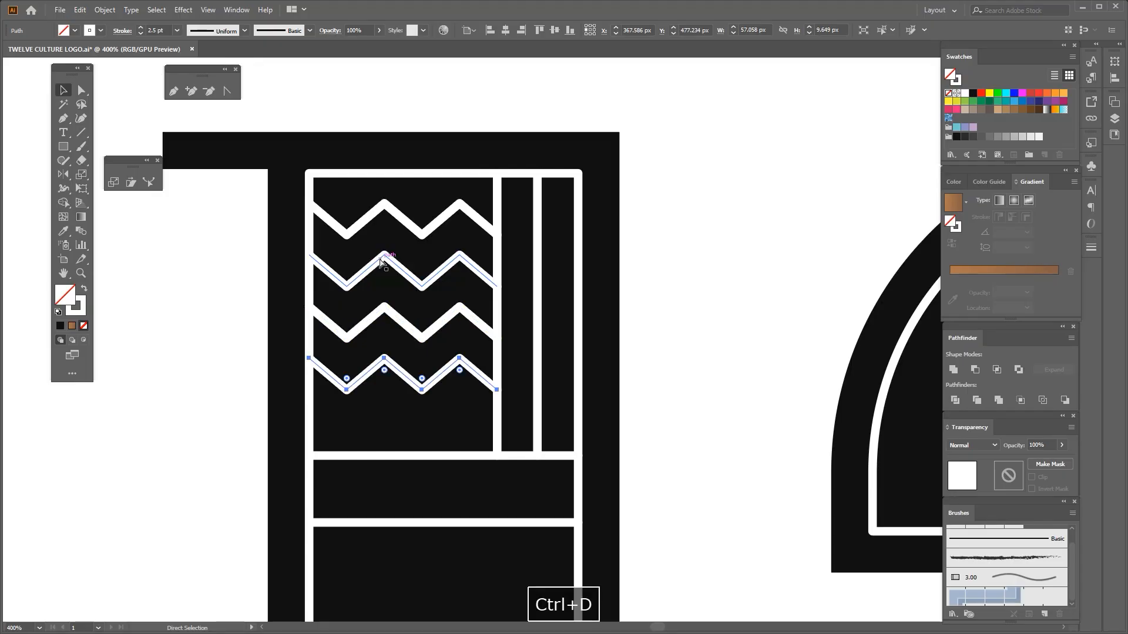
Try nudging the lower zigzag copies down to widen their spacing, and undo the last nudge
{"action": "scroll", "coordinate": [404, 337], "scroll_direction": "down", "scroll_amount": 1}
{"action": "left_click", "coordinate": [401, 407], "text": "shift"}
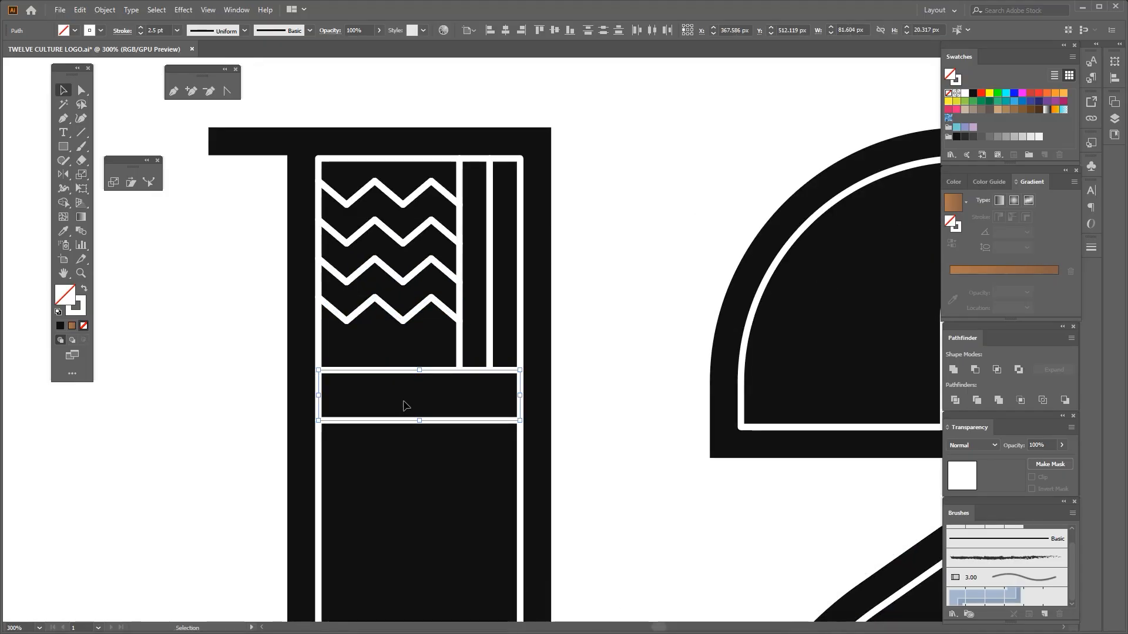
{"action": "left_click", "coordinate": [386, 310]}
{"action": "left_click", "coordinate": [390, 272], "text": "shift"}
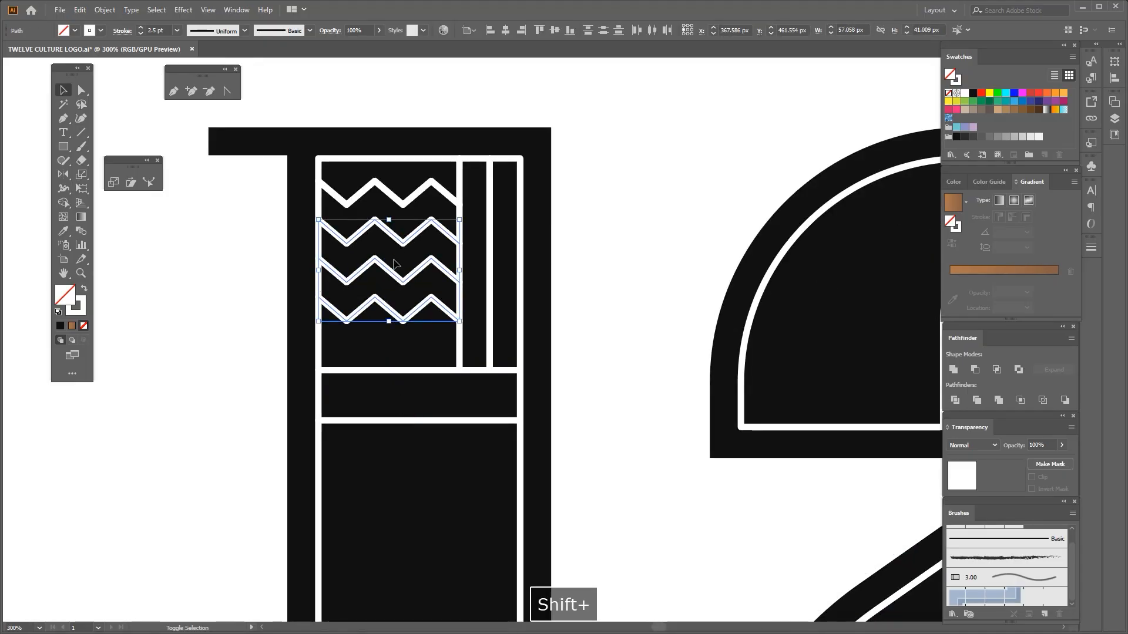
{"action": "key", "text": "Down"}
{"action": "left_click", "coordinate": [351, 262]}
{"action": "left_click", "coordinate": [337, 237]}
{"action": "key", "text": "Down"}
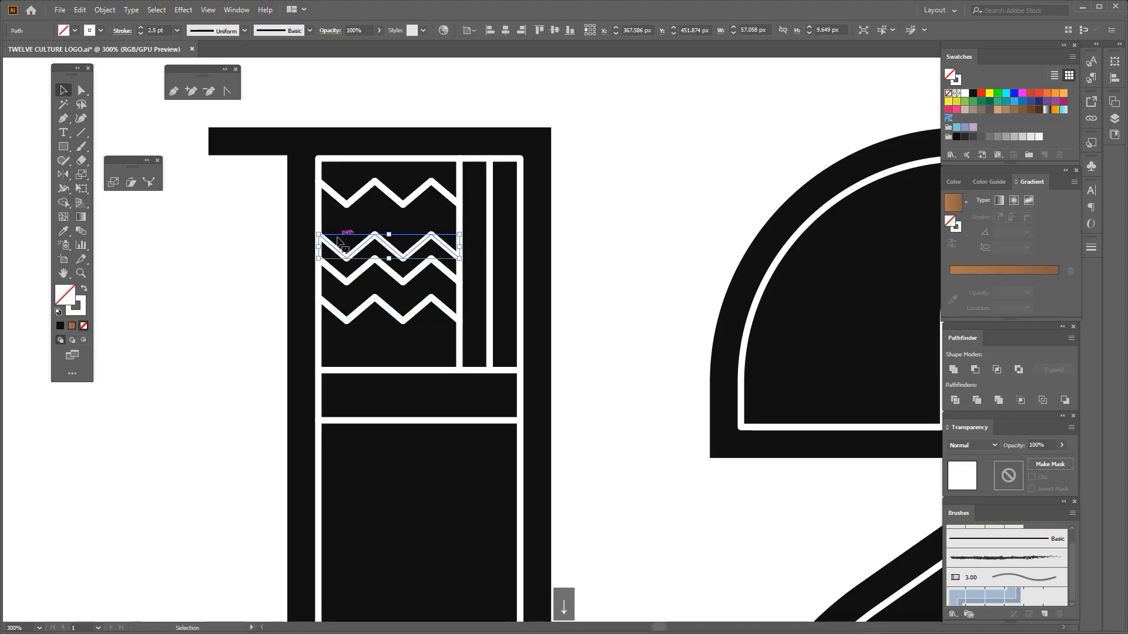
{"action": "key", "text": "ctrl+z"}
Delete the three zigzag copies below the top one
{"action": "left_click", "coordinate": [353, 276], "text": "shift"}
{"action": "left_click", "coordinate": [355, 313], "text": "shift"}
{"action": "scroll", "coordinate": [381, 233], "scroll_direction": "up", "scroll_amount": 1}
{"action": "key", "text": "Delete"}
Copy the top zigzag down at a wider spacing and repeat the copy twice to fill the panel with four rows
{"action": "left_click_drag", "start_coordinate": [391, 180], "coordinate": [416, 259]}
{"action": "key", "text": "ctrl+d"}
{"action": "key", "text": "ctrl+d"}
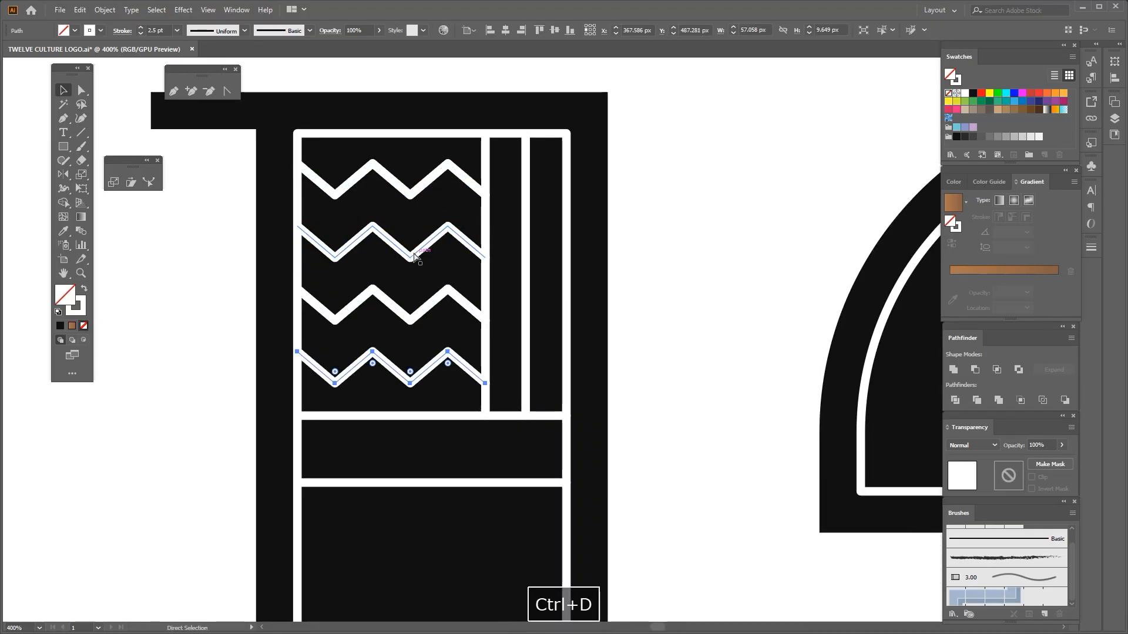
{"action": "left_click", "coordinate": [203, 305]}
Draw a circle about 3.3 px wide near the left of the narrow band below the zigzags, and fill it white
{"action": "left_click_drag", "start_coordinate": [202, 329], "coordinate": [181, 186]}
{"action": "left_click_drag", "start_coordinate": [63, 147], "coordinate": [112, 175]}
{"action": "scroll", "coordinate": [300, 279], "scroll_direction": "up", "scroll_amount": 1}
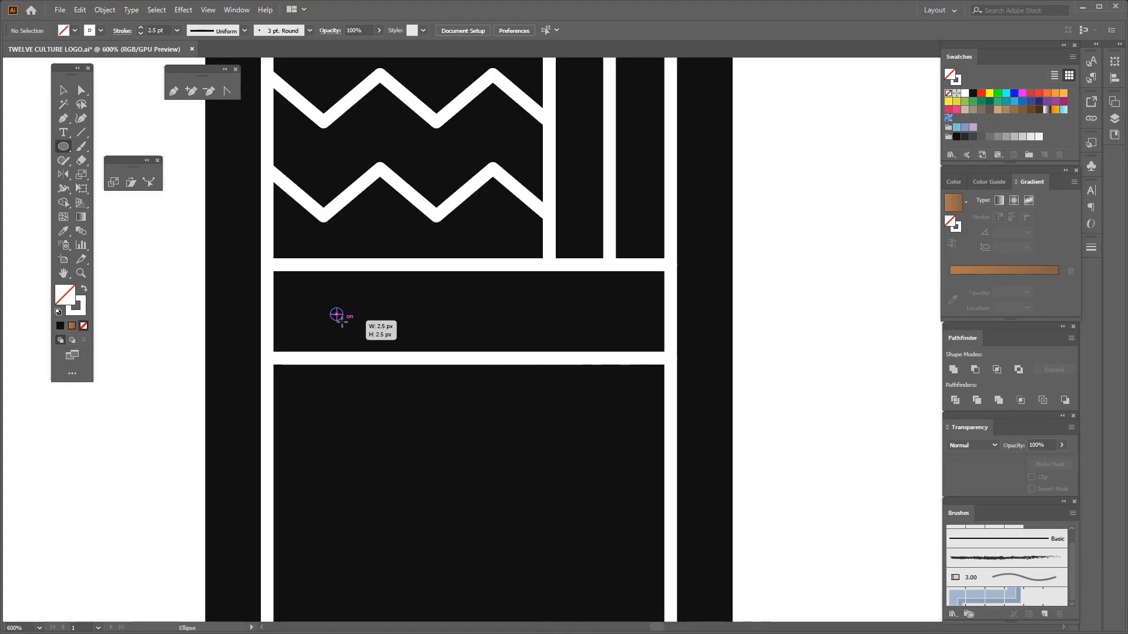
{"action": "key", "text": "i"}
{"action": "left_click", "coordinate": [156, 369]}
{"action": "key", "text": "v"}
{"action": "scroll", "coordinate": [341, 313], "scroll_direction": "up", "scroll_amount": 2}
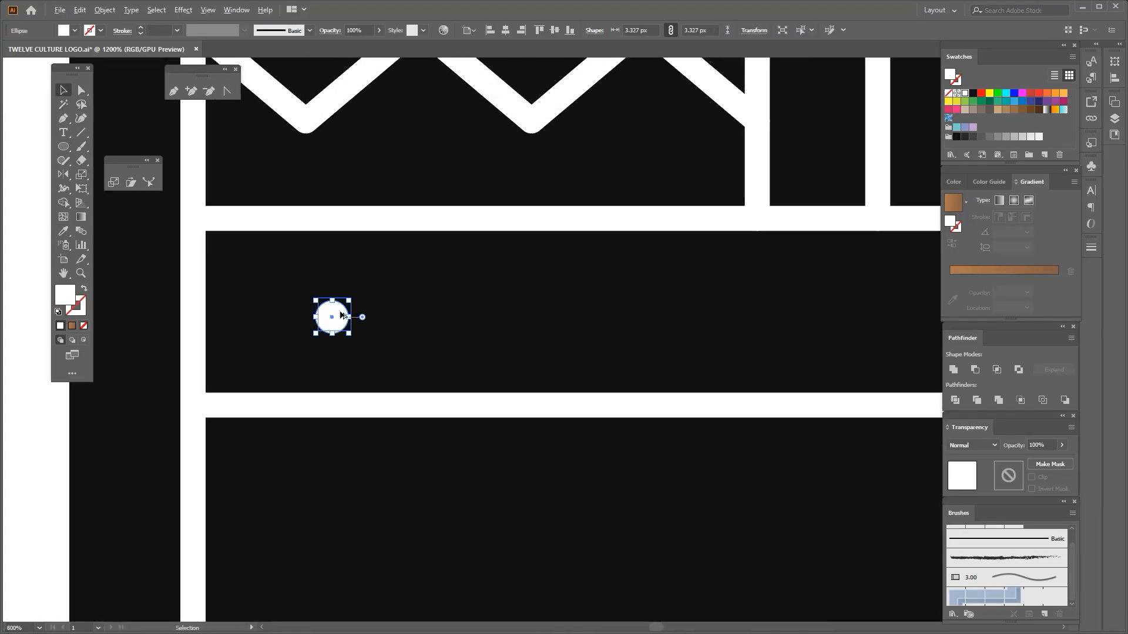
{"action": "left_click_drag", "start_coordinate": [336, 294], "coordinate": [336, 292]}
Group the two horizontal lines that bound the circle's band
{"action": "left_click", "coordinate": [356, 223]}
{"action": "scroll", "coordinate": [359, 268], "scroll_direction": "down", "scroll_amount": 3}
{"action": "left_click", "coordinate": [374, 314], "text": "shift"}
{"action": "key", "text": "ctrl+g"}
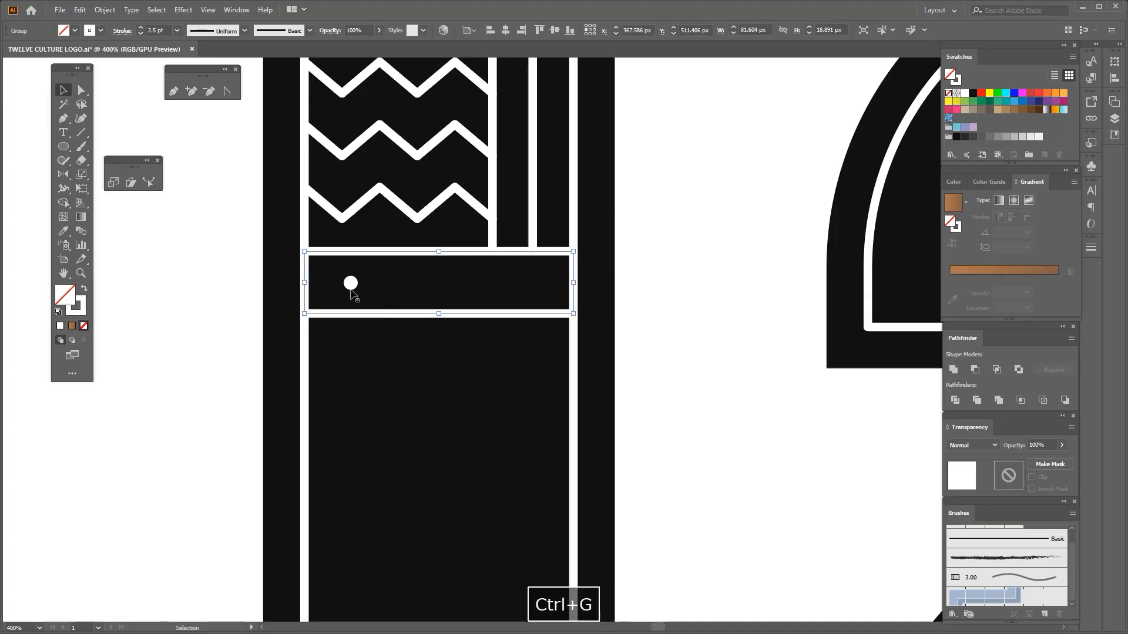
{"action": "left_click", "coordinate": [351, 286], "text": "shift"}
{"action": "left_click", "coordinate": [207, 299]}
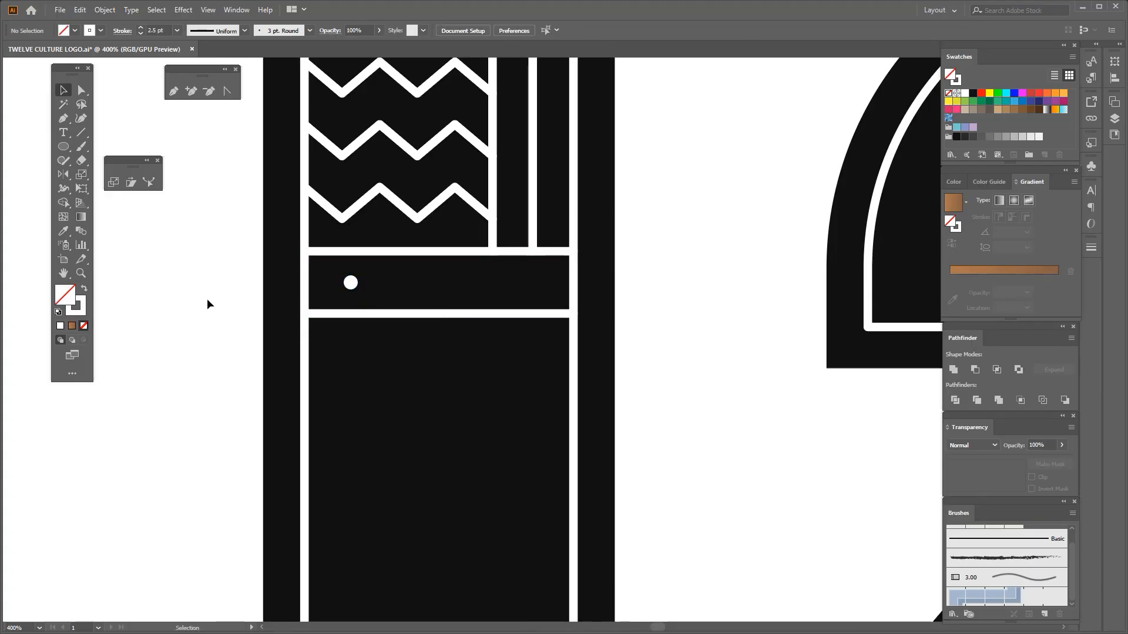
Reduce the band's height to about 15.7 px and copy the circle across it to make a row of four
{"action": "scroll", "coordinate": [379, 309], "scroll_direction": "up", "scroll_amount": 1}
{"action": "double_click", "coordinate": [372, 315]}
{"action": "left_click_drag", "start_coordinate": [371, 316], "coordinate": [372, 300]}
{"action": "scroll", "coordinate": [277, 326], "scroll_direction": "down", "scroll_amount": 3}
{"action": "double_click", "coordinate": [276, 326]}
{"action": "scroll", "coordinate": [311, 309], "scroll_direction": "up", "scroll_amount": 3}
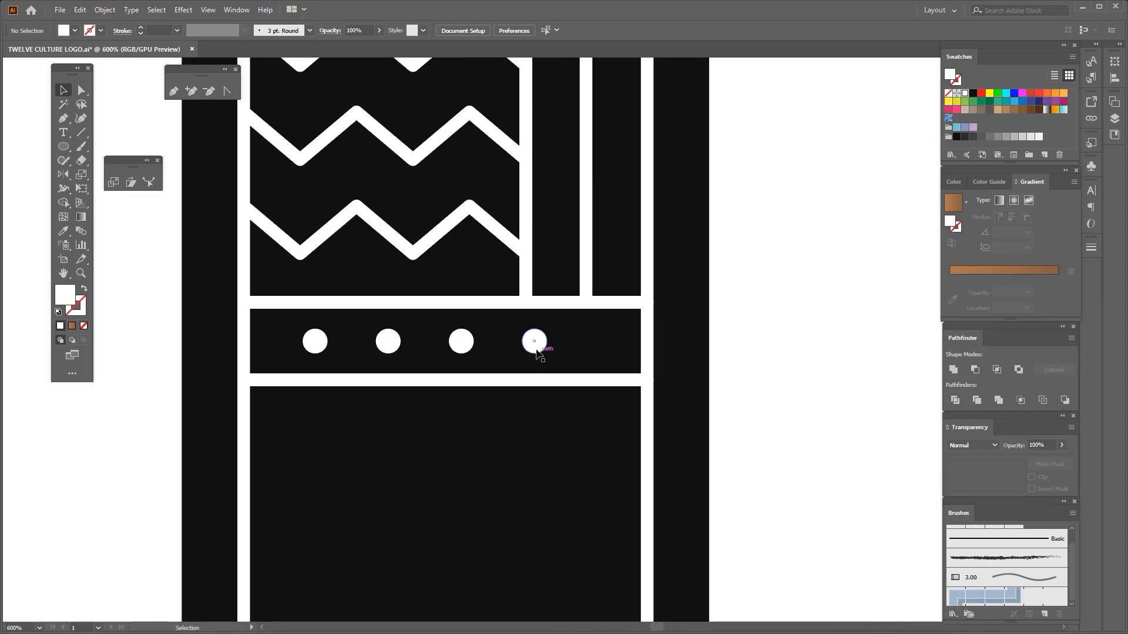
Delete the three copied circles, keeping only the leftmost one
{"action": "double_click", "coordinate": [533, 348]}
{"action": "left_click_drag", "start_coordinate": [558, 323], "coordinate": [387, 360]}
{"action": "key", "text": "Delete"}
Shift the remaining circle slightly left and copy it across the band at wider, equal spacing until there are four
{"action": "double_click", "coordinate": [400, 338]}
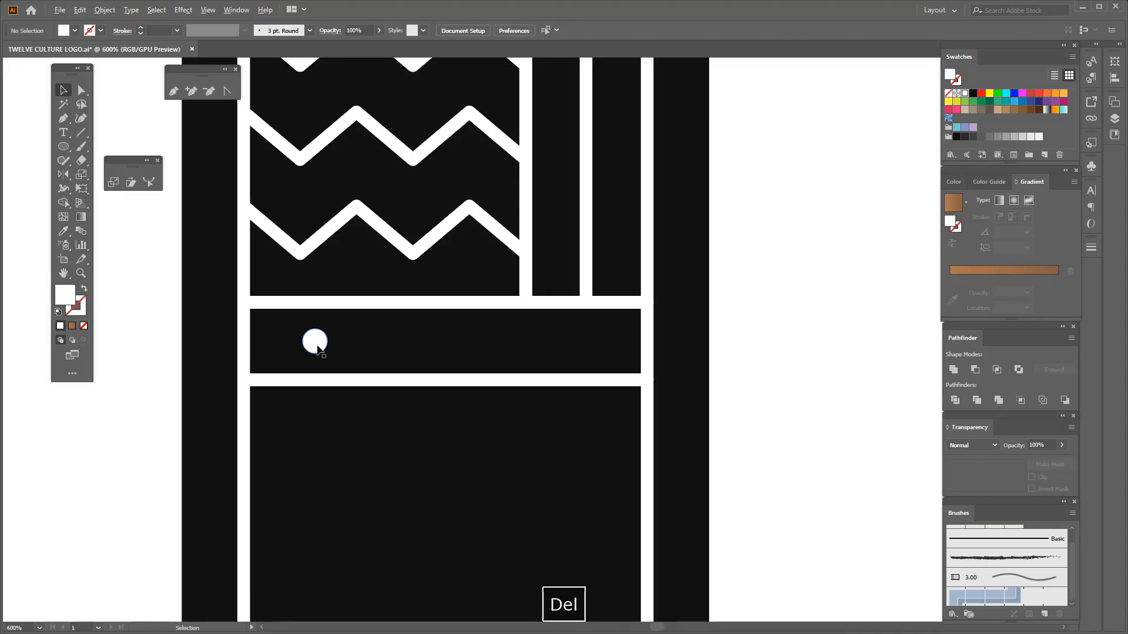
{"action": "scroll", "coordinate": [323, 342], "scroll_direction": "up", "scroll_amount": 2}
{"action": "left_click_drag", "start_coordinate": [321, 343], "coordinate": [310, 345]}
{"action": "scroll", "coordinate": [305, 349], "scroll_direction": "down", "scroll_amount": 2}
{"action": "left_click_drag", "start_coordinate": [297, 347], "coordinate": [379, 352]}
{"action": "key", "text": "ctrl+d"}
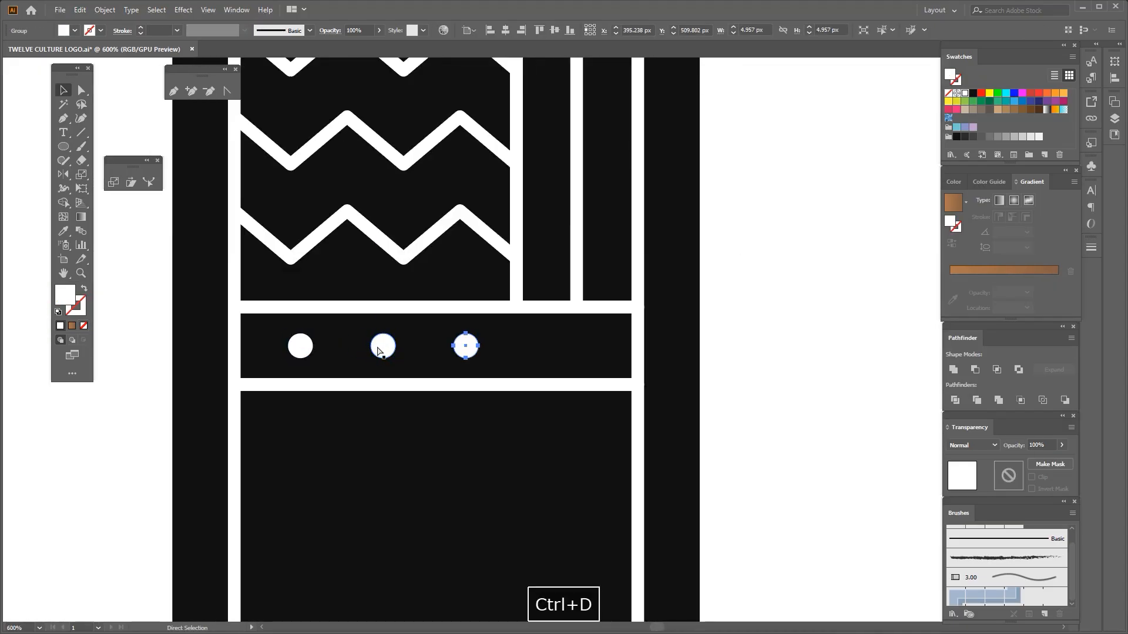
Group the four circles and centre them horizontally on the 1's inner frame
{"action": "left_click_drag", "start_coordinate": [286, 332], "coordinate": [579, 360]}
{"action": "key", "text": "ctrl+g"}
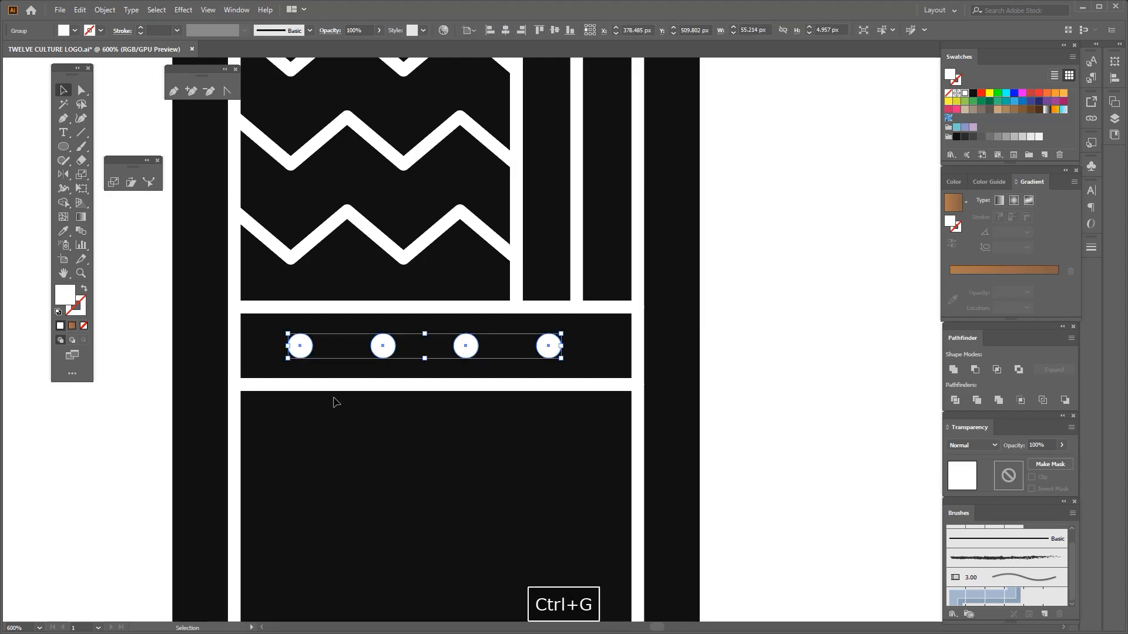
{"action": "left_click", "coordinate": [238, 411], "text": "shift"}
{"action": "left_click", "coordinate": [505, 30]}
Copy the pair of horizontal band lines down to about the middle of the 1
{"action": "left_click", "coordinate": [439, 189]}
{"action": "scroll", "coordinate": [438, 189], "scroll_direction": "down", "scroll_amount": 3}
{"action": "left_click_drag", "start_coordinate": [439, 189], "coordinate": [394, 147]}
{"action": "left_click_drag", "start_coordinate": [437, 213], "coordinate": [443, 359]}
{"action": "scroll", "coordinate": [437, 321], "scroll_direction": "down", "scroll_amount": 2}
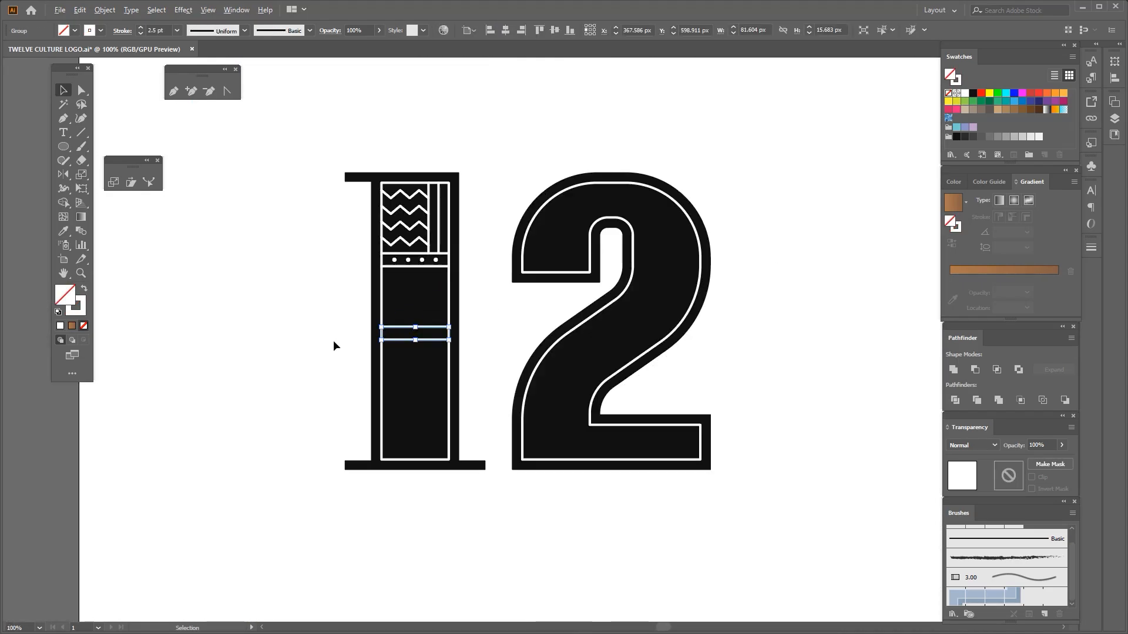
{"action": "left_click", "coordinate": [332, 343]}
Draw a white diagonal line in the panel below the dots, from the frame's upper left down to the second band
{"action": "left_click_drag", "start_coordinate": [424, 292], "coordinate": [425, 301]}
{"action": "scroll", "coordinate": [427, 294], "scroll_direction": "up", "scroll_amount": 1}
{"action": "key", "text": "p"}
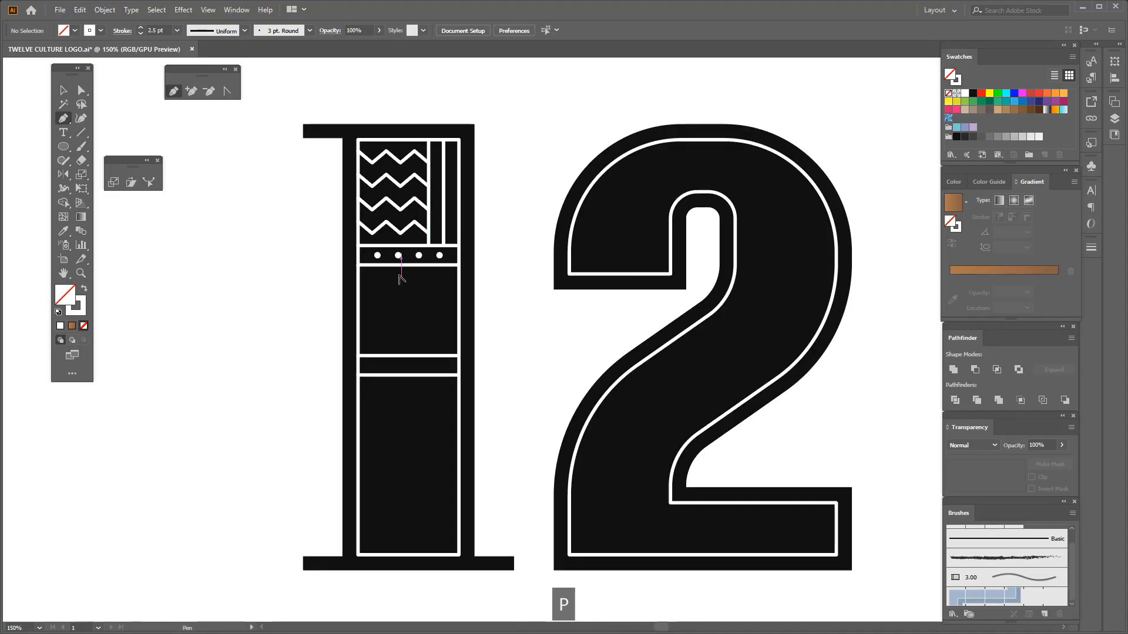
{"action": "scroll", "coordinate": [398, 287], "scroll_direction": "up", "scroll_amount": 2}
{"action": "left_click", "coordinate": [316, 254]}
{"action": "scroll", "coordinate": [316, 253], "scroll_direction": "down", "scroll_amount": 2}
{"action": "left_click", "coordinate": [403, 336]}
{"action": "key", "text": "space"}
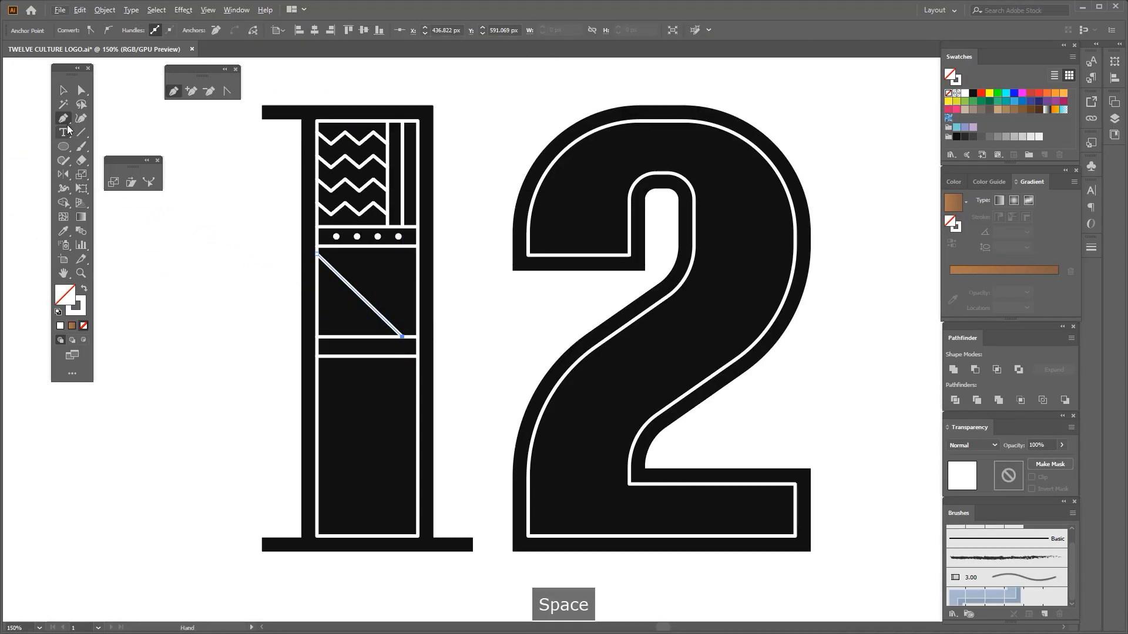
{"action": "left_click", "coordinate": [152, 275]}
Move the pair of band lines below the diagonal panel slightly further down the 1
{"action": "scroll", "coordinate": [360, 305], "scroll_direction": "up", "scroll_amount": 1}
{"action": "left_click", "coordinate": [370, 348]}
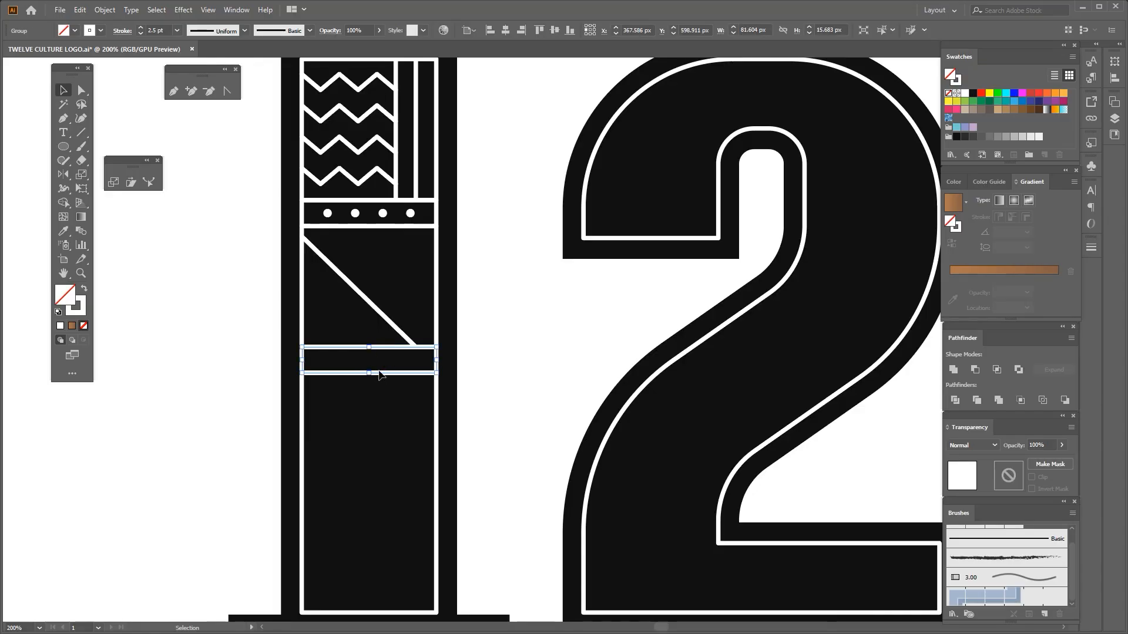
{"action": "scroll", "coordinate": [379, 371], "scroll_direction": "up", "scroll_amount": 1}
{"action": "scroll", "coordinate": [388, 352], "scroll_direction": "up", "scroll_amount": 1}
{"action": "left_click_drag", "start_coordinate": [387, 330], "coordinate": [361, 374]}
Extend the diagonal's lower end down and slightly right so that it meets the moved band line
{"action": "left_click", "coordinate": [406, 323]}
{"action": "scroll", "coordinate": [405, 326], "scroll_direction": "down", "scroll_amount": 3}
{"action": "scroll", "coordinate": [399, 344], "scroll_direction": "up", "scroll_amount": 2}
{"action": "key", "text": "space"}
{"action": "left_click", "coordinate": [405, 318]}
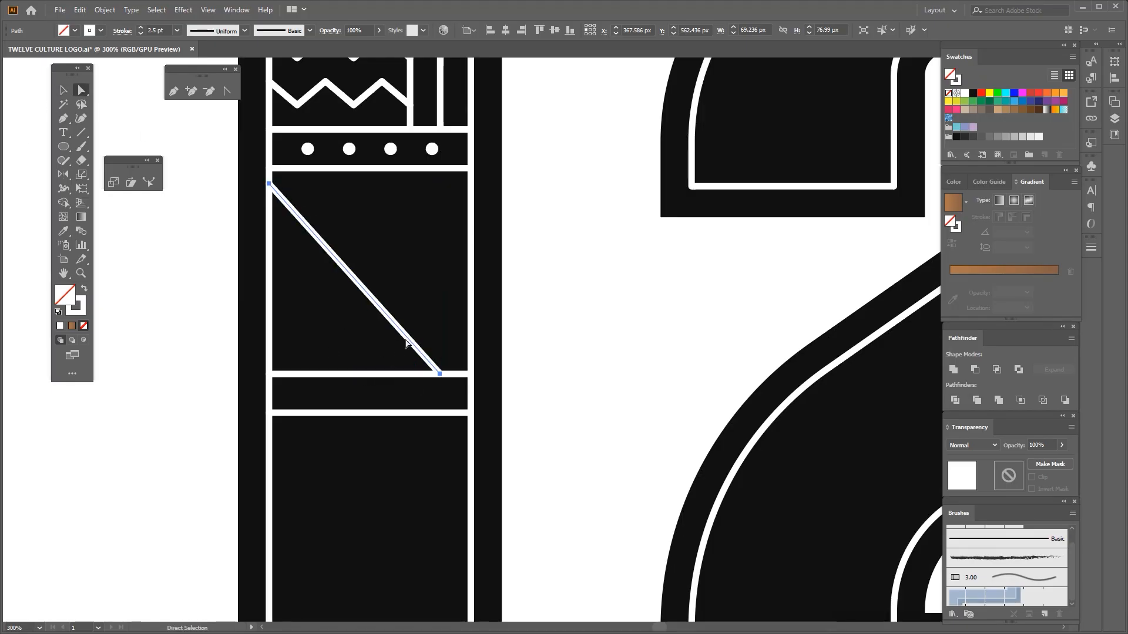
{"action": "scroll", "coordinate": [440, 349], "scroll_direction": "up", "scroll_amount": 1}
{"action": "left_click_drag", "start_coordinate": [440, 383], "coordinate": [452, 383]}
{"action": "left_click", "coordinate": [444, 363]}
{"action": "scroll", "coordinate": [444, 365], "scroll_direction": "down", "scroll_amount": 2}
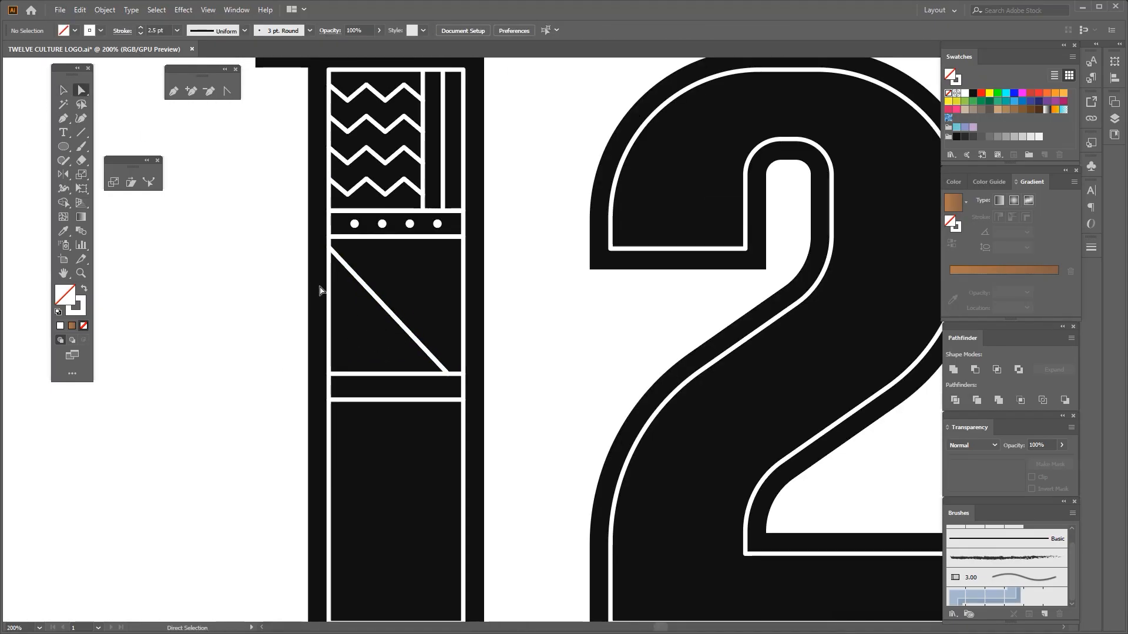
Draw a white outlined circle about 43 px across in the panel, beside the diagonal line
{"action": "scroll", "coordinate": [408, 283], "scroll_direction": "up", "scroll_amount": 1}
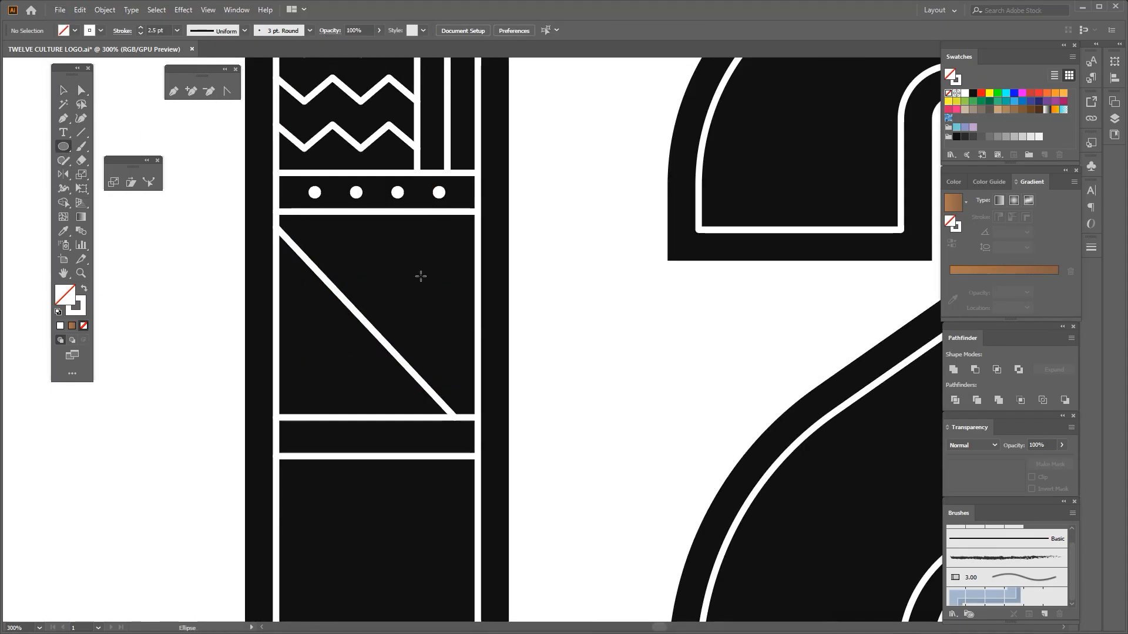
{"action": "scroll", "coordinate": [433, 290], "scroll_direction": "up", "scroll_amount": 1}
{"action": "left_click_drag", "start_coordinate": [411, 289], "coordinate": [447, 360]}
{"action": "scroll", "coordinate": [426, 326], "scroll_direction": "down", "scroll_amount": 2}
{"action": "key", "text": "space"}
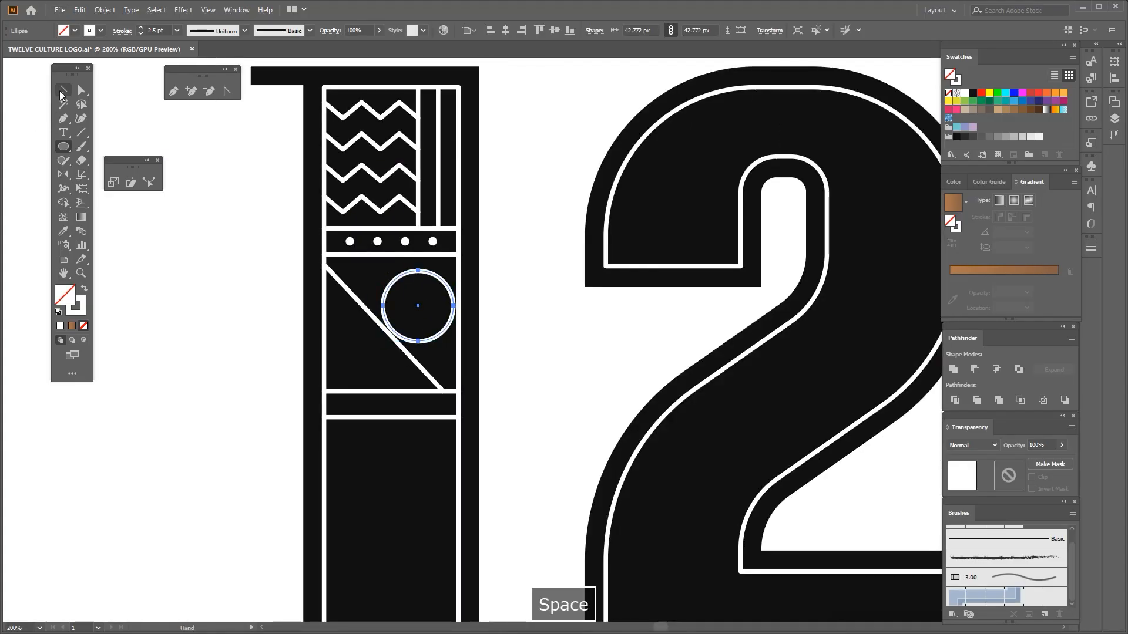
Centre the circle horizontally on the 1's inner frame
{"action": "key", "text": "v"}
{"action": "left_click", "coordinate": [444, 280]}
{"action": "scroll", "coordinate": [445, 281], "scroll_direction": "up", "scroll_amount": 1}
{"action": "left_click", "coordinate": [446, 287]}
{"action": "left_click", "coordinate": [464, 283], "text": "shift"}
{"action": "left_click", "coordinate": [464, 284]}
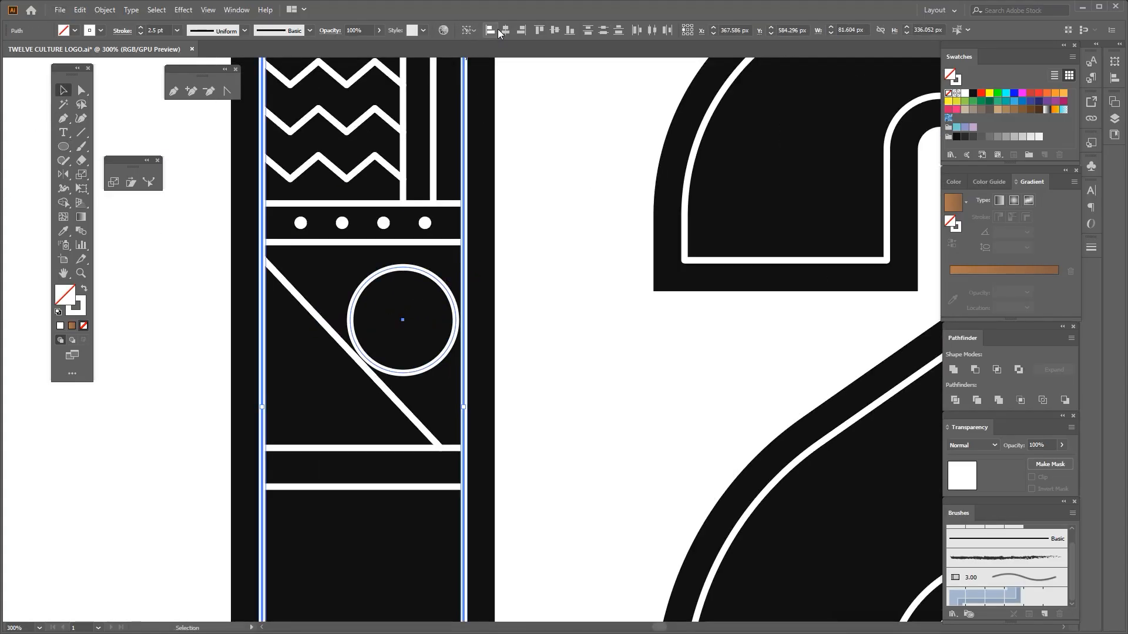
{"action": "left_click", "coordinate": [505, 30]}
{"action": "left_click", "coordinate": [432, 305]}
{"action": "left_click", "coordinate": [416, 318]}
{"action": "left_click", "coordinate": [449, 332]}
{"action": "key", "text": "space"}
{"action": "left_click_drag", "start_coordinate": [479, 341], "coordinate": [490, 318]}
Ungroup the two horizontal lines that enclose the dot band
{"action": "left_click", "coordinate": [410, 257]}
{"action": "left_click", "coordinate": [407, 219], "text": "shift"}
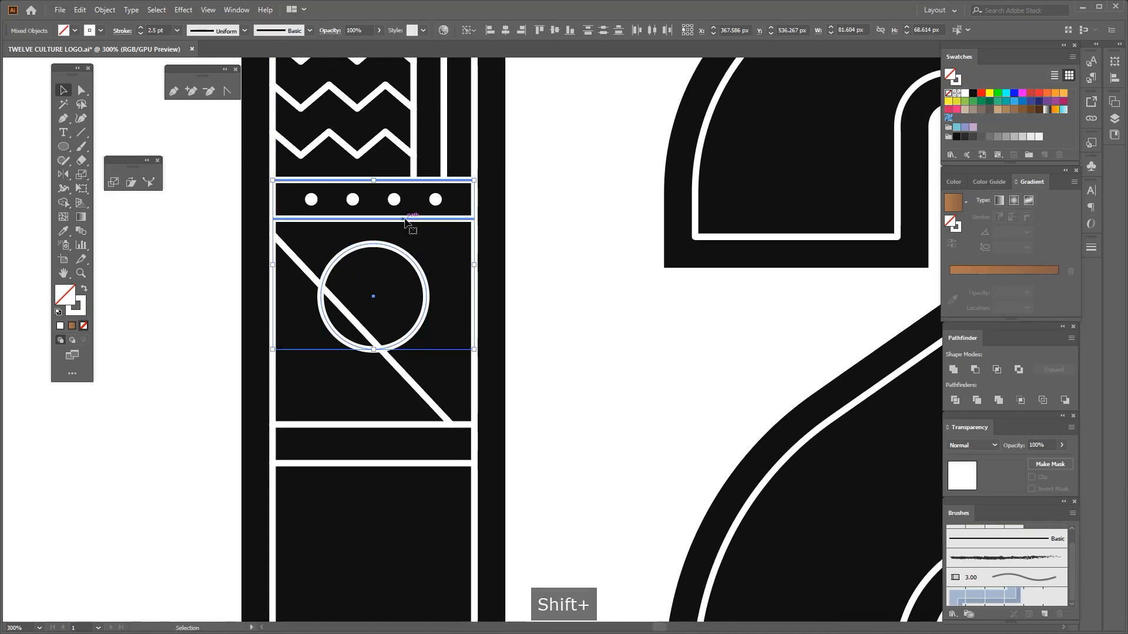
{"action": "left_click", "coordinate": [449, 231]}
{"action": "scroll", "coordinate": [454, 218], "scroll_direction": "up", "scroll_amount": 1}
{"action": "right_click", "coordinate": [432, 218]}
{"action": "left_click", "coordinate": [462, 315]}
{"action": "left_click", "coordinate": [437, 297]}
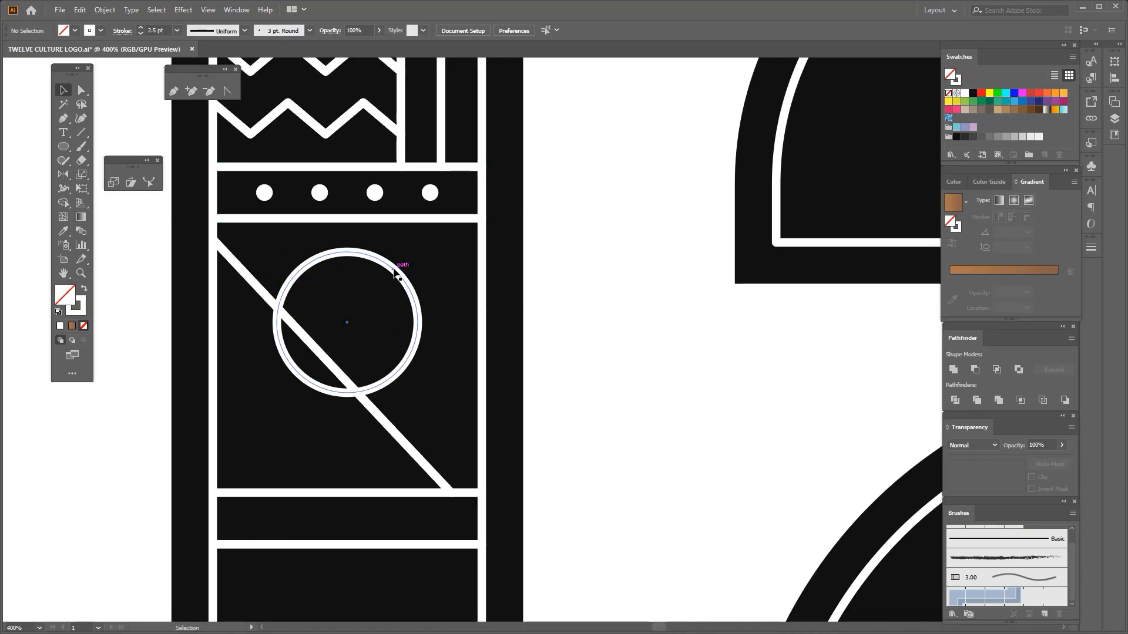
Align the circle's top with the lower line of the dot band
{"action": "left_click", "coordinate": [395, 270]}
{"action": "left_click", "coordinate": [423, 219], "text": "shift"}
{"action": "left_click", "coordinate": [539, 30]}
{"action": "scroll", "coordinate": [529, 231], "scroll_direction": "down", "scroll_amount": 2}
{"action": "left_click", "coordinate": [570, 294]}
Enlarge the circle proportionally to about 62 px so that it reaches the right side of the frame
{"action": "left_click", "coordinate": [462, 288]}
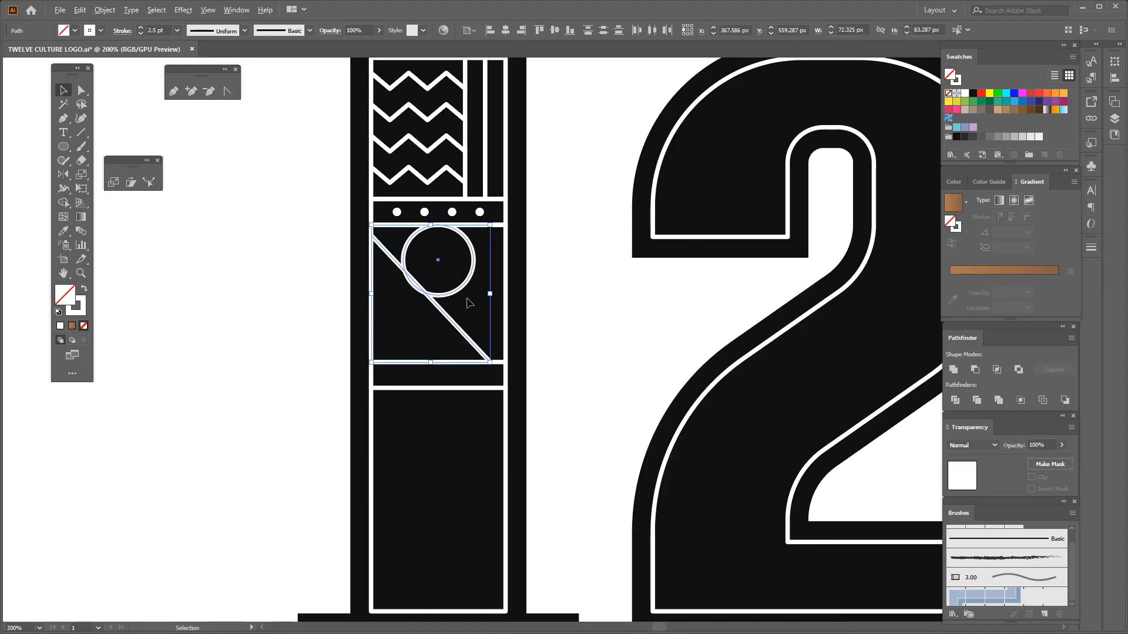
{"action": "left_click", "coordinate": [465, 296]}
{"action": "left_click", "coordinate": [462, 289]}
{"action": "scroll", "coordinate": [470, 298], "scroll_direction": "up", "scroll_amount": 1}
{"action": "left_click_drag", "start_coordinate": [476, 295], "coordinate": [527, 379]}
{"action": "key", "text": "space"}
{"action": "left_click_drag", "start_coordinate": [463, 281], "coordinate": [437, 288]}
{"action": "key", "text": "space"}
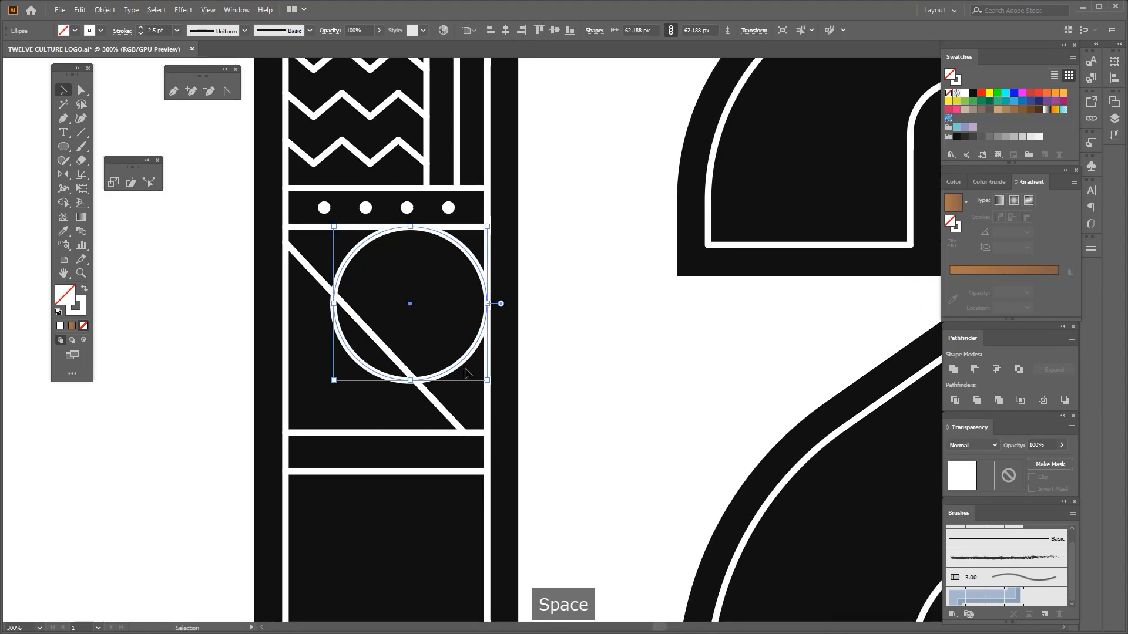
Enlarge the circle to 81.604 px so that it spans the full width of the inner frame
{"action": "left_click_drag", "start_coordinate": [334, 380], "coordinate": [301, 440]}
{"action": "key", "text": "space"}
{"action": "mouse_move", "coordinate": [263, 317]}
{"action": "left_mouse_down"}
{"action": "mouse_move", "coordinate": [297, 312]}
{"action": "mouse_move", "coordinate": [247, 316]}
{"action": "left_mouse_up"}
{"action": "left_click", "coordinate": [222, 331]}
{"action": "key", "text": "space"}
{"action": "left_click_drag", "start_coordinate": [437, 390], "coordinate": [476, 390]}
{"action": "left_click", "coordinate": [489, 391]}
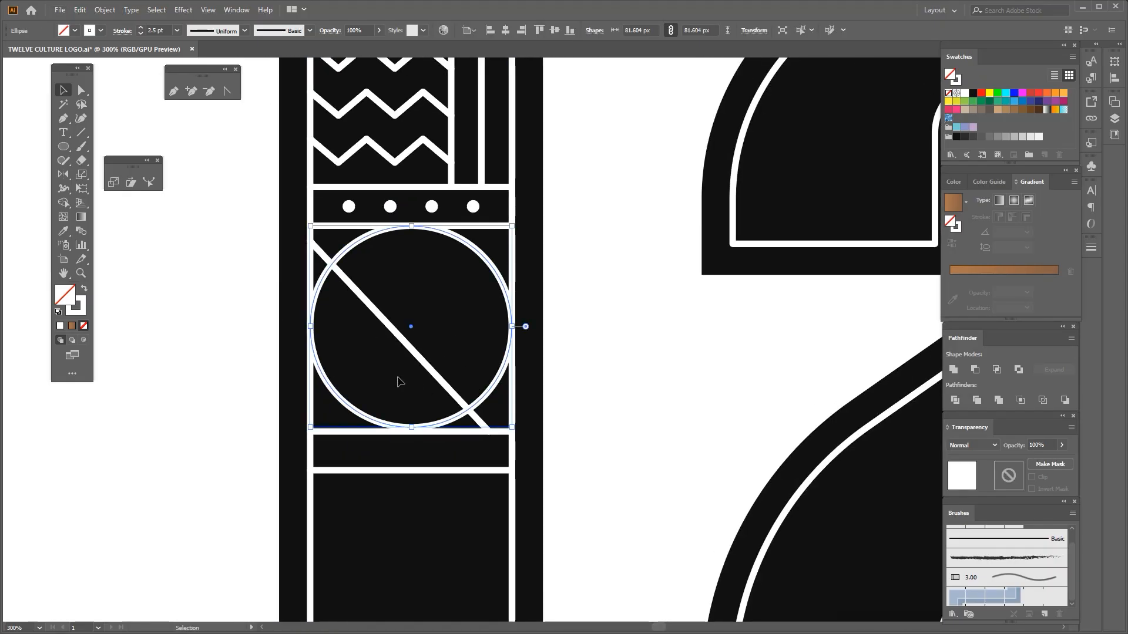
Copy the circle in place and scale the copies about its centre into three smaller concentric rings, the smallest about 16 px
{"action": "key", "text": "space"}
{"action": "left_click_drag", "start_coordinate": [398, 377], "coordinate": [446, 406]}
{"action": "key", "text": "ctrl+c"}
{"action": "scroll", "coordinate": [458, 270], "scroll_direction": "up", "scroll_amount": 1}
{"action": "left_click_drag", "start_coordinate": [461, 251], "coordinate": [460, 345], "text": "alt+shift"}
{"action": "key", "text": "space"}
{"action": "key", "text": "ctrl+c"}
{"action": "key", "text": "ctrl+f"}
{"action": "scroll", "coordinate": [453, 304], "scroll_direction": "up", "scroll_amount": 1}
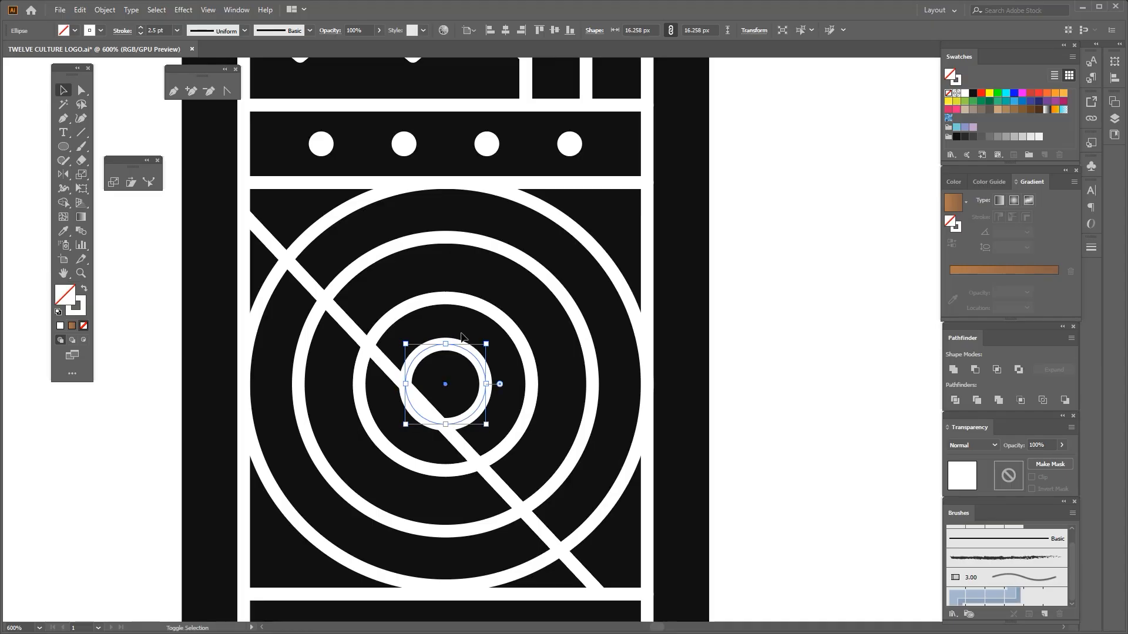
Group the four concentric circles
{"action": "left_click", "coordinate": [473, 302], "text": "shift"}
{"action": "left_click", "coordinate": [501, 239], "text": "shift"}
{"action": "left_click", "coordinate": [533, 201], "text": "shift"}
{"action": "scroll", "coordinate": [511, 265], "scroll_direction": "down", "scroll_amount": 2, "text": "alt"}
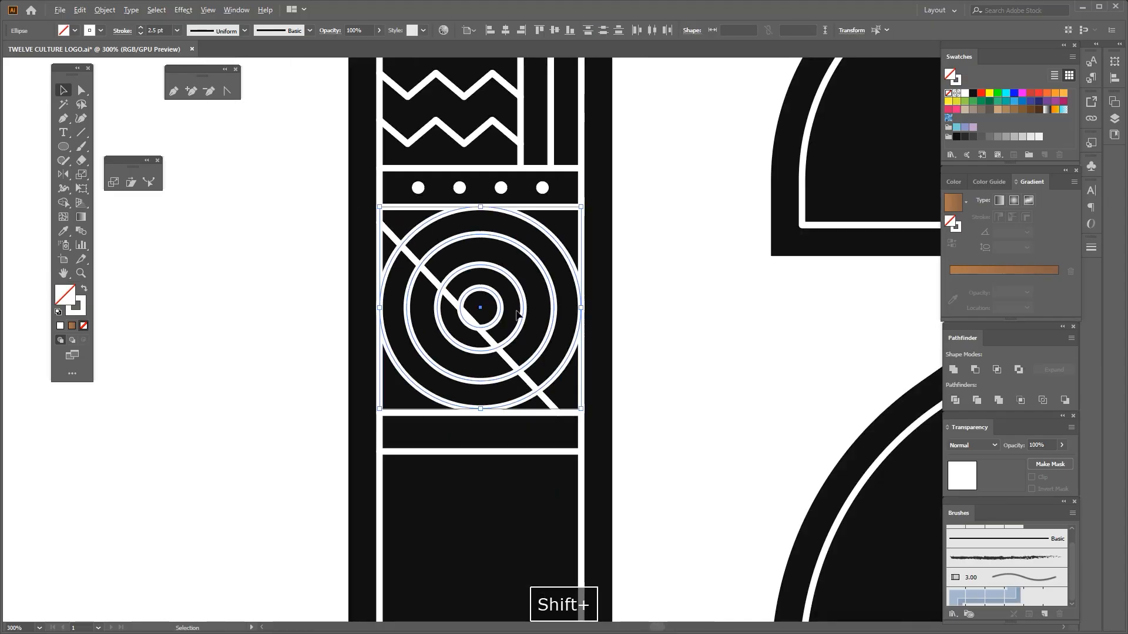
{"action": "key", "text": "ctrl+g"}
{"action": "scroll", "coordinate": [470, 353], "scroll_direction": "up", "scroll_amount": 1, "text": "alt"}
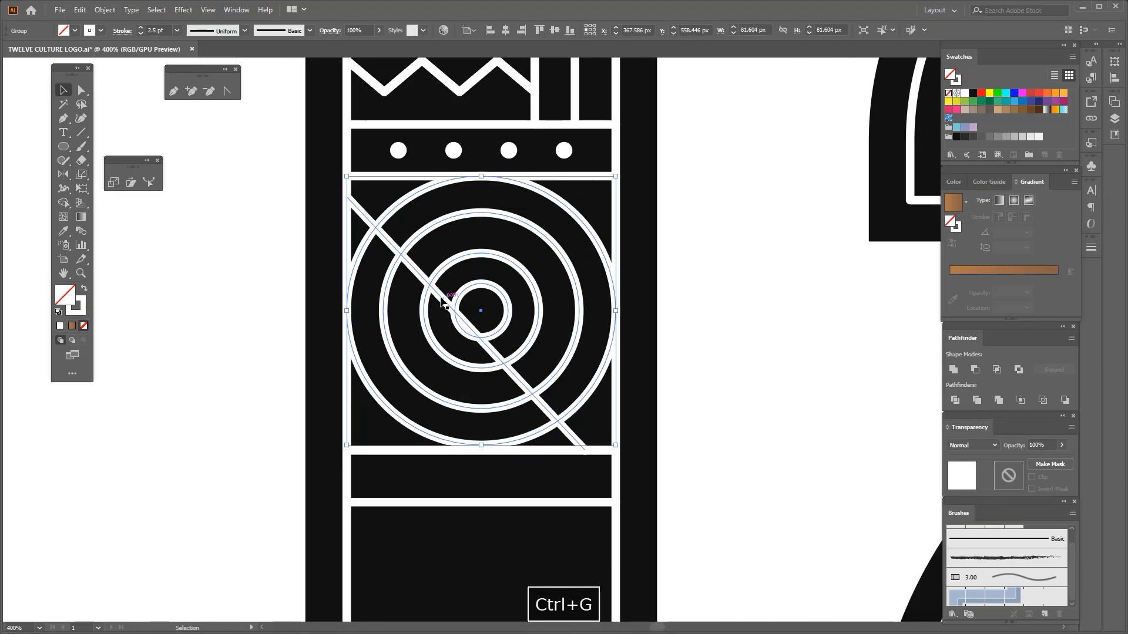
{"action": "left_click", "coordinate": [205, 248]}
Shift the diagonal slightly right and extend its upper end to the frame near the panel's upper left corner
{"action": "left_click", "coordinate": [388, 247]}
{"action": "scroll", "coordinate": [389, 246], "scroll_direction": "up", "scroll_amount": 1, "text": "alt"}
{"action": "left_click_drag", "start_coordinate": [397, 246], "coordinate": [410, 247]}
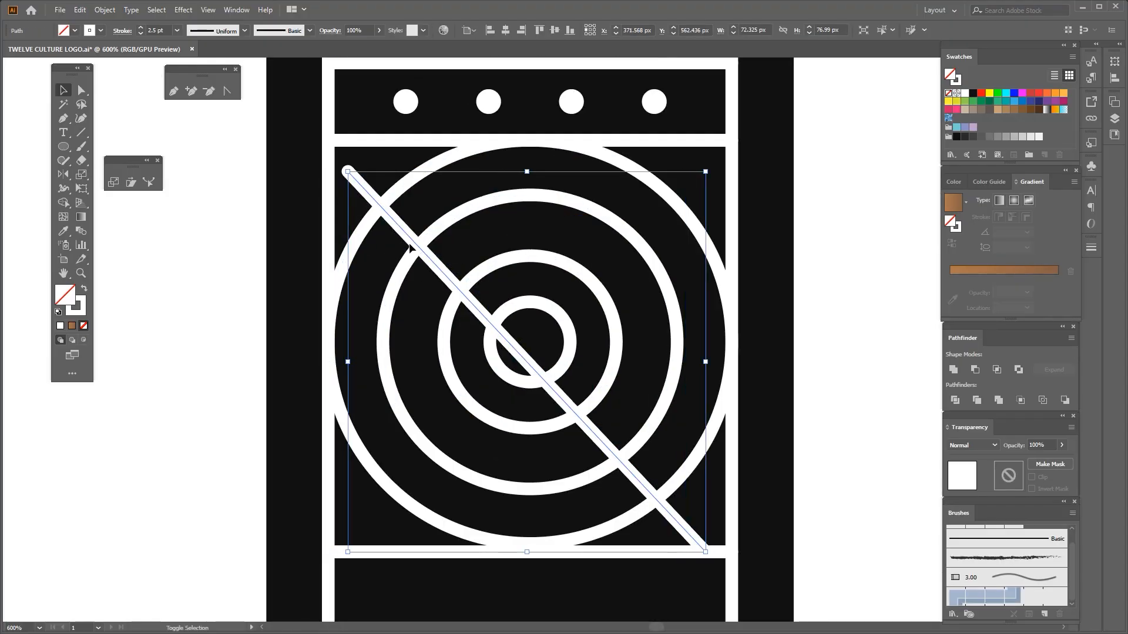
{"action": "left_click_drag", "start_coordinate": [349, 172], "coordinate": [400, 159]}
{"action": "left_click", "coordinate": [81, 90]}
{"action": "scroll", "coordinate": [327, 150], "scroll_direction": "up", "scroll_amount": 2, "text": "alt"}
{"action": "scroll", "coordinate": [400, 163], "scroll_direction": "down", "scroll_amount": 3}
{"action": "left_click_drag", "start_coordinate": [509, 249], "coordinate": [473, 232]}
{"action": "scroll", "coordinate": [609, 420], "scroll_direction": "up", "scroll_amount": 3}
{"action": "left_click_drag", "start_coordinate": [629, 388], "coordinate": [632, 388]}
{"action": "scroll", "coordinate": [479, 364], "scroll_direction": "down", "scroll_amount": 3, "text": "alt"}
Remove the parts of the rings below and left of the diagonal with the Shape Builder
{"action": "left_click", "coordinate": [376, 187], "text": "shift"}
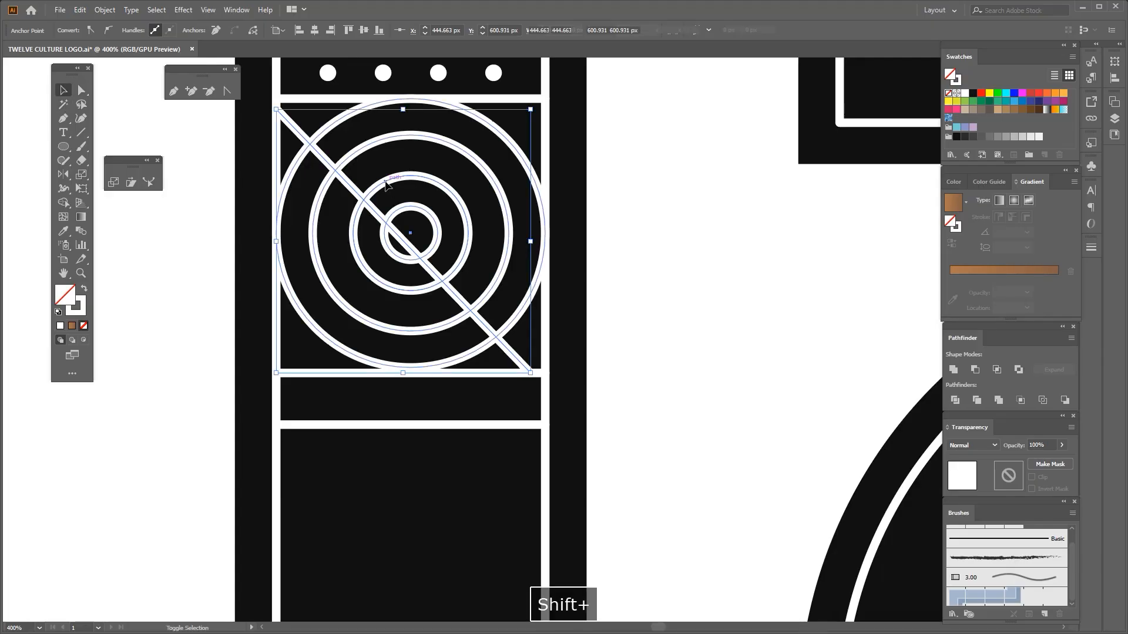
{"action": "left_click", "coordinate": [64, 203]}
{"action": "scroll", "coordinate": [329, 182], "scroll_direction": "up", "scroll_amount": 2, "text": "alt"}
{"action": "scroll", "coordinate": [399, 257], "scroll_direction": "down", "scroll_amount": 4, "text": "alt"}
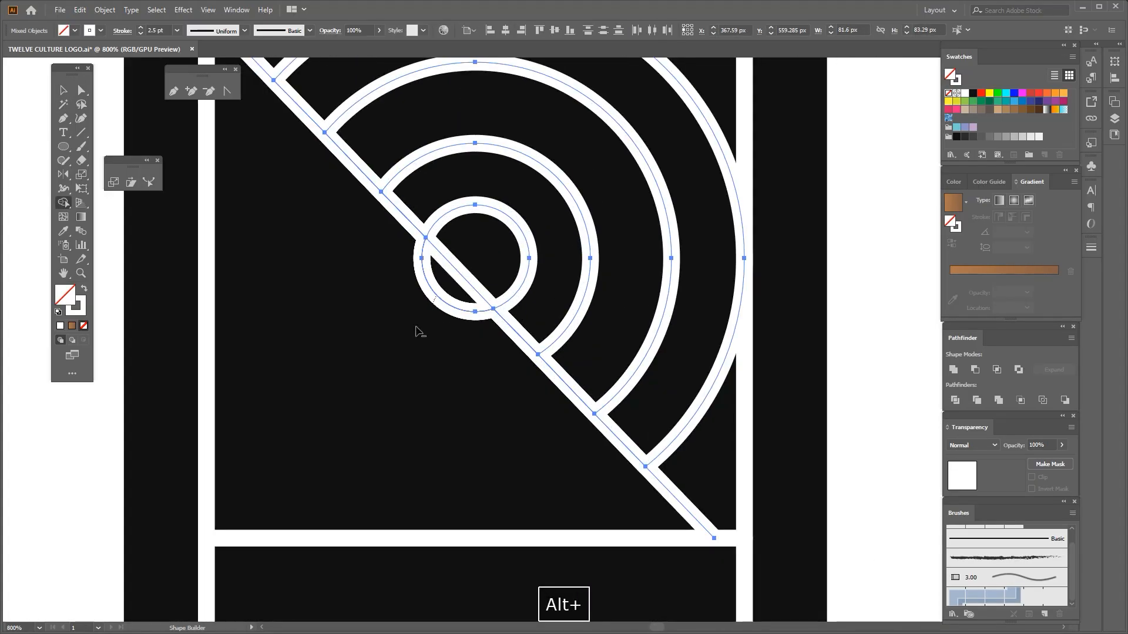
{"action": "scroll", "coordinate": [428, 372], "scroll_direction": "up", "scroll_amount": 3, "text": "alt"}
{"action": "scroll", "coordinate": [441, 272], "scroll_direction": "down", "scroll_amount": 4, "text": "alt"}
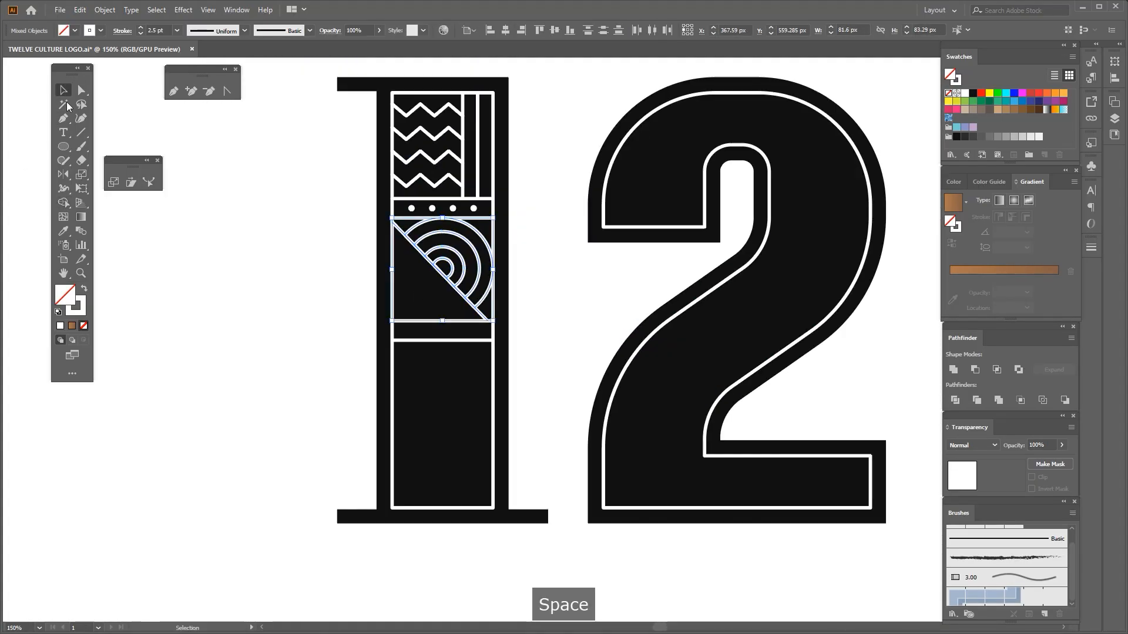
{"action": "left_click", "coordinate": [351, 267]}
Copy the diagonal line down and left, repeating the copy until there are three evenly spaced parallel copies
{"action": "scroll", "coordinate": [351, 267], "scroll_direction": "up", "scroll_amount": 2, "text": "alt"}
{"action": "left_click", "coordinate": [455, 240]}
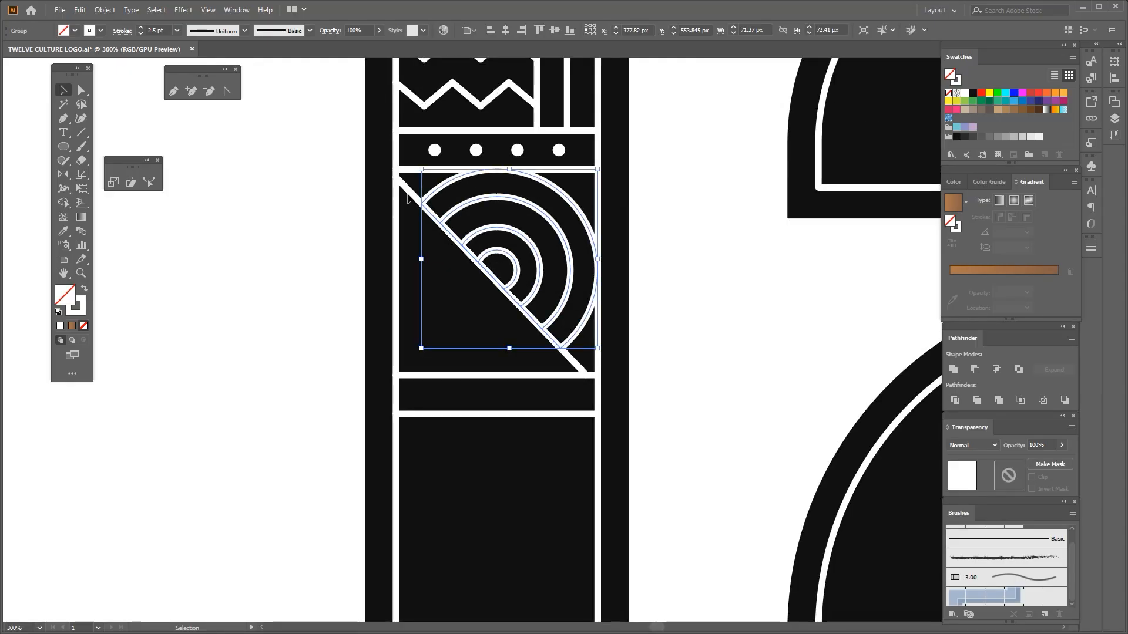
{"action": "left_click_drag", "start_coordinate": [409, 191], "coordinate": [381, 222]}
{"action": "key", "text": "ctrl+d"}
{"action": "key", "text": "ctrl+d"}
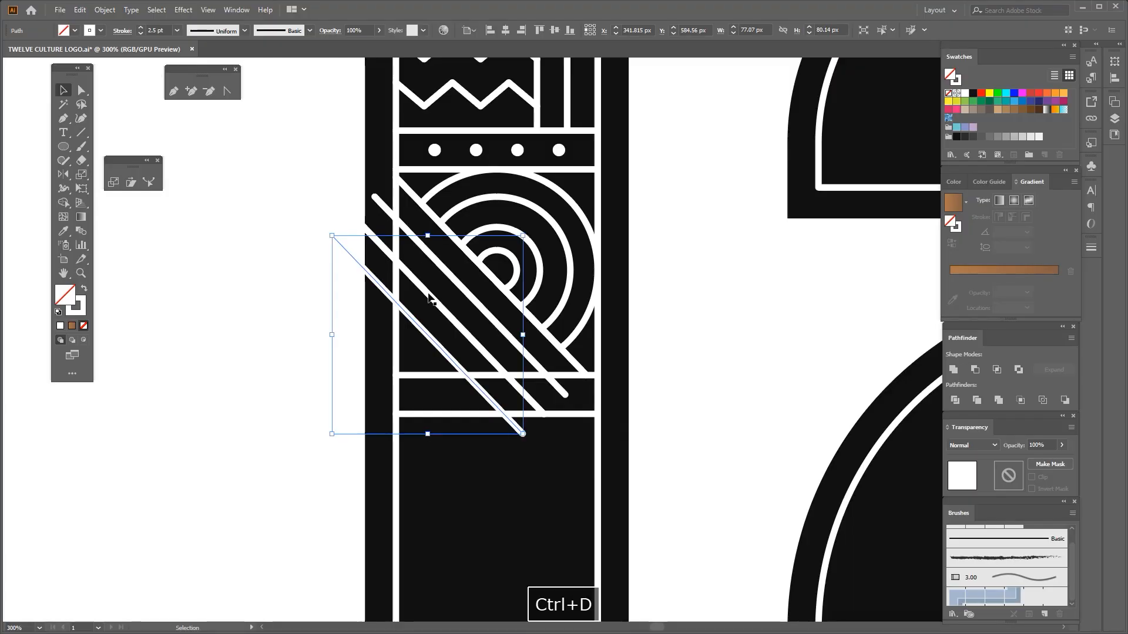
Group the three copied diagonals and enlarge the group to about 102 by 104 px so that they overrun the panel
{"action": "left_click", "coordinate": [371, 205], "text": "shift"}
{"action": "key", "text": "ctrl+g"}
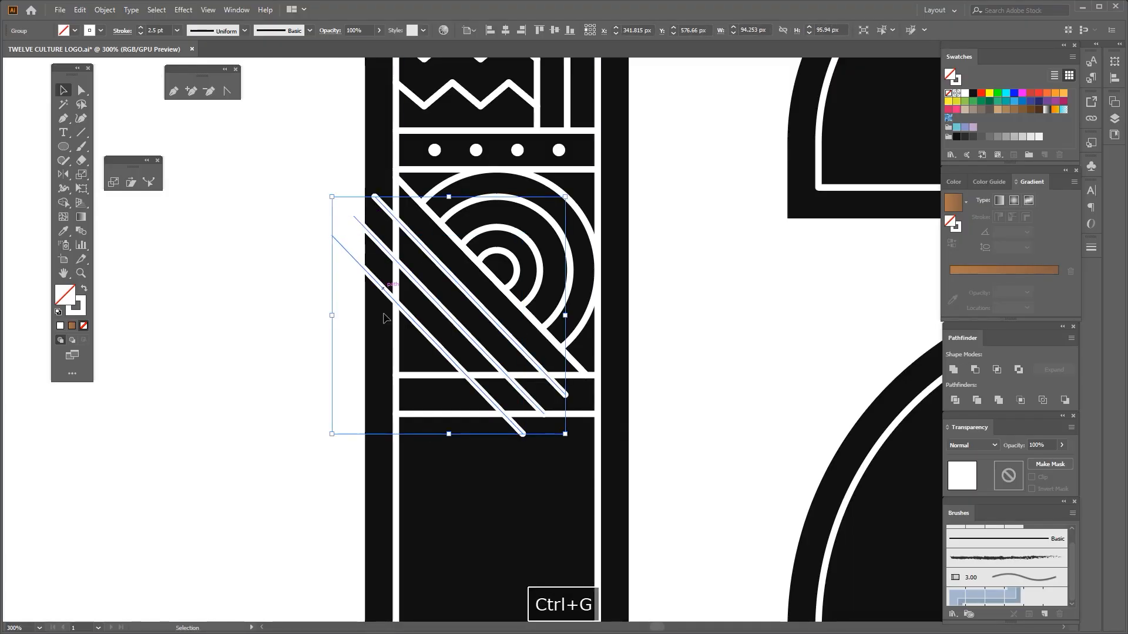
{"action": "left_click_drag", "start_coordinate": [332, 434], "coordinate": [319, 448]}
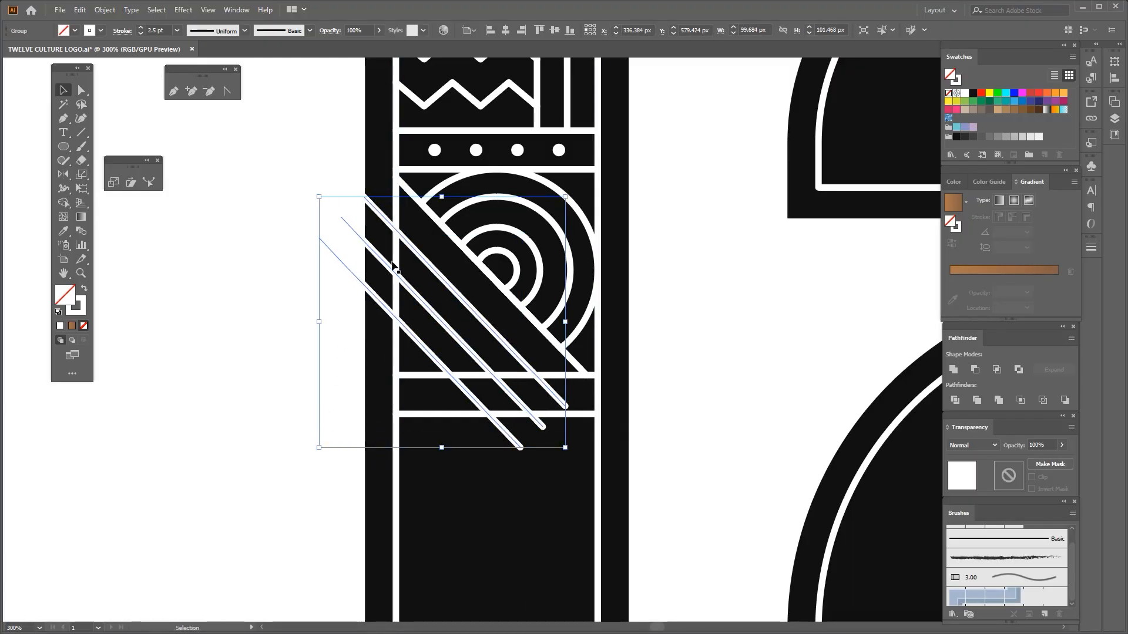
{"action": "scroll", "coordinate": [410, 171], "scroll_direction": "up", "scroll_amount": 1}
{"action": "scroll", "coordinate": [393, 216], "scroll_direction": "up", "scroll_amount": 1}
{"action": "left_click_drag", "start_coordinate": [491, 174], "coordinate": [490, 170]}
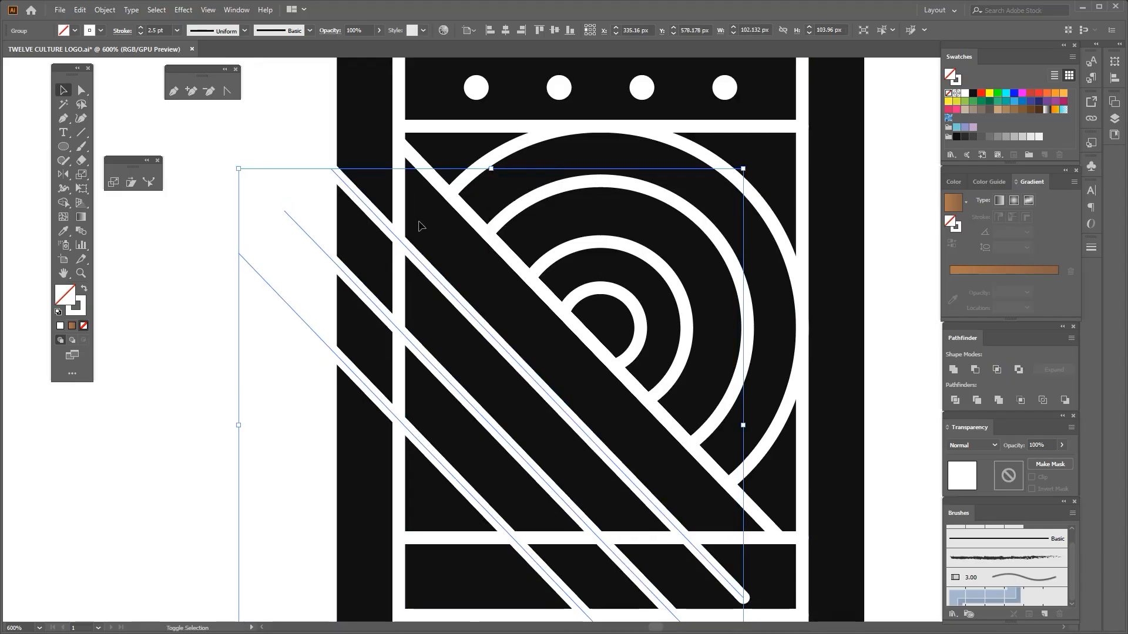
Trim the diagonals' ends outside the frame's left side with the Shape Builder, and undo the last cut
{"action": "key", "text": "shift+m"}
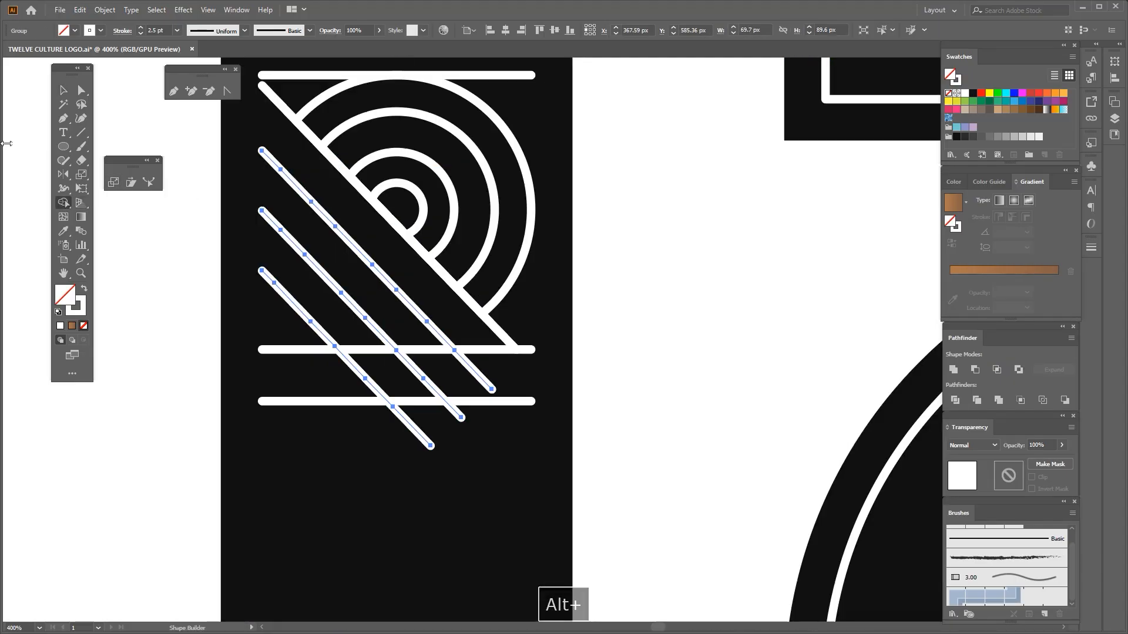
{"action": "key", "text": "ctrl+z"}
{"action": "key", "text": "v"}
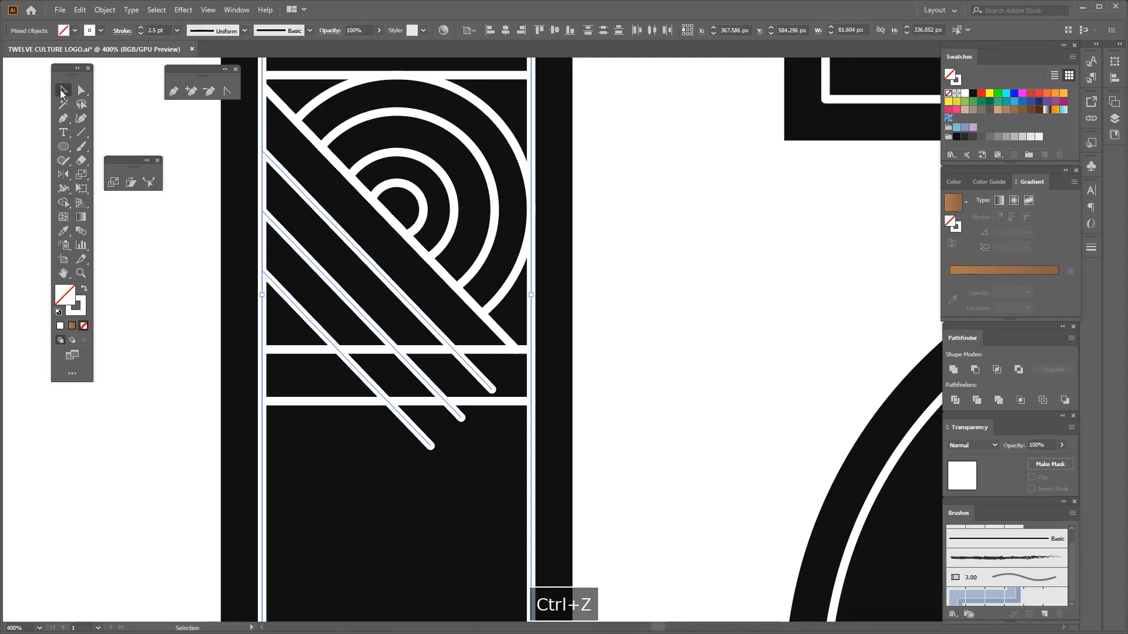
Cut away the diagonals' ends below the panel and the frame sides of the narrow band with the Shape Builder
{"action": "scroll", "coordinate": [317, 320], "scroll_direction": "up", "scroll_amount": 1}
{"action": "left_click", "coordinate": [64, 203]}
{"action": "left_click_drag", "start_coordinate": [247, 406], "coordinate": [650, 385]}
{"action": "scroll", "coordinate": [517, 350], "scroll_direction": "down", "scroll_amount": 2}
{"action": "scroll", "coordinate": [546, 391], "scroll_direction": "up", "scroll_amount": 1}
{"action": "left_click_drag", "start_coordinate": [558, 398], "coordinate": [499, 379]}
{"action": "scroll", "coordinate": [513, 407], "scroll_direction": "up", "scroll_amount": 2}
Delete the leftover diagonal stubs inside the lower section of the 1
{"action": "left_click", "coordinate": [81, 90]}
{"action": "scroll", "coordinate": [371, 315], "scroll_direction": "down", "scroll_amount": 2}
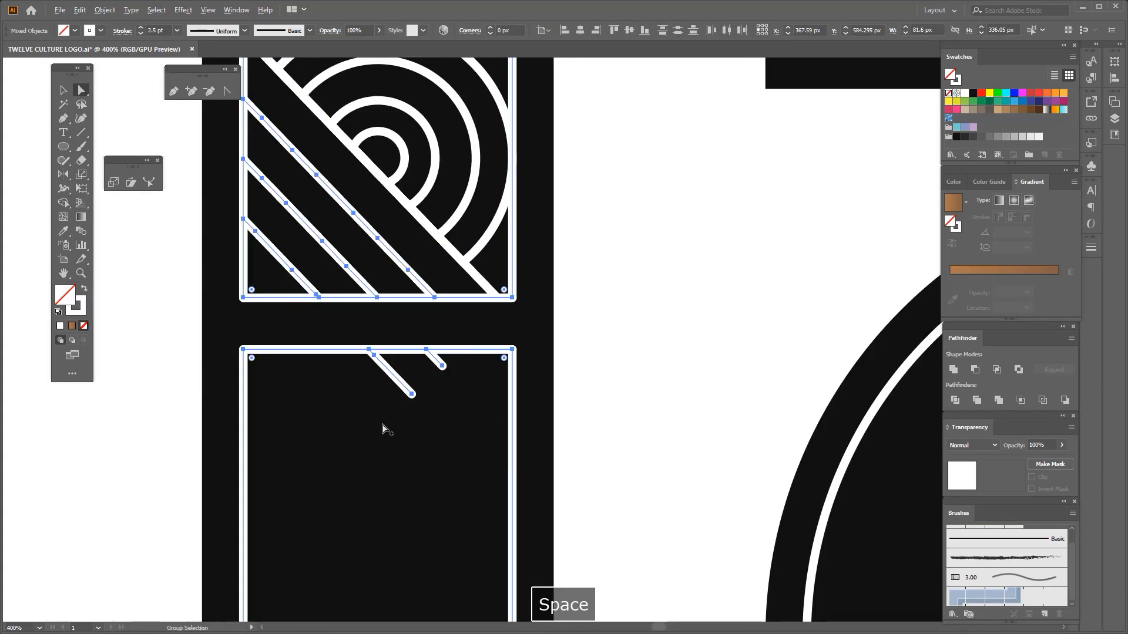
{"action": "mouse_move", "coordinate": [392, 411]}
{"action": "left_mouse_down"}
{"action": "mouse_move", "coordinate": [451, 365]}
{"action": "mouse_move", "coordinate": [403, 394]}
{"action": "left_mouse_up"}
{"action": "scroll", "coordinate": [450, 364], "scroll_direction": "down", "scroll_amount": 2}
{"action": "key", "text": "Delete"}
Delete the top edge of the lower frame section, undoing the excess deletion
{"action": "scroll", "coordinate": [427, 353], "scroll_direction": "up", "scroll_amount": 1}
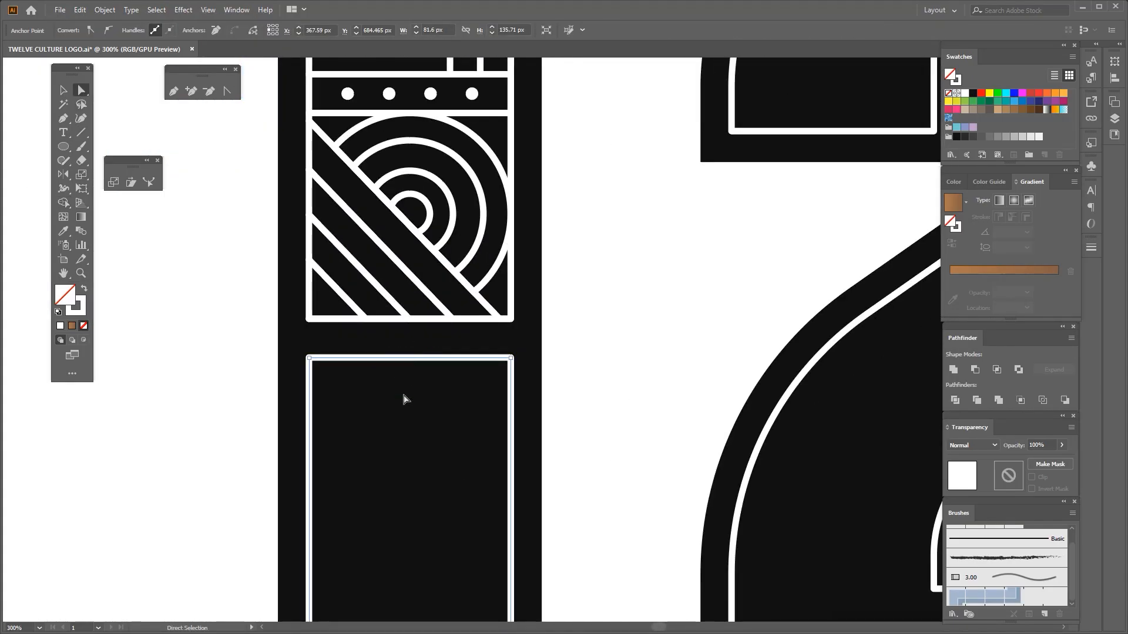
{"action": "key", "text": "Delete"}
{"action": "key", "text": "Delete"}
{"action": "scroll", "coordinate": [401, 363], "scroll_direction": "down", "scroll_amount": 2}
{"action": "key", "text": "ctrl+z"}
{"action": "scroll", "coordinate": [395, 401], "scroll_direction": "up", "scroll_amount": 1}
Delete the stray white fill path and extend the lower frame's two open sides up to the patterned panel
{"action": "left_click", "coordinate": [344, 348]}
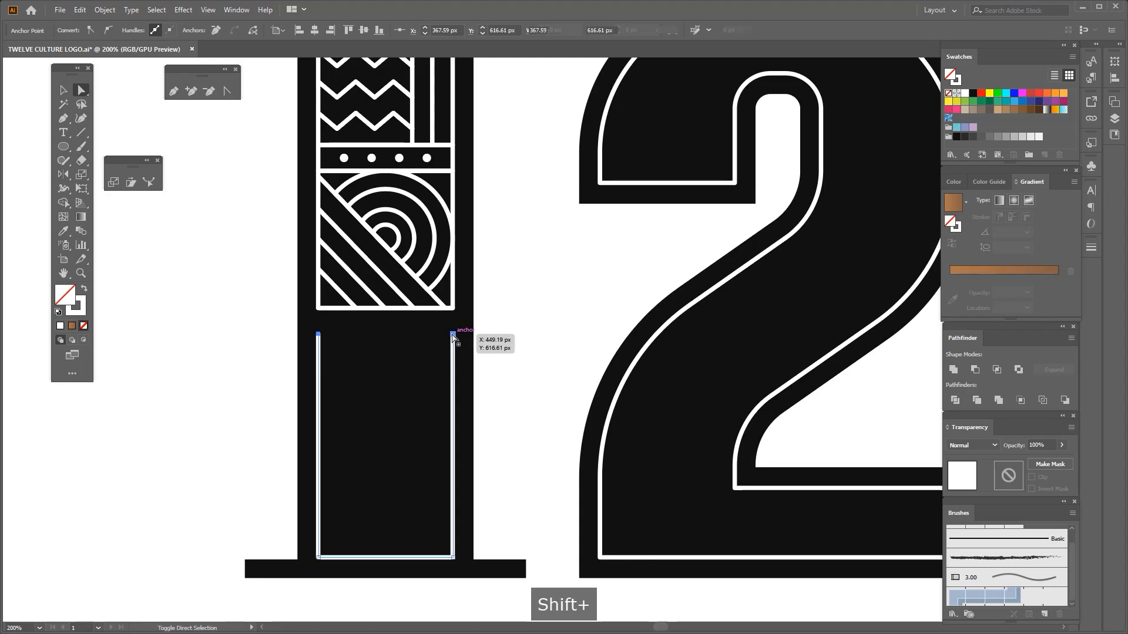
{"action": "left_click", "coordinate": [453, 334], "text": "shift"}
{"action": "left_click_drag", "start_coordinate": [311, 327], "coordinate": [465, 341]}
{"action": "scroll", "coordinate": [411, 373], "scroll_direction": "up", "scroll_amount": 1}
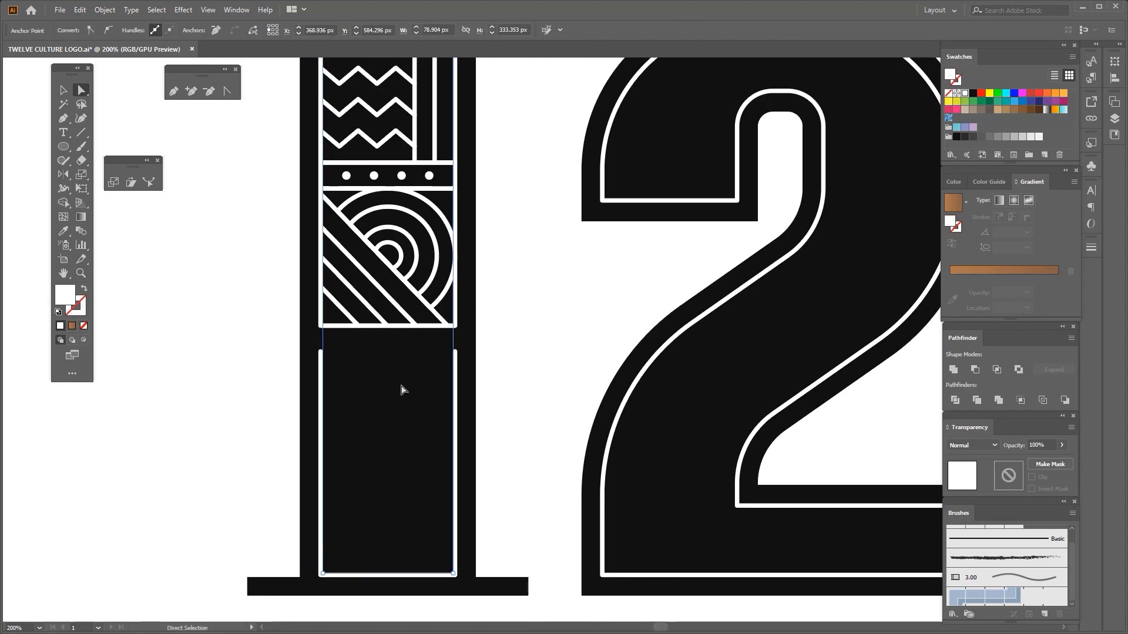
{"action": "key", "text": "Delete"}
{"action": "scroll", "coordinate": [441, 353], "scroll_direction": "up", "scroll_amount": 1}
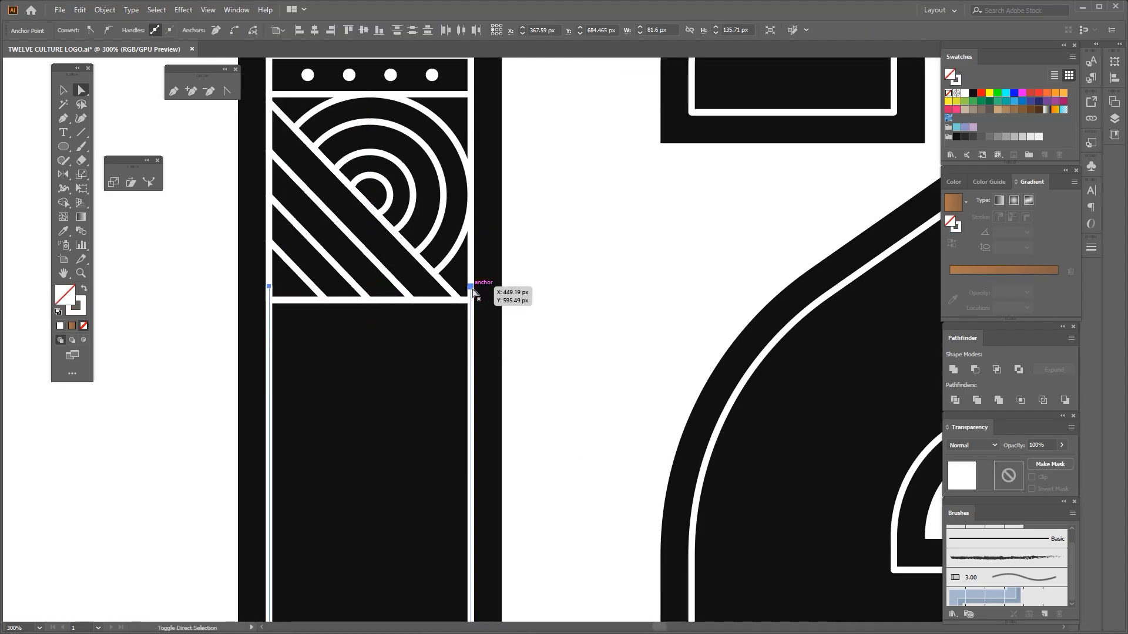
{"action": "left_click", "coordinate": [438, 332]}
{"action": "scroll", "coordinate": [434, 334], "scroll_direction": "down", "scroll_amount": 1}
Copy the panel's bottom line downward, repeating the copy until three closely and evenly spaced lines lie below it
{"action": "left_click_drag", "start_coordinate": [413, 343], "coordinate": [390, 344]}
{"action": "left_click", "coordinate": [64, 90]}
{"action": "scroll", "coordinate": [359, 218], "scroll_direction": "up", "scroll_amount": 2}
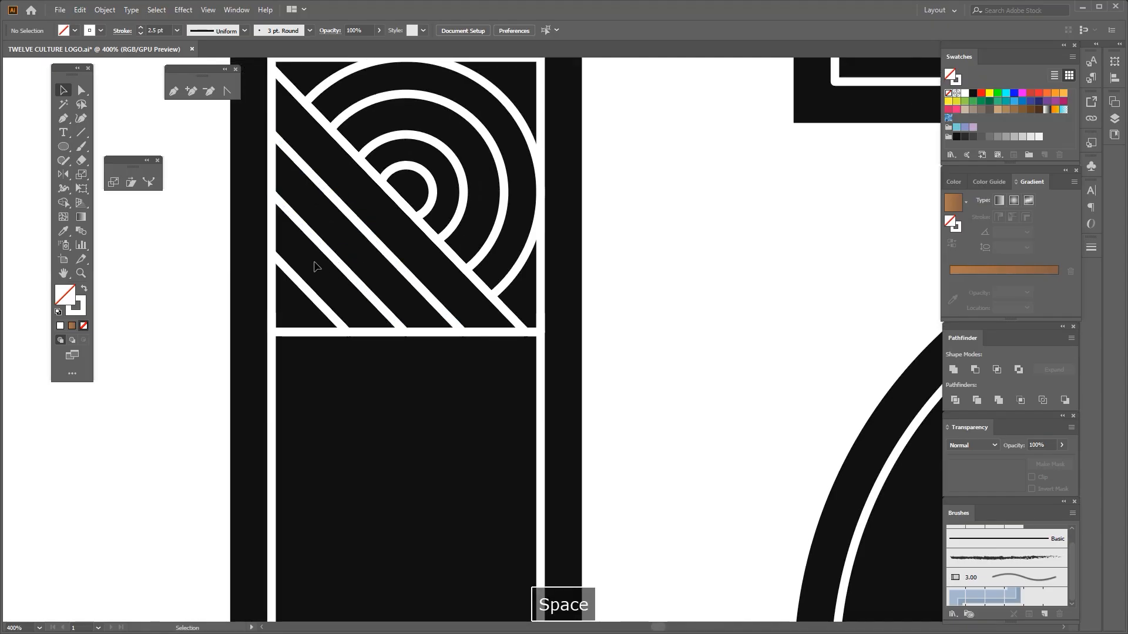
{"action": "key", "text": "ctrl+d"}
{"action": "key", "text": "ctrl+d"}
{"action": "scroll", "coordinate": [354, 361], "scroll_direction": "down", "scroll_amount": 2}
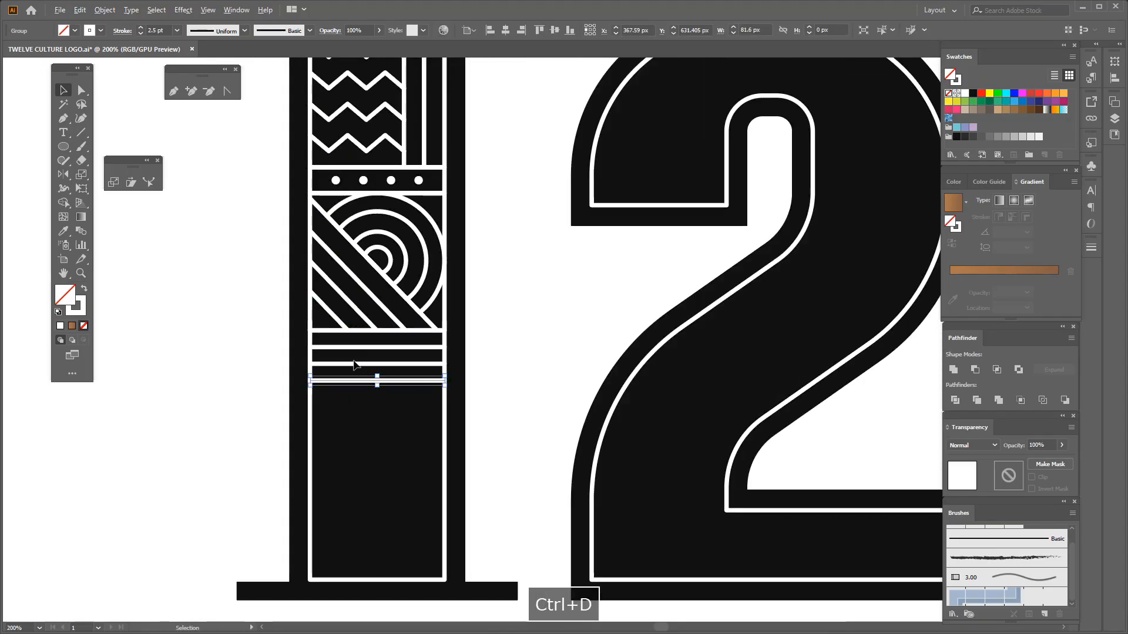
Add two more horizontal lines below the narrow stripes at equal, wider spacing to form two taller bands
{"action": "left_click", "coordinate": [364, 400]}
{"action": "scroll", "coordinate": [362, 362], "scroll_direction": "up", "scroll_amount": 1}
{"action": "left_click_drag", "start_coordinate": [364, 399], "coordinate": [381, 434]}
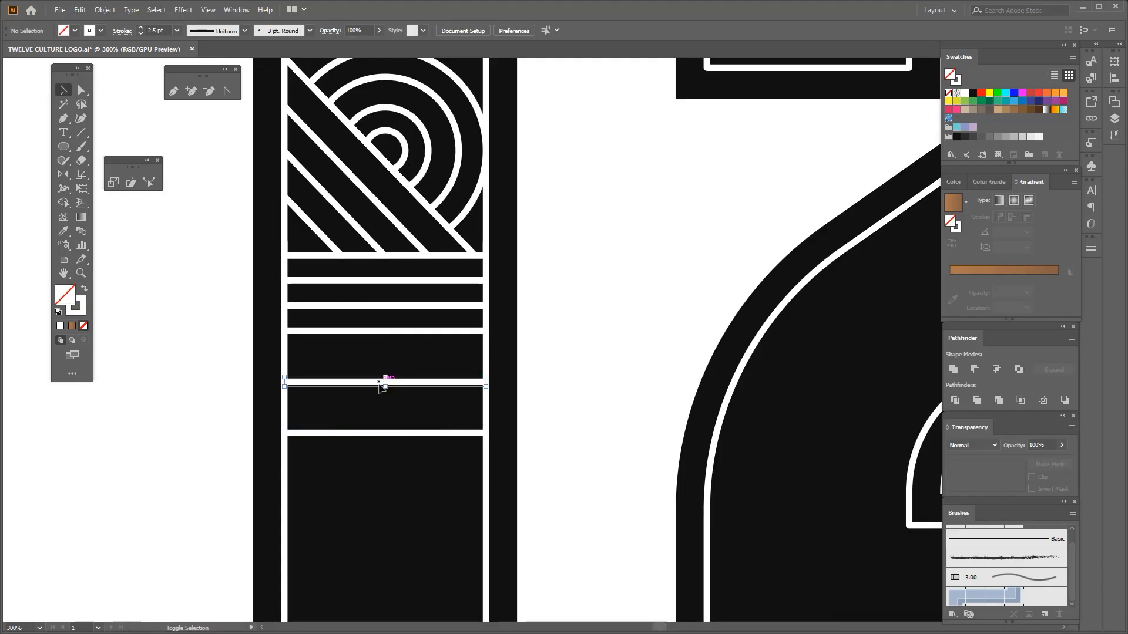
{"action": "left_click_drag", "start_coordinate": [386, 389], "coordinate": [385, 380]}
Draw a left-pointing chevron across the two taller bands with the Pen tool, its tip on the middle line
{"action": "scroll", "coordinate": [339, 359], "scroll_direction": "up", "scroll_amount": 1}
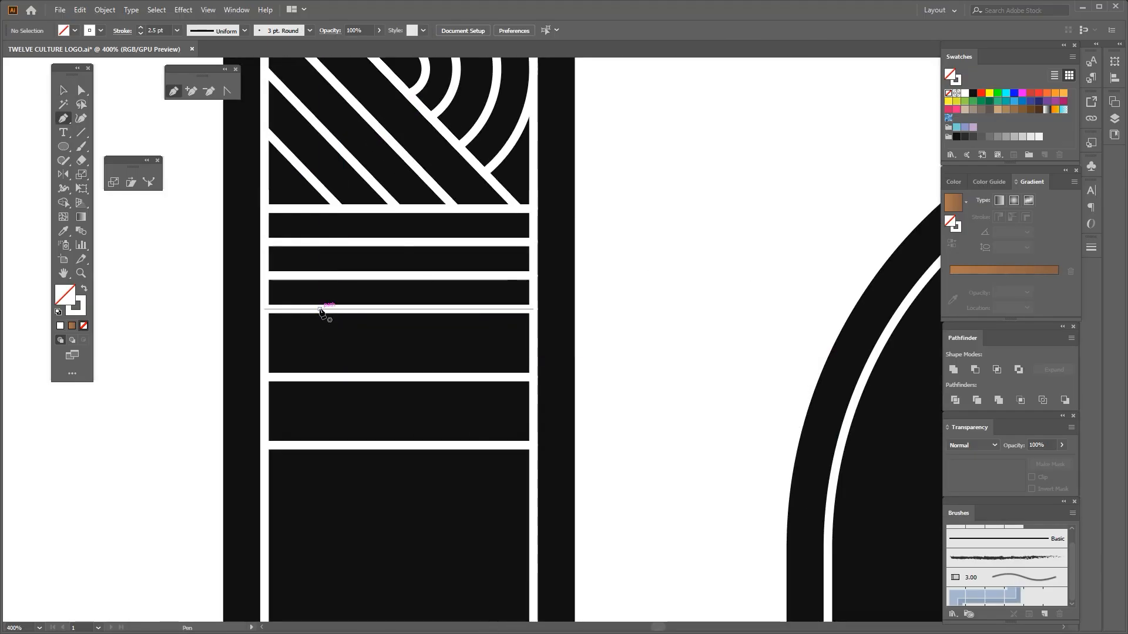
{"action": "scroll", "coordinate": [321, 311], "scroll_direction": "up", "scroll_amount": 1}
{"action": "left_click", "coordinate": [355, 236]}
{"action": "left_click", "coordinate": [318, 338]}
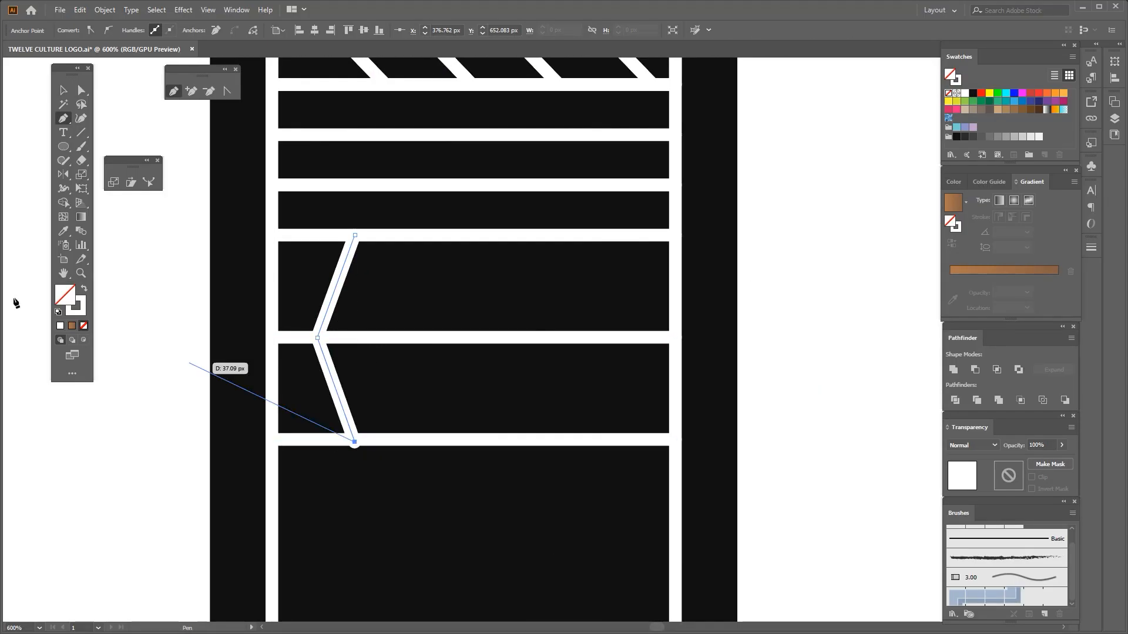
{"action": "scroll", "coordinate": [342, 430], "scroll_direction": "up", "scroll_amount": 2}
{"action": "scroll", "coordinate": [389, 436], "scroll_direction": "down", "scroll_amount": 3}
{"action": "left_click_drag", "start_coordinate": [376, 459], "coordinate": [346, 451]}
{"action": "left_click", "coordinate": [415, 479]}
Copy the chevron horizontally along the two taller bands and repeat the copy until there are four evenly spaced chevrons
{"action": "key", "text": "v"}
{"action": "left_click", "coordinate": [300, 410]}
{"action": "left_click", "coordinate": [401, 346], "text": "shift"}
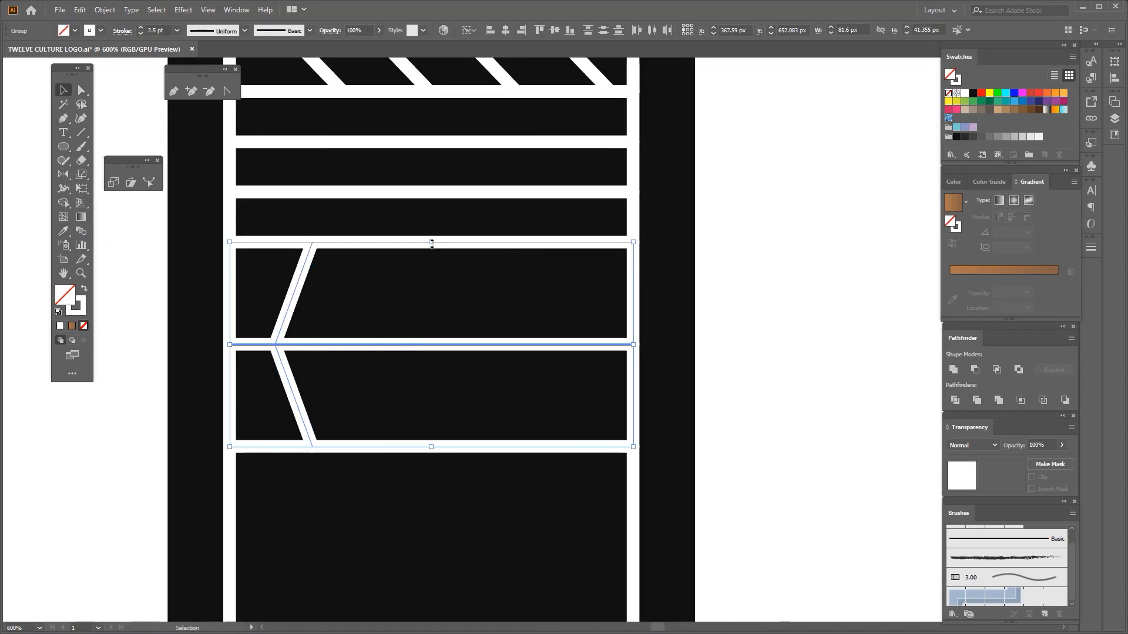
{"action": "left_click", "coordinate": [400, 304]}
{"action": "scroll", "coordinate": [400, 303], "scroll_direction": "down", "scroll_amount": 2}
{"action": "scroll", "coordinate": [376, 317], "scroll_direction": "up", "scroll_amount": 2}
{"action": "left_click_drag", "start_coordinate": [298, 287], "coordinate": [282, 304]}
{"action": "left_click", "coordinate": [317, 314]}
{"action": "scroll", "coordinate": [343, 351], "scroll_direction": "up", "scroll_amount": 1}
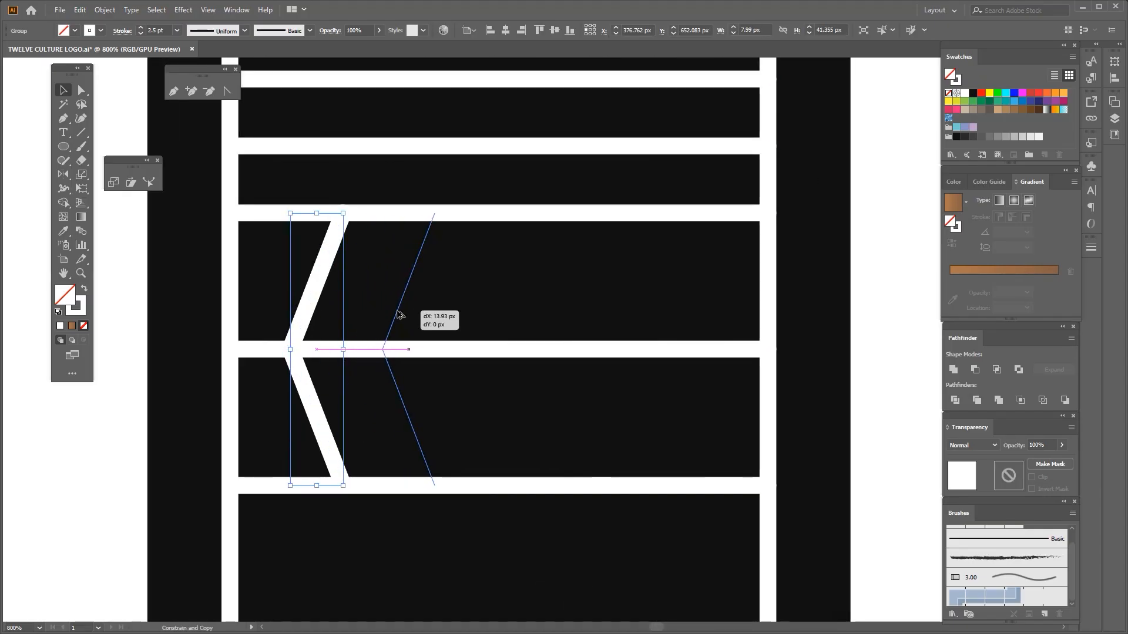
{"action": "left_click_drag", "start_coordinate": [397, 312], "coordinate": [397, 312]}
{"action": "key", "text": "ctrl+d"}
{"action": "key", "text": "ctrl+d"}
Group the four chevrons and shift the group so it sits centred across the two taller bands
{"action": "scroll", "coordinate": [396, 312], "scroll_direction": "down", "scroll_amount": 1}
{"action": "scroll", "coordinate": [396, 312], "scroll_direction": "down", "scroll_amount": 2}
{"action": "left_click_drag", "start_coordinate": [337, 283], "coordinate": [528, 315]}
{"action": "scroll", "coordinate": [512, 315], "scroll_direction": "up", "scroll_amount": 2}
{"action": "left_click_drag", "start_coordinate": [509, 334], "coordinate": [552, 335]}
{"action": "scroll", "coordinate": [529, 334], "scroll_direction": "down", "scroll_amount": 1}
{"action": "scroll", "coordinate": [464, 407], "scroll_direction": "down", "scroll_amount": 1}
{"action": "key", "text": "ctrl+g"}
{"action": "scroll", "coordinate": [362, 319], "scroll_direction": "up", "scroll_amount": 1}
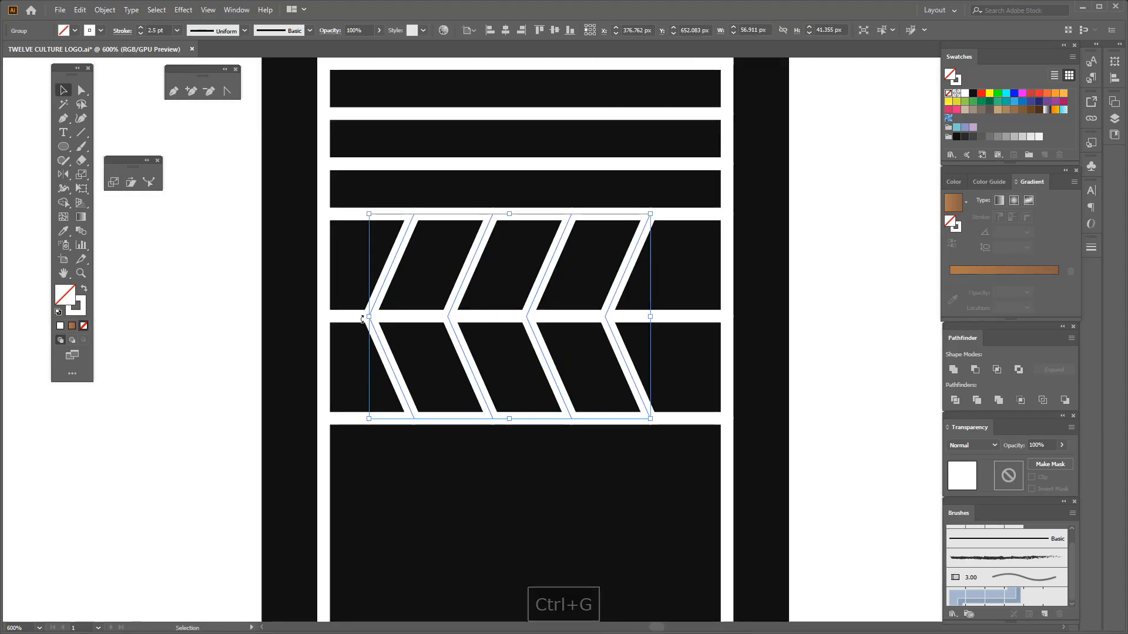
{"action": "left_click_drag", "start_coordinate": [368, 317], "coordinate": [384, 318]}
{"action": "scroll", "coordinate": [394, 311], "scroll_direction": "down", "scroll_amount": 2}
{"action": "scroll", "coordinate": [522, 314], "scroll_direction": "up", "scroll_amount": 2}
{"action": "left_click_drag", "start_coordinate": [524, 312], "coordinate": [551, 312]}
Copy the line below the chevrons straight down to halfway between it and the bottom of the frame
{"action": "left_click", "coordinate": [405, 453]}
{"action": "scroll", "coordinate": [397, 457], "scroll_direction": "down", "scroll_amount": 1}
{"action": "left_click_drag", "start_coordinate": [398, 457], "coordinate": [427, 323]}
{"action": "scroll", "coordinate": [427, 325], "scroll_direction": "down", "scroll_amount": 1}
{"action": "left_click_drag", "start_coordinate": [427, 352], "coordinate": [411, 265]}
{"action": "scroll", "coordinate": [419, 302], "scroll_direction": "up", "scroll_amount": 1}
{"action": "left_click_drag", "start_coordinate": [387, 218], "coordinate": [388, 329]}
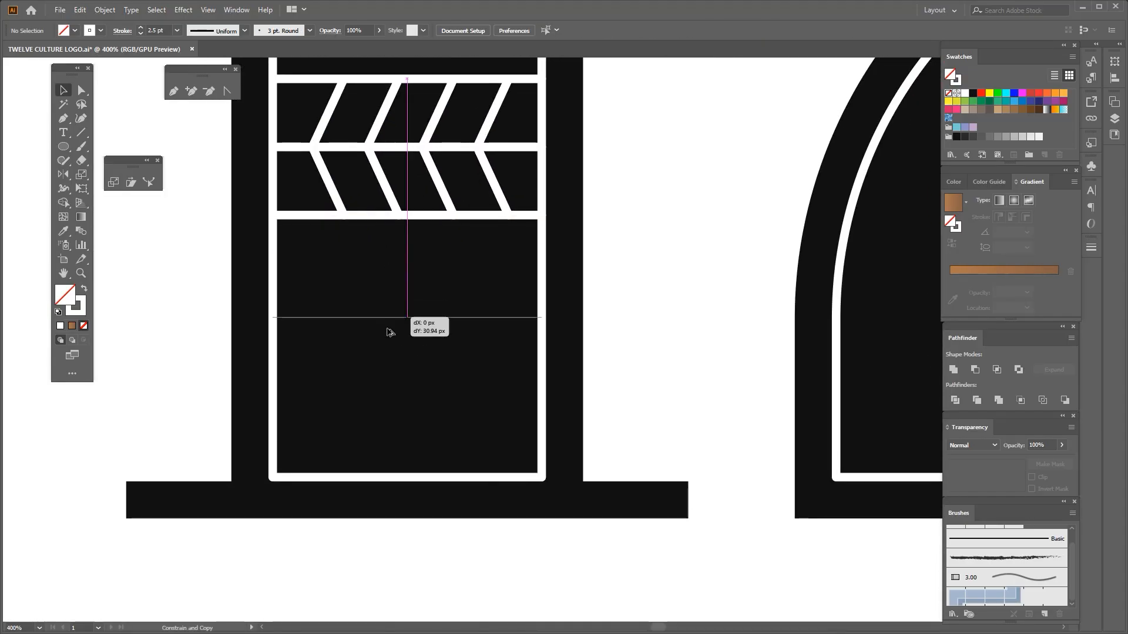
{"action": "left_click_drag", "start_coordinate": [386, 373], "coordinate": [387, 373]}
{"action": "scroll", "coordinate": [388, 371], "scroll_direction": "down", "scroll_amount": 2}
{"action": "scroll", "coordinate": [391, 371], "scroll_direction": "up", "scroll_amount": 1}
{"action": "left_click_drag", "start_coordinate": [388, 323], "coordinate": [383, 327]}
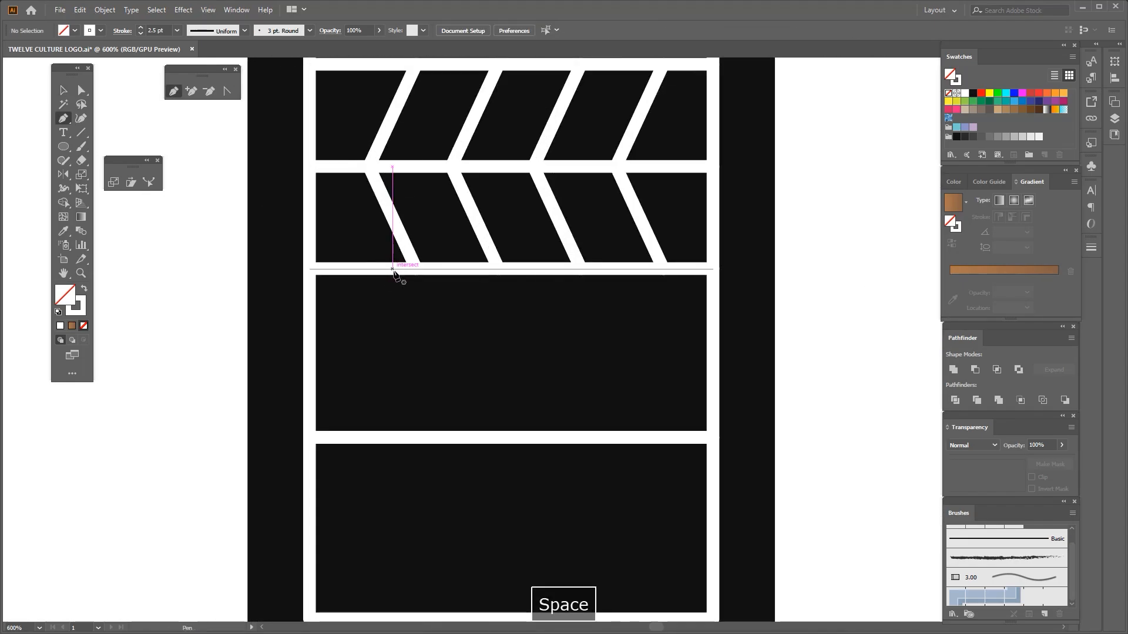
Draw a slanted Pen line from the line below the chevrons down to the left end of the new middle line
{"action": "left_click", "coordinate": [394, 267]}
{"action": "scroll", "coordinate": [397, 267], "scroll_direction": "down", "scroll_amount": 2}
{"action": "scroll", "coordinate": [368, 336], "scroll_direction": "up", "scroll_amount": 1}
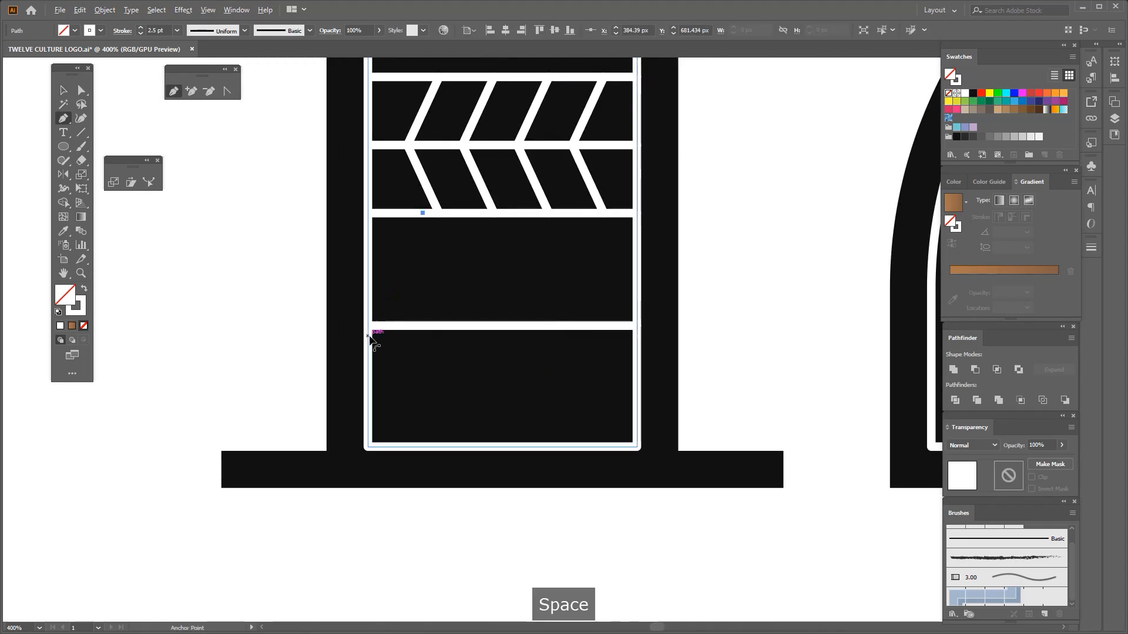
{"action": "left_click", "coordinate": [369, 326]}
{"action": "left_click_drag", "start_coordinate": [392, 328], "coordinate": [343, 310]}
{"action": "key", "text": "ctrl+z"}
{"action": "scroll", "coordinate": [366, 317], "scroll_direction": "up", "scroll_amount": 1}
{"action": "left_click", "coordinate": [353, 299]}
{"action": "left_click", "coordinate": [81, 90]}
{"action": "scroll", "coordinate": [359, 309], "scroll_direction": "up", "scroll_amount": 2}
{"action": "scroll", "coordinate": [345, 315], "scroll_direction": "down", "scroll_amount": 3}
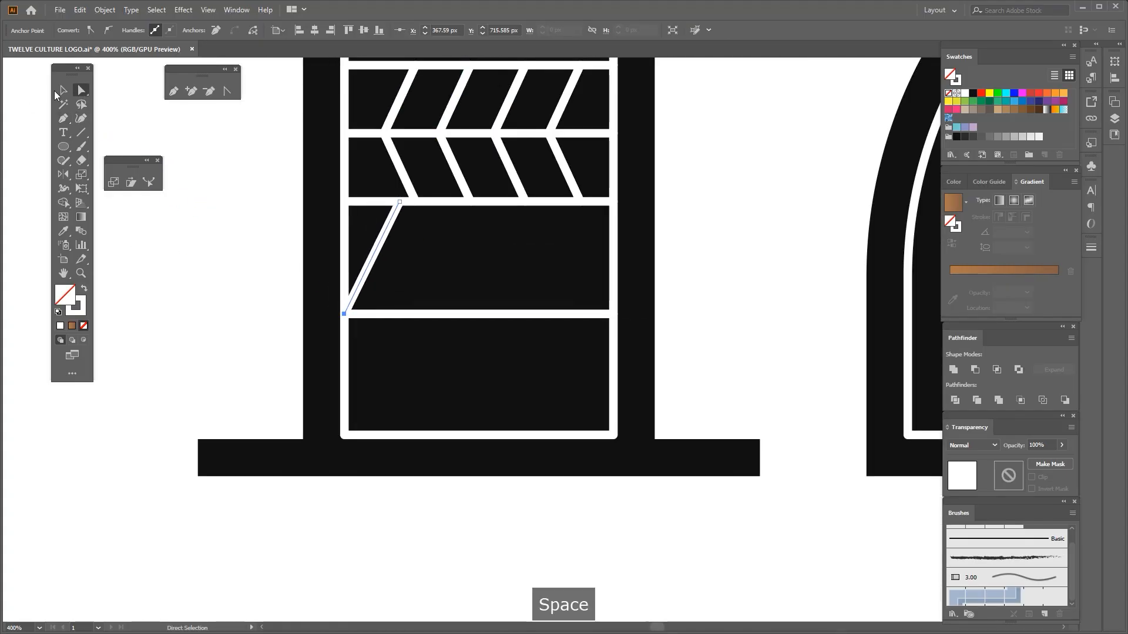
Continue the slanted path with a long diagonal to the frame's bottom line and a short stroke up to its right side
{"action": "left_click", "coordinate": [63, 91]}
{"action": "left_click", "coordinate": [405, 212]}
{"action": "scroll", "coordinate": [406, 212], "scroll_direction": "up", "scroll_amount": 1}
{"action": "left_click_drag", "start_coordinate": [408, 215], "coordinate": [404, 233]}
{"action": "left_click", "coordinate": [384, 208]}
{"action": "scroll", "coordinate": [395, 227], "scroll_direction": "down", "scroll_amount": 2}
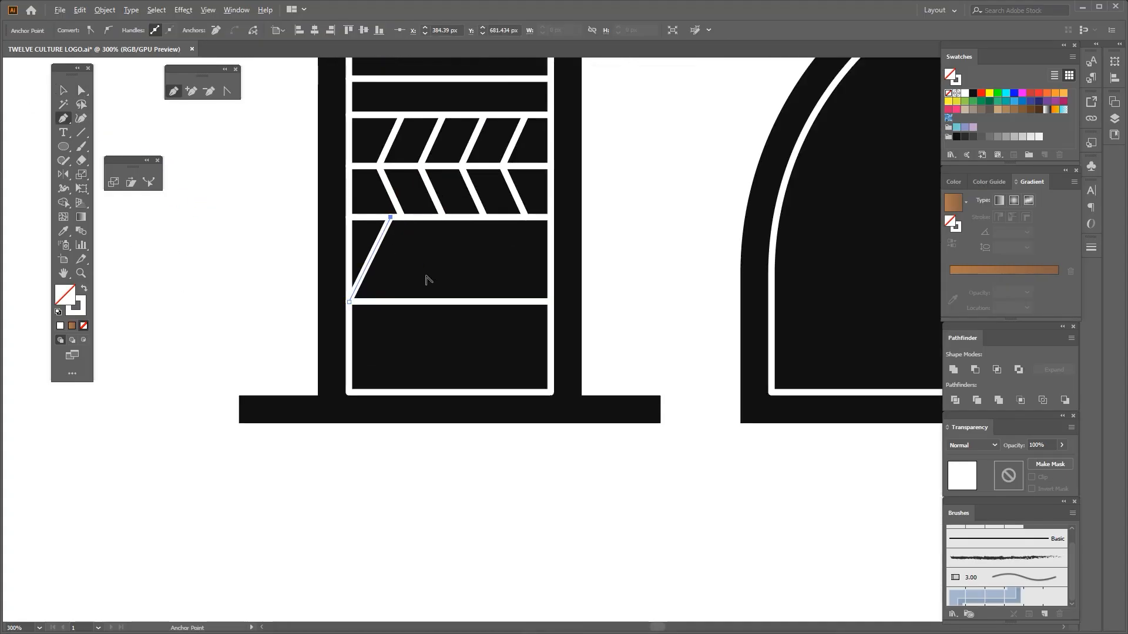
{"action": "scroll", "coordinate": [521, 389], "scroll_direction": "up", "scroll_amount": 1}
{"action": "left_click", "coordinate": [505, 392]}
{"action": "scroll", "coordinate": [546, 327], "scroll_direction": "up", "scroll_amount": 1}
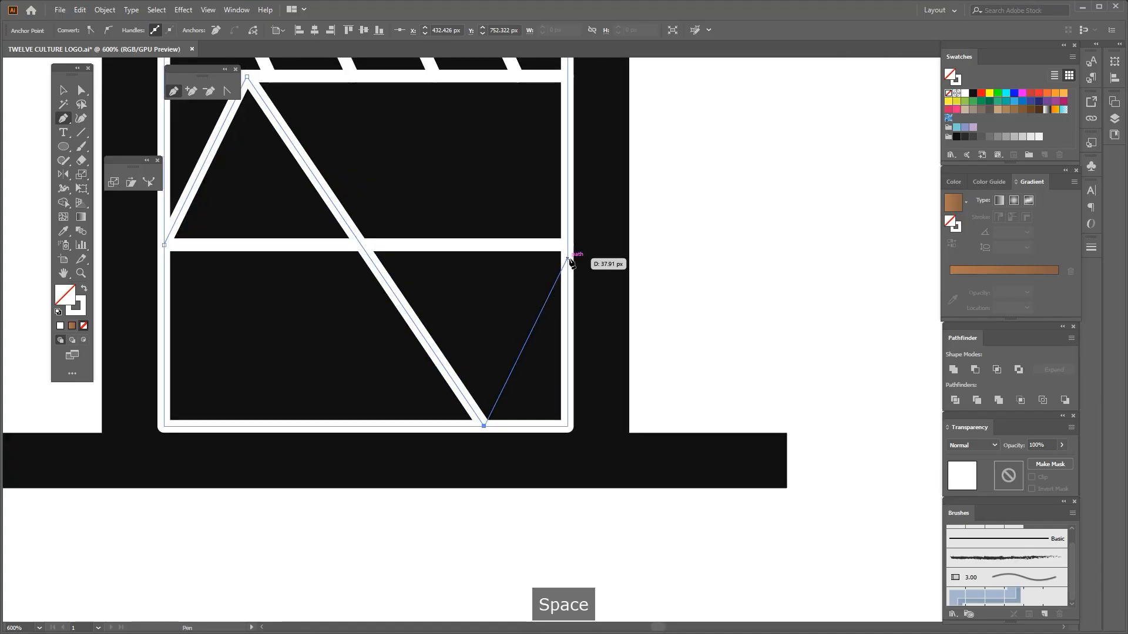
{"action": "left_click", "coordinate": [567, 258]}
Align the zigzag's end point with the middle line's right end and shift its lower and upper corners sideways for even spacing
{"action": "left_click", "coordinate": [81, 91]}
{"action": "scroll", "coordinate": [561, 222], "scroll_direction": "up", "scroll_amount": 1}
{"action": "left_click_drag", "start_coordinate": [570, 269], "coordinate": [569, 251]}
{"action": "key", "text": "ctrl+minus"}
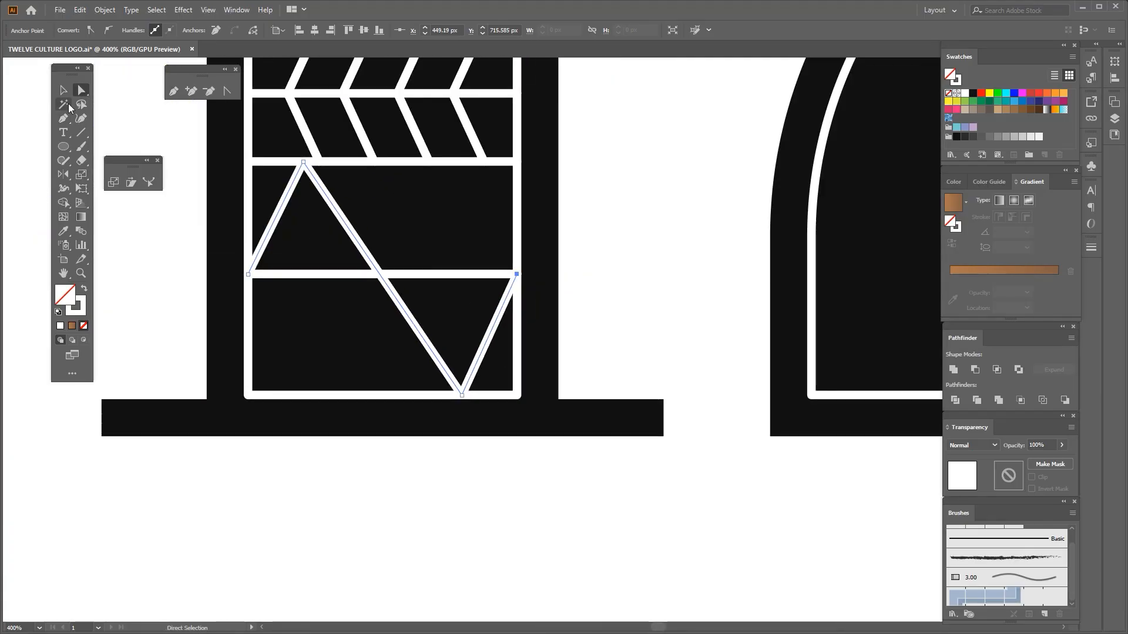
{"action": "scroll", "coordinate": [435, 385], "scroll_direction": "up", "scroll_amount": 1}
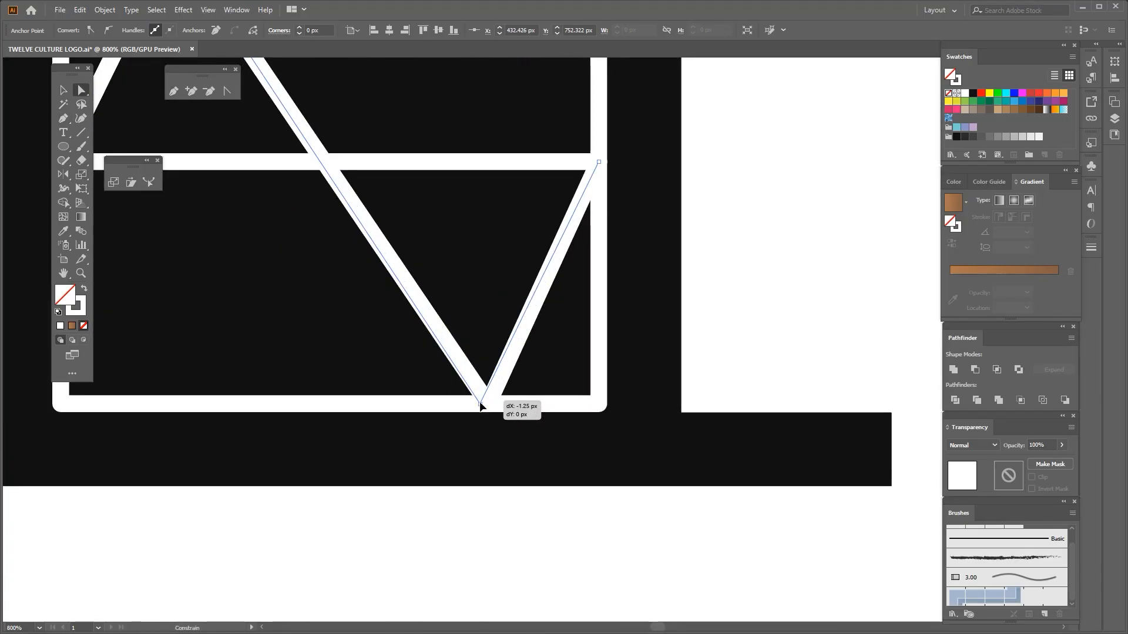
{"action": "left_click_drag", "start_coordinate": [480, 405], "coordinate": [479, 406]}
{"action": "scroll", "coordinate": [478, 394], "scroll_direction": "down", "scroll_amount": 2}
{"action": "scroll", "coordinate": [321, 168], "scroll_direction": "up", "scroll_amount": 2}
{"action": "left_click_drag", "start_coordinate": [321, 167], "coordinate": [344, 163]}
{"action": "scroll", "coordinate": [367, 181], "scroll_direction": "down", "scroll_amount": 3}
{"action": "left_click", "coordinate": [63, 90]}
{"action": "left_click", "coordinate": [203, 144]}
Paste a copy of the zigzag in place and reflect it to form crossing diagonals with triangles
{"action": "scroll", "coordinate": [418, 225], "scroll_direction": "up", "scroll_amount": 1}
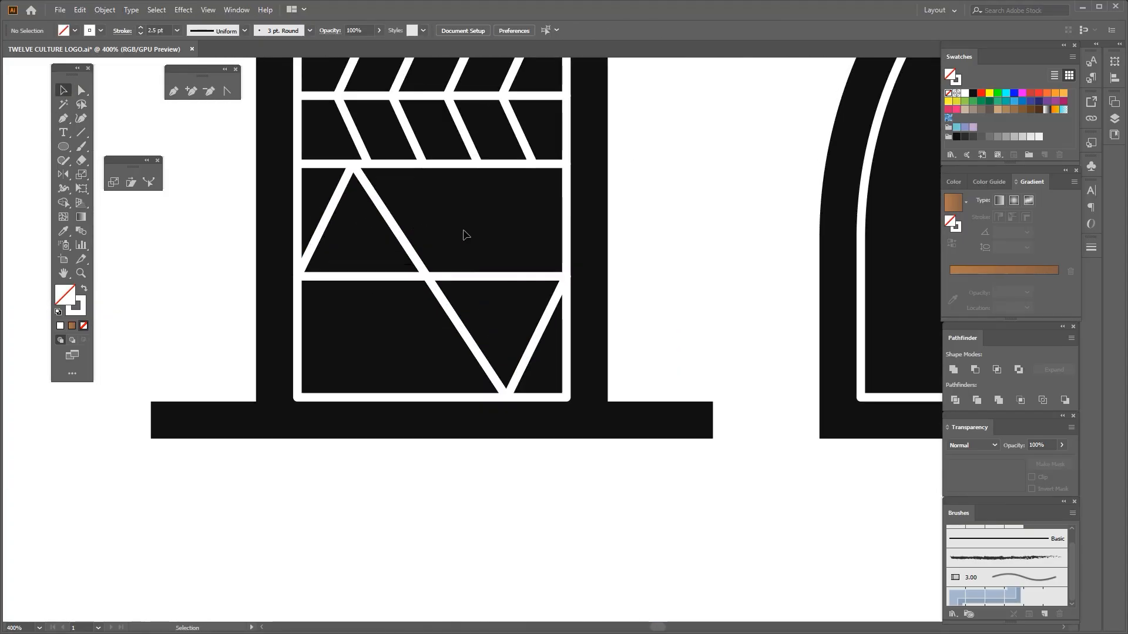
{"action": "left_click", "coordinate": [403, 239]}
{"action": "key", "text": "ctrl+f"}
{"action": "key", "text": "r"}
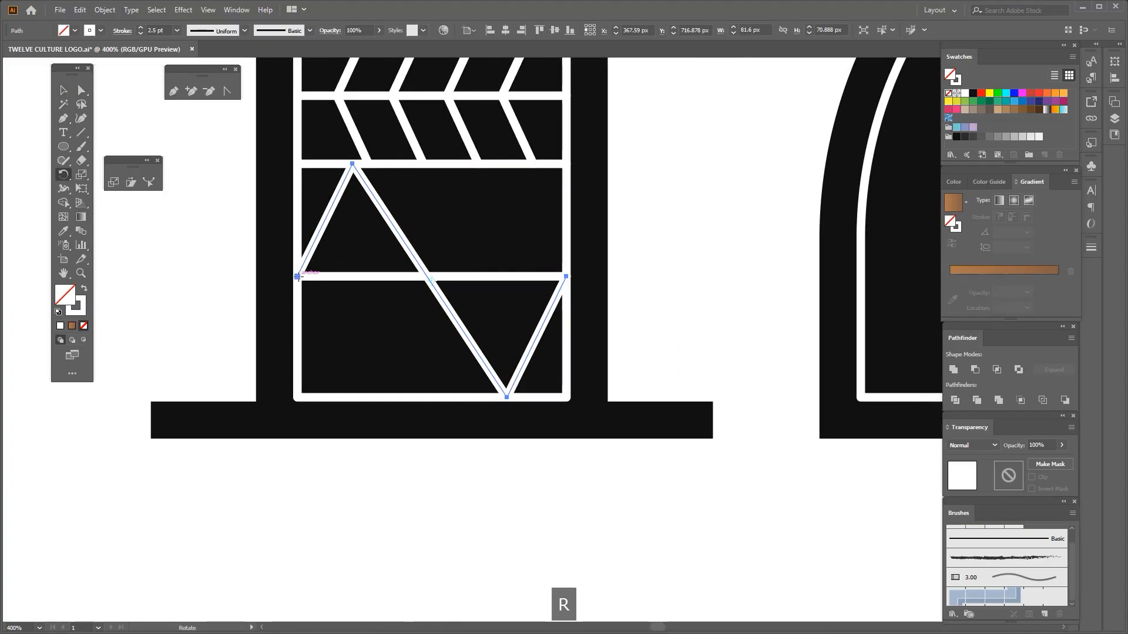
{"action": "key", "text": "o"}
{"action": "left_click", "coordinate": [297, 277]}
{"action": "left_click_drag", "start_coordinate": [320, 326], "coordinate": [346, 342]}
{"action": "scroll", "coordinate": [146, 378], "scroll_direction": "down", "scroll_amount": 1}
{"action": "left_click", "coordinate": [64, 90]}
Move the mirrored zigzag's upper and lower corner points vertically onto the two horizontal frame lines
{"action": "left_click", "coordinate": [81, 90]}
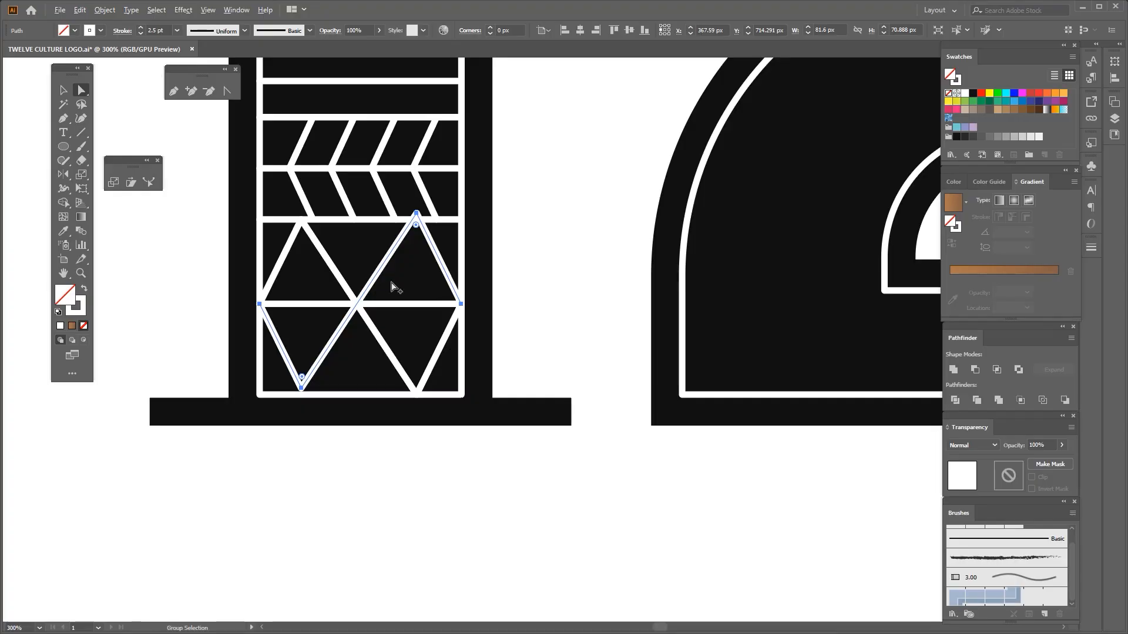
{"action": "scroll", "coordinate": [395, 280], "scroll_direction": "up", "scroll_amount": 1}
{"action": "scroll", "coordinate": [463, 195], "scroll_direction": "up", "scroll_amount": 2}
{"action": "left_click", "coordinate": [385, 182]}
{"action": "left_click_drag", "start_coordinate": [385, 183], "coordinate": [386, 199]}
{"action": "scroll", "coordinate": [410, 212], "scroll_direction": "down", "scroll_amount": 2}
{"action": "scroll", "coordinate": [262, 407], "scroll_direction": "up", "scroll_amount": 2}
{"action": "left_click_drag", "start_coordinate": [224, 453], "coordinate": [223, 469]}
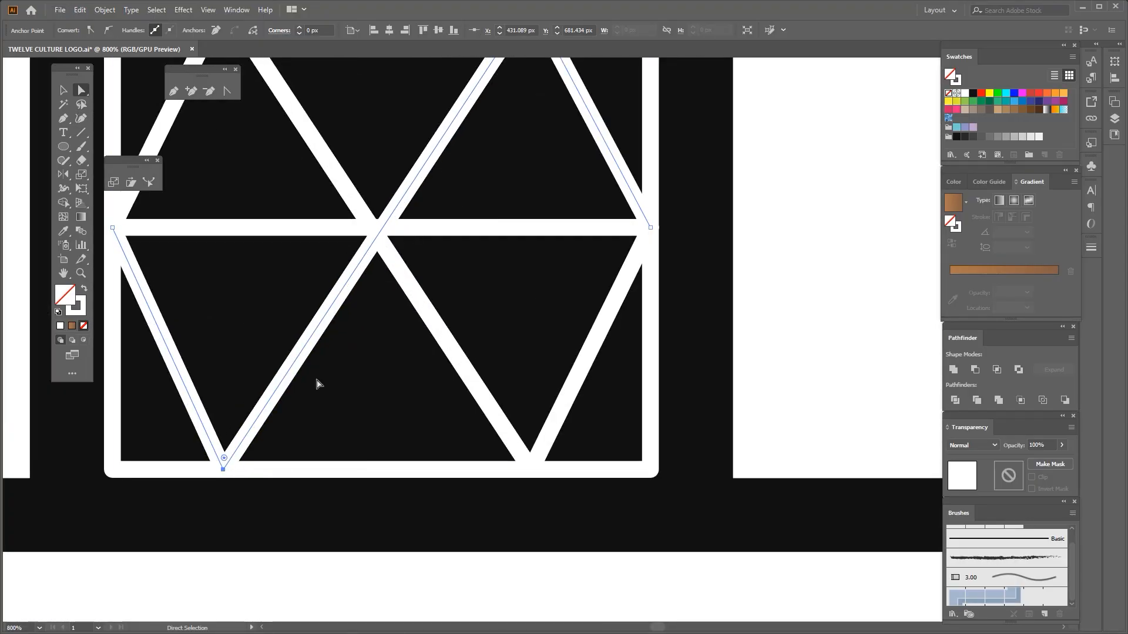
{"action": "left_click", "coordinate": [318, 382]}
{"action": "scroll", "coordinate": [336, 375], "scroll_direction": "down", "scroll_amount": 4}
Draw a small circle centred on the lower-left corner of the inline frame at the end of the 2's hook
{"action": "left_click", "coordinate": [63, 90]}
{"action": "left_click_drag", "start_coordinate": [411, 229], "coordinate": [235, 392]}
{"action": "left_click", "coordinate": [63, 146]}
{"action": "scroll", "coordinate": [296, 255], "scroll_direction": "up", "scroll_amount": 2}
{"action": "left_click_drag", "start_coordinate": [320, 299], "coordinate": [353, 371]}
{"action": "key", "text": "ctrl+z"}
{"action": "mouse_move", "coordinate": [320, 299]}
{"action": "left_mouse_down"}
{"action": "mouse_move", "coordinate": [353, 372]}
{"action": "mouse_move", "coordinate": [339, 353]}
{"action": "left_mouse_up"}
{"action": "key", "text": "v"}
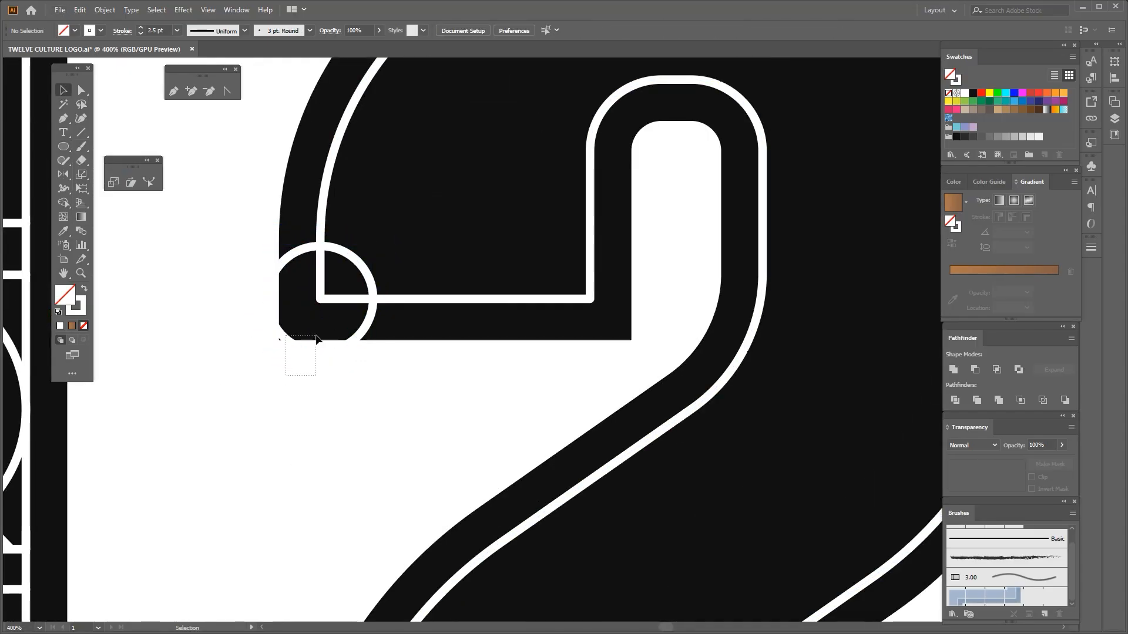
Paste copies of the circle in place and enlarge them into concentric rings around the corner of the 2's hook
{"action": "key", "text": "ctrl+c"}
{"action": "key", "text": "ctrl+f"}
{"action": "scroll", "coordinate": [371, 310], "scroll_direction": "up", "scroll_amount": 1}
{"action": "left_click_drag", "start_coordinate": [375, 293], "coordinate": [579, 296]}
{"action": "key", "text": "a"}
{"action": "key", "text": "ctrl+c"}
{"action": "scroll", "coordinate": [488, 294], "scroll_direction": "down", "scroll_amount": 1}
{"action": "key", "text": "ctrl+c"}
{"action": "key", "text": "ctrl+f"}
{"action": "left_click_drag", "start_coordinate": [555, 175], "coordinate": [402, 272]}
{"action": "scroll", "coordinate": [452, 270], "scroll_direction": "down", "scroll_amount": 2}
{"action": "left_click_drag", "start_coordinate": [516, 284], "coordinate": [550, 283]}
Finish the rings as five concentric arcs that stay inside the inline frame of the 2's hook
{"action": "scroll", "coordinate": [493, 188], "scroll_direction": "up", "scroll_amount": 1}
{"action": "left_click_drag", "start_coordinate": [492, 185], "coordinate": [462, 245]}
{"action": "scroll", "coordinate": [484, 194], "scroll_direction": "up", "scroll_amount": 1}
{"action": "left_click_drag", "start_coordinate": [570, 399], "coordinate": [575, 400]}
{"action": "scroll", "coordinate": [477, 310], "scroll_direction": "down", "scroll_amount": 2}
{"action": "left_click", "coordinate": [413, 235], "text": "shift"}
{"action": "scroll", "coordinate": [405, 353], "scroll_direction": "up", "scroll_amount": 1}
{"action": "left_click_drag", "start_coordinate": [259, 144], "coordinate": [386, 407]}
{"action": "key", "text": "v"}
{"action": "left_click", "coordinate": [235, 506]}
{"action": "scroll", "coordinate": [164, 531], "scroll_direction": "down", "scroll_amount": 1}
Copy the upper three zigzag lines from the 1 to above the 2, group them and turn them upright
{"action": "left_click_drag", "start_coordinate": [165, 532], "coordinate": [313, 533]}
{"action": "left_click_drag", "start_coordinate": [221, 254], "coordinate": [232, 334]}
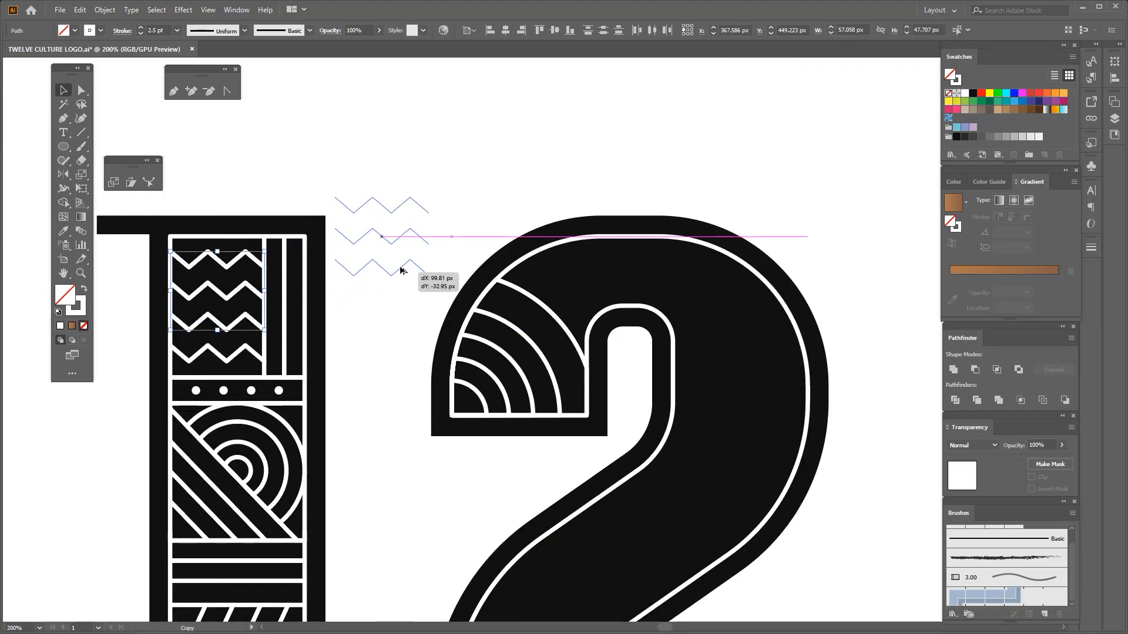
{"action": "left_click_drag", "start_coordinate": [402, 271], "coordinate": [536, 238]}
{"action": "key", "text": "ctrl+g"}
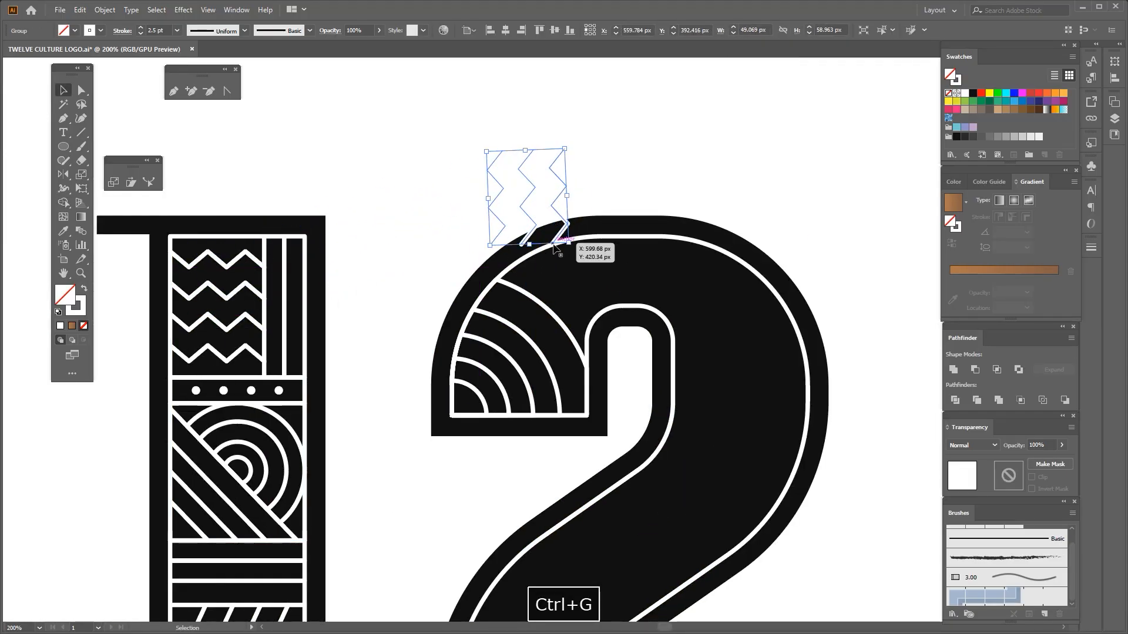
Move the upright zigzag group into the 2's upper-left arch and resize it to about 39 by 47 px
{"action": "scroll", "coordinate": [535, 238], "scroll_direction": "up", "scroll_amount": 1}
{"action": "left_click_drag", "start_coordinate": [463, 285], "coordinate": [464, 285]}
{"action": "left_click", "coordinate": [526, 157]}
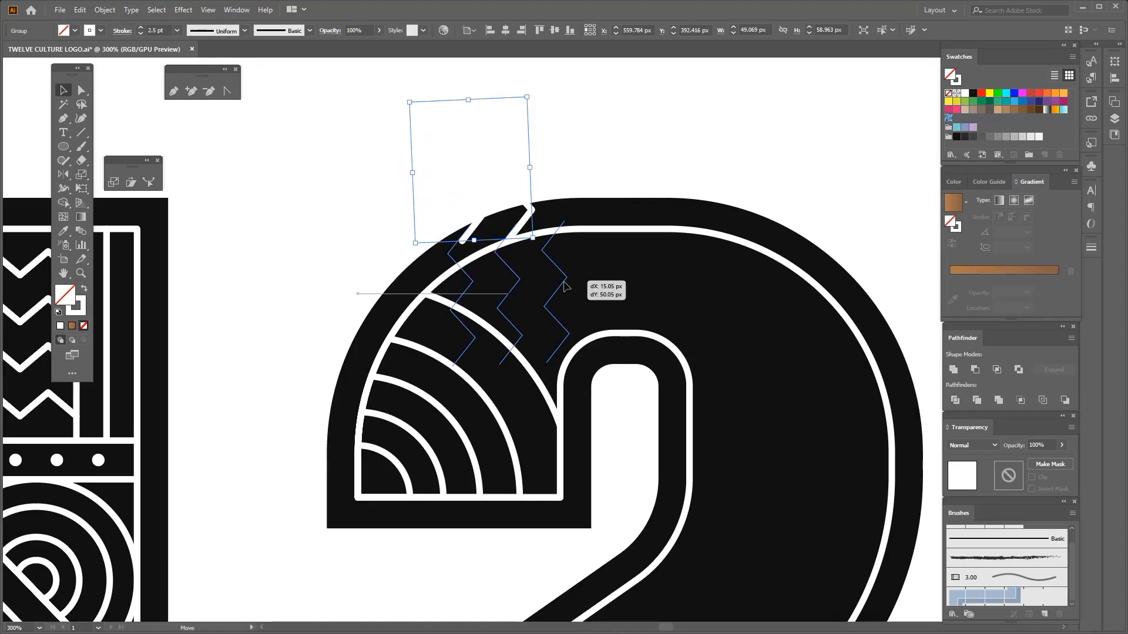
{"action": "mouse_move", "coordinate": [565, 286]}
{"action": "left_mouse_down"}
{"action": "mouse_move", "coordinate": [568, 300]}
{"action": "mouse_move", "coordinate": [575, 292]}
{"action": "left_mouse_up"}
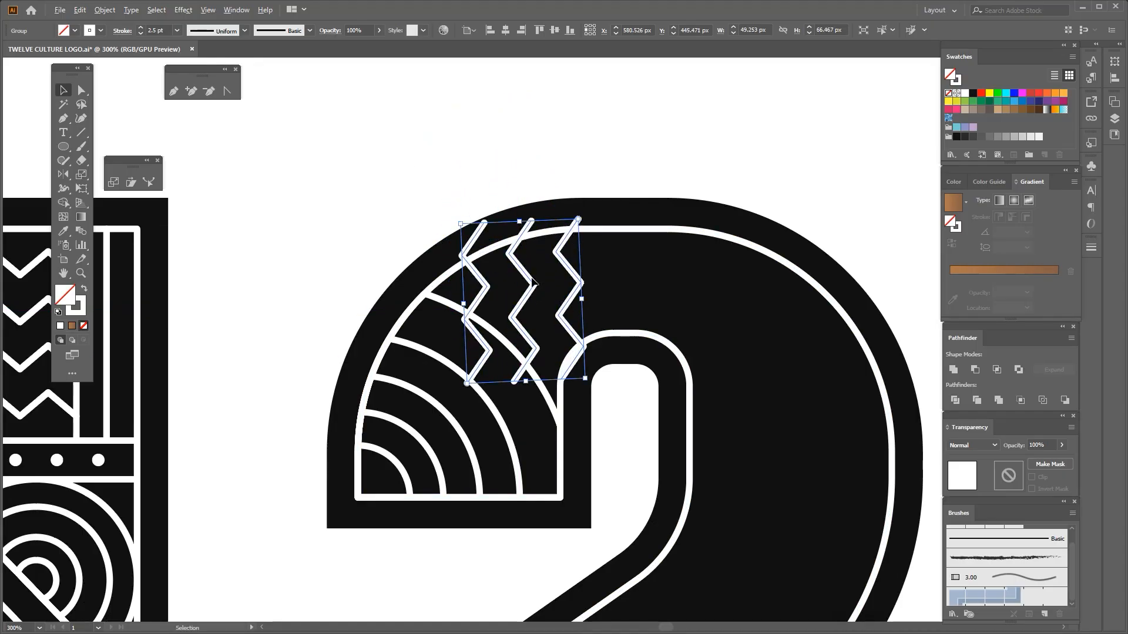
{"action": "scroll", "coordinate": [533, 282], "scroll_direction": "up", "scroll_amount": 1}
{"action": "left_click_drag", "start_coordinate": [515, 201], "coordinate": [516, 226]}
{"action": "key", "text": "ctrl+z"}
{"action": "left_click_drag", "start_coordinate": [525, 414], "coordinate": [540, 375]}
{"action": "scroll", "coordinate": [518, 291], "scroll_direction": "down", "scroll_amount": 1}
{"action": "left_click_drag", "start_coordinate": [518, 291], "coordinate": [458, 294]}
{"action": "scroll", "coordinate": [458, 294], "scroll_direction": "up", "scroll_amount": 1}
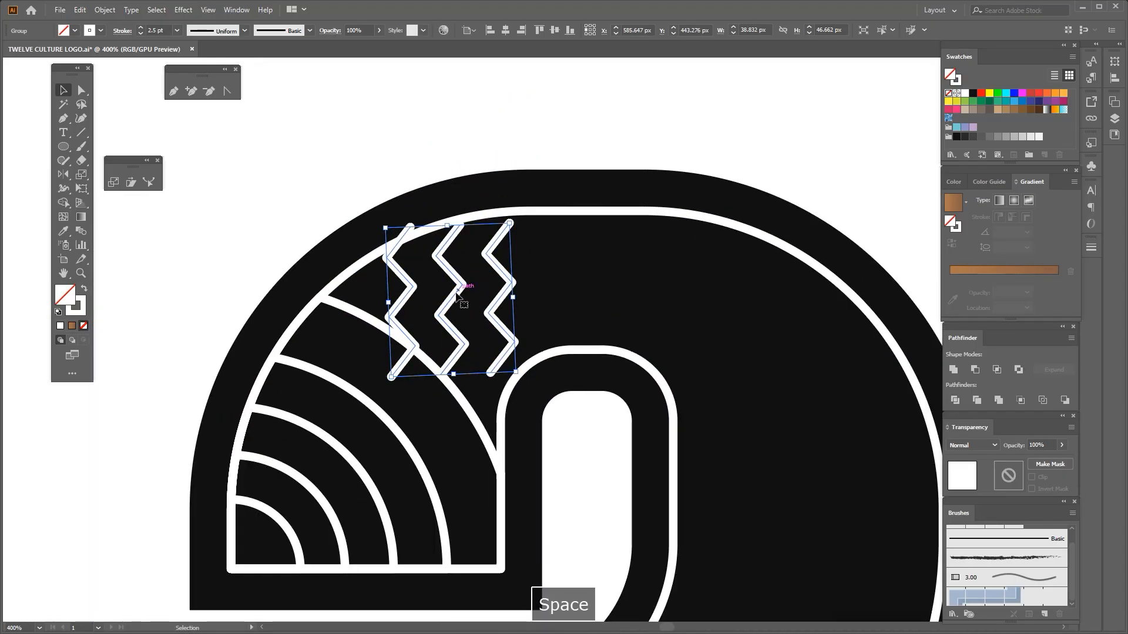
Try flipping the zigzag group top to bottom, and undo the reflection
{"action": "left_click_drag", "start_coordinate": [538, 267], "coordinate": [32, 138]}
{"action": "key", "text": "o"}
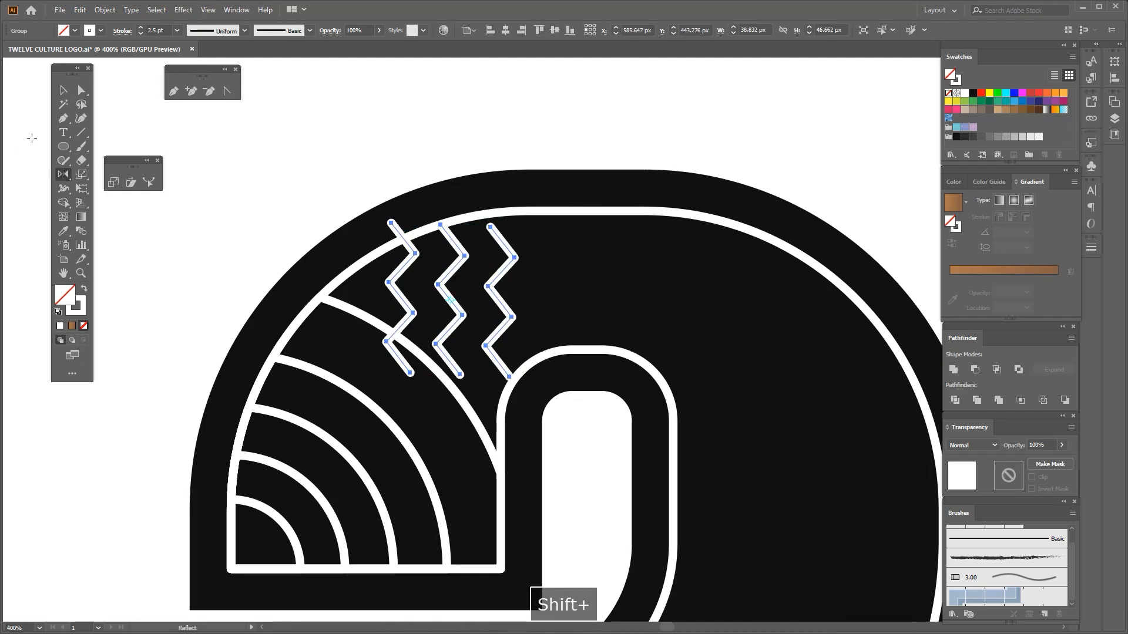
{"action": "key", "text": "ctrl+z"}
Try extending the zigzag lines with a copy of the group placed directly below, and delete that copy
{"action": "scroll", "coordinate": [455, 270], "scroll_direction": "up", "scroll_amount": 1}
{"action": "scroll", "coordinate": [468, 277], "scroll_direction": "down", "scroll_amount": 2}
{"action": "left_click_drag", "start_coordinate": [462, 288], "coordinate": [499, 399]}
{"action": "scroll", "coordinate": [501, 285], "scroll_direction": "up", "scroll_amount": 1}
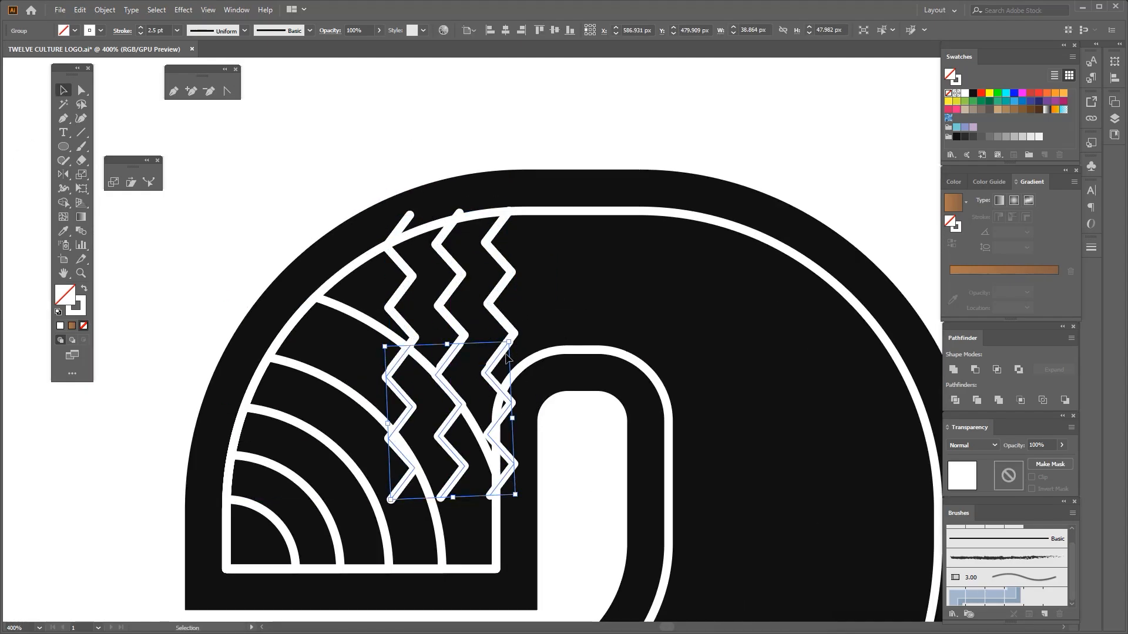
{"action": "scroll", "coordinate": [502, 311], "scroll_direction": "up", "scroll_amount": 3}
{"action": "scroll", "coordinate": [500, 324], "scroll_direction": "down", "scroll_amount": 3}
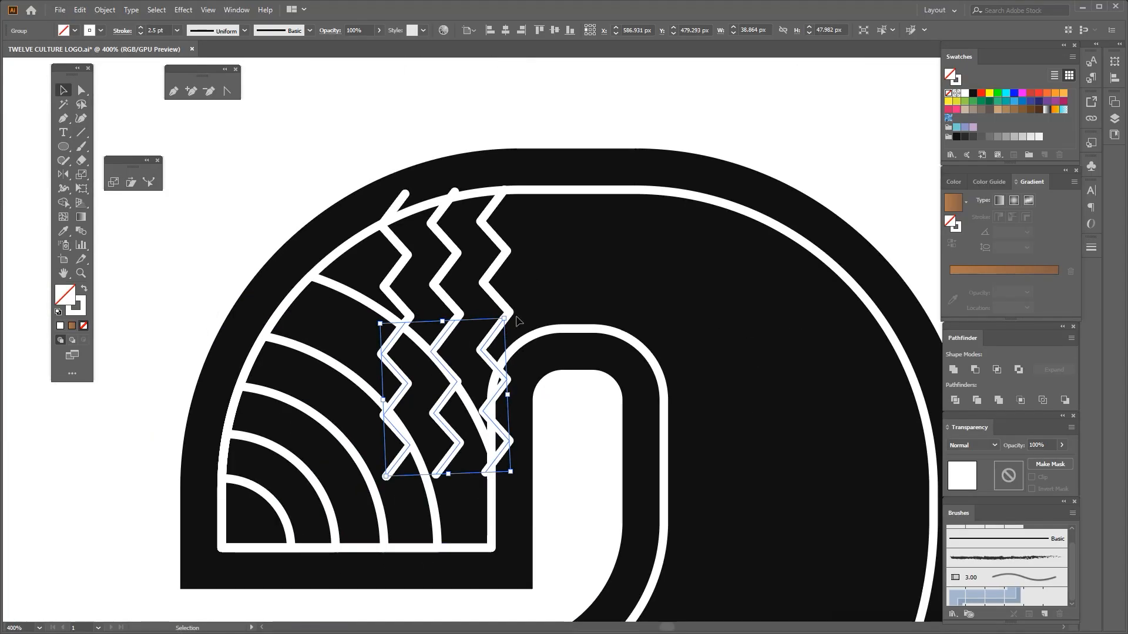
{"action": "key", "text": "Delete"}
Stretch the zigzag group downward so its lines reach past the outermost arc and the 2's inner curve
{"action": "left_click_drag", "start_coordinate": [451, 353], "coordinate": [456, 385]}
{"action": "scroll", "coordinate": [455, 385], "scroll_direction": "down", "scroll_amount": 1}
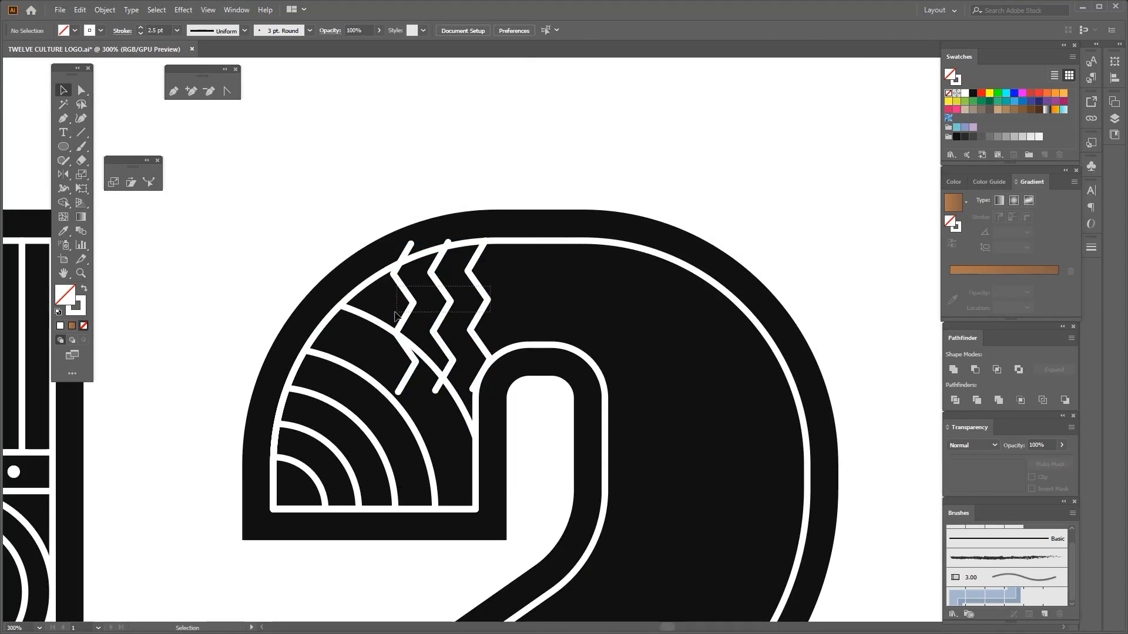
{"action": "left_click", "coordinate": [509, 279]}
{"action": "key", "text": "space"}
{"action": "scroll", "coordinate": [479, 272], "scroll_direction": "down", "scroll_amount": 1}
{"action": "left_click_drag", "start_coordinate": [509, 278], "coordinate": [457, 260]}
{"action": "scroll", "coordinate": [481, 270], "scroll_direction": "up", "scroll_amount": 1}
{"action": "left_click_drag", "start_coordinate": [375, 300], "coordinate": [332, 312]}
{"action": "key", "text": "ctrl+z"}
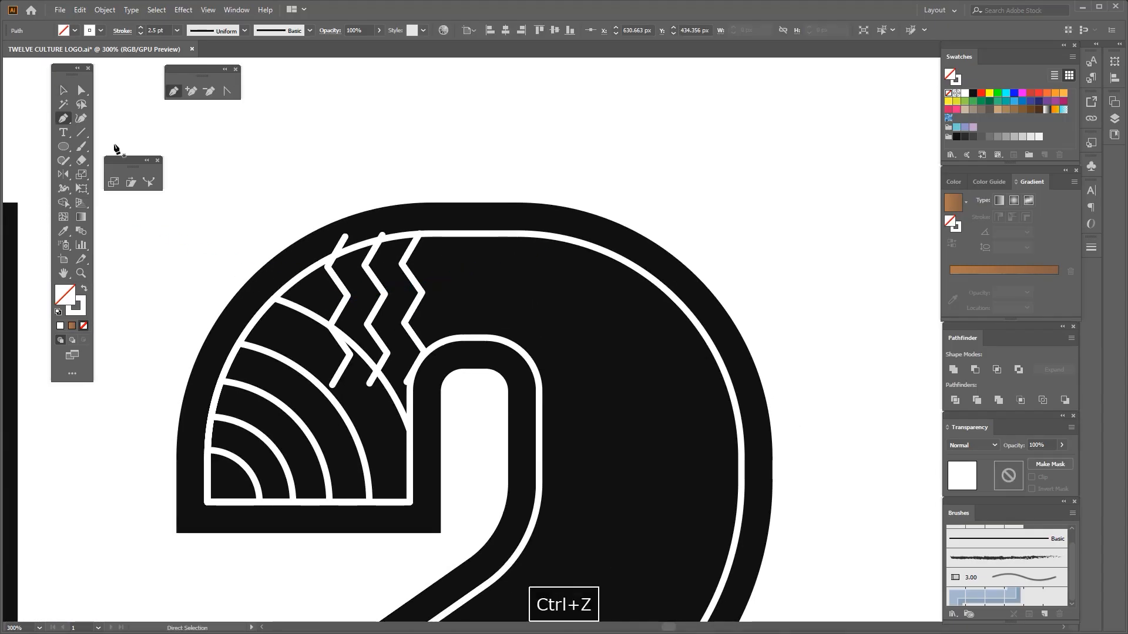
Remove the surplus lower segment of the rightmost zigzag and trim its end to the 2's inner curve
{"action": "left_click", "coordinate": [64, 90]}
{"action": "scroll", "coordinate": [319, 295], "scroll_direction": "up", "scroll_amount": 1}
{"action": "left_click", "coordinate": [351, 305]}
{"action": "left_click", "coordinate": [81, 90]}
{"action": "scroll", "coordinate": [287, 339], "scroll_direction": "up", "scroll_amount": 1}
{"action": "left_click_drag", "start_coordinate": [458, 370], "coordinate": [463, 382]}
{"action": "key", "text": "space"}
{"action": "scroll", "coordinate": [531, 397], "scroll_direction": "up", "scroll_amount": 2}
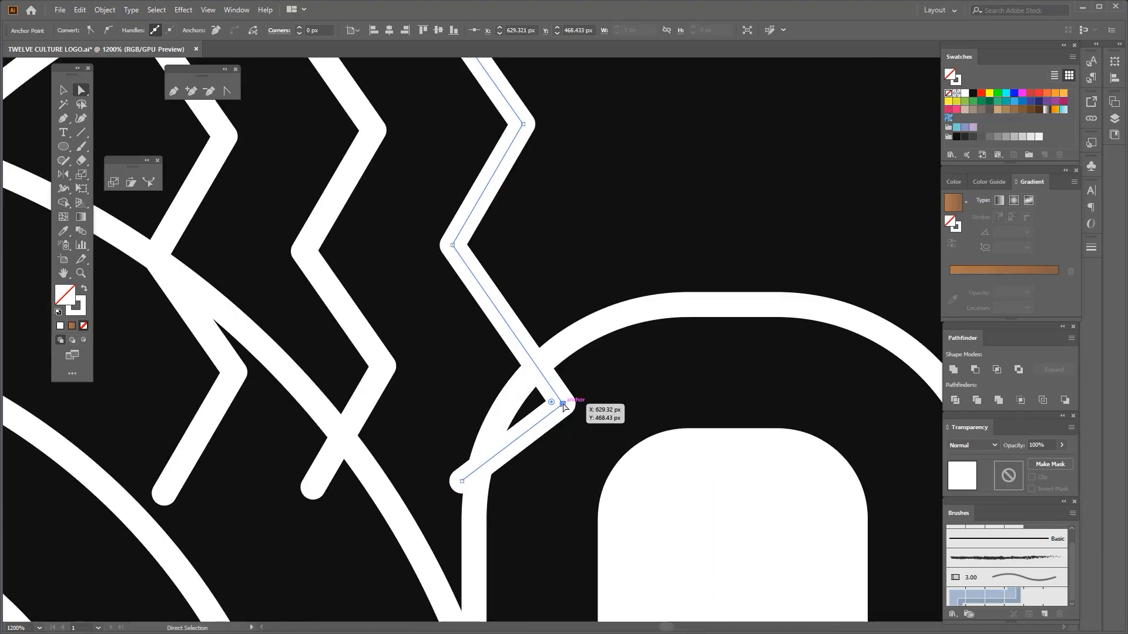
{"action": "key", "text": "Delete"}
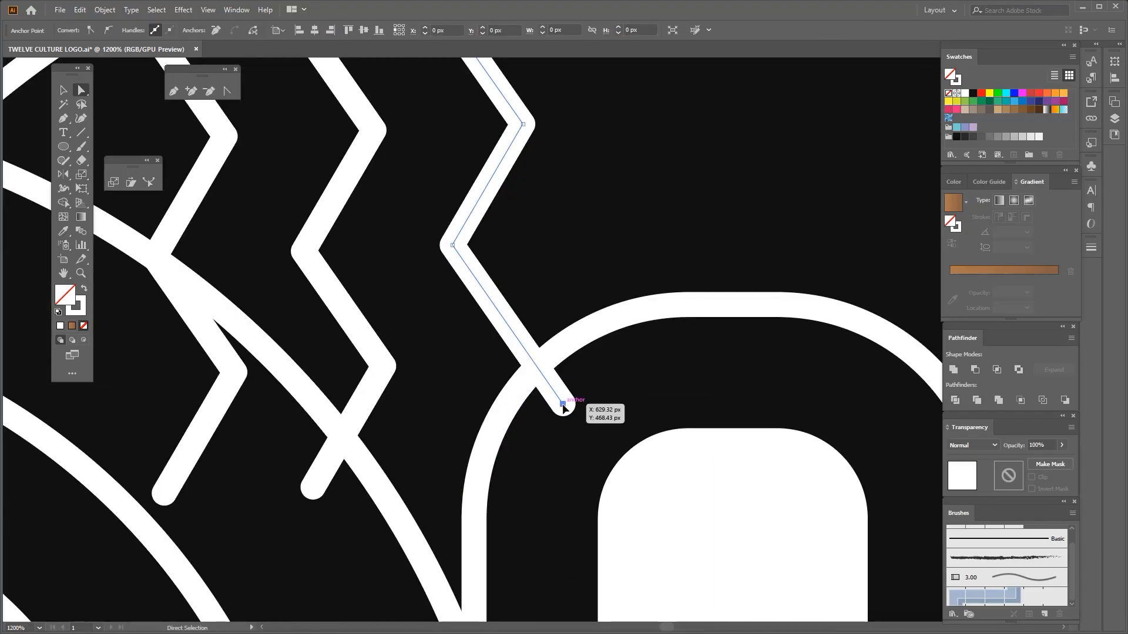
{"action": "key", "text": "ctrl+minus"}
{"action": "left_click_drag", "start_coordinate": [538, 369], "coordinate": [492, 379]}
Trim the lower ends of the middle and left zigzags to the outermost arc
{"action": "scroll", "coordinate": [399, 340], "scroll_direction": "up", "scroll_amount": 1}
{"action": "key", "text": "space"}
{"action": "left_click_drag", "start_coordinate": [399, 340], "coordinate": [397, 365]}
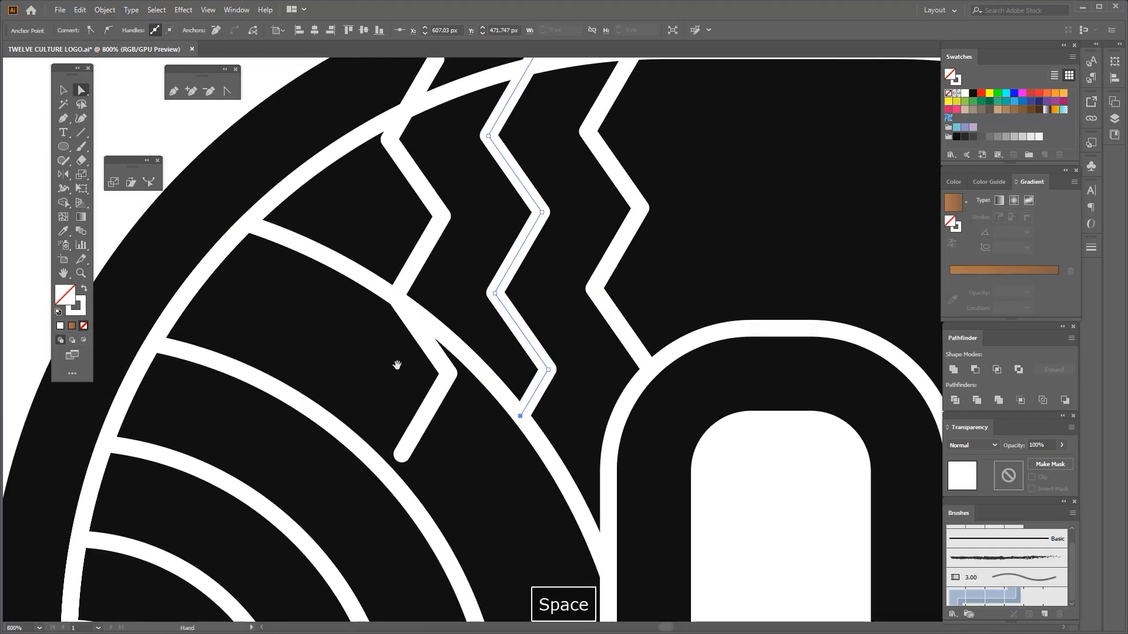
{"action": "key", "text": "Delete"}
{"action": "scroll", "coordinate": [419, 394], "scroll_direction": "up", "scroll_amount": 4}
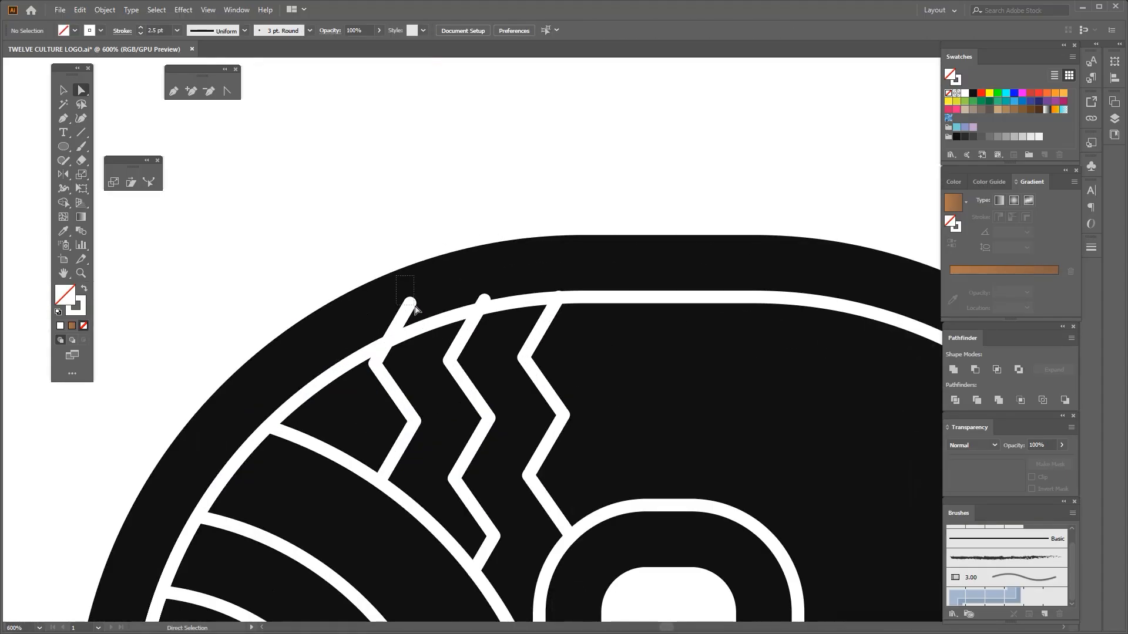
Trim the upper ends of all three zigzags to the 2's outer inline stroke, deleting the left zigzag's overshooting segment
{"action": "left_click", "coordinate": [407, 306]}
{"action": "left_click_drag", "start_coordinate": [410, 308], "coordinate": [353, 373]}
{"action": "left_click", "coordinate": [379, 355]}
{"action": "key", "text": "Delete"}
{"action": "left_click", "coordinate": [508, 303]}
{"action": "left_click_drag", "start_coordinate": [507, 303], "coordinate": [501, 313]}
{"action": "left_click_drag", "start_coordinate": [605, 299], "coordinate": [602, 303]}
{"action": "scroll", "coordinate": [610, 311], "scroll_direction": "down", "scroll_amount": 4}
{"action": "key", "text": "space"}
{"action": "left_click_drag", "start_coordinate": [645, 324], "coordinate": [483, 300]}
{"action": "scroll", "coordinate": [481, 297], "scroll_direction": "up", "scroll_amount": 1}
{"action": "left_click", "coordinate": [474, 295]}
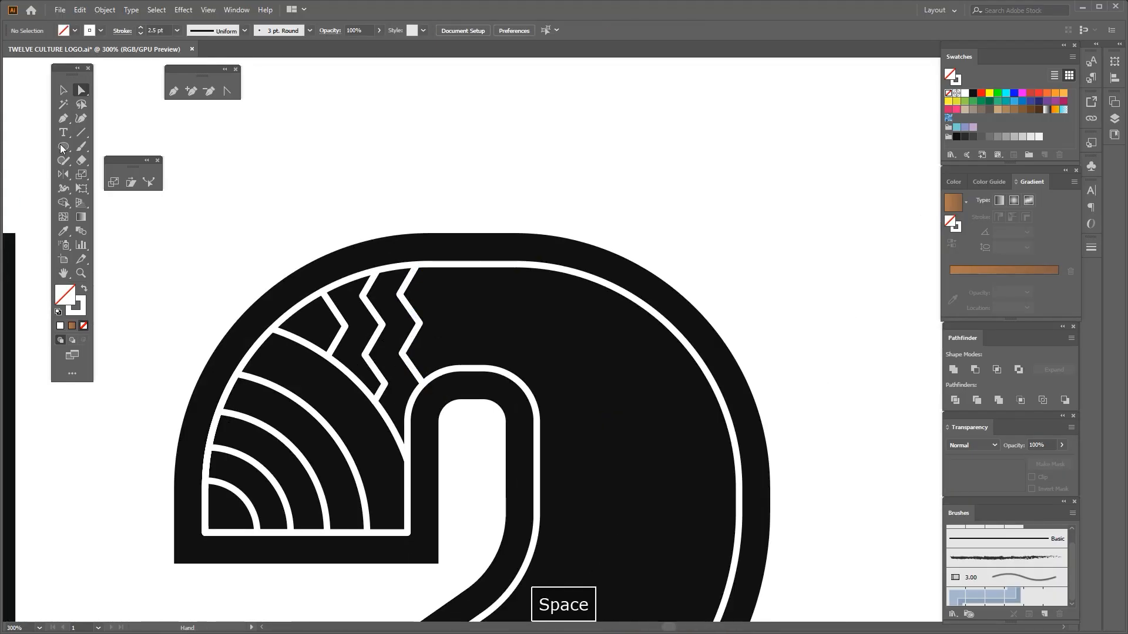
Draw a vertical line about 43 px long from the top inline stroke to the inner arch, beside the rightmost zigzag
{"action": "key", "text": "v"}
{"action": "scroll", "coordinate": [411, 279], "scroll_direction": "down", "scroll_amount": 1}
{"action": "scroll", "coordinate": [428, 292], "scroll_direction": "up", "scroll_amount": 1}
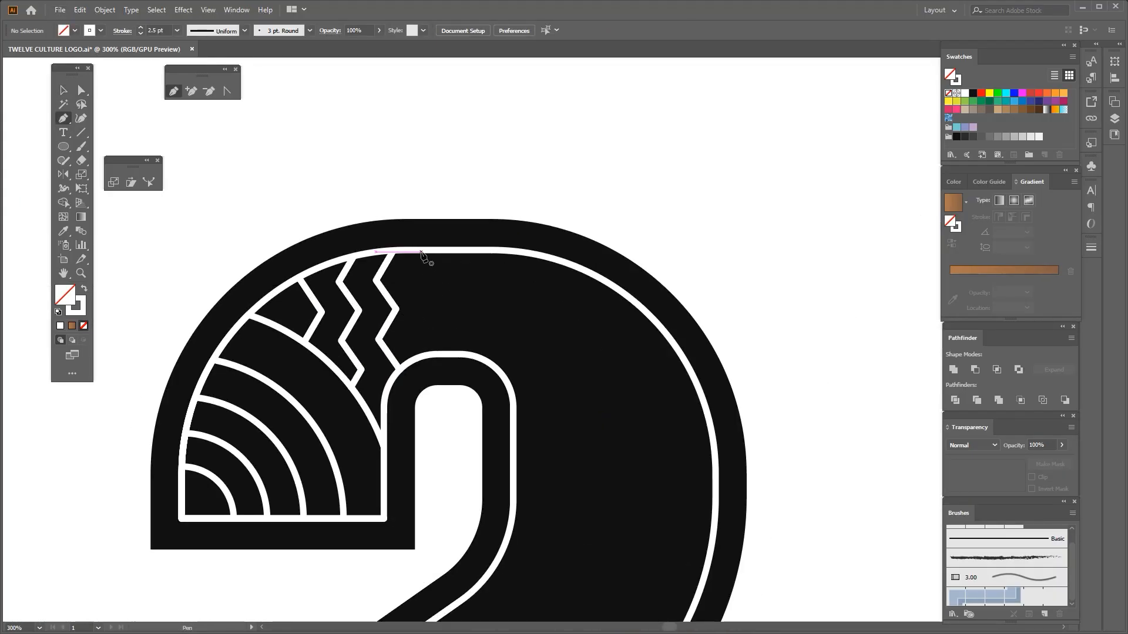
{"action": "left_click", "coordinate": [421, 254]}
{"action": "scroll", "coordinate": [426, 345], "scroll_direction": "up", "scroll_amount": 1}
{"action": "left_click", "coordinate": [422, 359], "text": "shift"}
Copy the vertical line twice to the right at equal spacing
{"action": "left_click", "coordinate": [421, 287]}
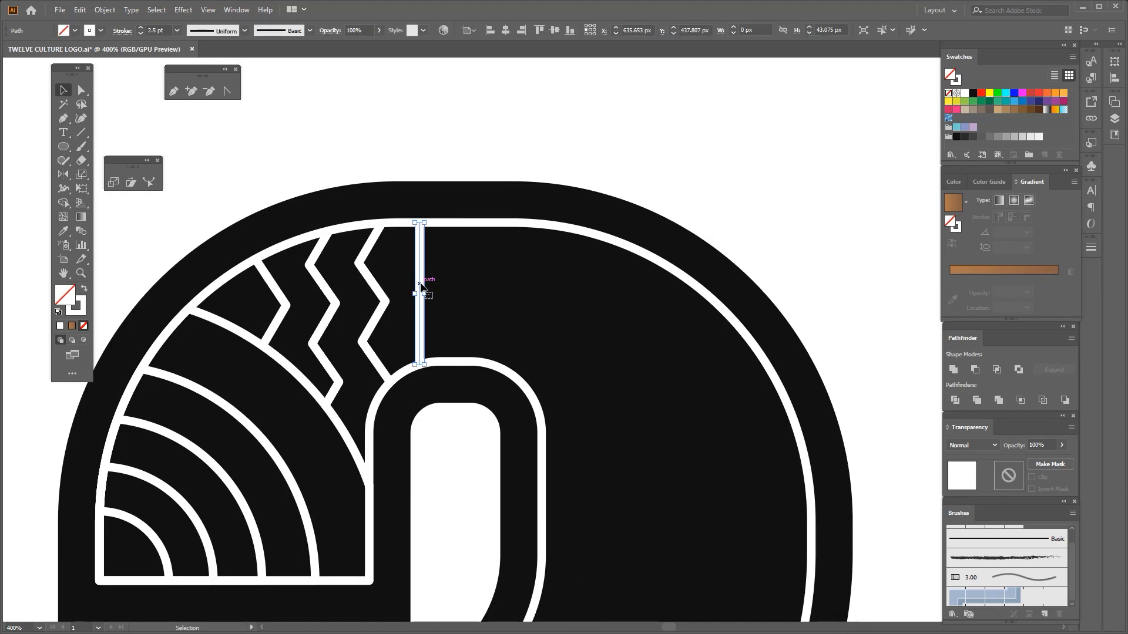
{"action": "key", "text": "ctrl+d"}
{"action": "scroll", "coordinate": [520, 373], "scroll_direction": "up", "scroll_amount": 1}
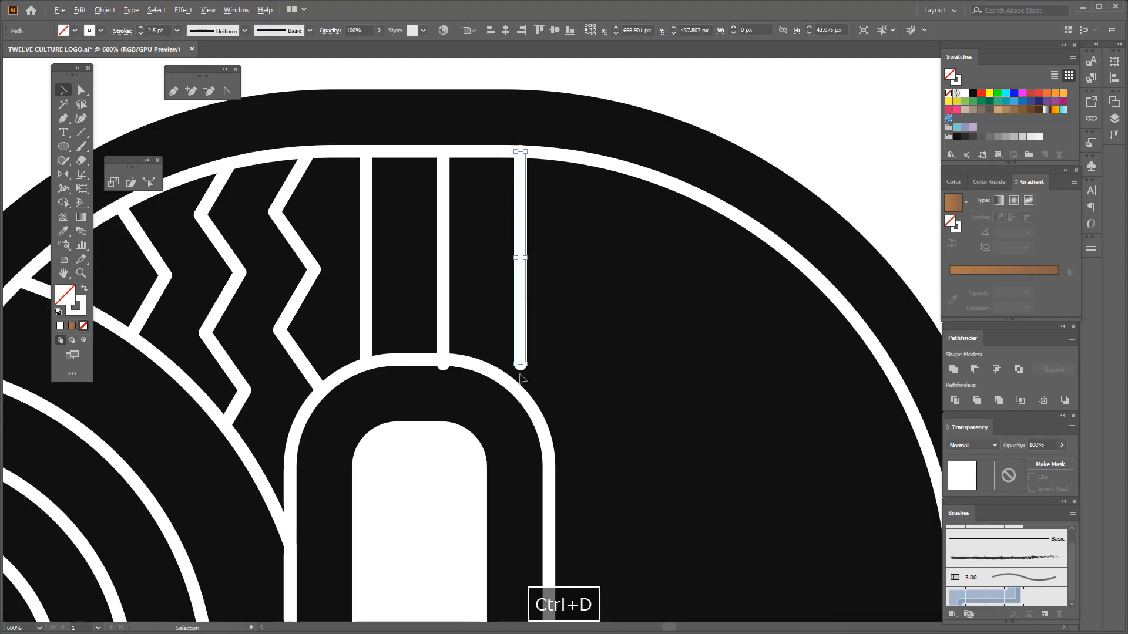
Adjust the lower ends of the two copied lines to meet the inner arch, and group the vertical lines
{"action": "left_click_drag", "start_coordinate": [521, 385], "coordinate": [520, 393]}
{"action": "scroll", "coordinate": [525, 391], "scroll_direction": "down", "scroll_amount": 1}
{"action": "left_click_drag", "start_coordinate": [529, 322], "coordinate": [480, 322]}
{"action": "scroll", "coordinate": [479, 327], "scroll_direction": "up", "scroll_amount": 2}
{"action": "key", "text": "ctrl+z"}
{"action": "left_click", "coordinate": [460, 360]}
{"action": "scroll", "coordinate": [440, 422], "scroll_direction": "up", "scroll_amount": 3}
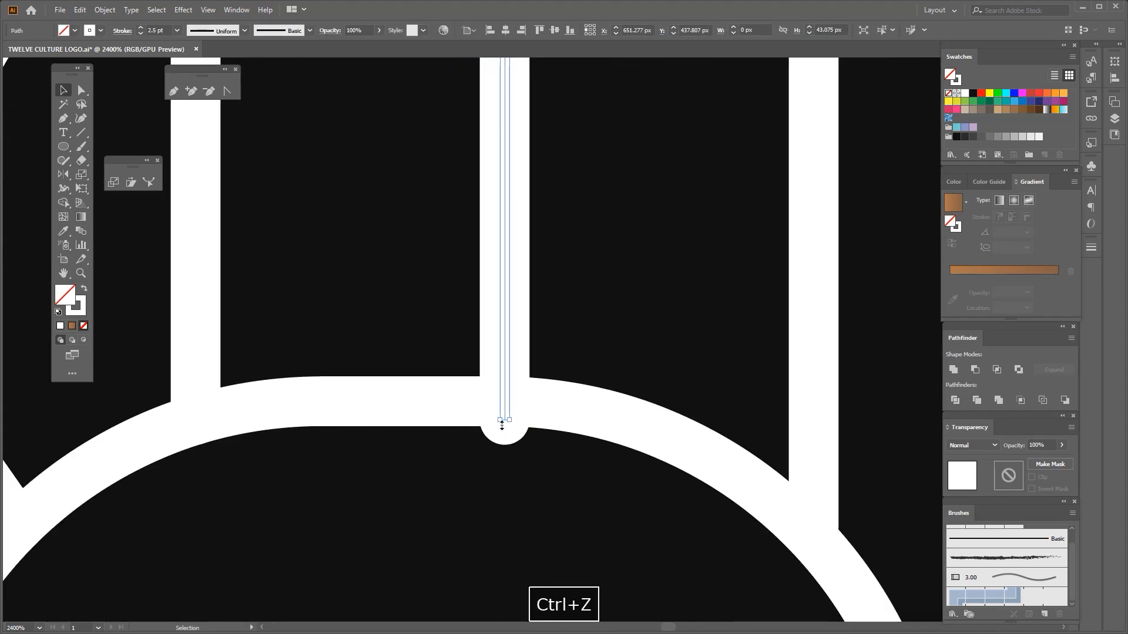
{"action": "left_click_drag", "start_coordinate": [502, 422], "coordinate": [502, 405]}
{"action": "left_click", "coordinate": [394, 357], "text": "shift"}
{"action": "left_click", "coordinate": [600, 329], "text": "shift"}
{"action": "key", "text": "ctrl+g"}
{"action": "scroll", "coordinate": [567, 313], "scroll_direction": "down", "scroll_amount": 3}
{"action": "left_click", "coordinate": [621, 325]}
Draw a horizontal line across the 2's right side, from the inner inline stroke to the outer one
{"action": "key", "text": "space"}
{"action": "left_click_drag", "start_coordinate": [650, 340], "coordinate": [436, 303]}
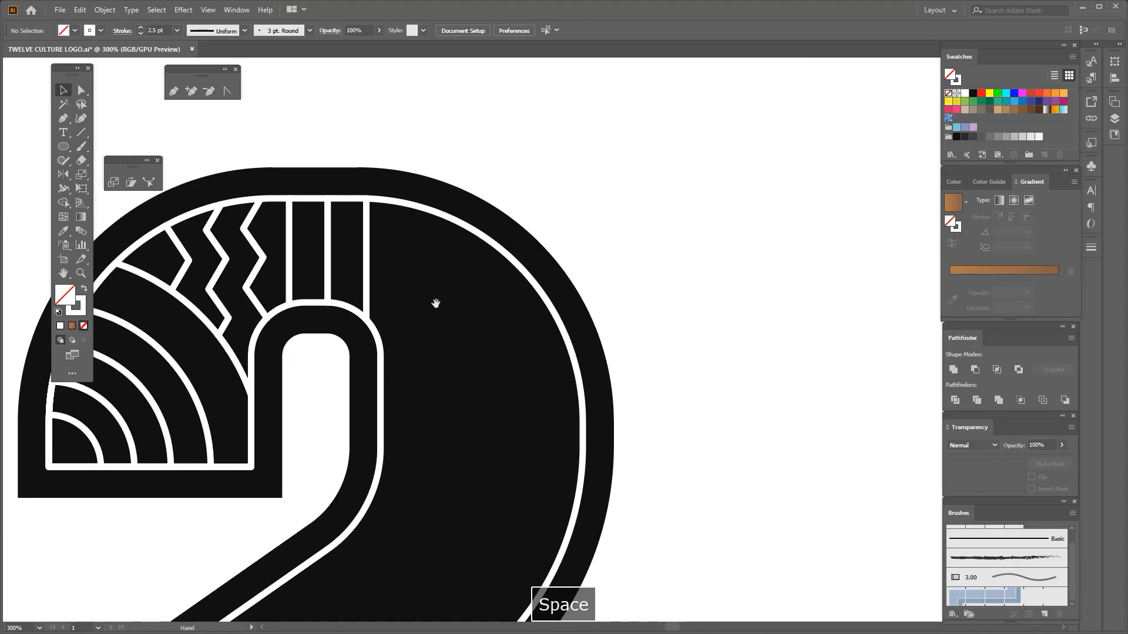
{"action": "left_click", "coordinate": [380, 408]}
{"action": "key", "text": "space"}
{"action": "left_click_drag", "start_coordinate": [385, 423], "coordinate": [406, 361]}
{"action": "left_click", "coordinate": [602, 348]}
{"action": "key", "text": "space"}
{"action": "left_click_drag", "start_coordinate": [534, 320], "coordinate": [533, 335]}
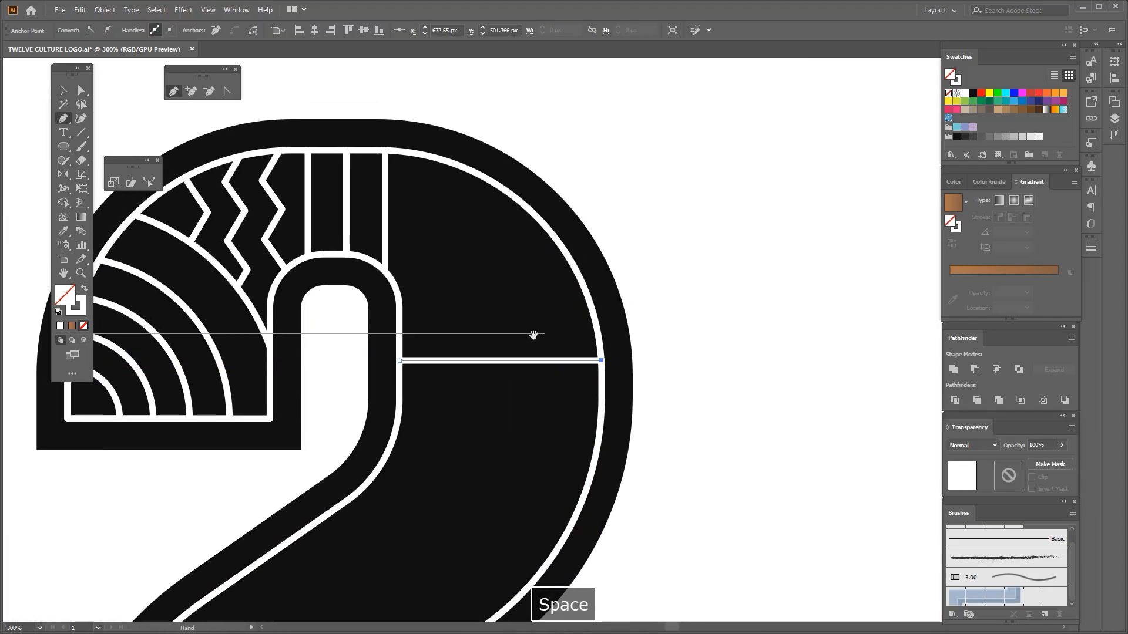
Draw a circle about 12 px across beside the vertical lines and stack two evenly spaced copies below it
{"action": "left_click", "coordinate": [63, 146]}
{"action": "left_click_drag", "start_coordinate": [359, 191], "coordinate": [374, 229]}
{"action": "scroll", "coordinate": [423, 226], "scroll_direction": "up", "scroll_amount": 2}
{"action": "mouse_move", "coordinate": [443, 247]}
{"action": "left_mouse_down"}
{"action": "mouse_move", "coordinate": [465, 273]}
{"action": "mouse_move", "coordinate": [421, 318]}
{"action": "left_mouse_up"}
{"action": "left_click", "coordinate": [64, 90]}
{"action": "scroll", "coordinate": [349, 239], "scroll_direction": "down", "scroll_amount": 1}
{"action": "left_click_drag", "start_coordinate": [411, 244], "coordinate": [436, 392]}
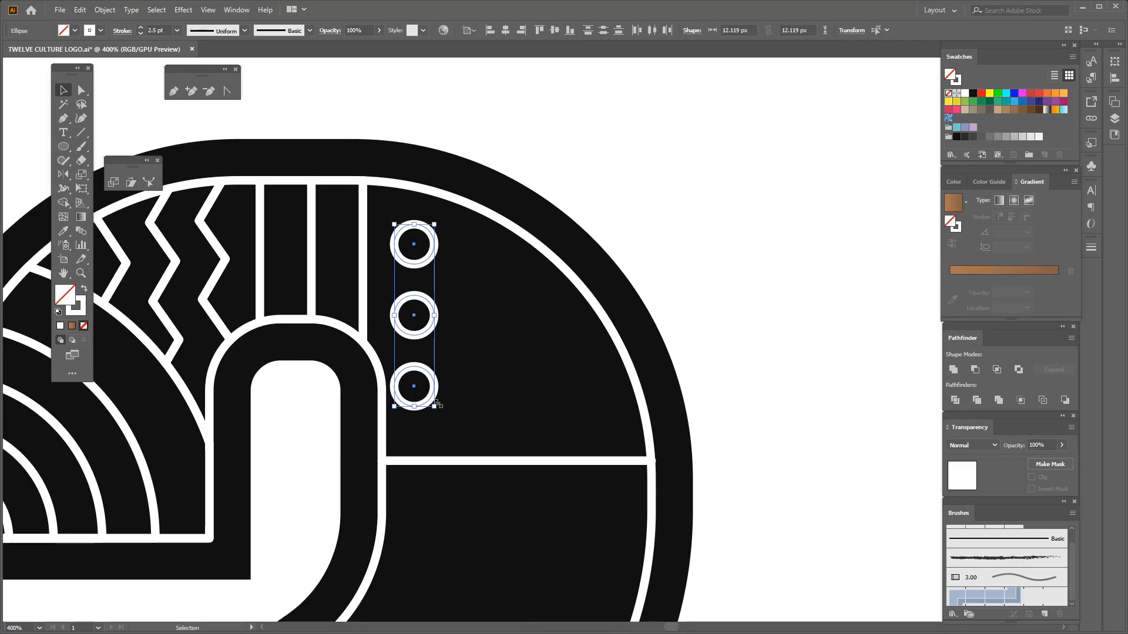
Group the three circles, move them against the inner curve, and enlarge the group to about 12.9 by 58.9 px
{"action": "scroll", "coordinate": [413, 396], "scroll_direction": "up", "scroll_amount": 2}
{"action": "key", "text": "space"}
{"action": "left_click_drag", "start_coordinate": [408, 344], "coordinate": [407, 344]}
{"action": "scroll", "coordinate": [407, 343], "scroll_direction": "down", "scroll_amount": 4}
{"action": "key", "text": "ctrl+g"}
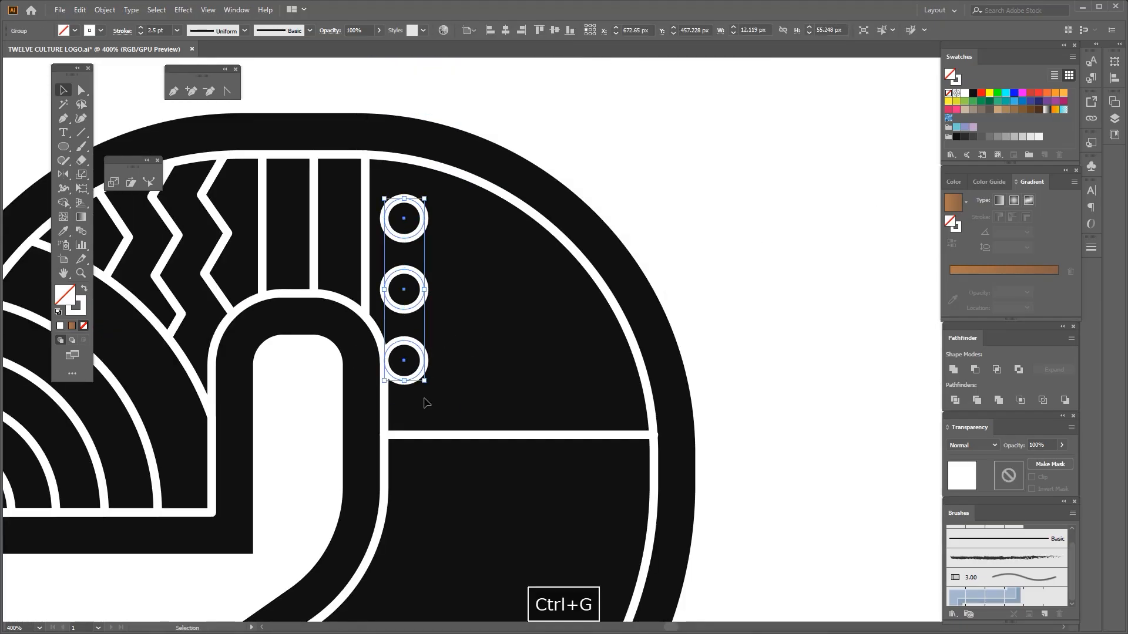
{"action": "scroll", "coordinate": [398, 377], "scroll_direction": "up", "scroll_amount": 3}
{"action": "left_click_drag", "start_coordinate": [399, 392], "coordinate": [398, 393]}
{"action": "scroll", "coordinate": [377, 339], "scroll_direction": "up", "scroll_amount": 2}
{"action": "left_click_drag", "start_coordinate": [372, 334], "coordinate": [378, 334]}
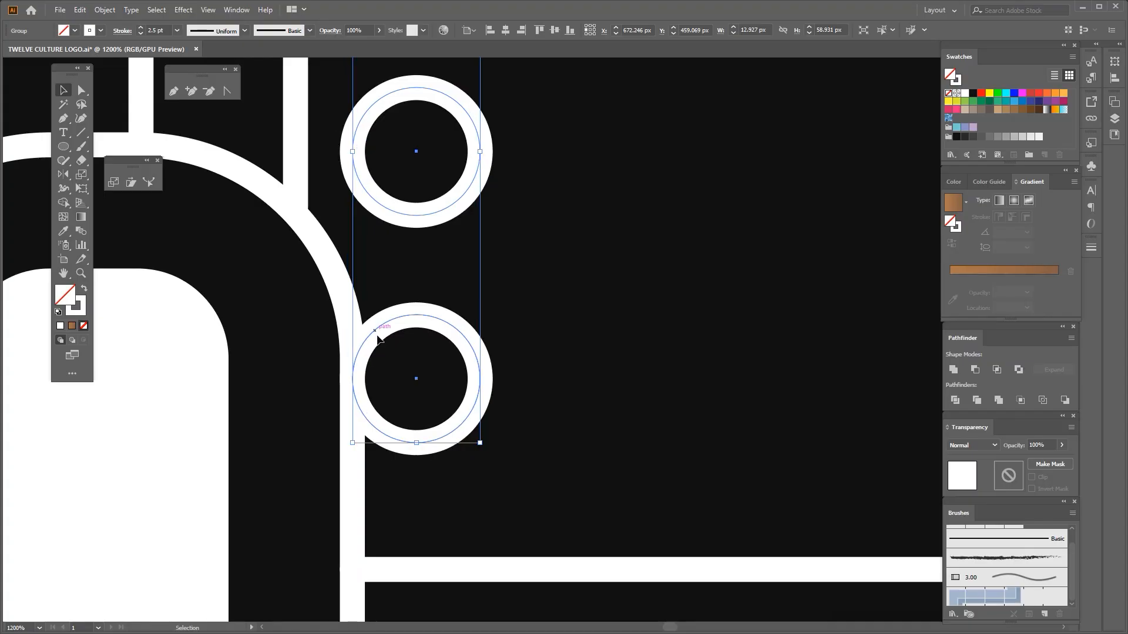
Copy the circle column three times to the right at equal spacing to form a four-column grid
{"action": "scroll", "coordinate": [379, 334], "scroll_direction": "down", "scroll_amount": 5}
{"action": "scroll", "coordinate": [395, 287], "scroll_direction": "up", "scroll_amount": 2}
{"action": "key", "text": "space"}
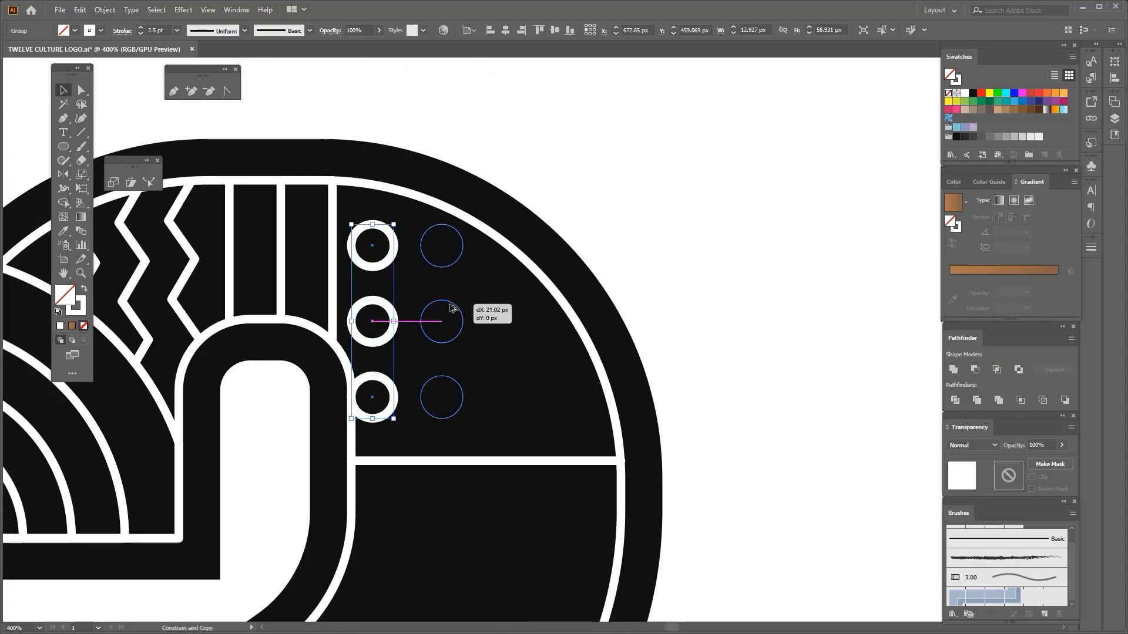
{"action": "key", "text": "ctrl+d"}
{"action": "key", "text": "ctrl+d"}
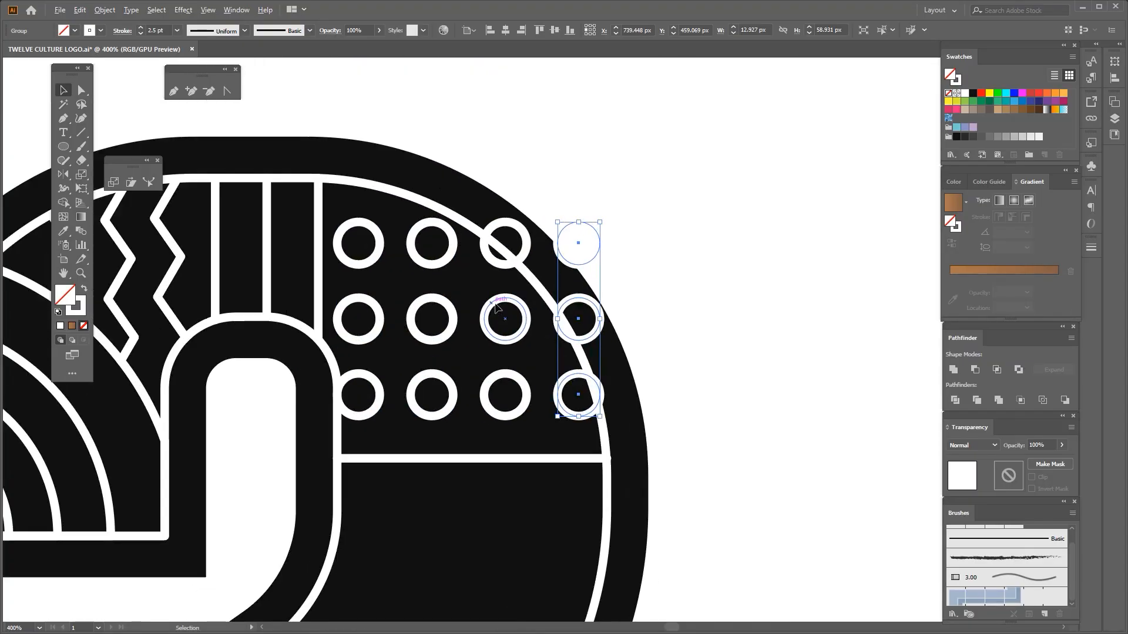
Remove the circle parts extending beyond the 2's outer inline stroke with the Shape Builder tool
{"action": "left_click", "coordinate": [419, 147]}
{"action": "scroll", "coordinate": [414, 147], "scroll_direction": "down", "scroll_amount": 1}
{"action": "left_click_drag", "start_coordinate": [409, 147], "coordinate": [582, 336]}
{"action": "scroll", "coordinate": [530, 231], "scroll_direction": "up", "scroll_amount": 2}
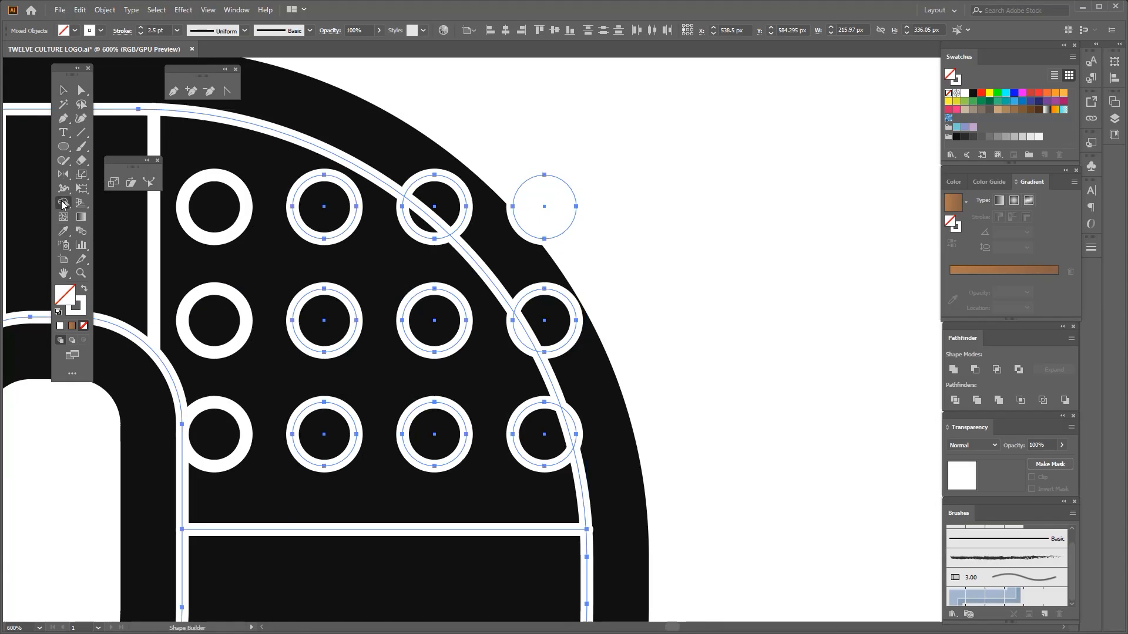
{"action": "scroll", "coordinate": [435, 200], "scroll_direction": "up", "scroll_amount": 1}
{"action": "left_click", "coordinate": [449, 196], "text": "alt"}
{"action": "mouse_move", "coordinate": [534, 157]}
{"action": "left_mouse_down"}
{"action": "mouse_move", "coordinate": [587, 281]}
{"action": "mouse_move", "coordinate": [600, 359]}
{"action": "left_mouse_up"}
{"action": "scroll", "coordinate": [599, 335], "scroll_direction": "down", "scroll_amount": 3}
{"action": "scroll", "coordinate": [611, 401], "scroll_direction": "up", "scroll_amount": 2}
{"action": "left_click", "coordinate": [600, 382], "text": "alt"}
{"action": "scroll", "coordinate": [597, 372], "scroll_direction": "down", "scroll_amount": 3}
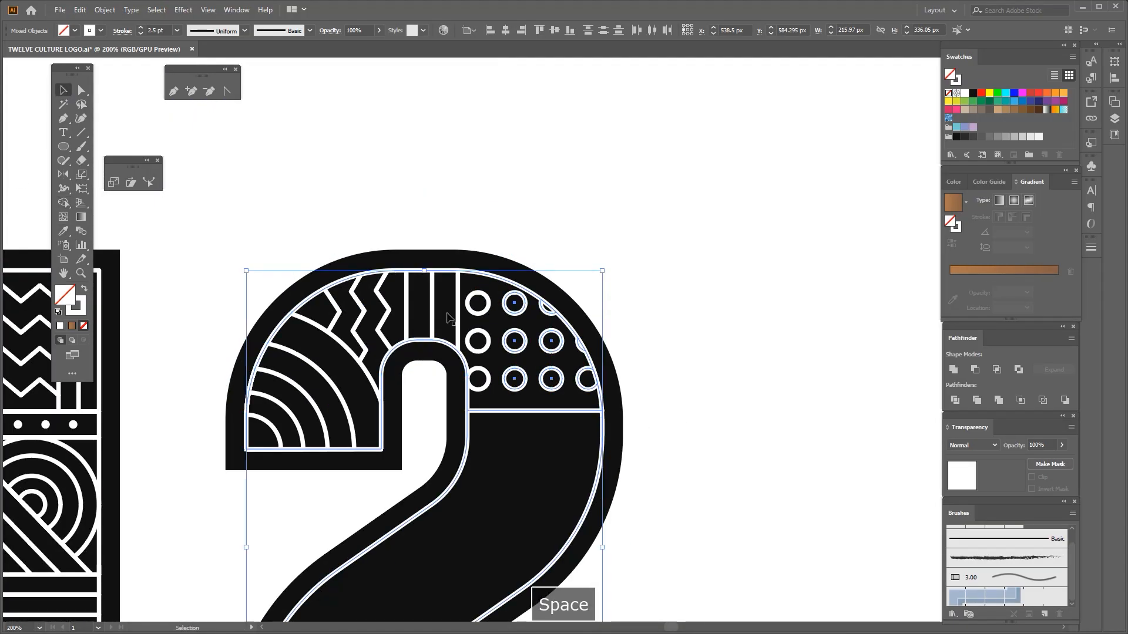
Raise the horizontal divider slightly closer to the circle grid
{"action": "scroll", "coordinate": [502, 316], "scroll_direction": "up", "scroll_amount": 2}
{"action": "left_click", "coordinate": [552, 445]}
{"action": "left_click_drag", "start_coordinate": [450, 251], "coordinate": [685, 482]}
{"action": "left_click", "coordinate": [706, 495], "text": "shift"}
{"action": "scroll", "coordinate": [517, 411], "scroll_direction": "down", "scroll_amount": 3}
{"action": "left_click", "coordinate": [531, 458]}
{"action": "left_click_drag", "start_coordinate": [530, 458], "coordinate": [487, 353]}
{"action": "scroll", "coordinate": [497, 379], "scroll_direction": "up", "scroll_amount": 3}
{"action": "left_click", "coordinate": [491, 372]}
{"action": "scroll", "coordinate": [485, 363], "scroll_direction": "up", "scroll_amount": 2}
{"action": "scroll", "coordinate": [485, 354], "scroll_direction": "down", "scroll_amount": 3}
{"action": "left_click", "coordinate": [473, 397]}
{"action": "left_click_drag", "start_coordinate": [473, 397], "coordinate": [450, 299]}
Draw a second horizontal divider across the 2's stem further down, and fit its right end to the outer inline stroke
{"action": "key", "text": "p"}
{"action": "scroll", "coordinate": [455, 327], "scroll_direction": "down", "scroll_amount": 1}
{"action": "scroll", "coordinate": [411, 375], "scroll_direction": "up", "scroll_amount": 1}
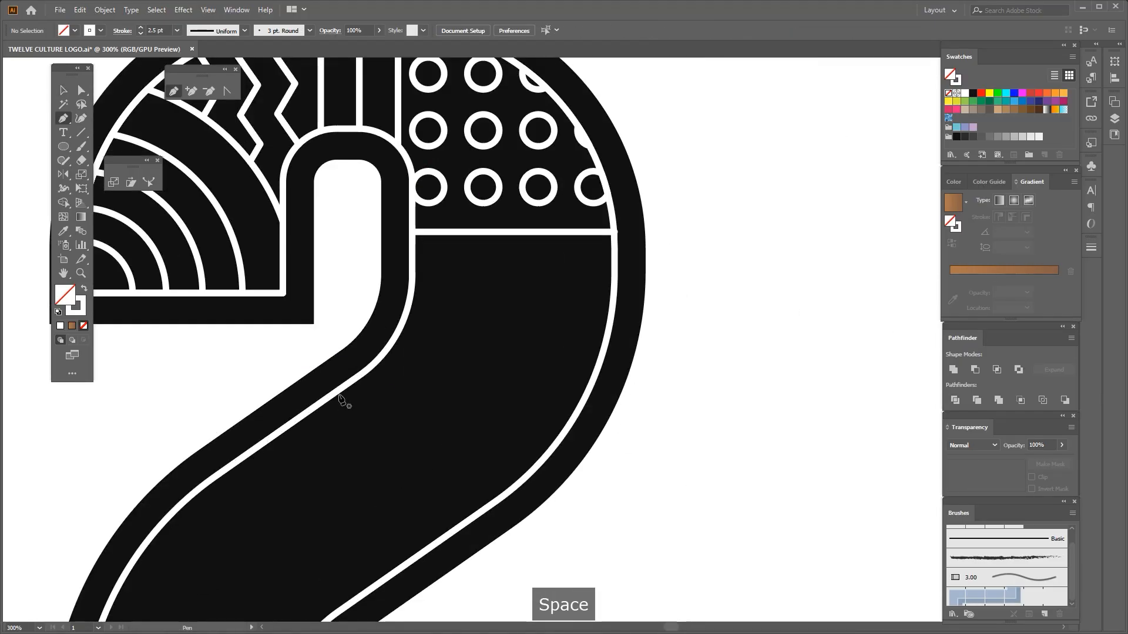
{"action": "left_click", "coordinate": [337, 390]}
{"action": "left_click", "coordinate": [589, 402]}
{"action": "left_click_drag", "start_coordinate": [589, 403], "coordinate": [571, 361]}
{"action": "scroll", "coordinate": [549, 379], "scroll_direction": "up", "scroll_amount": 2}
{"action": "scroll", "coordinate": [558, 368], "scroll_direction": "down", "scroll_amount": 2}
{"action": "left_click", "coordinate": [486, 388]}
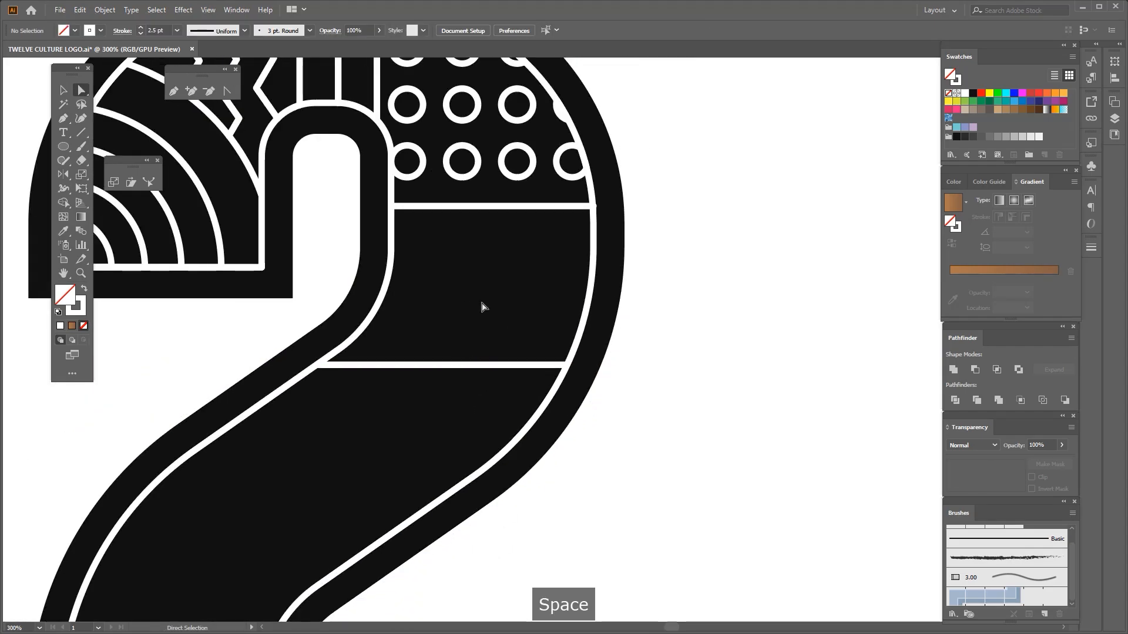
Draw a third horizontal line between the two dividers and fit its right end to the outer inline stroke
{"action": "scroll", "coordinate": [481, 306], "scroll_direction": "up", "scroll_amount": 1}
{"action": "key", "text": "p"}
{"action": "left_click_drag", "start_coordinate": [372, 268], "coordinate": [373, 297]}
{"action": "left_click", "coordinate": [358, 297]}
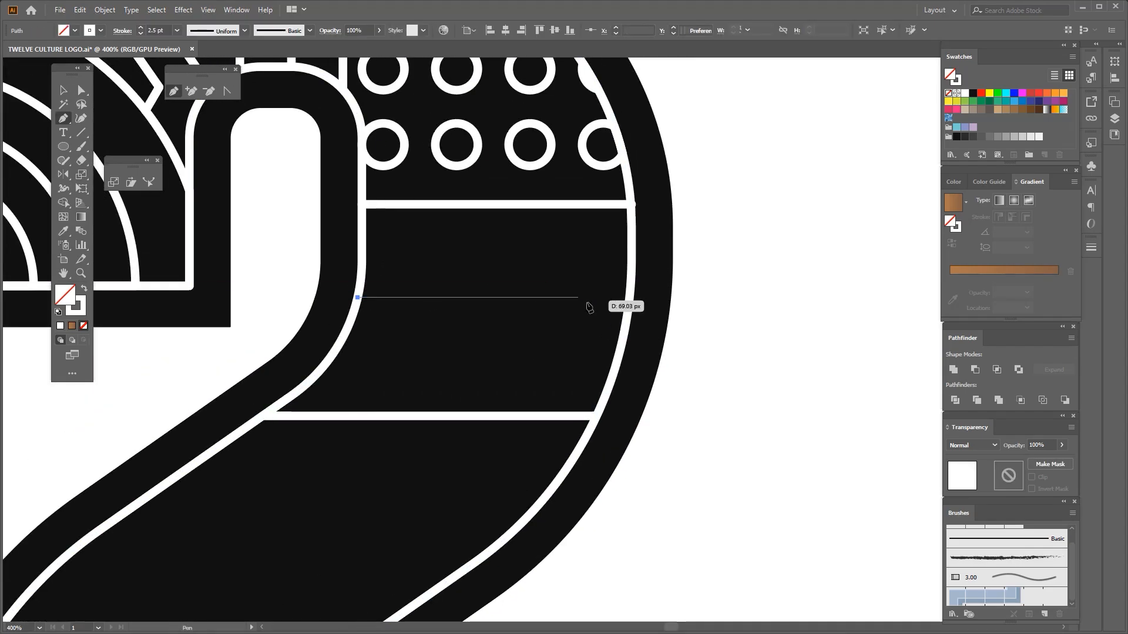
{"action": "left_click", "coordinate": [631, 320], "text": "shift"}
{"action": "key", "text": "a"}
{"action": "scroll", "coordinate": [567, 273], "scroll_direction": "up", "scroll_amount": 2}
{"action": "left_click_drag", "start_coordinate": [531, 259], "coordinate": [707, 372]}
{"action": "scroll", "coordinate": [693, 326], "scroll_direction": "up", "scroll_amount": 2}
{"action": "left_click_drag", "start_coordinate": [700, 319], "coordinate": [689, 319]}
{"action": "scroll", "coordinate": [596, 338], "scroll_direction": "down", "scroll_amount": 5}
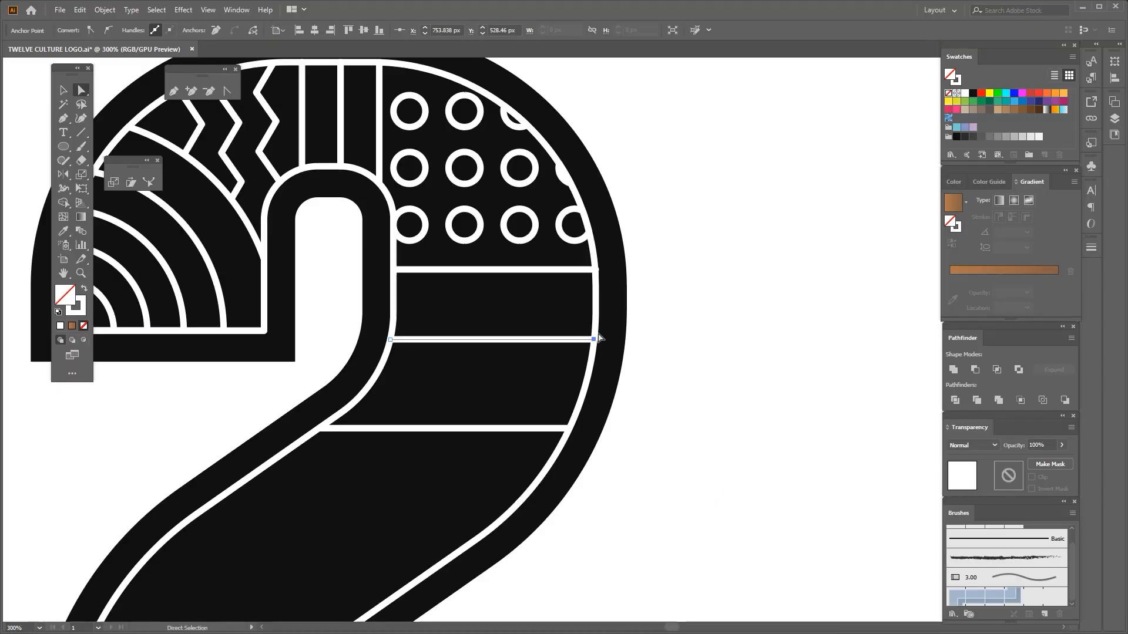
Pull the right end of the divider below the circles in to the outer inline stroke
{"action": "scroll", "coordinate": [593, 267], "scroll_direction": "up", "scroll_amount": 5}
{"action": "left_click_drag", "start_coordinate": [614, 283], "coordinate": [495, 292]}
{"action": "scroll", "coordinate": [600, 284], "scroll_direction": "down", "scroll_amount": 4}
Group the upper and lower dividers and align the middle line vertically centred between them
{"action": "key", "text": "v"}
{"action": "scroll", "coordinate": [495, 292], "scroll_direction": "down", "scroll_amount": 2}
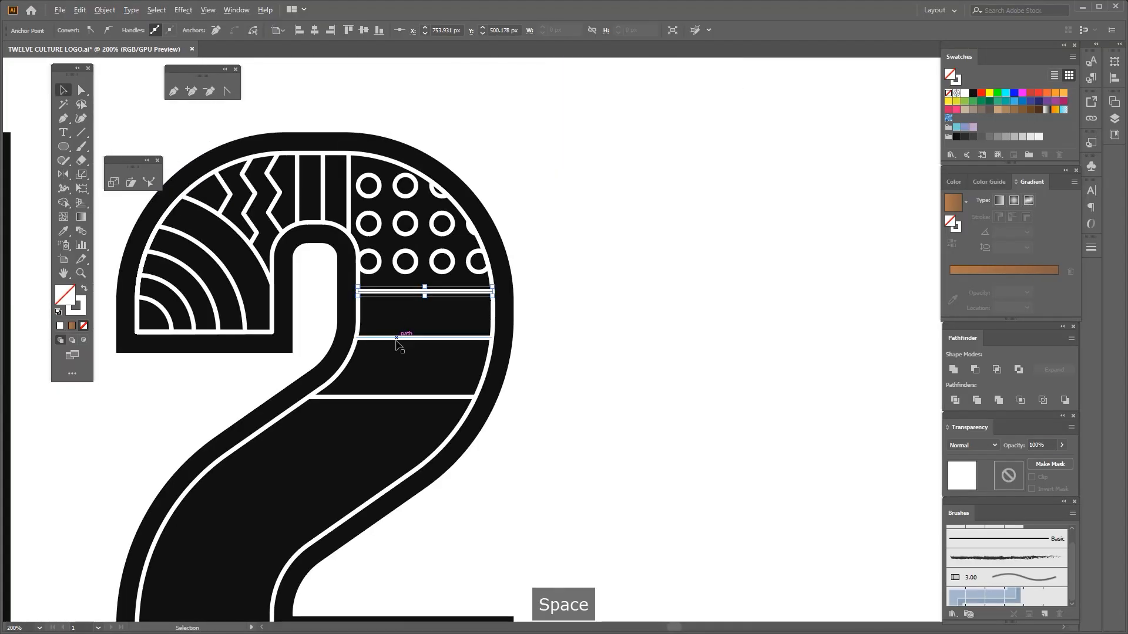
{"action": "scroll", "coordinate": [397, 343], "scroll_direction": "up", "scroll_amount": 2}
{"action": "left_click", "coordinate": [397, 450], "text": "shift"}
{"action": "key", "text": "ctrl+g"}
{"action": "left_click", "coordinate": [408, 332], "text": "shift"}
{"action": "left_click_drag", "start_coordinate": [419, 221], "coordinate": [461, 474]}
{"action": "left_click", "coordinate": [555, 31]}
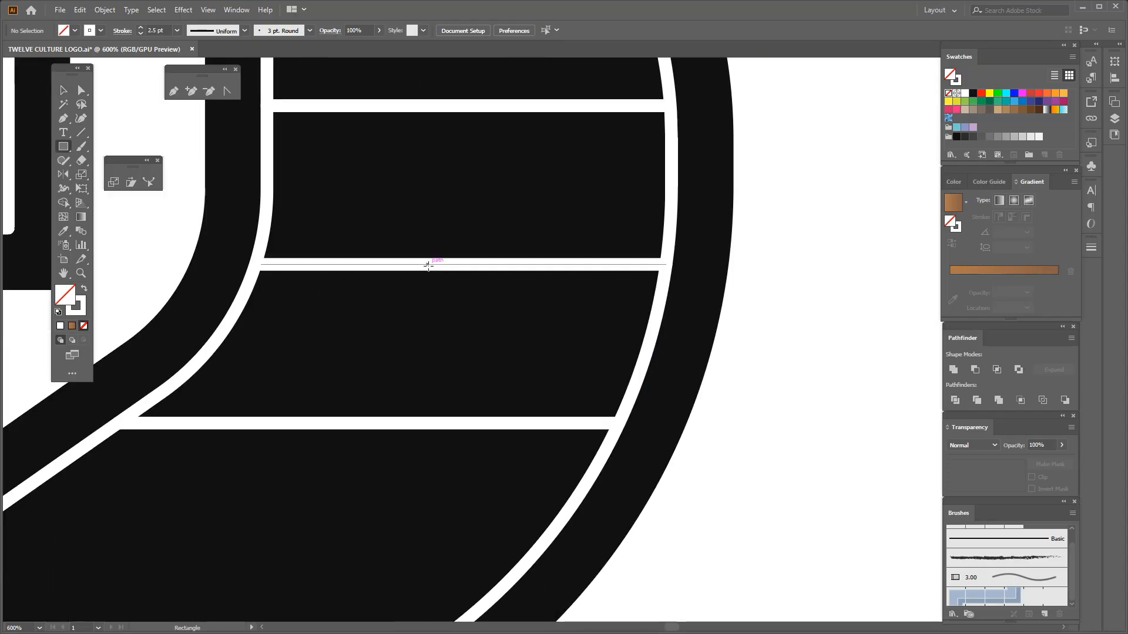
Draw a 64.24 px square centred on the middle divider and rotate it 45° into a diamond
{"action": "left_click_drag", "start_coordinate": [494, 388], "coordinate": [529, 424]}
{"action": "key", "text": "space"}
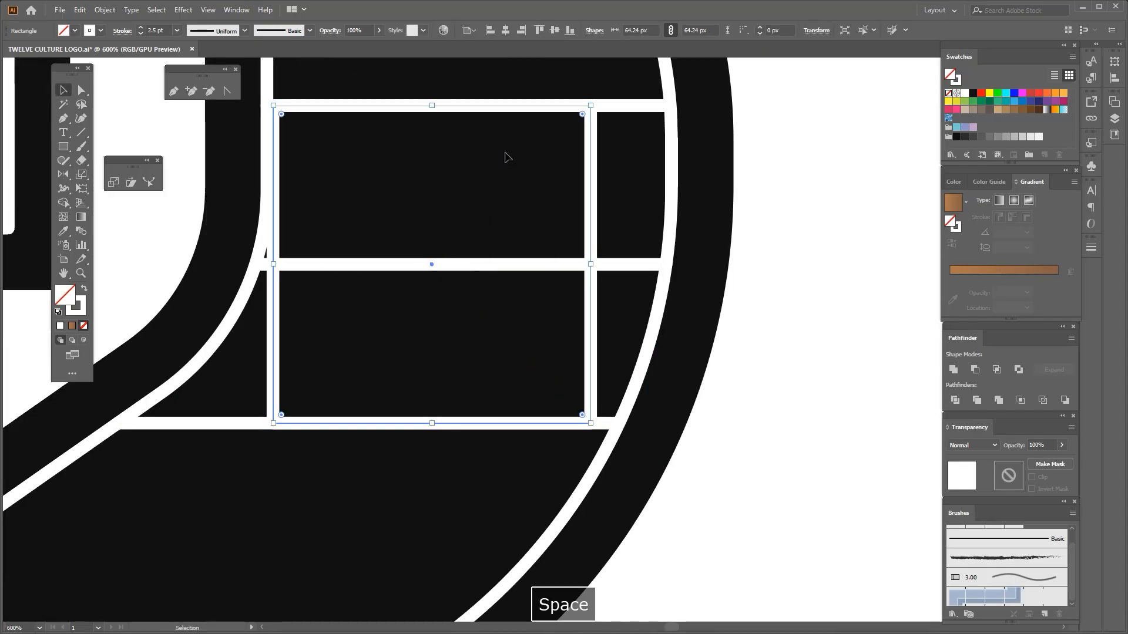
{"action": "left_click_drag", "start_coordinate": [593, 107], "coordinate": [646, 264]}
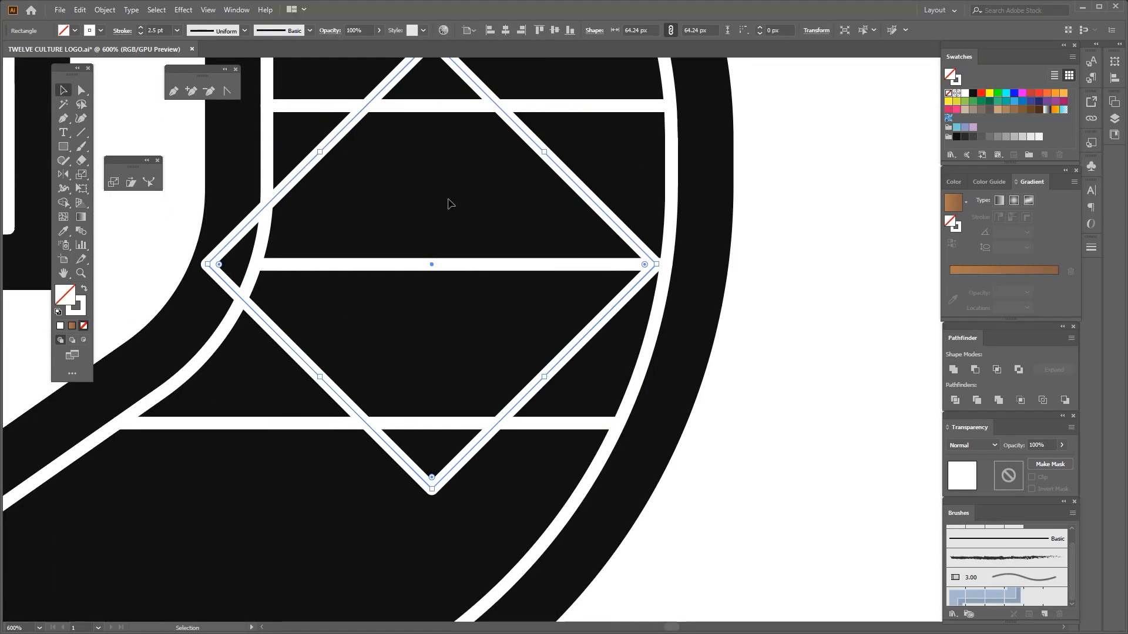
Reposition the diamond and shrink it to 58.725 px per side so its side corners meet the inner and outer inline strokes
{"action": "left_click", "coordinate": [415, 107], "text": "shift"}
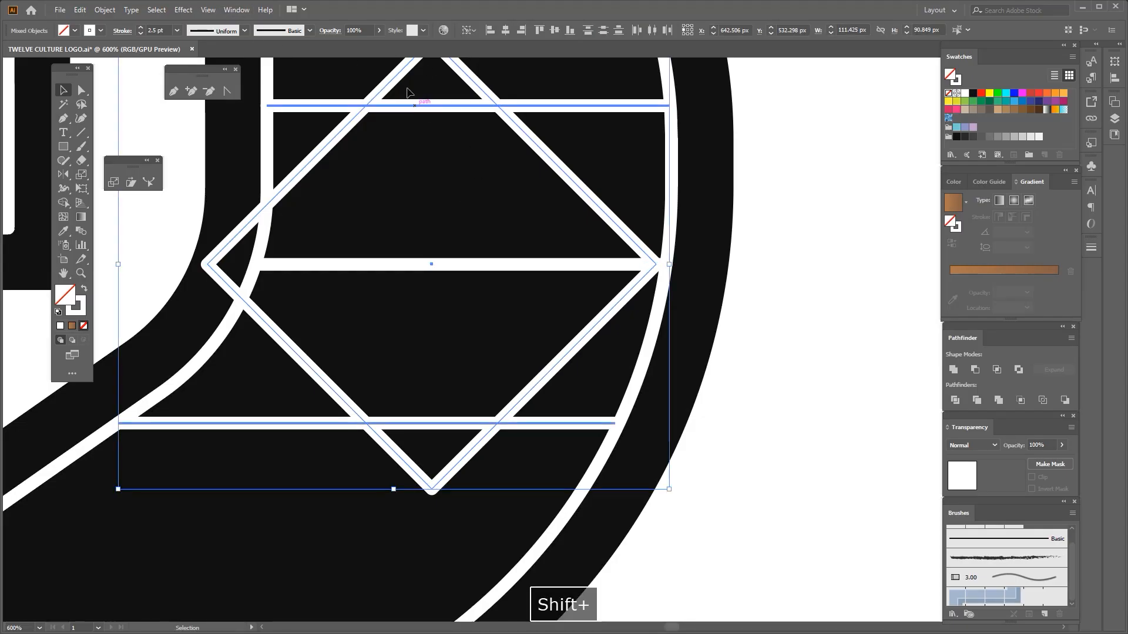
{"action": "left_click", "coordinate": [505, 31]}
{"action": "left_click", "coordinate": [548, 197]}
{"action": "left_click_drag", "start_coordinate": [549, 196], "coordinate": [597, 202]}
{"action": "mouse_move", "coordinate": [224, 264]}
{"action": "left_mouse_down"}
{"action": "mouse_move", "coordinate": [252, 263]}
{"action": "mouse_move", "coordinate": [243, 267]}
{"action": "left_mouse_up"}
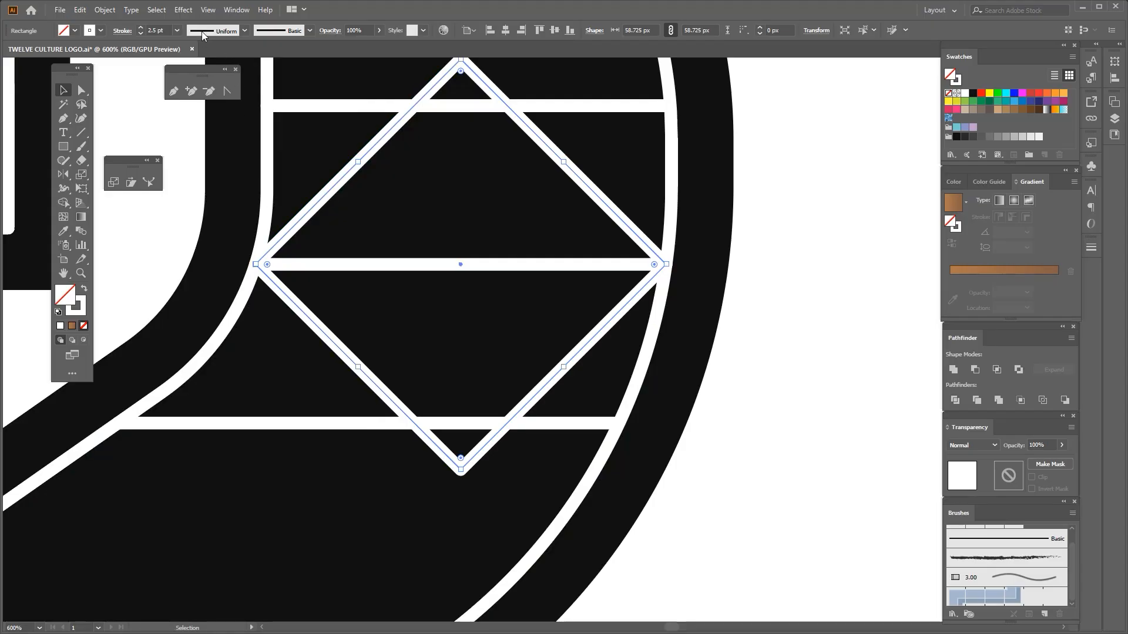
Apply a Pucker & Bloat effect of -53% to the diamond to make a four-pointed star
{"action": "left_click", "coordinate": [184, 10]}
{"action": "mouse_move", "coordinate": [282, 105]}
{"action": "left_click", "coordinate": [353, 119]}
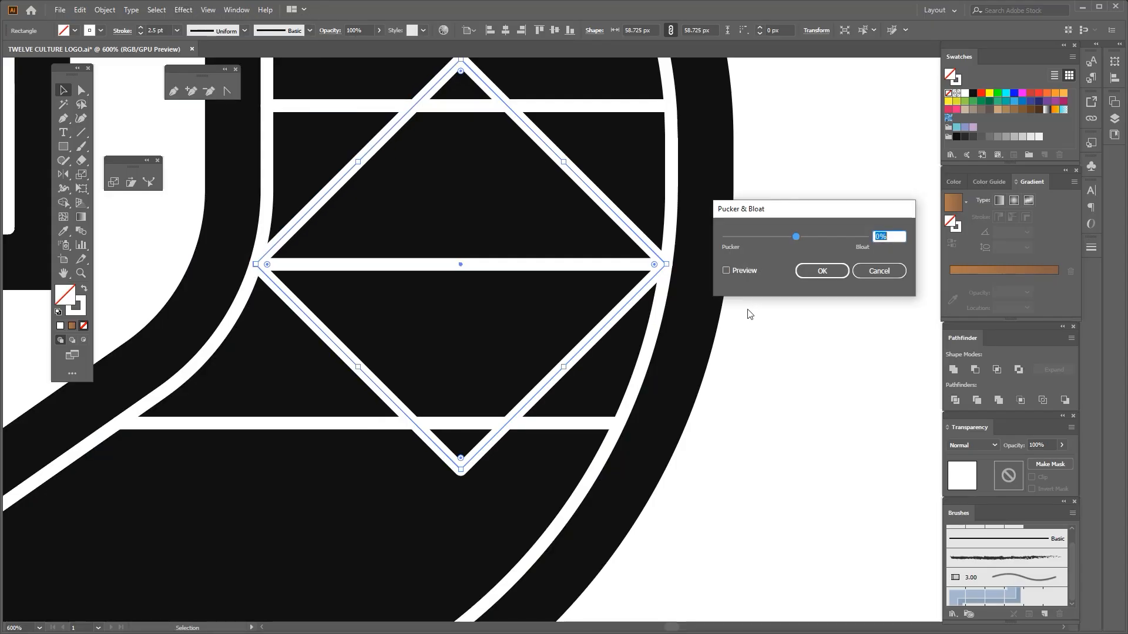
{"action": "left_click_drag", "start_coordinate": [794, 240], "coordinate": [779, 234]}
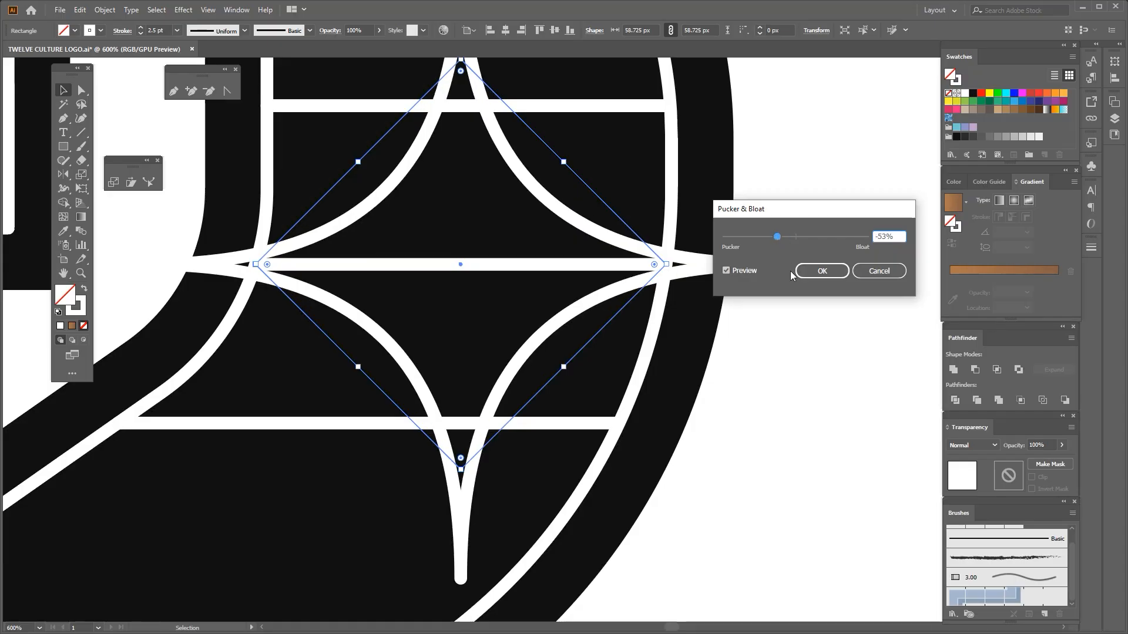
{"action": "left_click", "coordinate": [822, 271]}
Try expanding the star's appearance and scaling it down to fit between the upper and lower dividers
{"action": "left_click", "coordinate": [105, 10]}
{"action": "left_click", "coordinate": [171, 156]}
{"action": "left_click_drag", "start_coordinate": [150, 267], "coordinate": [257, 264]}
{"action": "scroll", "coordinate": [424, 288], "scroll_direction": "down", "scroll_amount": 2}
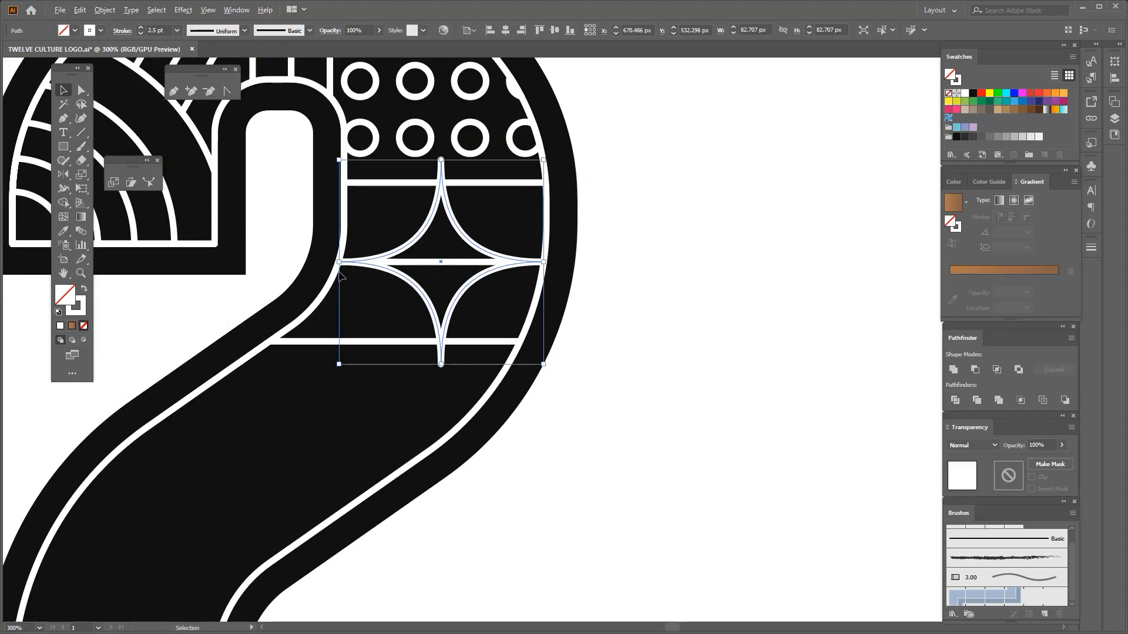
{"action": "left_click_drag", "start_coordinate": [339, 262], "coordinate": [362, 262]}
{"action": "left_click", "coordinate": [340, 377]}
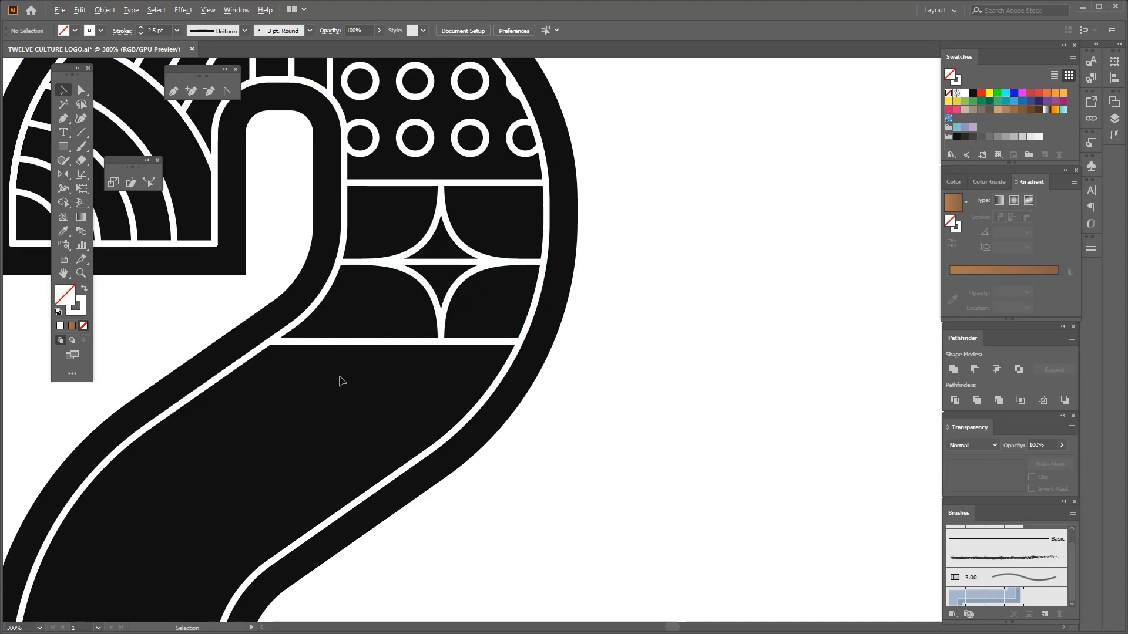
Undo the star's scaling and its appearance expansion
{"action": "scroll", "coordinate": [387, 252], "scroll_direction": "up", "scroll_amount": 1}
{"action": "left_click", "coordinate": [447, 231]}
{"action": "scroll", "coordinate": [448, 231], "scroll_direction": "up", "scroll_amount": 1}
{"action": "key", "text": "ctrl+z"}
{"action": "key", "text": "ctrl+z"}
{"action": "key", "text": "ctrl+z"}
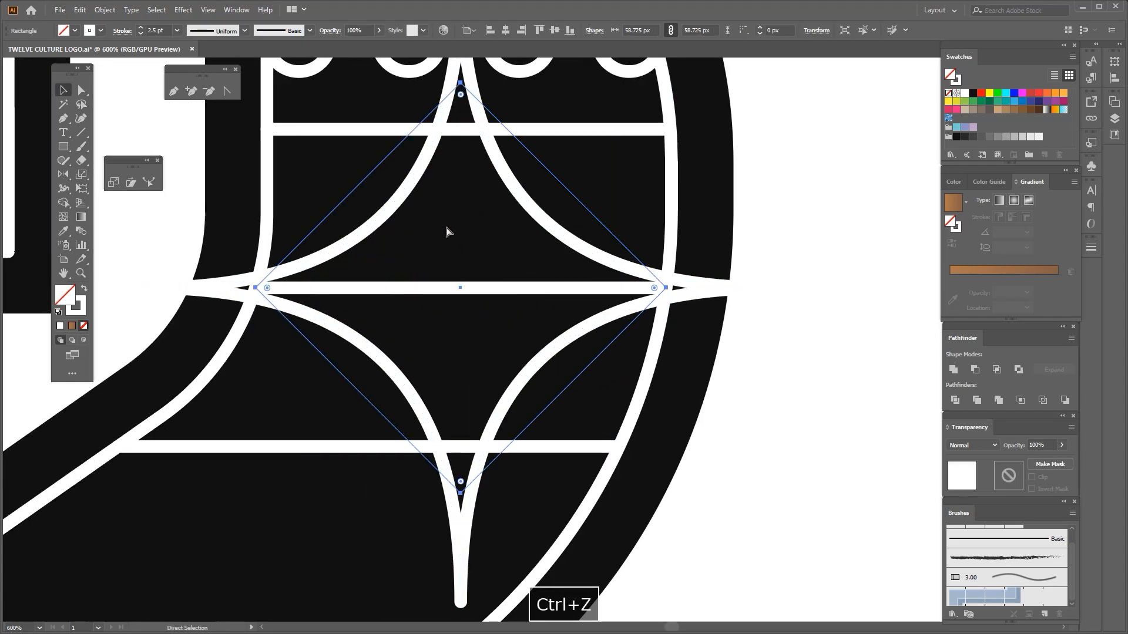
Undo the star's pucker and reapply Pucker & Bloat to the diamond more mildly, and expand its appearance and scale it down to fit the dividers
{"action": "key", "text": "ctrl+z"}
{"action": "left_click", "coordinate": [183, 9]}
{"action": "mouse_move", "coordinate": [235, 105]}
{"action": "left_click", "coordinate": [352, 119]}
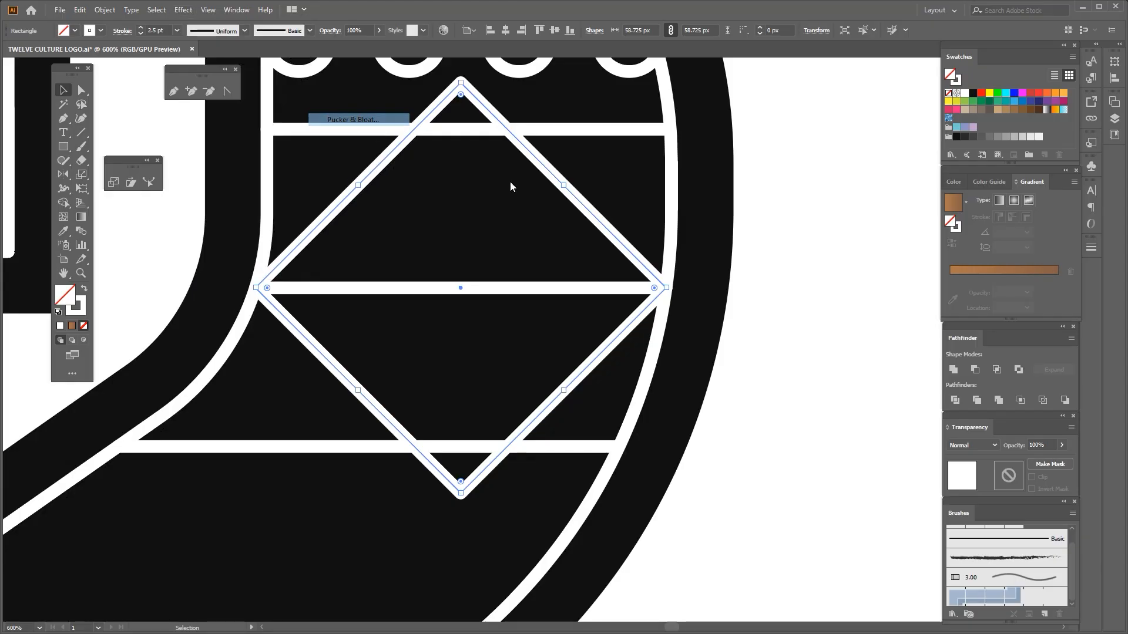
{"action": "left_click_drag", "start_coordinate": [795, 237], "coordinate": [786, 237]}
{"action": "left_click", "coordinate": [821, 271]}
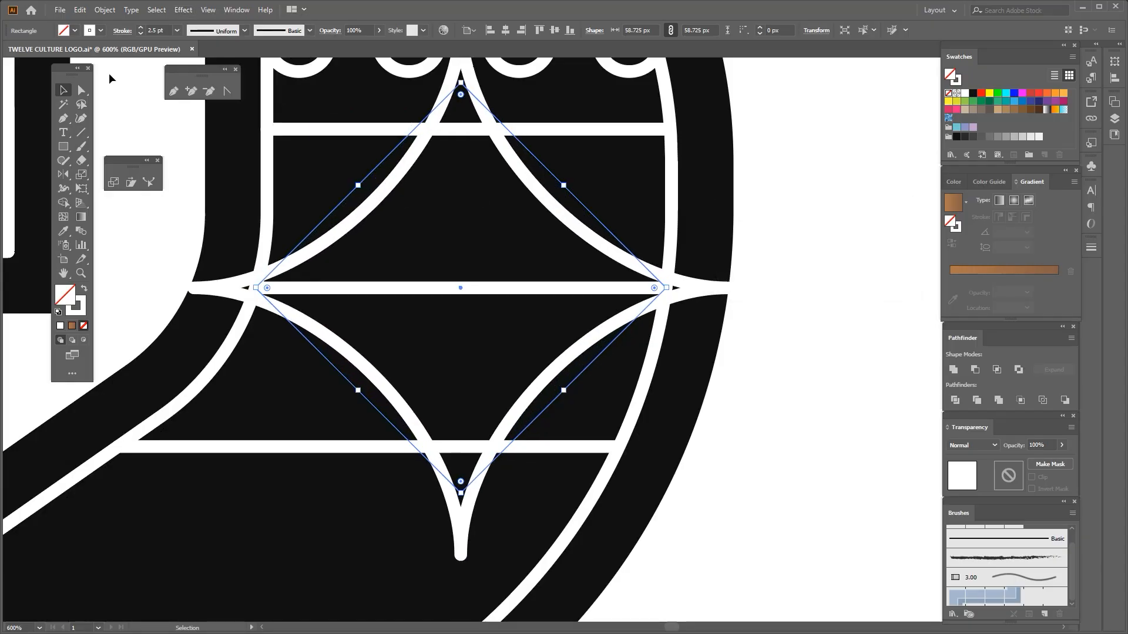
{"action": "left_click", "coordinate": [105, 10]}
{"action": "left_click", "coordinate": [142, 160]}
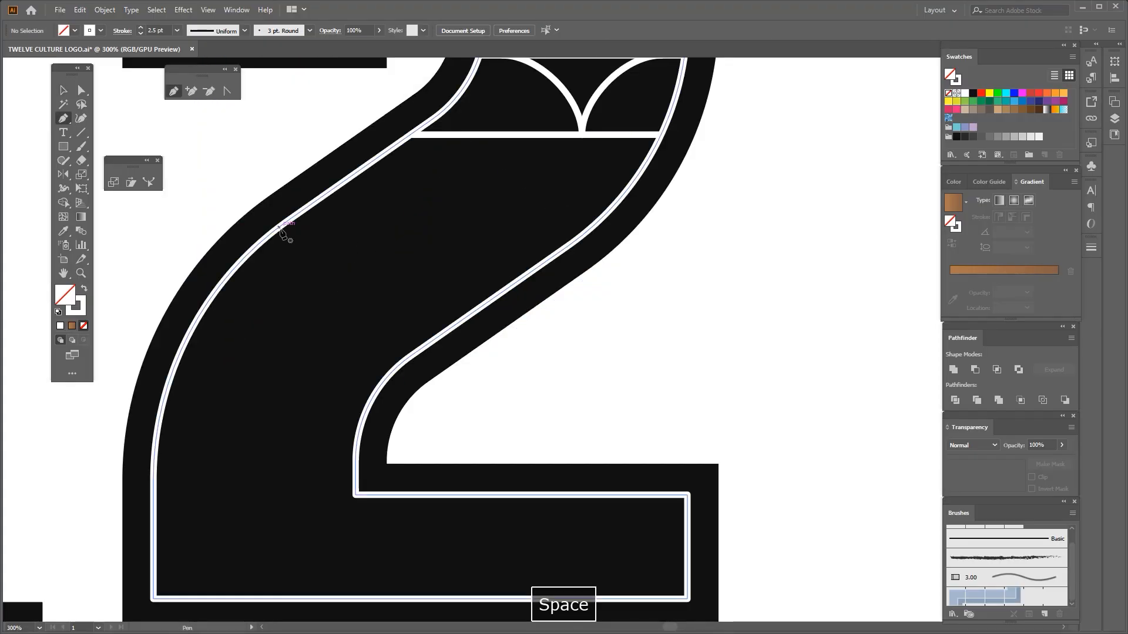
Draw a horizontal divider across the 2's lower diagonal between the inline strokes and fit its outer end to the right-hand inline stroke
{"action": "left_click", "coordinate": [279, 227]}
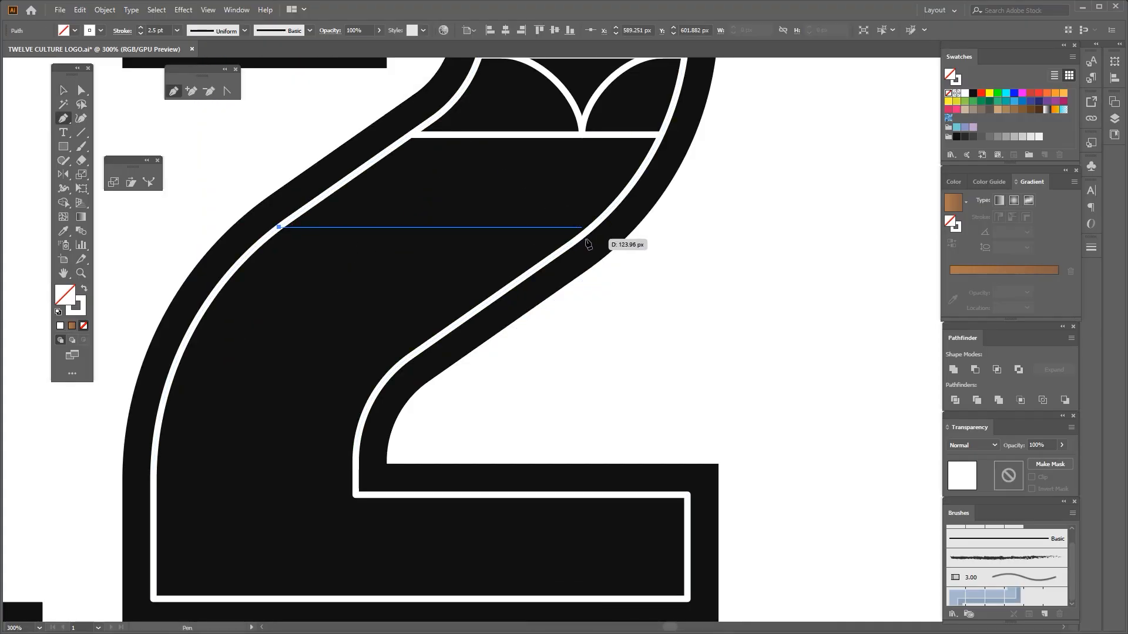
{"action": "left_click", "coordinate": [63, 90]}
{"action": "mouse_move", "coordinate": [341, 243]}
{"action": "left_mouse_down"}
{"action": "mouse_move", "coordinate": [374, 240]}
{"action": "mouse_move", "coordinate": [354, 249]}
{"action": "mouse_move", "coordinate": [358, 235]}
{"action": "left_mouse_up"}
{"action": "key", "text": "space"}
{"action": "left_click_drag", "start_coordinate": [447, 202], "coordinate": [433, 214]}
{"action": "left_click_drag", "start_coordinate": [433, 214], "coordinate": [482, 273]}
{"action": "scroll", "coordinate": [587, 259], "scroll_direction": "up", "scroll_amount": 2}
{"action": "left_click_drag", "start_coordinate": [591, 250], "coordinate": [580, 249]}
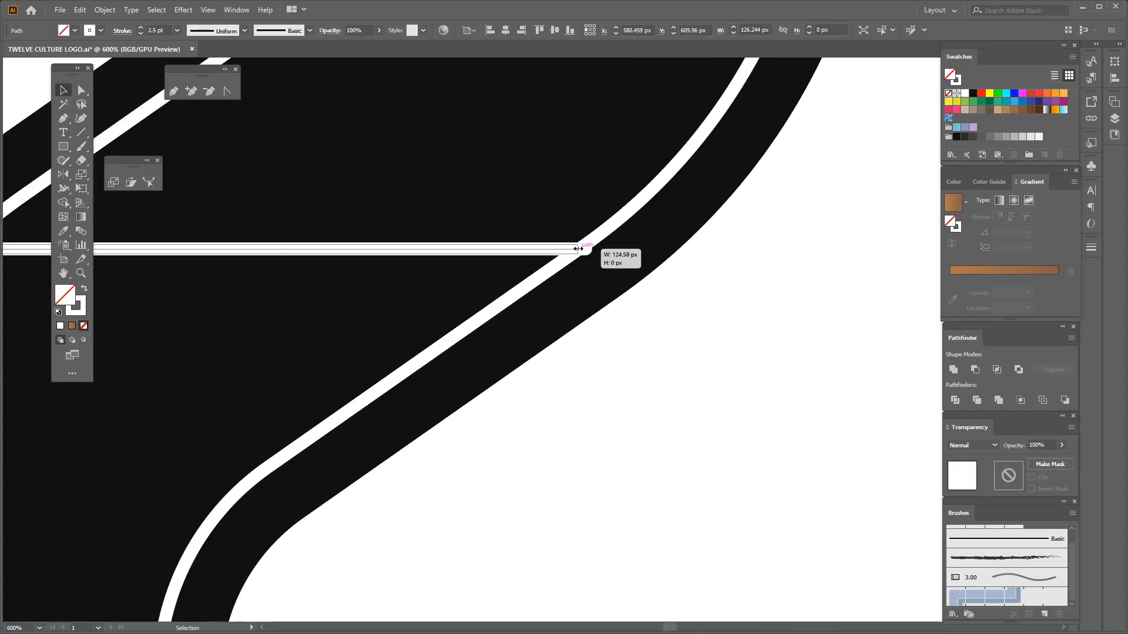
Nudge the new divider and adjust its inner end to meet the left-hand inline stroke, about 126 px wide
{"action": "scroll", "coordinate": [558, 293], "scroll_direction": "down", "scroll_amount": 2}
{"action": "key", "text": "space"}
{"action": "left_click", "coordinate": [467, 252]}
{"action": "left_click_drag", "start_coordinate": [435, 238], "coordinate": [435, 259]}
{"action": "scroll", "coordinate": [414, 304], "scroll_direction": "up", "scroll_amount": 1}
{"action": "left_click_drag", "start_coordinate": [414, 301], "coordinate": [417, 306]}
{"action": "scroll", "coordinate": [212, 314], "scroll_direction": "up", "scroll_amount": 5}
{"action": "key", "text": "space"}
{"action": "left_click_drag", "start_coordinate": [252, 271], "coordinate": [216, 282]}
{"action": "scroll", "coordinate": [270, 302], "scroll_direction": "down", "scroll_amount": 7}
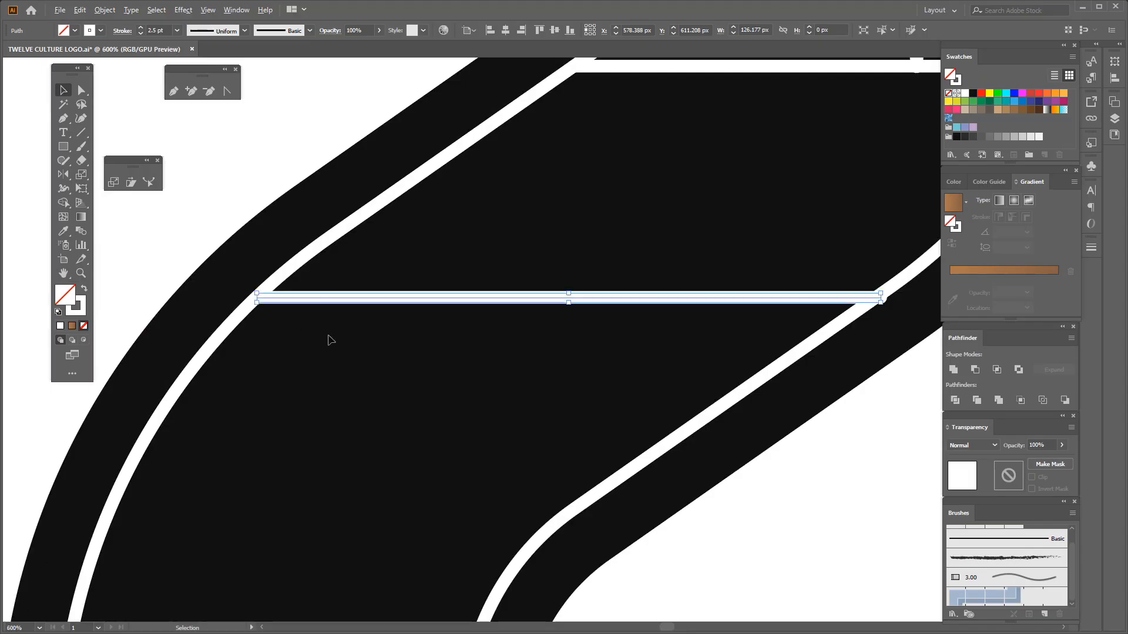
{"action": "left_click_drag", "start_coordinate": [393, 300], "coordinate": [461, 343]}
{"action": "scroll", "coordinate": [504, 297], "scroll_direction": "up", "scroll_amount": 6}
{"action": "left_click_drag", "start_coordinate": [489, 300], "coordinate": [489, 300]}
Draw a square about 17 px per side with fully rounded corners in the band above the new divider
{"action": "scroll", "coordinate": [489, 300], "scroll_direction": "down", "scroll_amount": 4}
{"action": "key", "text": "space"}
{"action": "left_click_drag", "start_coordinate": [391, 259], "coordinate": [429, 343]}
{"action": "left_click", "coordinate": [413, 283]}
{"action": "key", "text": "m"}
{"action": "scroll", "coordinate": [353, 239], "scroll_direction": "up", "scroll_amount": 1}
{"action": "left_click", "coordinate": [64, 90]}
{"action": "key", "text": "space"}
{"action": "left_click_drag", "start_coordinate": [421, 288], "coordinate": [431, 330]}
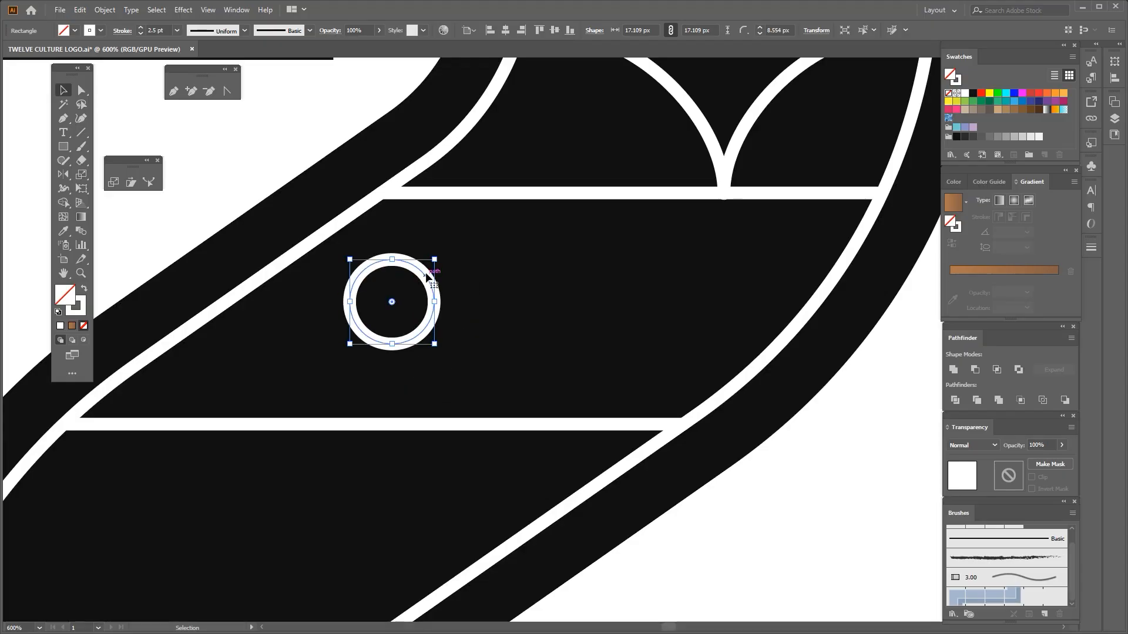
{"action": "scroll", "coordinate": [396, 288], "scroll_direction": "down", "scroll_amount": 2}
{"action": "left_click_drag", "start_coordinate": [427, 279], "coordinate": [457, 303]}
{"action": "scroll", "coordinate": [396, 288], "scroll_direction": "up", "scroll_amount": 1}
{"action": "key", "text": "ctrl+z"}
{"action": "scroll", "coordinate": [384, 286], "scroll_direction": "up", "scroll_amount": 2}
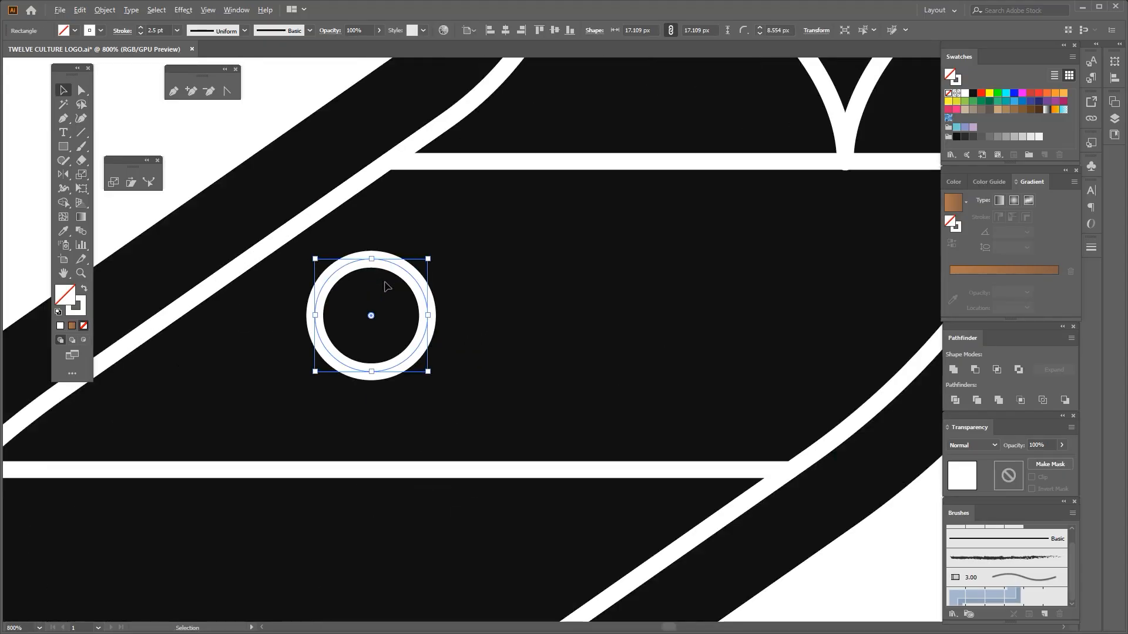
Turn the rounded square into a rounded diamond and duplicate it into an evenly spaced row of three across the band
{"action": "left_click_drag", "start_coordinate": [467, 385], "coordinate": [502, 324]}
{"action": "left_click", "coordinate": [375, 311]}
{"action": "scroll", "coordinate": [374, 312], "scroll_direction": "down", "scroll_amount": 2}
{"action": "key", "text": "ctrl+d"}
{"action": "key", "text": "ctrl+0"}
Draw a horizontal line from the 2's inner base corner to the left inline stroke and duplicate it just above to form a narrow band
{"action": "key", "text": "p"}
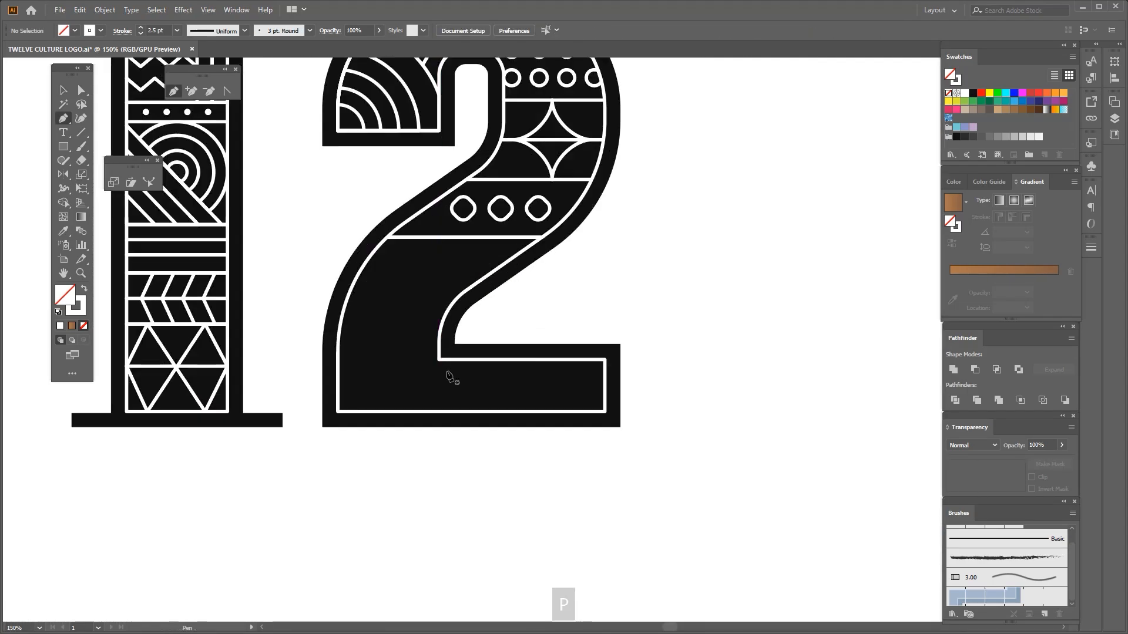
{"action": "left_click", "coordinate": [439, 359]}
{"action": "left_click", "coordinate": [338, 359], "text": "shift"}
{"action": "scroll", "coordinate": [377, 337], "scroll_direction": "up", "scroll_amount": 1}
{"action": "key", "text": "v"}
{"action": "mouse_move", "coordinate": [372, 298]}
{"action": "left_mouse_down"}
{"action": "mouse_move", "coordinate": [407, 361]}
{"action": "mouse_move", "coordinate": [438, 332]}
{"action": "left_mouse_up"}
{"action": "left_click", "coordinate": [406, 366]}
{"action": "scroll", "coordinate": [435, 371], "scroll_direction": "up", "scroll_amount": 1}
Place a small white dot near the left end of the narrow band and duplicate it once beside itself
{"action": "left_click", "coordinate": [576, 235]}
{"action": "scroll", "coordinate": [576, 235], "scroll_direction": "down", "scroll_amount": 1}
{"action": "key", "text": "space"}
{"action": "left_click_drag", "start_coordinate": [61, 146], "coordinate": [97, 175]}
{"action": "scroll", "coordinate": [321, 312], "scroll_direction": "up", "scroll_amount": 3}
{"action": "left_click_drag", "start_coordinate": [358, 338], "coordinate": [379, 358]}
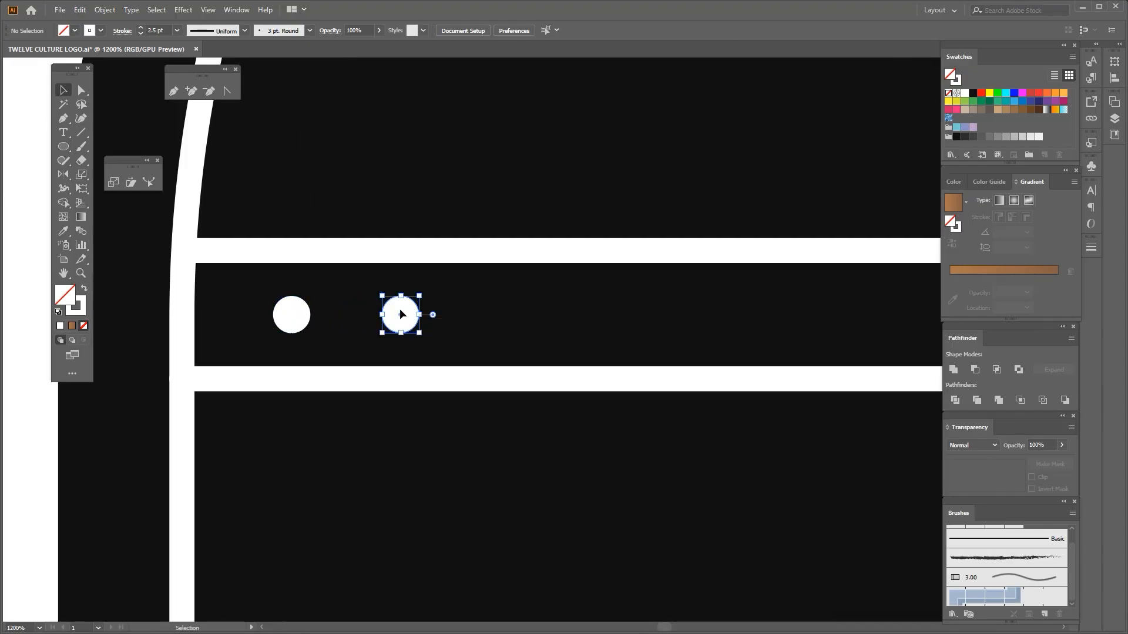
Repeat the dot copy into a row of seven, group the dots and fit the row inside the narrow band
{"action": "scroll", "coordinate": [406, 318], "scroll_direction": "down", "scroll_amount": 4}
{"action": "key", "text": "ctrl+d"}
{"action": "scroll", "coordinate": [395, 310], "scroll_direction": "up", "scroll_amount": 1}
{"action": "left_click_drag", "start_coordinate": [363, 313], "coordinate": [568, 319]}
{"action": "scroll", "coordinate": [598, 321], "scroll_direction": "up", "scroll_amount": 3}
{"action": "scroll", "coordinate": [546, 331], "scroll_direction": "down", "scroll_amount": 3}
{"action": "key", "text": "ctrl+g"}
{"action": "left_click", "coordinate": [511, 381]}
{"action": "scroll", "coordinate": [470, 347], "scroll_direction": "down", "scroll_amount": 2}
{"action": "left_click_drag", "start_coordinate": [454, 290], "coordinate": [406, 315]}
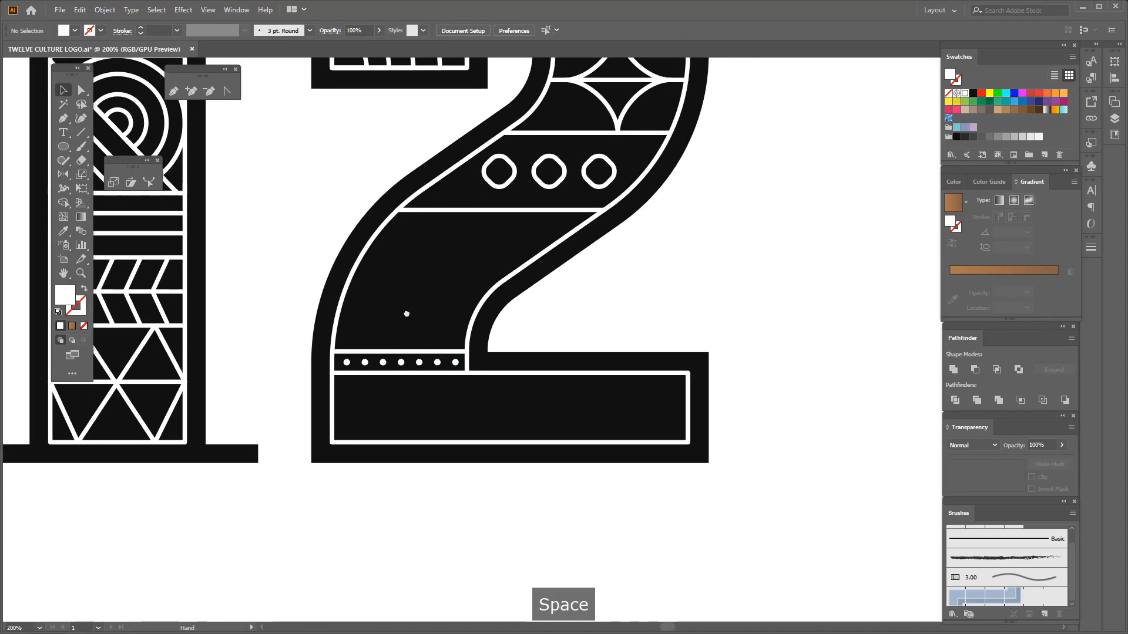
{"action": "left_click_drag", "start_coordinate": [464, 265], "coordinate": [433, 270]}
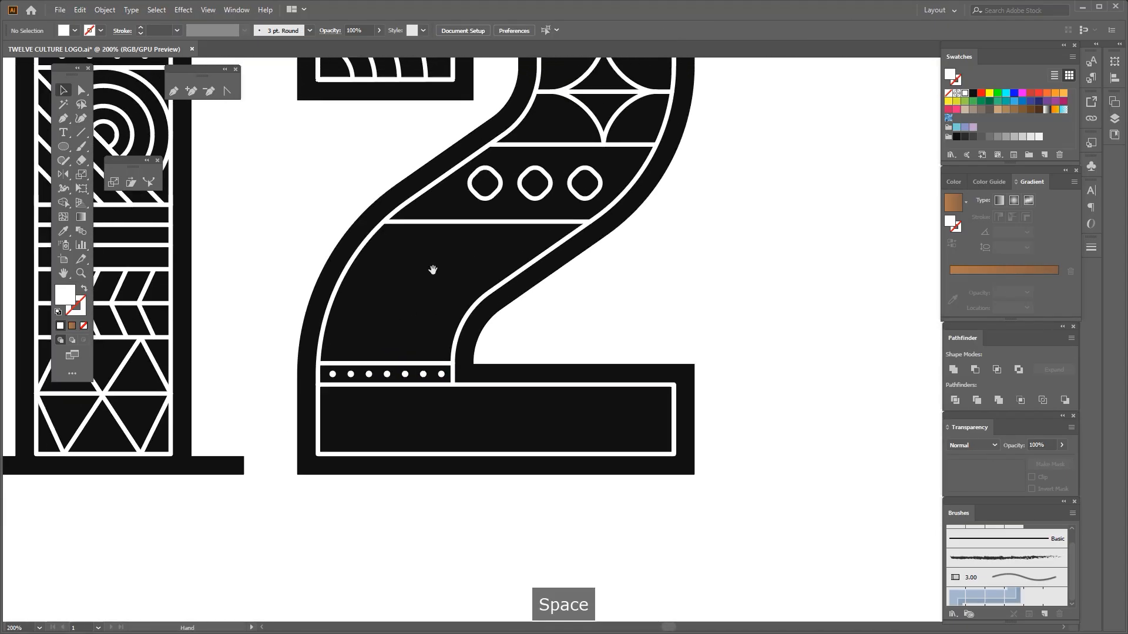
{"action": "left_click", "coordinate": [429, 212]}
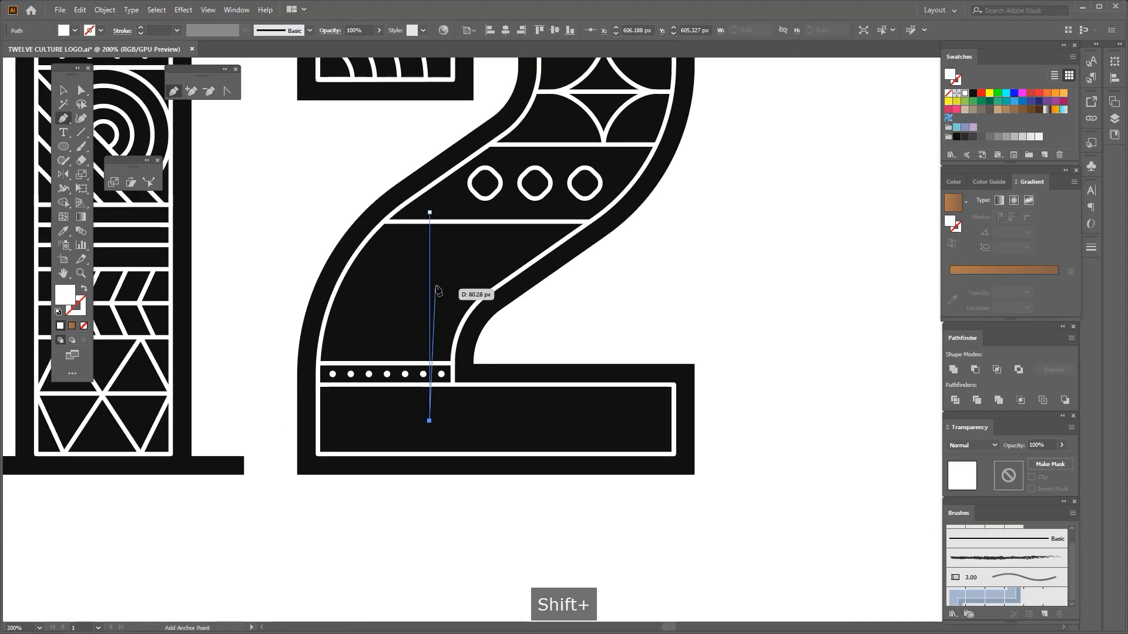
{"action": "scroll", "coordinate": [437, 290], "scroll_direction": "up", "scroll_amount": 1}
{"action": "key", "text": "Delete"}
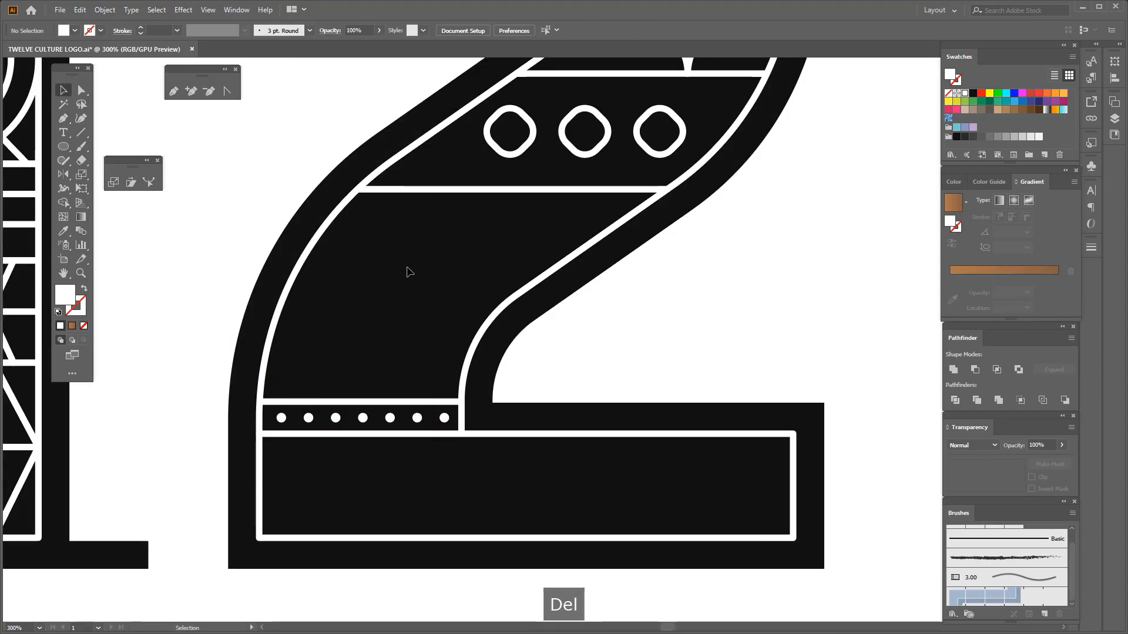
Draw a four-point zigzag down the band above the dots, narrow it to about 18 px and swap its white fill to the stroke
{"action": "left_click", "coordinate": [444, 177]}
{"action": "left_click", "coordinate": [401, 250]}
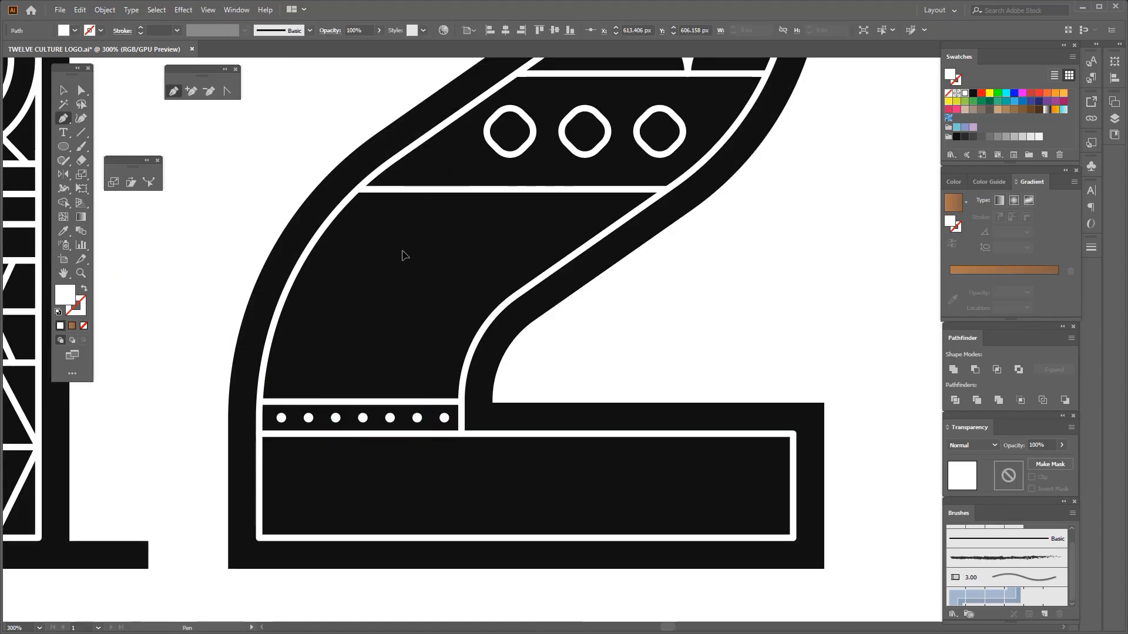
{"action": "left_click", "coordinate": [450, 324]}
{"action": "left_click", "coordinate": [395, 413]}
{"action": "key", "text": "v"}
{"action": "scroll", "coordinate": [428, 303], "scroll_direction": "up", "scroll_amount": 1}
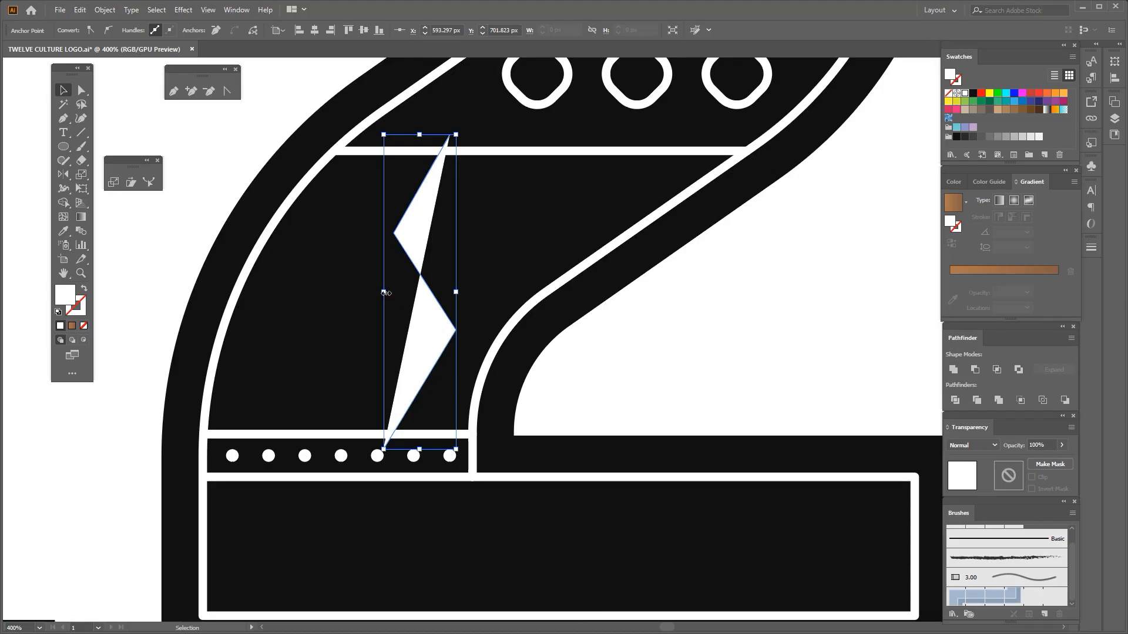
{"action": "left_click_drag", "start_coordinate": [386, 293], "coordinate": [399, 292]}
{"action": "key", "text": "shift+x"}
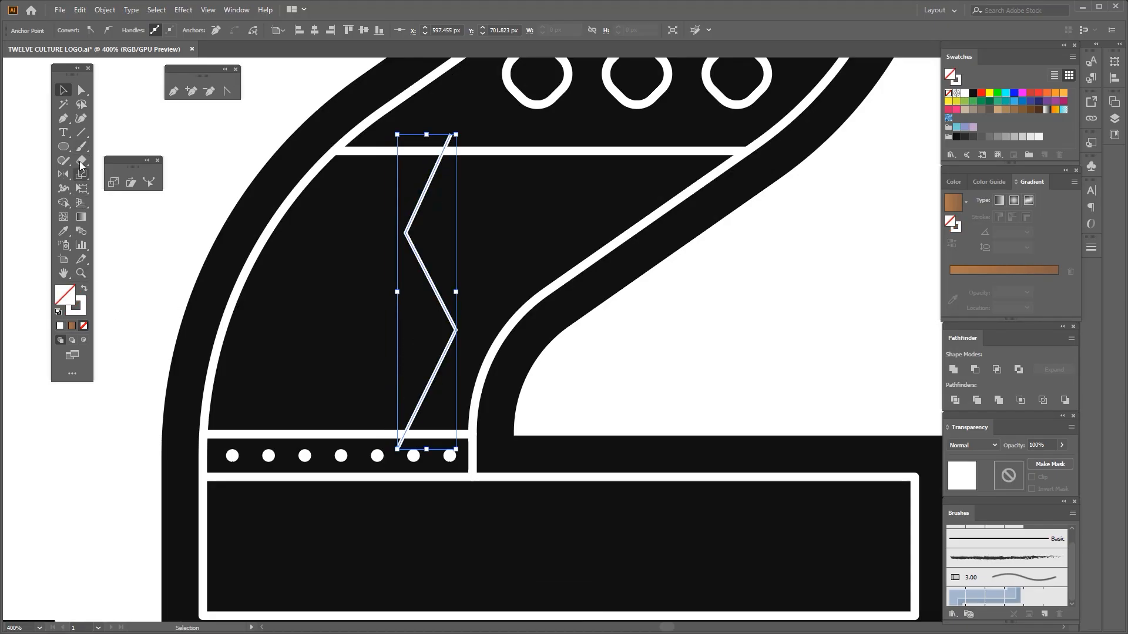
Smooth the zigzag's two middle corners into a wave with the Curvature tool and give the line a 2.5 pt stroke
{"action": "left_click", "coordinate": [81, 118]}
{"action": "scroll", "coordinate": [406, 239], "scroll_direction": "up", "scroll_amount": 1}
{"action": "left_click", "coordinate": [421, 242]}
{"action": "scroll", "coordinate": [421, 242], "scroll_direction": "down", "scroll_amount": 1}
{"action": "scroll", "coordinate": [423, 241], "scroll_direction": "up", "scroll_amount": 1}
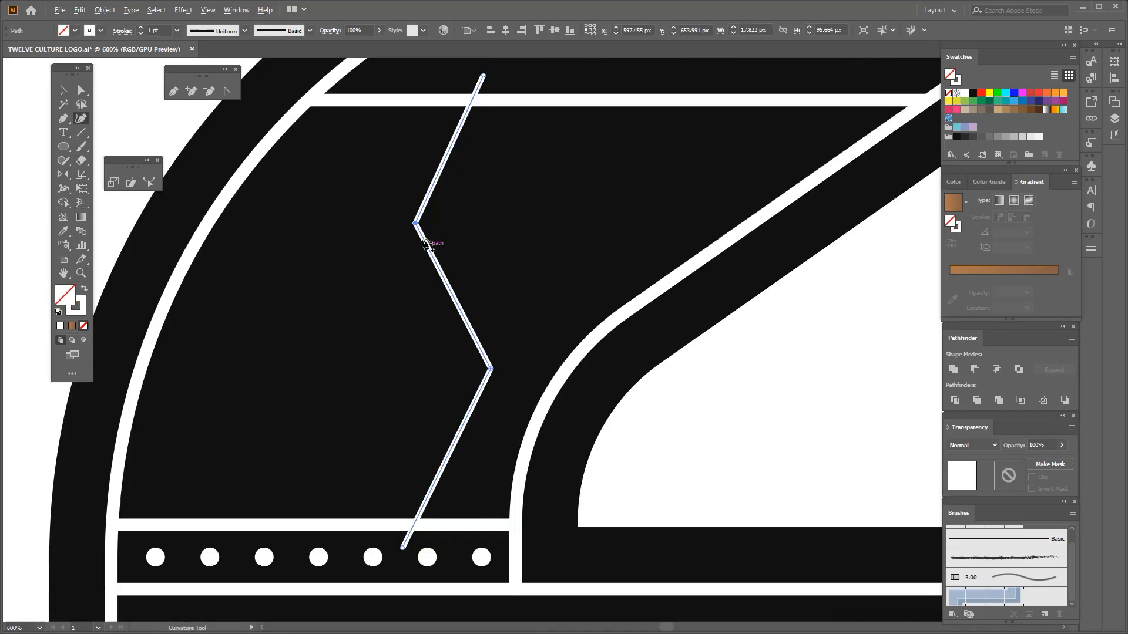
{"action": "double_click", "coordinate": [415, 224]}
{"action": "scroll", "coordinate": [434, 261], "scroll_direction": "down", "scroll_amount": 1}
{"action": "scroll", "coordinate": [484, 391], "scroll_direction": "up", "scroll_amount": 1}
{"action": "double_click", "coordinate": [465, 301]}
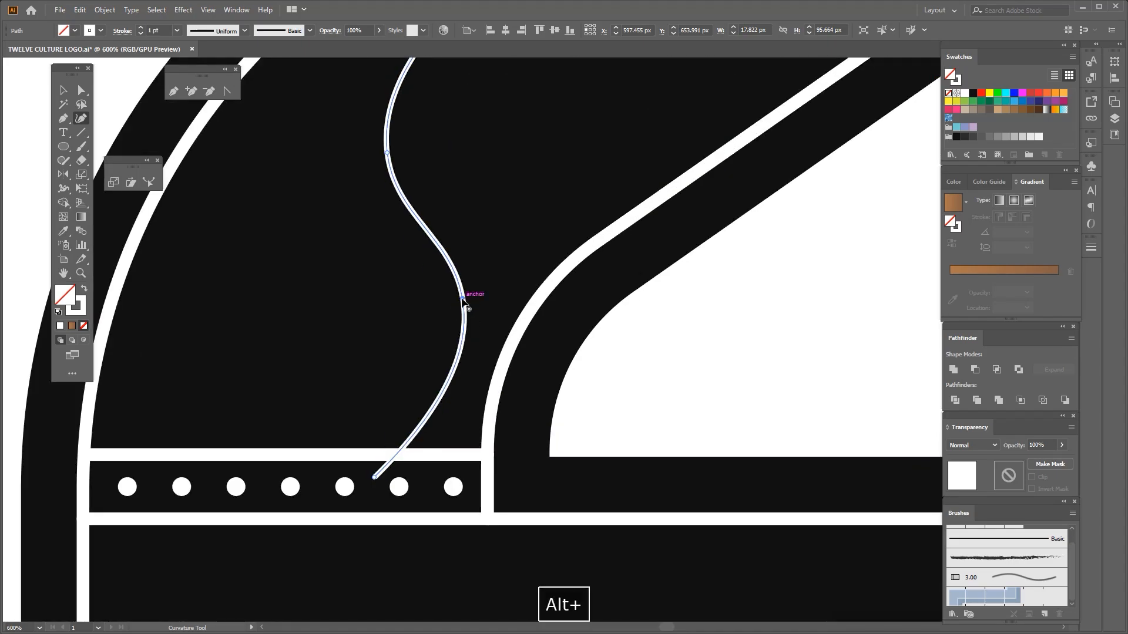
{"action": "scroll", "coordinate": [447, 306], "scroll_direction": "down", "scroll_amount": 2}
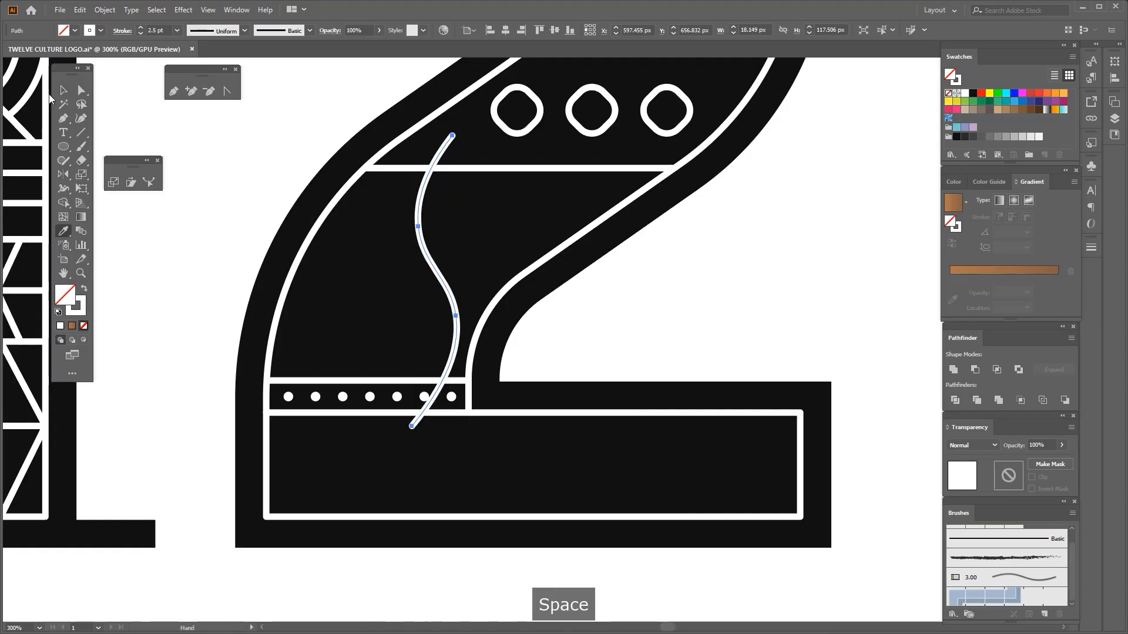
Narrow the wavy line to about 16 px and shift it right against the 2's inner inline stroke
{"action": "scroll", "coordinate": [376, 254], "scroll_direction": "up", "scroll_amount": 1}
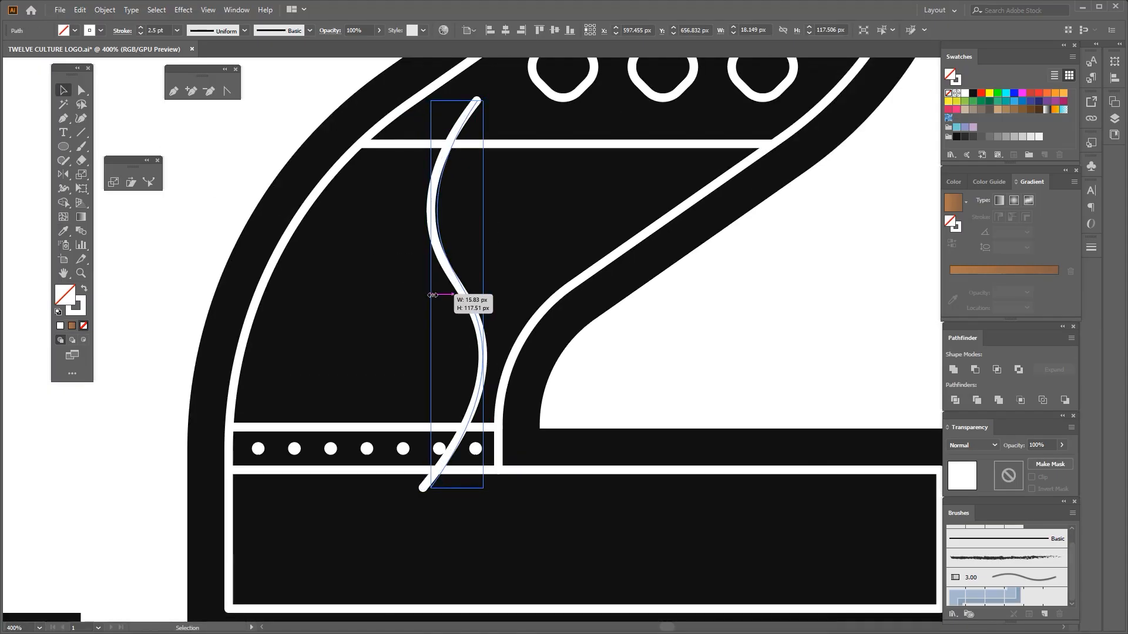
{"action": "scroll", "coordinate": [453, 259], "scroll_direction": "down", "scroll_amount": 1}
{"action": "left_click_drag", "start_coordinate": [432, 295], "coordinate": [468, 275]}
{"action": "scroll", "coordinate": [456, 272], "scroll_direction": "up", "scroll_amount": 1}
{"action": "scroll", "coordinate": [477, 242], "scroll_direction": "down", "scroll_amount": 1}
{"action": "scroll", "coordinate": [477, 355], "scroll_direction": "up", "scroll_amount": 1}
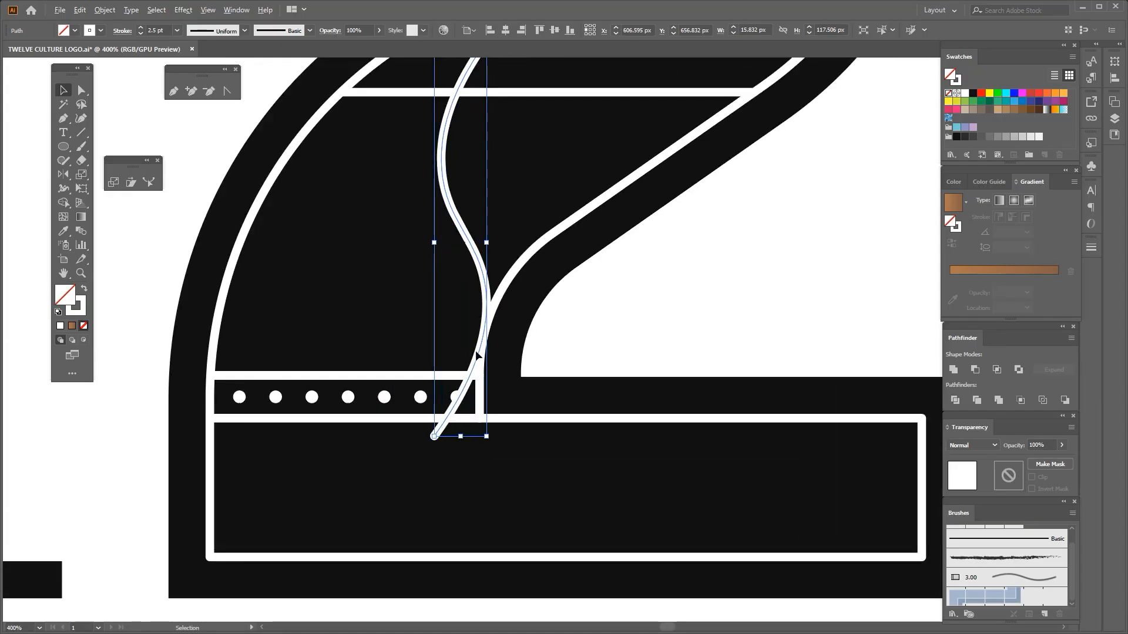
Shorten the wavy line from both ends to about 105 px high so it just overlaps the dividers above and below
{"action": "left_click_drag", "start_coordinate": [460, 418], "coordinate": [461, 418]}
{"action": "left_click_drag", "start_coordinate": [459, 71], "coordinate": [456, 135]}
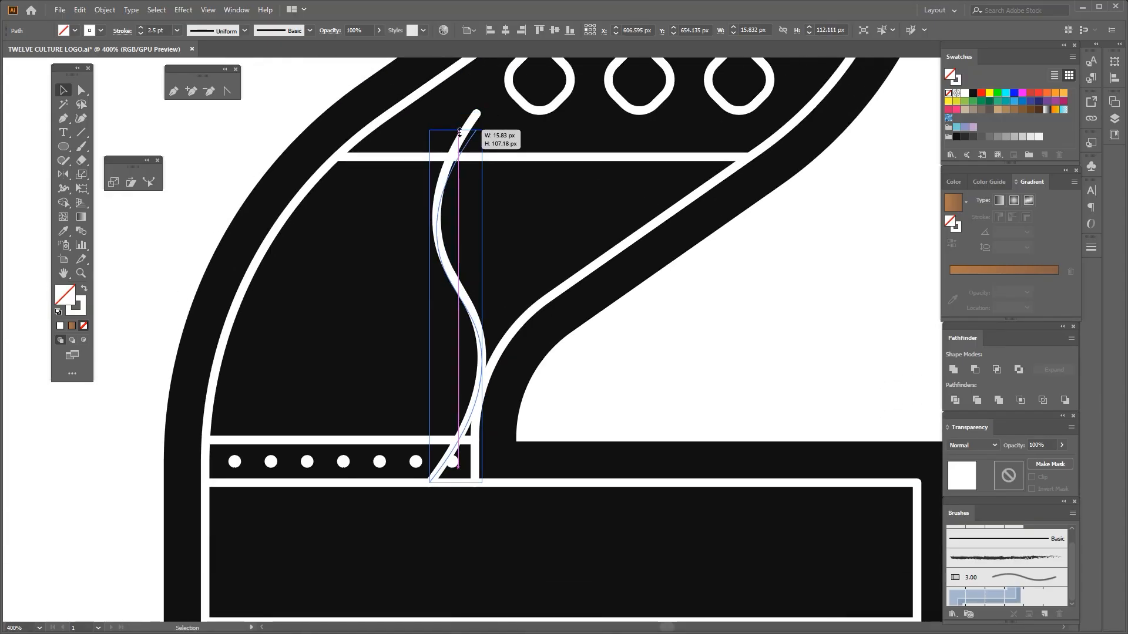
{"action": "scroll", "coordinate": [470, 377], "scroll_direction": "up", "scroll_amount": 1}
{"action": "left_click_drag", "start_coordinate": [469, 378], "coordinate": [459, 269]}
{"action": "left_click_drag", "start_coordinate": [442, 428], "coordinate": [442, 423]}
{"action": "scroll", "coordinate": [449, 348], "scroll_direction": "down", "scroll_amount": 2}
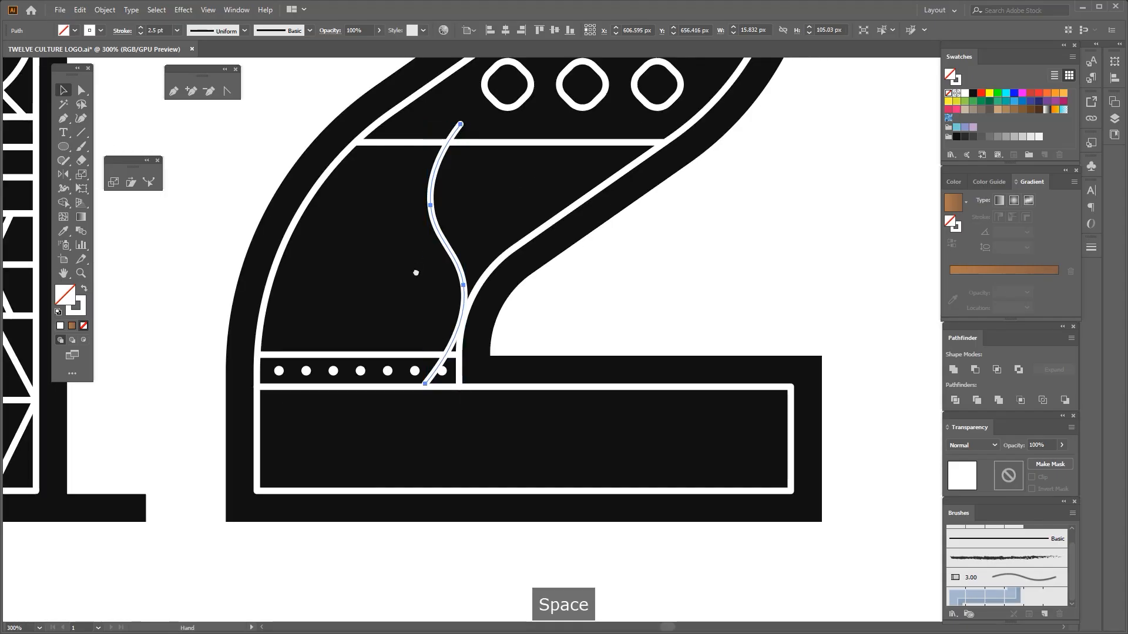
Duplicate the wavy line at equal spacing across the full width of the band and group the copies
{"action": "mouse_move", "coordinate": [415, 272]}
{"action": "left_mouse_down"}
{"action": "mouse_move", "coordinate": [426, 302]}
{"action": "mouse_move", "coordinate": [440, 286]}
{"action": "mouse_move", "coordinate": [415, 272]}
{"action": "left_mouse_up"}
{"action": "key", "text": "ctrl+d"}
{"action": "key", "text": "ctrl+d"}
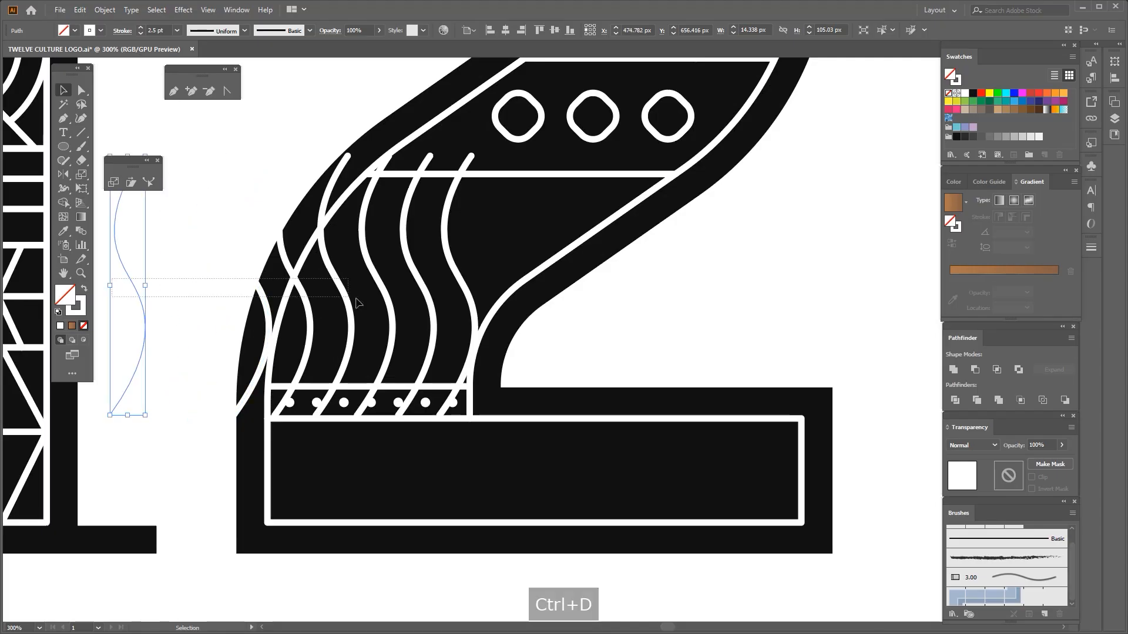
{"action": "mouse_move", "coordinate": [356, 299]}
{"action": "left_mouse_down"}
{"action": "mouse_move", "coordinate": [465, 293]}
{"action": "mouse_move", "coordinate": [506, 264]}
{"action": "mouse_move", "coordinate": [616, 254]}
{"action": "mouse_move", "coordinate": [605, 253]}
{"action": "left_mouse_up"}
{"action": "left_click", "coordinate": [521, 283], "text": "shift"}
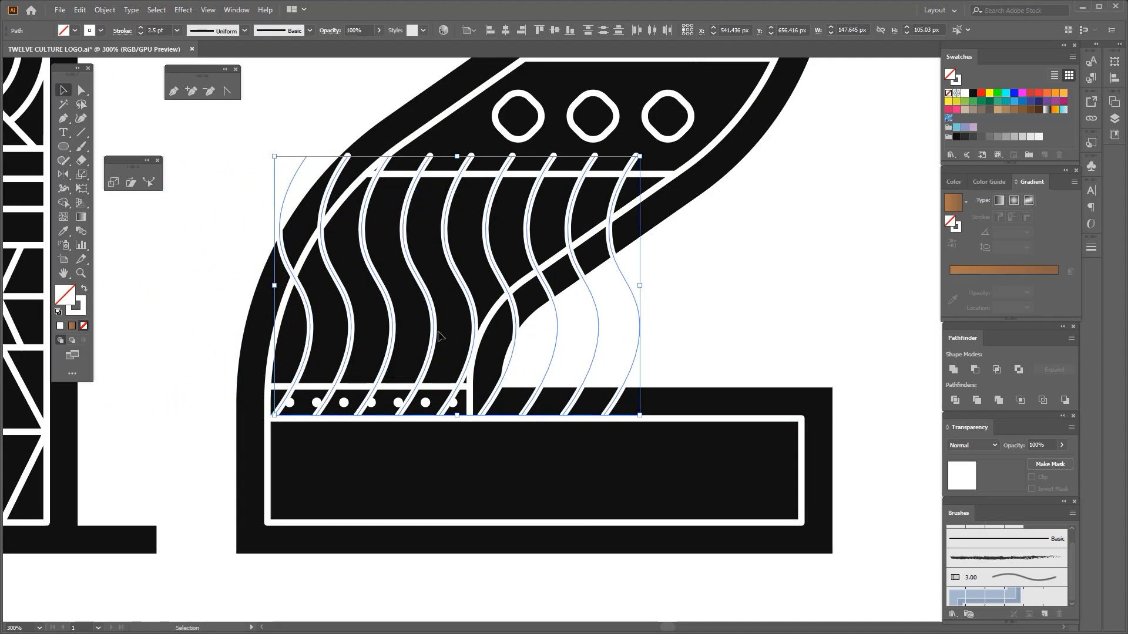
{"action": "key", "text": "ctrl+g"}
Trim the wave ends that run past the upper divider and into the dotted band with the Shape Builder tool
{"action": "left_click", "coordinate": [474, 179], "text": "shift"}
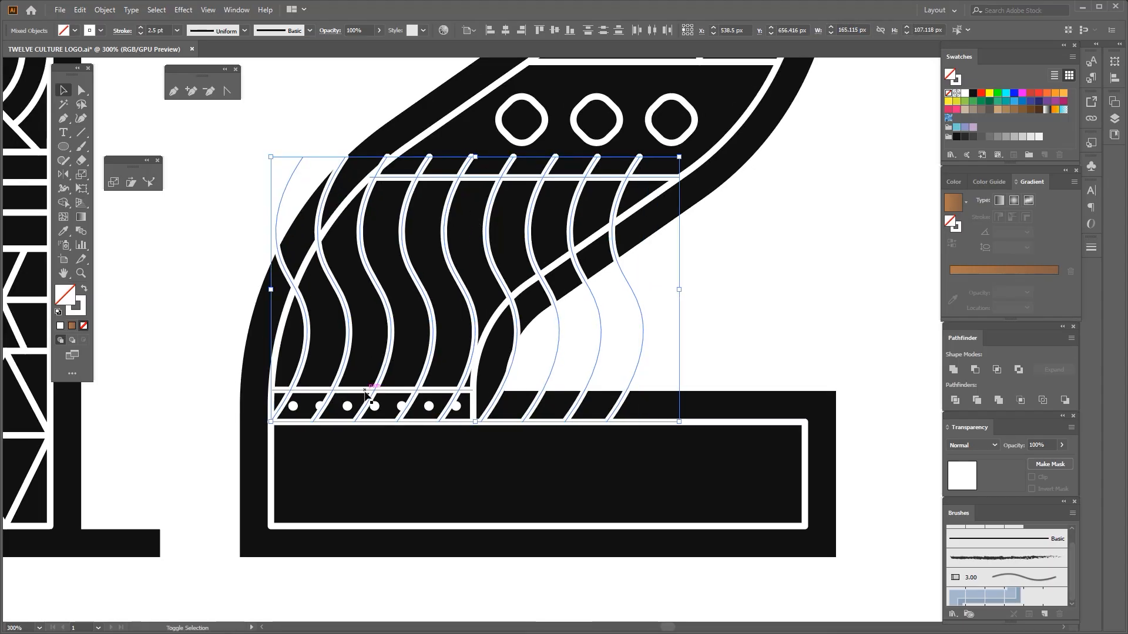
{"action": "left_click", "coordinate": [63, 203]}
{"action": "scroll", "coordinate": [404, 167], "scroll_direction": "up", "scroll_amount": 1}
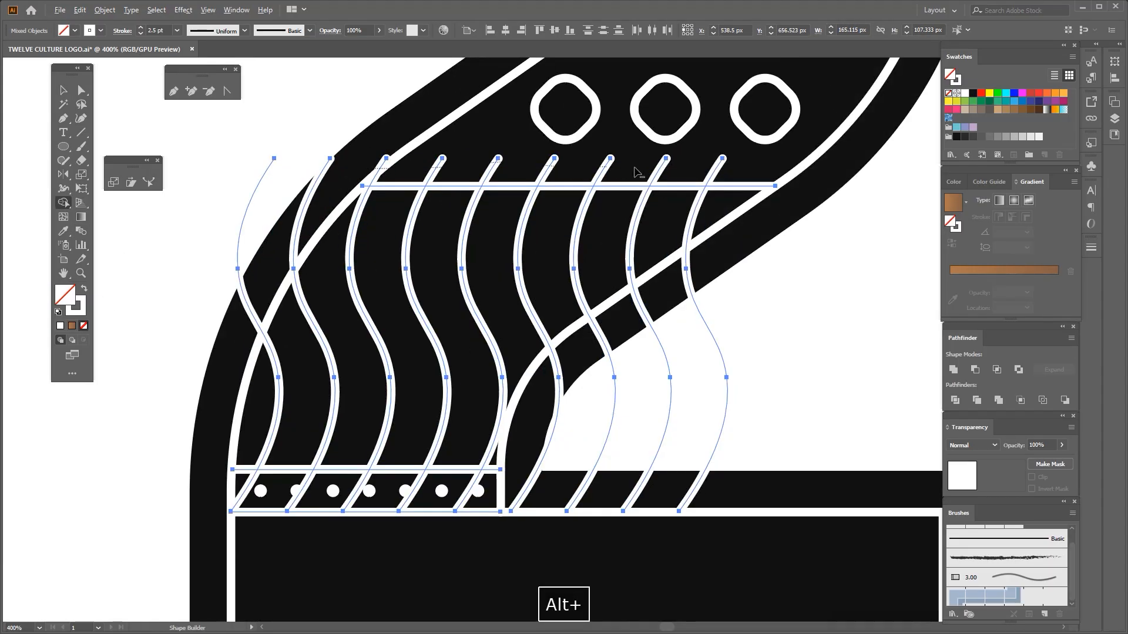
{"action": "left_click_drag", "start_coordinate": [639, 173], "coordinate": [738, 170]}
{"action": "left_click_drag", "start_coordinate": [622, 414], "coordinate": [639, 358]}
{"action": "left_click", "coordinate": [528, 443], "text": "alt"}
{"action": "key", "text": "ctrl+z"}
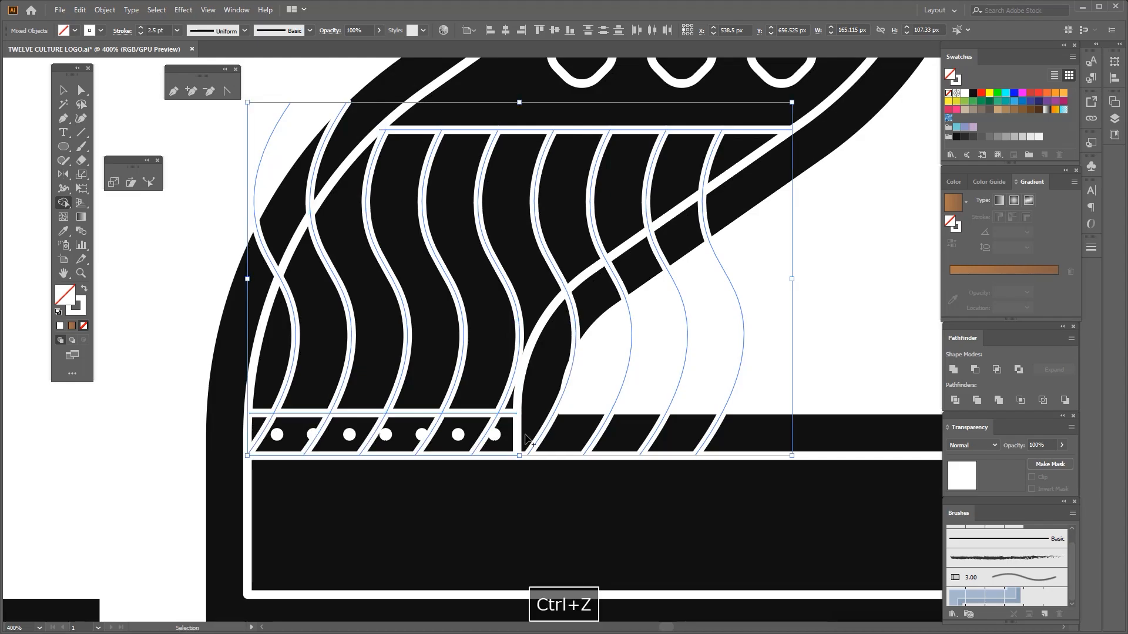
Add the 2's inline outline to the selection and remove the wave parts outside it with the Shape Builder tool
{"action": "left_click", "coordinate": [65, 91]}
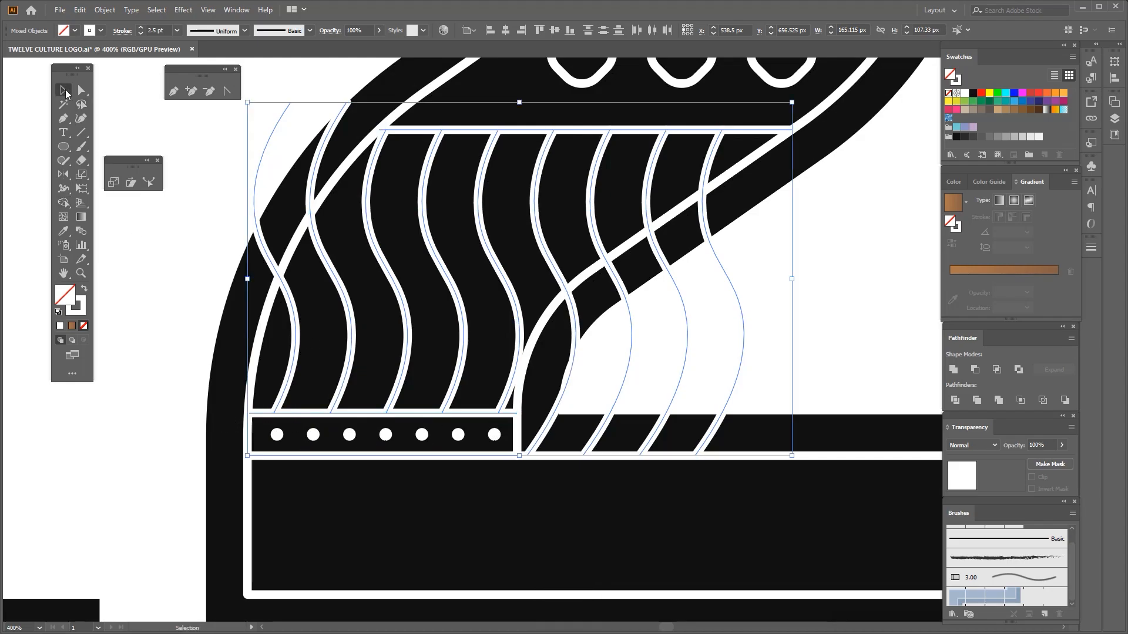
{"action": "left_click", "coordinate": [531, 330], "text": "shift"}
{"action": "left_click", "coordinate": [63, 203]}
{"action": "left_click_drag", "start_coordinate": [550, 376], "coordinate": [759, 295]}
{"action": "left_click_drag", "start_coordinate": [331, 118], "coordinate": [392, 217]}
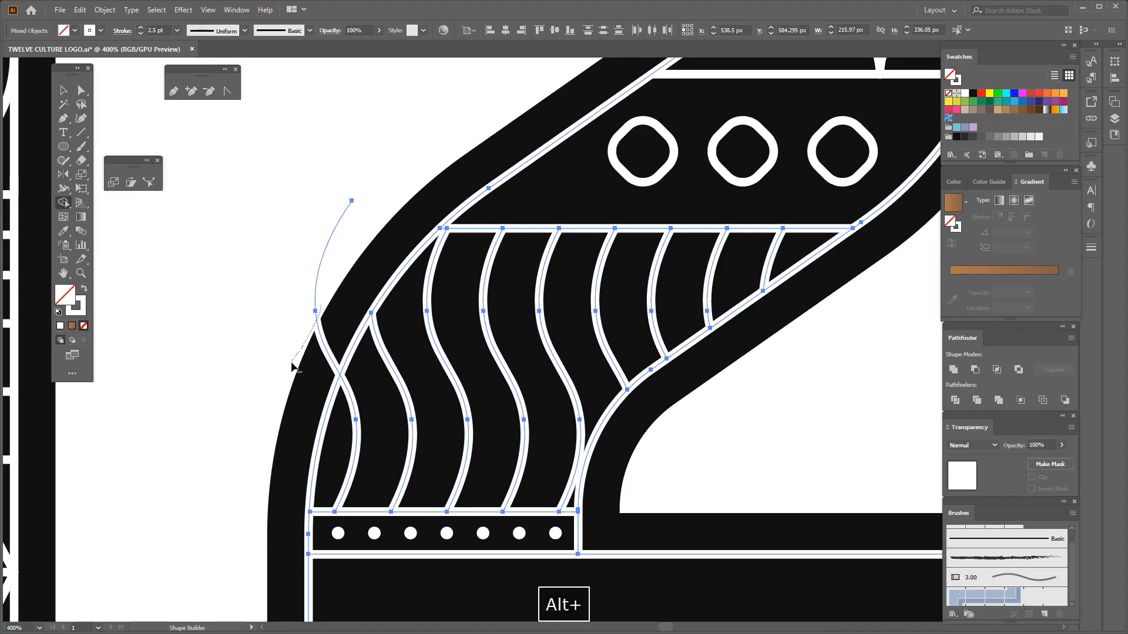
{"action": "left_click_drag", "start_coordinate": [321, 305], "coordinate": [292, 362]}
{"action": "scroll", "coordinate": [318, 315], "scroll_direction": "down", "scroll_amount": 2}
{"action": "left_click", "coordinate": [63, 90]}
{"action": "left_click", "coordinate": [382, 311]}
{"action": "left_click", "coordinate": [486, 309]}
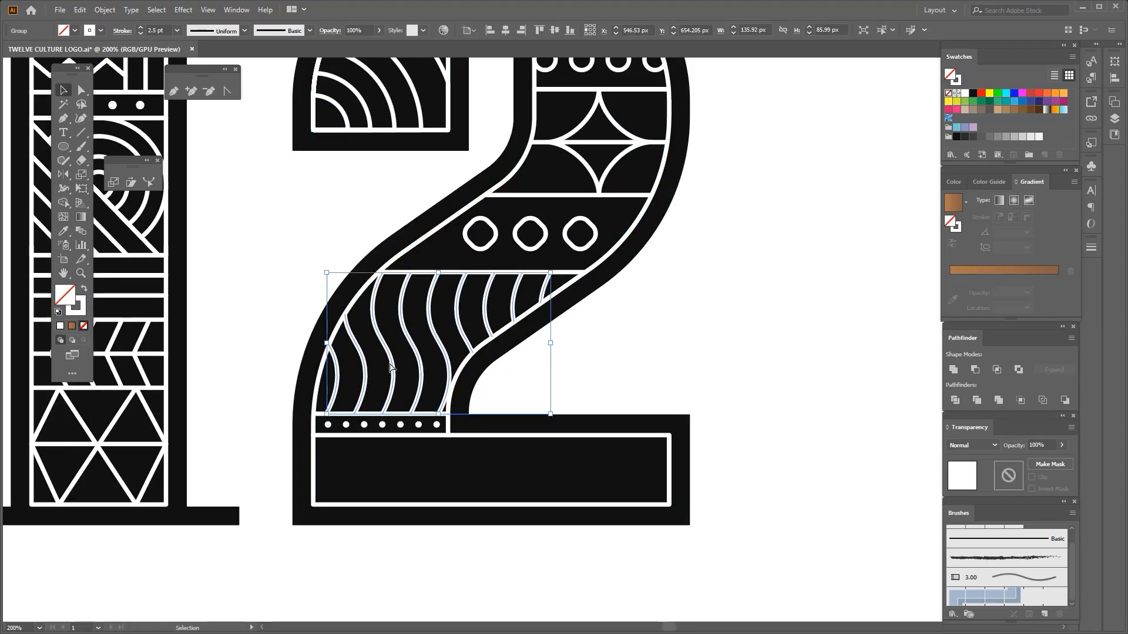
{"action": "left_click", "coordinate": [386, 372]}
Place a white zigzag line about 32 px high inside the 2's base, with its lower points on the bottom inline stroke
{"action": "left_click_drag", "start_coordinate": [392, 368], "coordinate": [466, 461]}
{"action": "scroll", "coordinate": [386, 373], "scroll_direction": "down", "scroll_amount": 2}
{"action": "scroll", "coordinate": [472, 441], "scroll_direction": "up", "scroll_amount": 2}
{"action": "left_click_drag", "start_coordinate": [314, 221], "coordinate": [833, 455]}
{"action": "scroll", "coordinate": [510, 393], "scroll_direction": "up", "scroll_amount": 1}
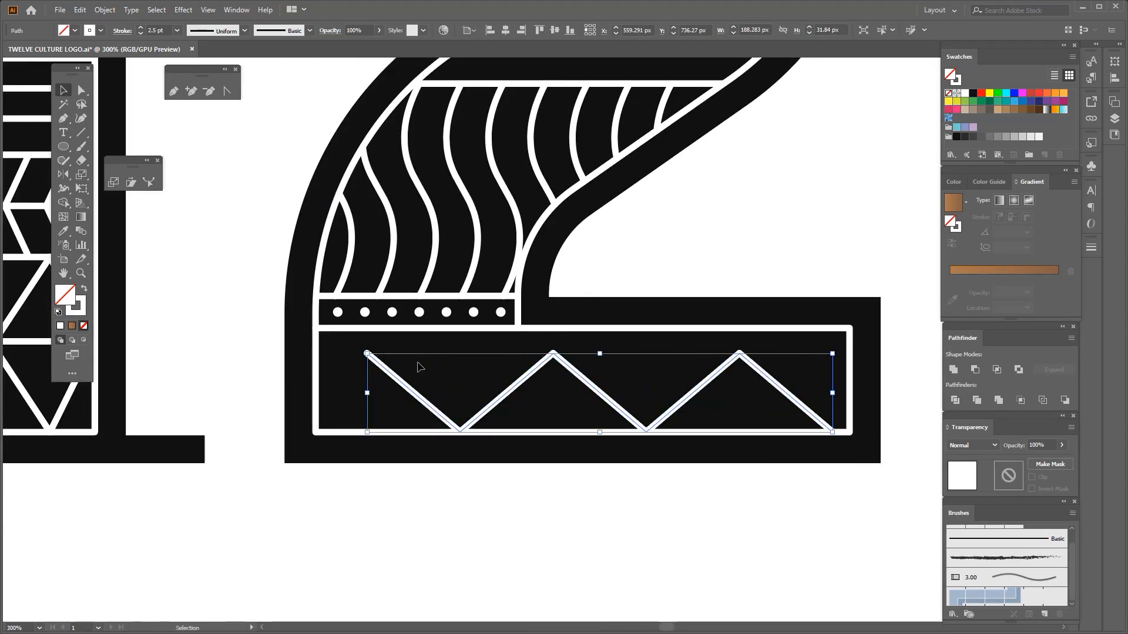
Resize the zigzag to about 141 px wide and 42 px high to fill the base's height, and reflect it
{"action": "scroll", "coordinate": [420, 367], "scroll_direction": "up", "scroll_amount": 2}
{"action": "left_click_drag", "start_coordinate": [781, 343], "coordinate": [787, 294]}
{"action": "scroll", "coordinate": [788, 293], "scroll_direction": "down", "scroll_amount": 2}
{"action": "left_click_drag", "start_coordinate": [759, 369], "coordinate": [637, 369]}
{"action": "left_click_drag", "start_coordinate": [334, 364], "coordinate": [12, 175]}
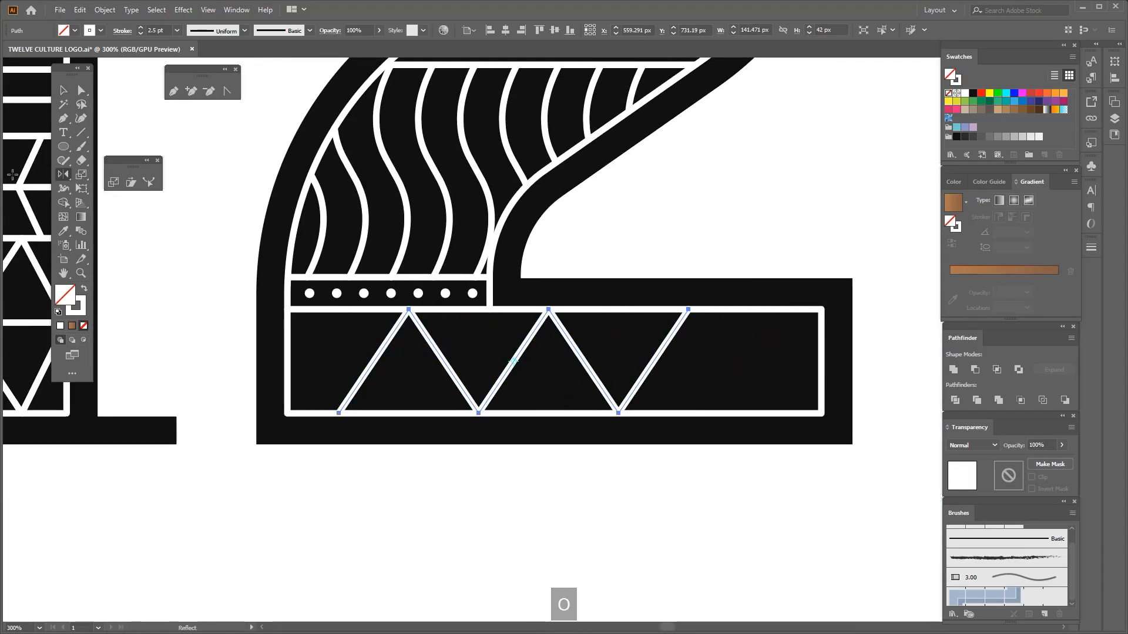
Align the zigzag's start with the base's lower left corner and add a copy that continues the pattern past the right end
{"action": "scroll", "coordinate": [358, 371], "scroll_direction": "up", "scroll_amount": 1}
{"action": "left_click_drag", "start_coordinate": [379, 357], "coordinate": [622, 357]}
{"action": "scroll", "coordinate": [312, 362], "scroll_direction": "down", "scroll_amount": 1}
{"action": "scroll", "coordinate": [612, 373], "scroll_direction": "up", "scroll_amount": 1}
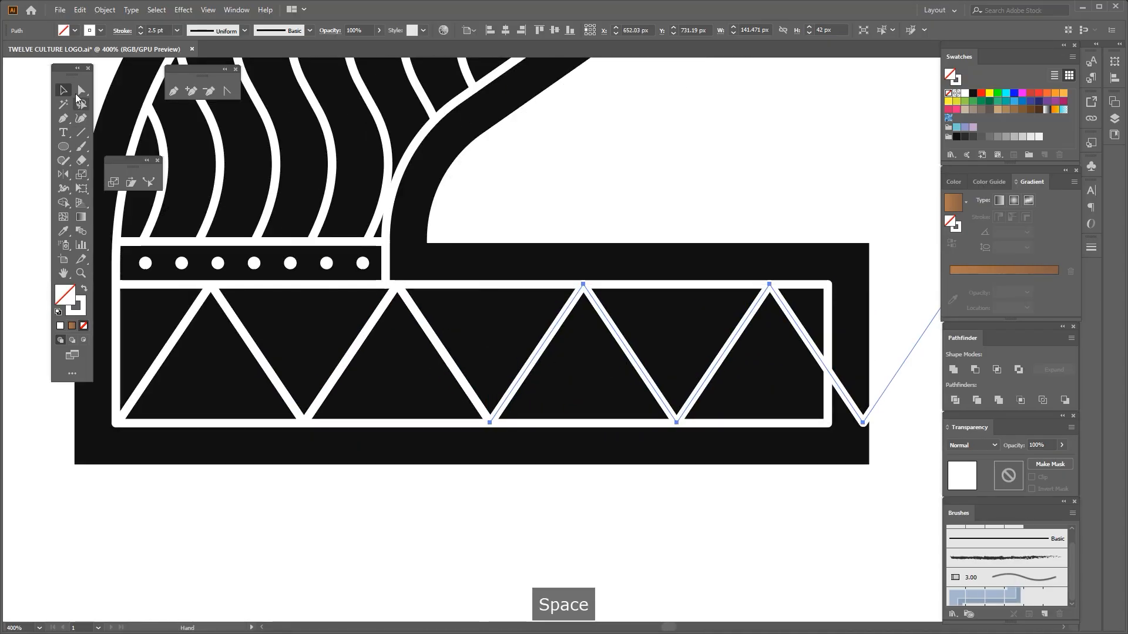
Join the two zigzags into one path and widen it to about 276 px so a peak meets the base's upper right inline corner
{"action": "left_click", "coordinate": [81, 92]}
{"action": "left_click", "coordinate": [491, 424]}
{"action": "key", "text": "Delete"}
{"action": "key", "text": "v"}
{"action": "scroll", "coordinate": [454, 298], "scroll_direction": "down", "scroll_amount": 1}
{"action": "left_click_drag", "start_coordinate": [510, 309], "coordinate": [622, 343]}
{"action": "scroll", "coordinate": [837, 345], "scroll_direction": "up", "scroll_amount": 1}
{"action": "left_click_drag", "start_coordinate": [829, 338], "coordinate": [903, 331]}
{"action": "key", "text": "space"}
{"action": "left_click_drag", "start_coordinate": [154, 295], "coordinate": [89, 298]}
Delete the zigzag's points that extend past the right end of the base's inline outline
{"action": "left_click", "coordinate": [81, 90]}
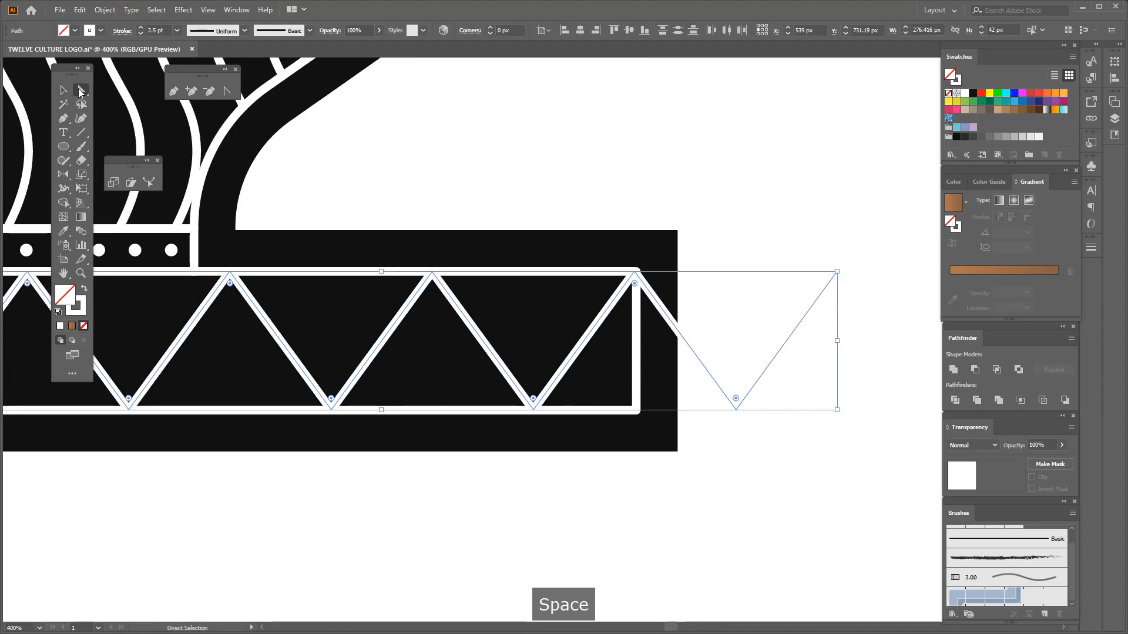
{"action": "scroll", "coordinate": [315, 186], "scroll_direction": "down", "scroll_amount": 1}
{"action": "left_click_drag", "start_coordinate": [729, 200], "coordinate": [620, 419]}
{"action": "key", "text": "Delete"}
{"action": "left_click", "coordinate": [619, 420]}
{"action": "scroll", "coordinate": [606, 361], "scroll_direction": "down", "scroll_amount": 1}
{"action": "left_click", "coordinate": [63, 90]}
{"action": "scroll", "coordinate": [231, 318], "scroll_direction": "up", "scroll_amount": 1}
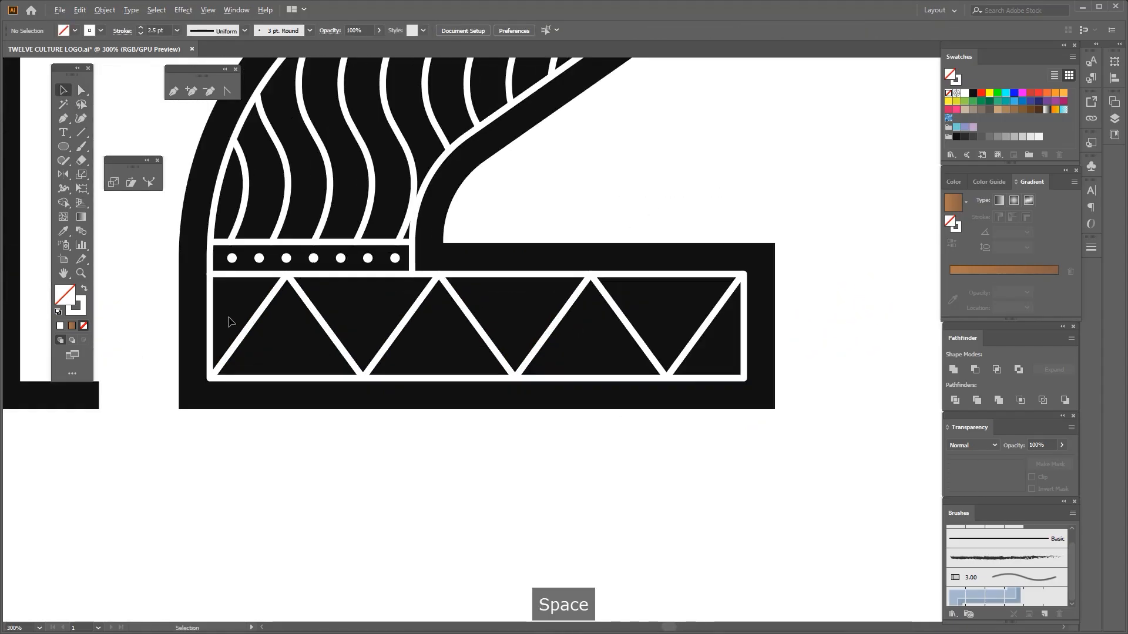
Group the zigzag lines inside the 2's base
{"action": "left_click_drag", "start_coordinate": [230, 321], "coordinate": [711, 338]}
{"action": "key", "text": "ctrl+g"}
{"action": "left_click", "coordinate": [558, 420]}
{"action": "scroll", "coordinate": [478, 417], "scroll_direction": "down", "scroll_amount": 3}
{"action": "key", "text": "space"}
{"action": "left_click_drag", "start_coordinate": [478, 417], "coordinate": [501, 407]}
{"action": "scroll", "coordinate": [433, 400], "scroll_direction": "down", "scroll_amount": 1}
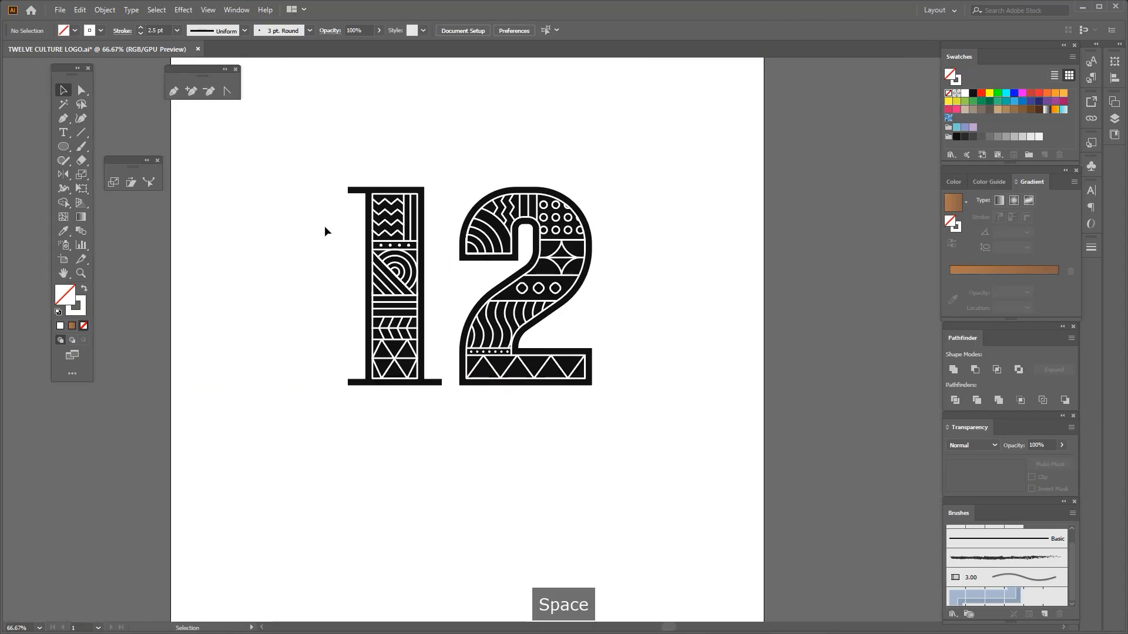
Unlock the black digits and select them together with all the white pattern lines
{"action": "left_click_drag", "start_coordinate": [641, 411], "coordinate": [641, 411]}
{"action": "key", "text": "space"}
{"action": "left_click_drag", "start_coordinate": [641, 410], "coordinate": [647, 396]}
{"action": "left_click", "coordinate": [266, 249]}
{"action": "left_click_drag", "start_coordinate": [600, 367], "coordinate": [614, 389]}
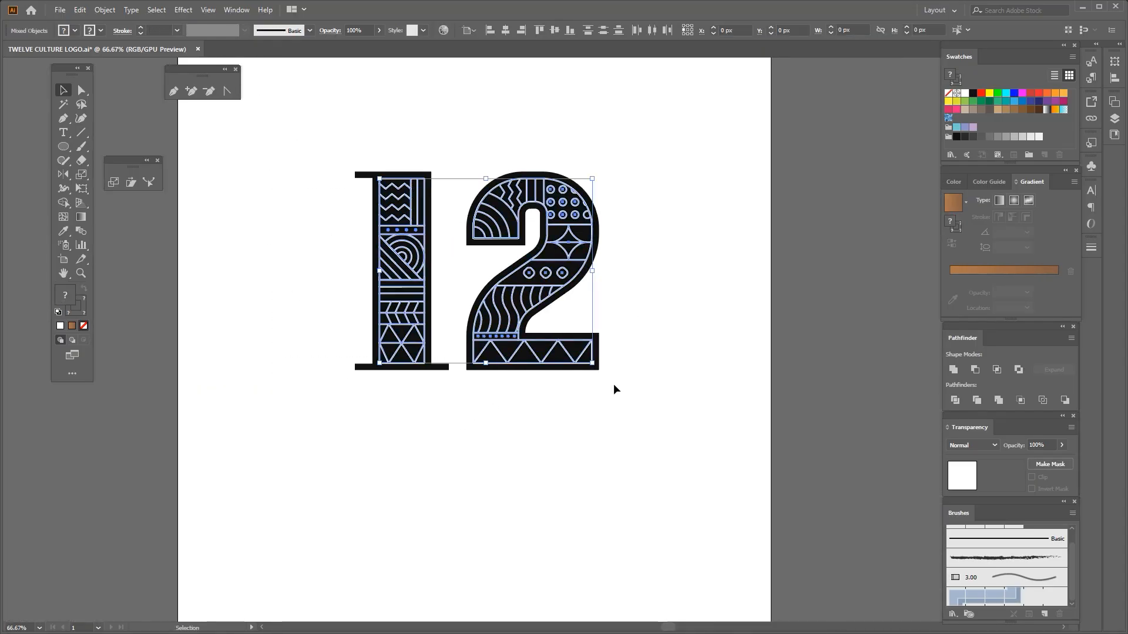
{"action": "left_click", "coordinate": [299, 252]}
{"action": "key", "text": "ctrl+alt+2"}
{"action": "left_click_drag", "start_coordinate": [304, 107], "coordinate": [684, 401]}
{"action": "key", "text": "shift+Left"}
{"action": "key", "text": "shift+Left"}
{"action": "key", "text": "shift+Left"}
{"action": "key", "text": "shift+Left"}
{"action": "key", "text": "shift+Left"}
{"action": "key", "text": "shift+Left"}
{"action": "key", "text": "shift+Left"}
{"action": "key", "text": "shift+Left"}
{"action": "key", "text": "shift+Left"}
{"action": "key", "text": "shift+Left"}
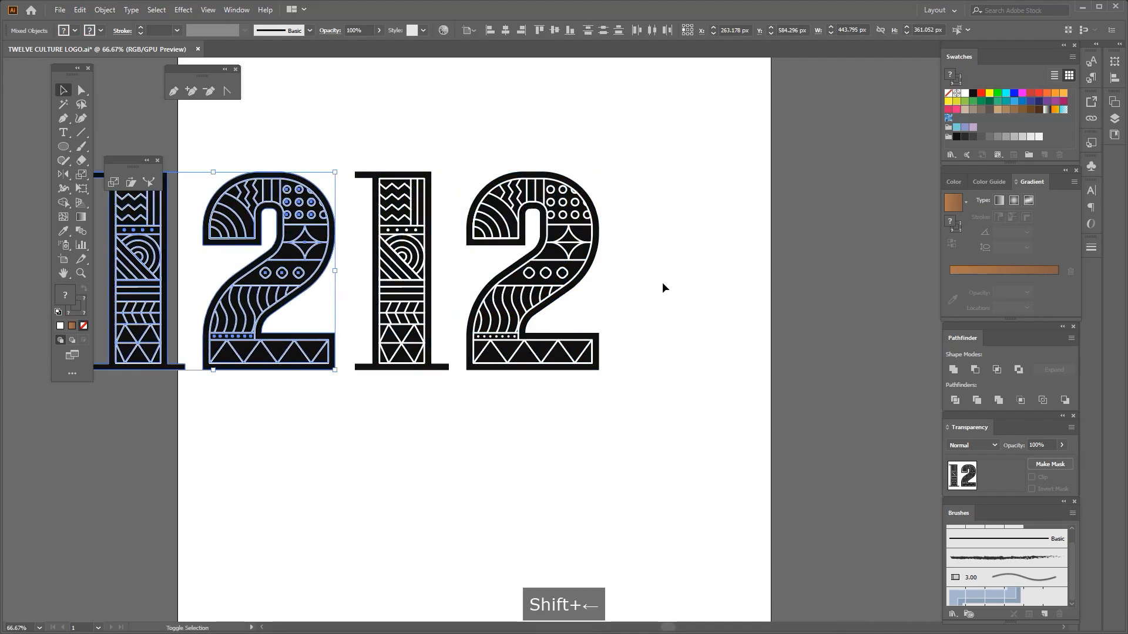
{"action": "left_click", "coordinate": [107, 10]}
{"action": "left_click", "coordinate": [360, 181]}
{"action": "left_click", "coordinate": [376, 195], "text": "shift"}
{"action": "left_click", "coordinate": [375, 196], "text": "shift"}
{"action": "scroll", "coordinate": [438, 201], "scroll_direction": "up", "scroll_amount": 1}
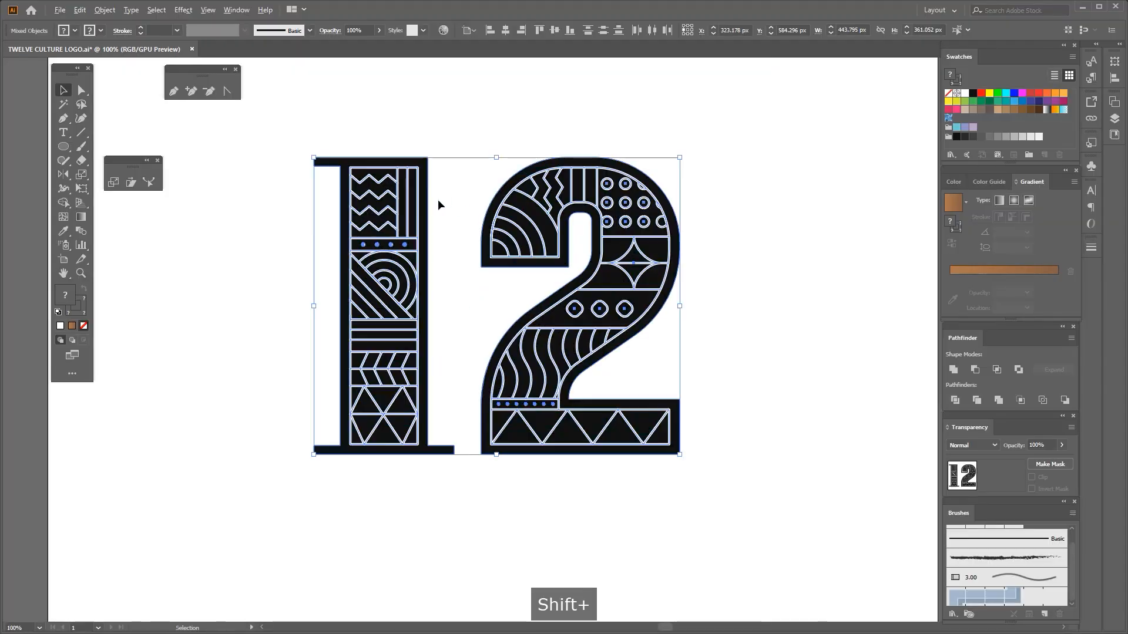
Remove the black digits from the selection, apply the 1's white 2.5 pt zigzag stroke to all pattern objects, and group them
{"action": "left_click", "coordinate": [428, 178], "text": "shift"}
{"action": "key", "text": "i"}
{"action": "left_click", "coordinate": [379, 227]}
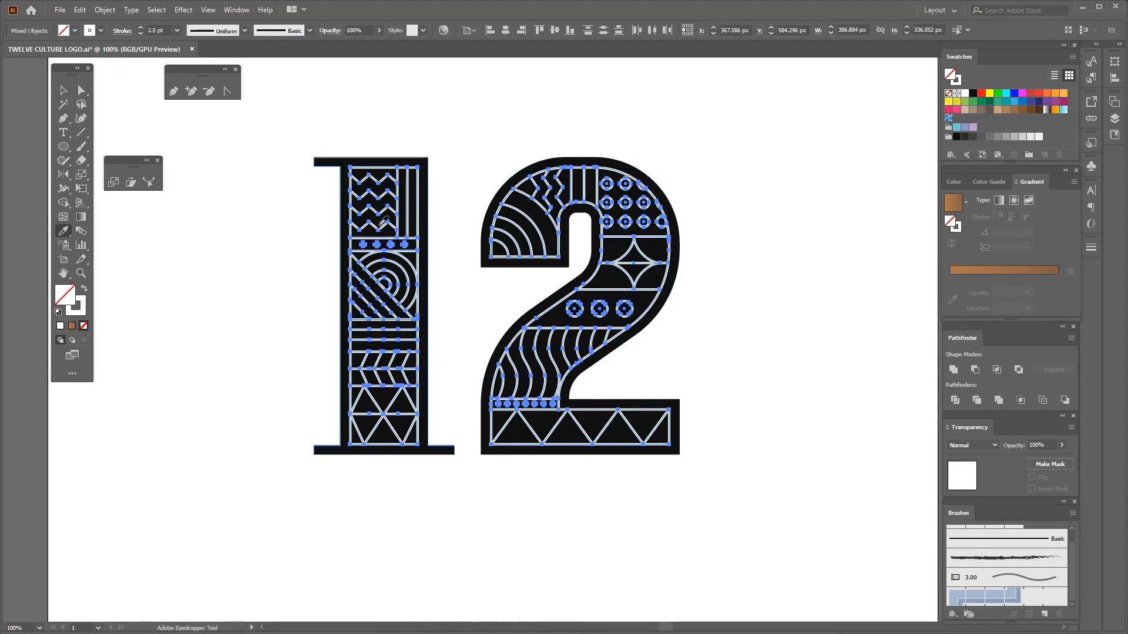
{"action": "left_click", "coordinate": [60, 88]}
{"action": "scroll", "coordinate": [248, 168], "scroll_direction": "down", "scroll_amount": 1}
{"action": "key", "text": "ctrl+g"}
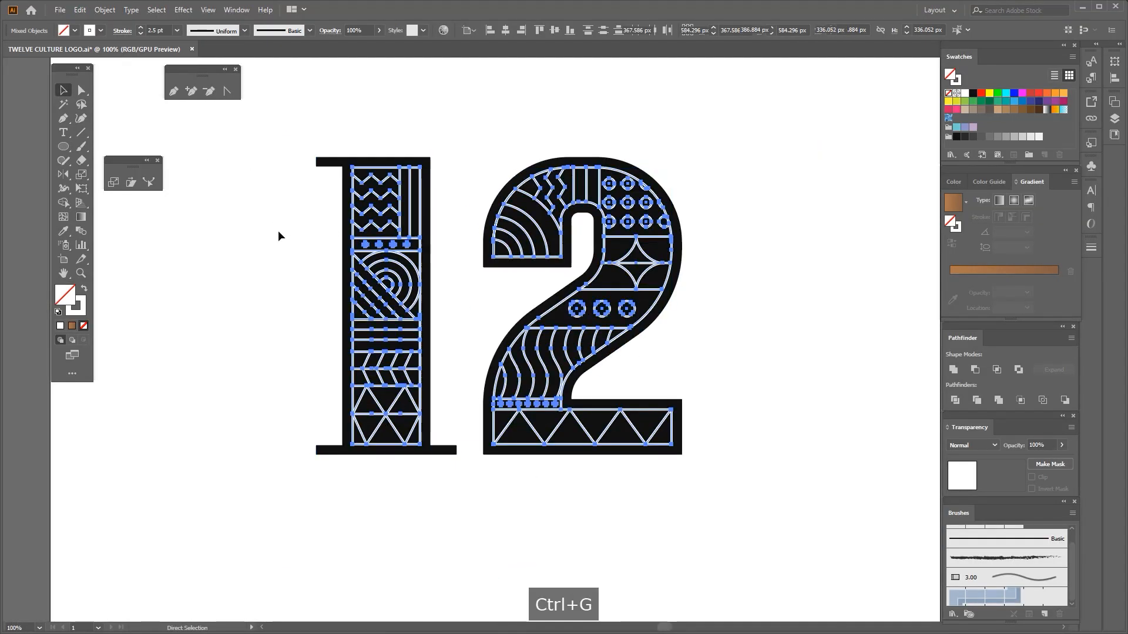
{"action": "left_click", "coordinate": [280, 228]}
Isolate the row of dots above the 2's base and give the dots a white fill without a stroke
{"action": "scroll", "coordinate": [452, 363], "scroll_direction": "up", "scroll_amount": 4}
{"action": "double_click", "coordinate": [426, 289]}
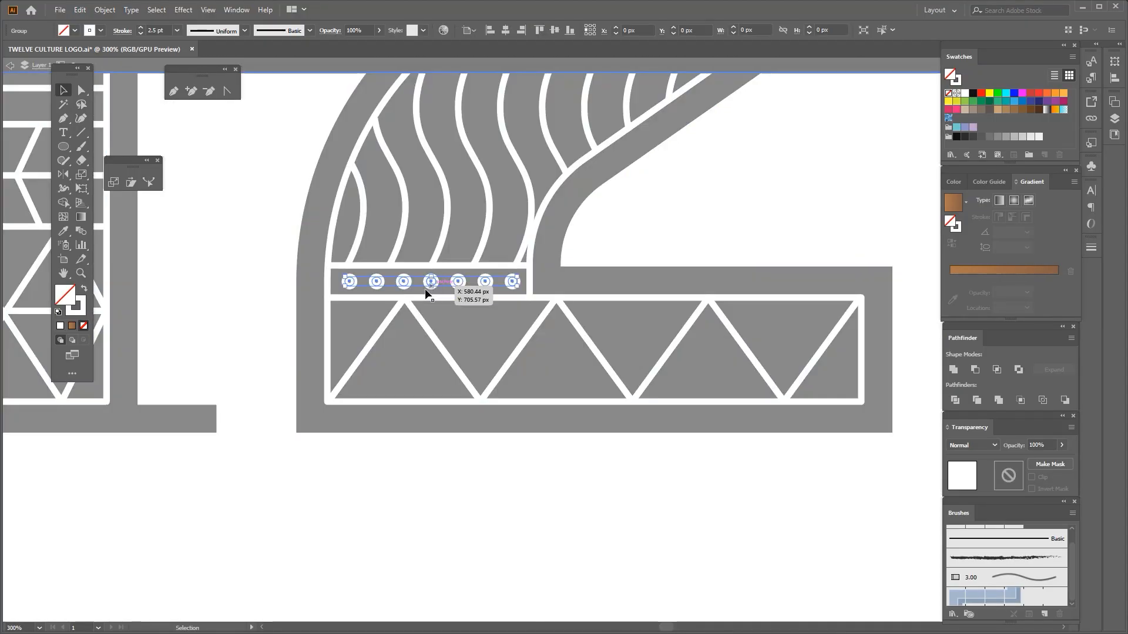
{"action": "scroll", "coordinate": [451, 315], "scroll_direction": "down", "scroll_amount": 3}
{"action": "left_click", "coordinate": [427, 399]}
{"action": "key", "text": "space"}
{"action": "left_click_drag", "start_coordinate": [269, 128], "coordinate": [321, 178]}
Give the 1's row of dots a white fill without a stroke and enlarge the row to about 62 px wide
{"action": "scroll", "coordinate": [320, 178], "scroll_direction": "up", "scroll_amount": 3}
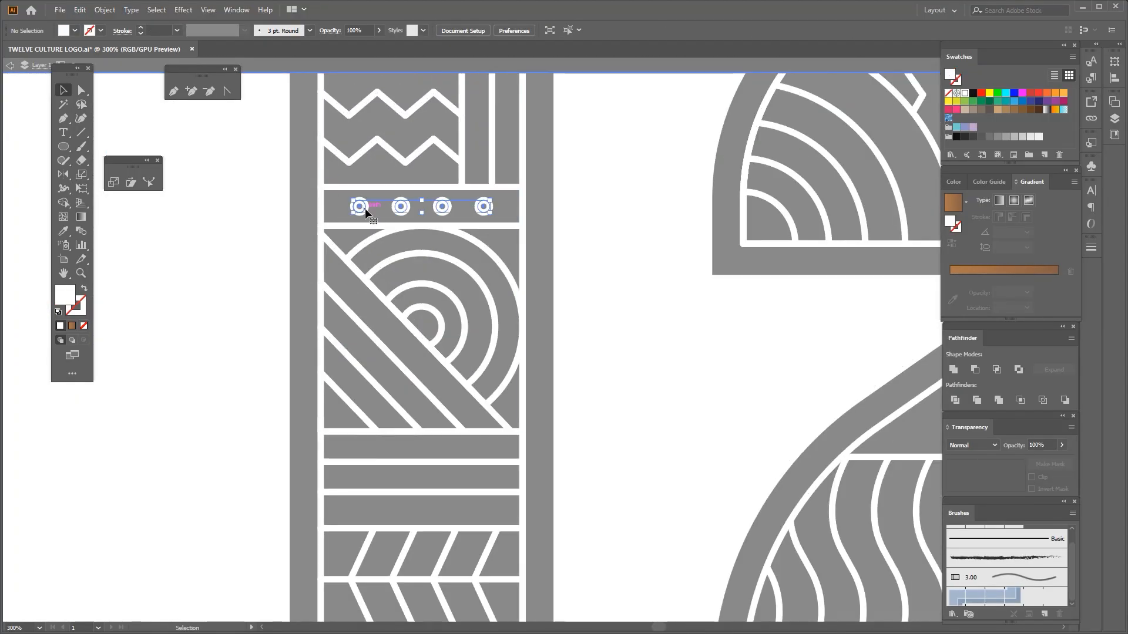
{"action": "left_click", "coordinate": [365, 208]}
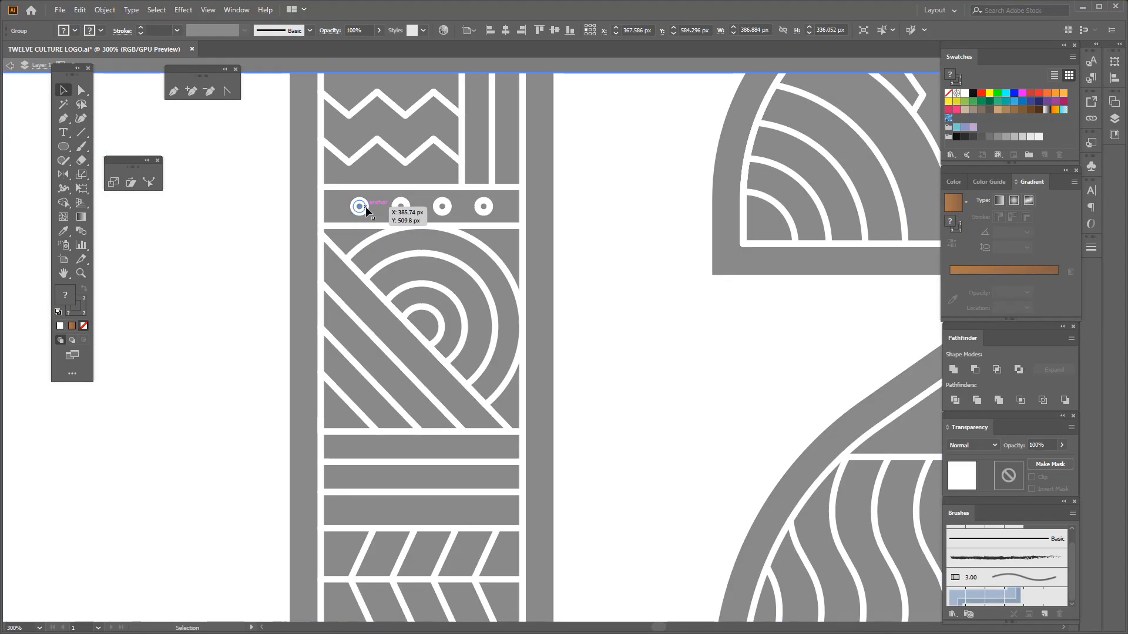
{"action": "scroll", "coordinate": [360, 207], "scroll_direction": "up", "scroll_amount": 3}
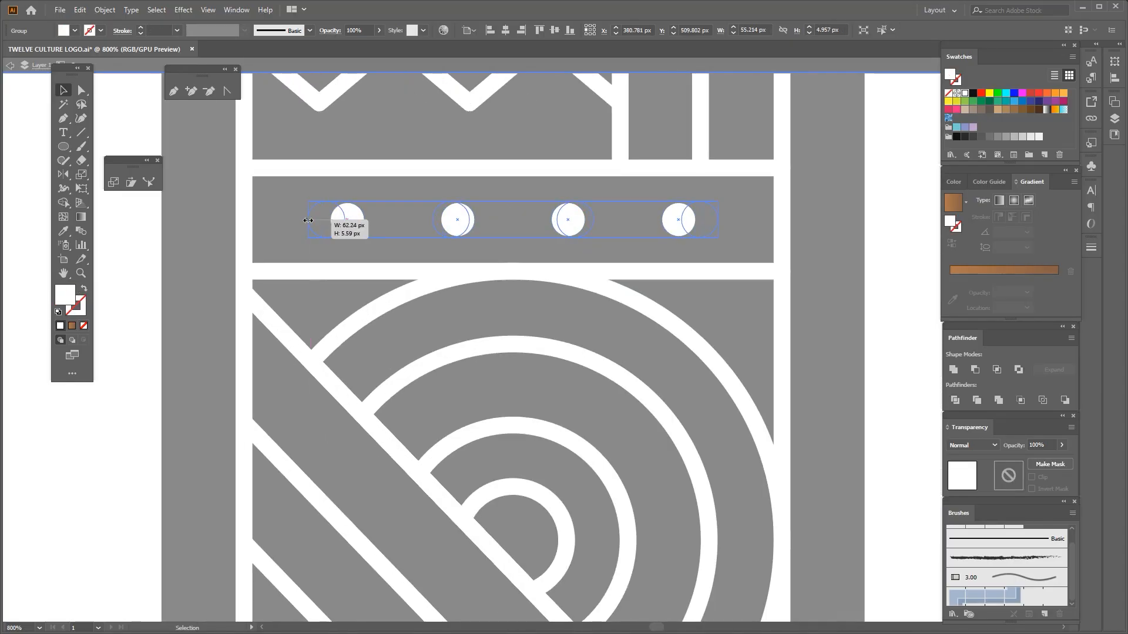
{"action": "left_click_drag", "start_coordinate": [309, 220], "coordinate": [305, 221]}
{"action": "scroll", "coordinate": [376, 202], "scroll_direction": "down", "scroll_amount": 3}
{"action": "double_click", "coordinate": [228, 269]}
{"action": "scroll", "coordinate": [271, 261], "scroll_direction": "down", "scroll_amount": 5}
{"action": "key", "text": "space"}
{"action": "left_click_drag", "start_coordinate": [270, 259], "coordinate": [310, 260]}
Select the whole 12 and convert its pattern strokes to outlined shapes
{"action": "left_click_drag", "start_coordinate": [262, 187], "coordinate": [566, 386]}
{"action": "scroll", "coordinate": [322, 258], "scroll_direction": "up", "scroll_amount": 1}
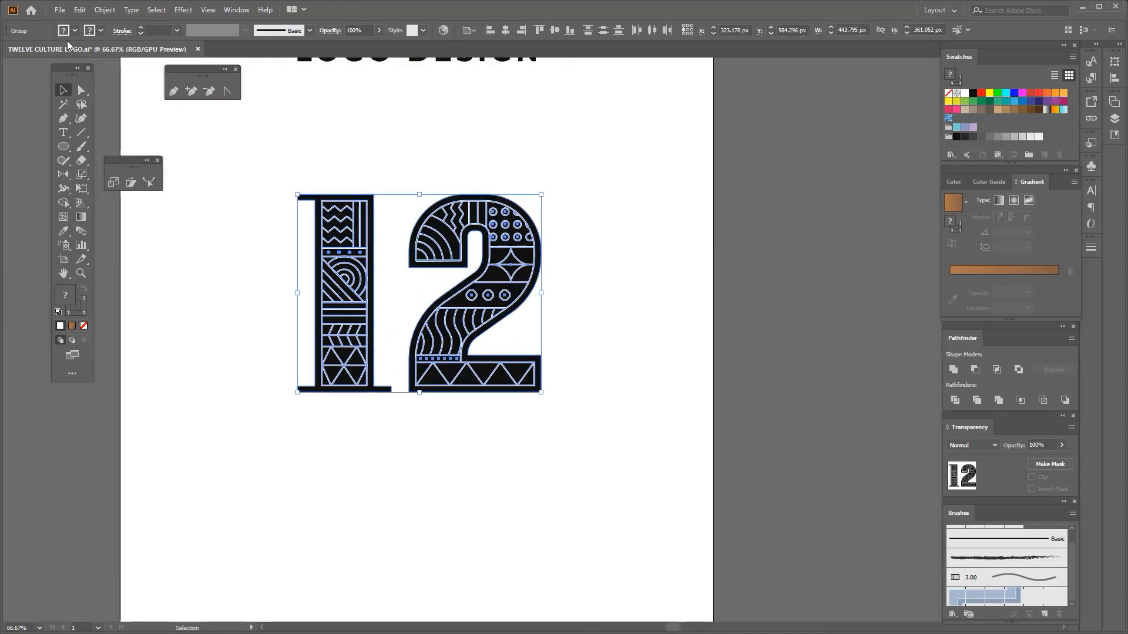
{"action": "left_click", "coordinate": [102, 11]}
{"action": "mouse_move", "coordinate": [144, 289]}
{"action": "left_click", "coordinate": [277, 318]}
{"action": "left_click", "coordinate": [238, 310]}
Fill the black digits with the brown linear gradient and keep the pattern lines white
{"action": "key", "text": "space"}
{"action": "left_click_drag", "start_coordinate": [238, 310], "coordinate": [266, 310]}
{"action": "mouse_move", "coordinate": [261, 174]}
{"action": "left_mouse_down"}
{"action": "mouse_move", "coordinate": [516, 331]}
{"action": "mouse_move", "coordinate": [647, 429]}
{"action": "left_mouse_up"}
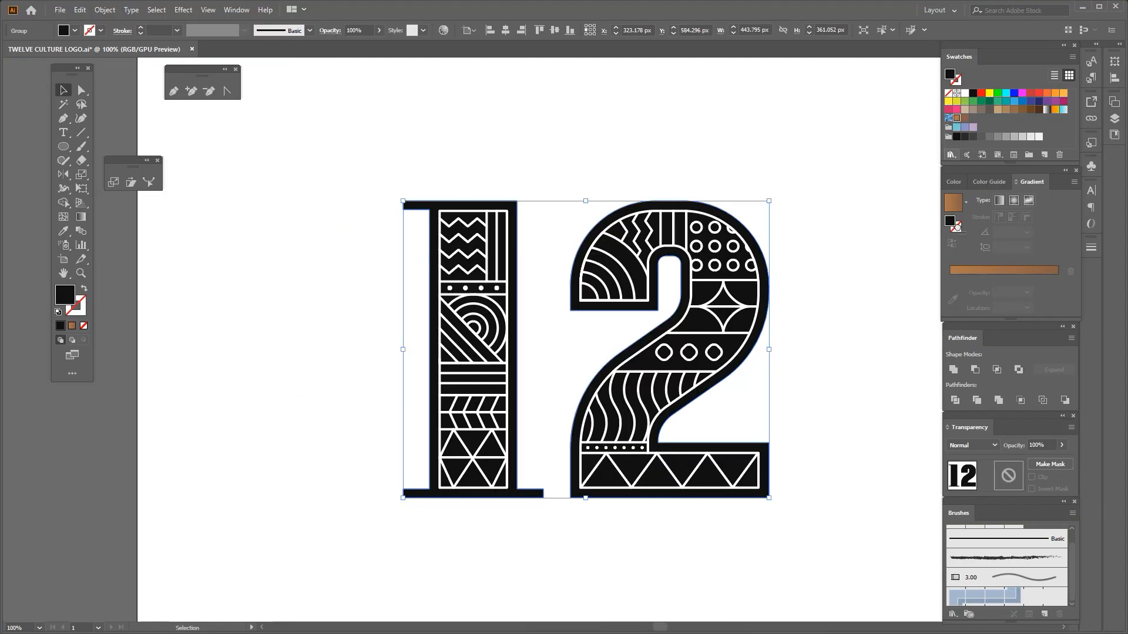
{"action": "left_click", "coordinate": [969, 276]}
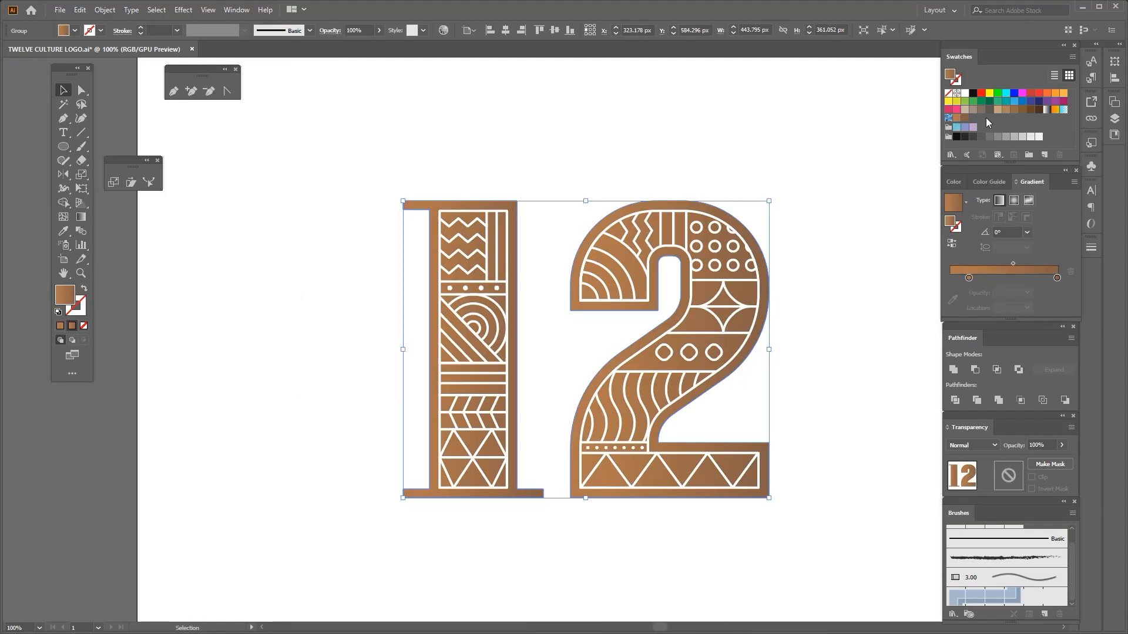
{"action": "left_click_drag", "start_coordinate": [1053, 273], "coordinate": [1055, 275]}
{"action": "scroll", "coordinate": [422, 298], "scroll_direction": "down", "scroll_amount": 1}
Redirect the gradient across both digits to run vertically at -90°, from lighter at the top to darker at the base
{"action": "left_click", "coordinate": [81, 217]}
{"action": "key", "text": "space"}
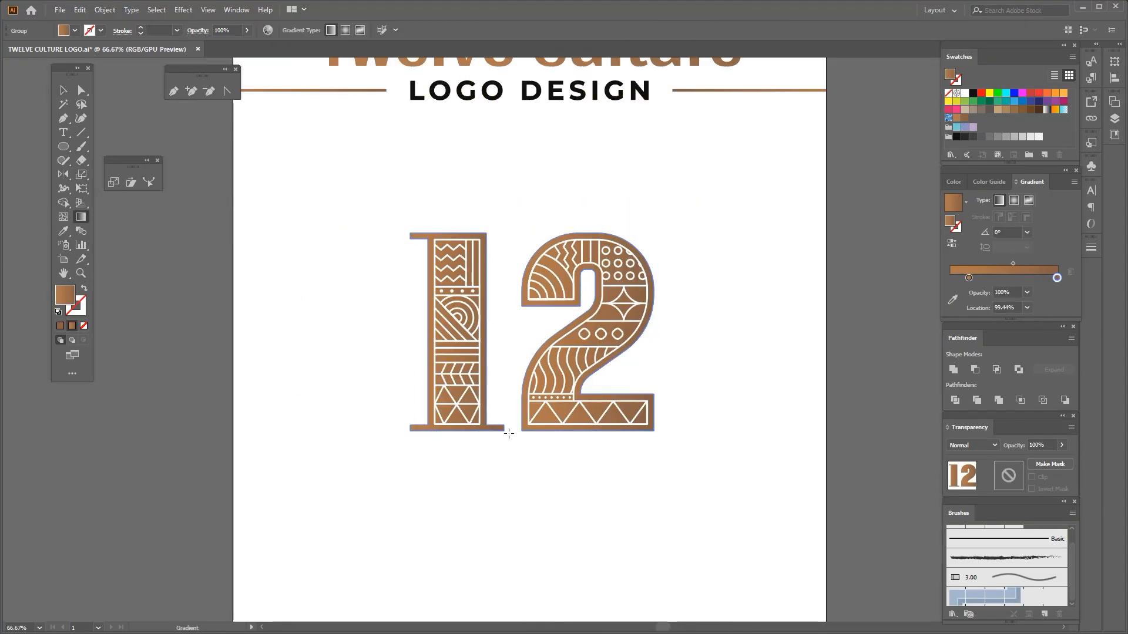
{"action": "left_click_drag", "start_coordinate": [509, 434], "coordinate": [509, 436]}
{"action": "scroll", "coordinate": [534, 371], "scroll_direction": "up", "scroll_amount": 1}
{"action": "left_click", "coordinate": [63, 90]}
Ungroup the brown digits so the 1 and the 2 are separate objects
{"action": "scroll", "coordinate": [299, 260], "scroll_direction": "down", "scroll_amount": 1}
{"action": "left_click_drag", "start_coordinate": [283, 196], "coordinate": [415, 419]}
{"action": "scroll", "coordinate": [411, 392], "scroll_direction": "up", "scroll_amount": 2}
{"action": "left_click", "coordinate": [418, 407]}
{"action": "right_click", "coordinate": [432, 387]}
{"action": "left_click", "coordinate": [460, 486]}
{"action": "scroll", "coordinate": [467, 466], "scroll_direction": "down", "scroll_amount": 3}
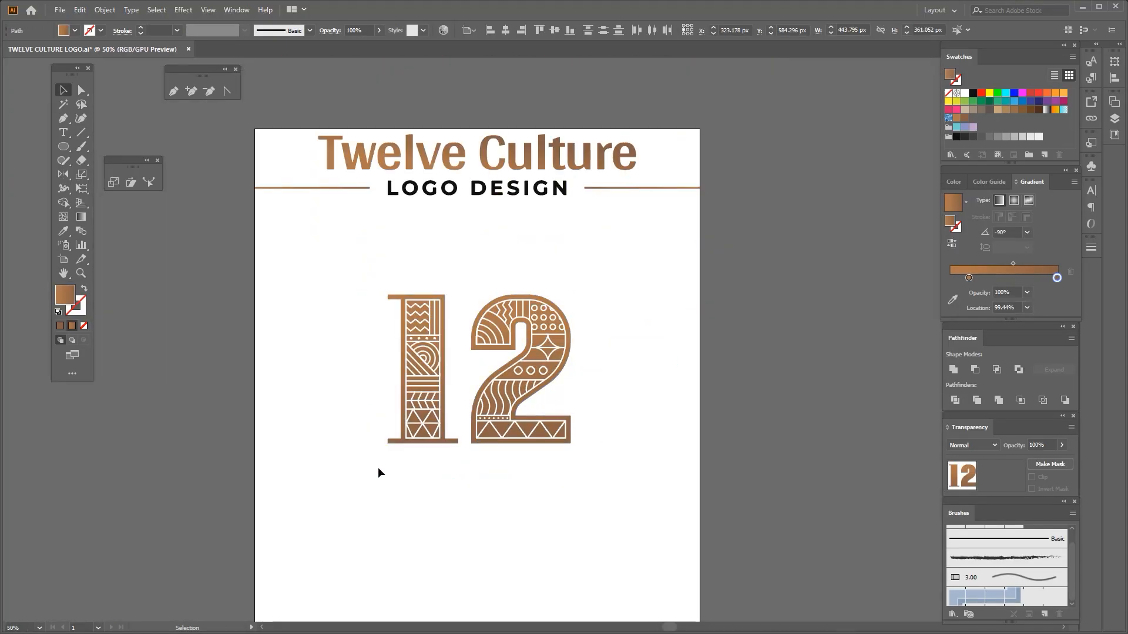
Ungroup the white pattern lines of the 12
{"action": "left_click_drag", "start_coordinate": [378, 473], "coordinate": [454, 304]}
{"action": "scroll", "coordinate": [473, 423], "scroll_direction": "up", "scroll_amount": 3}
{"action": "right_click", "coordinate": [503, 413]}
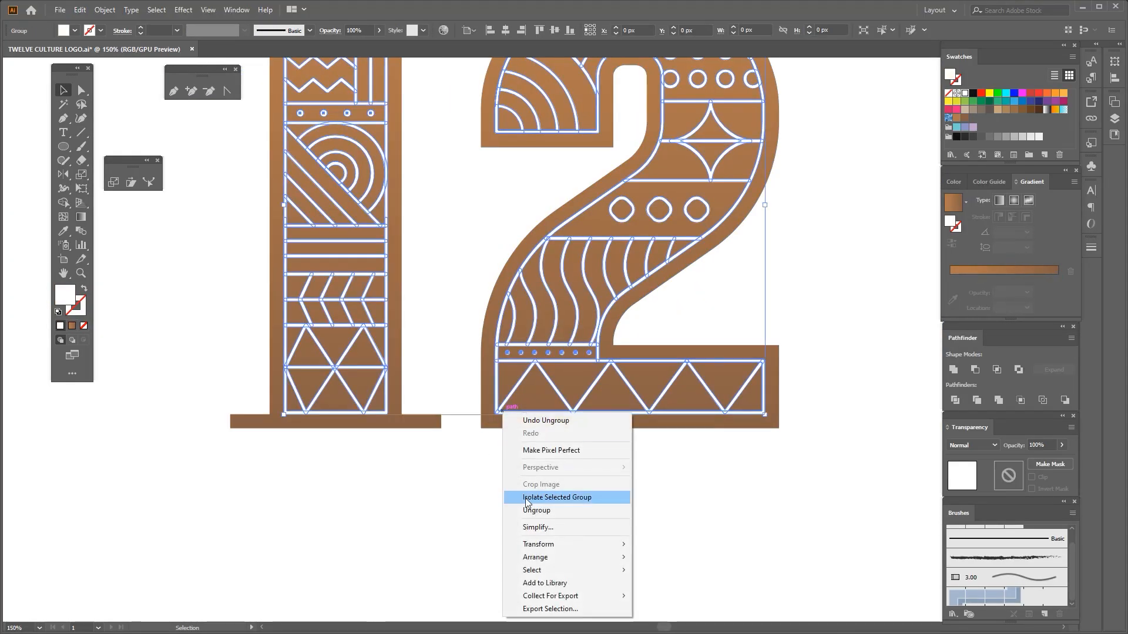
{"action": "left_click", "coordinate": [528, 511]}
Move the 1 with its pattern slightly closer to the 2 and group the complete 12
{"action": "scroll", "coordinate": [520, 483], "scroll_direction": "down", "scroll_amount": 3}
{"action": "left_click_drag", "start_coordinate": [408, 491], "coordinate": [500, 296]}
{"action": "scroll", "coordinate": [497, 460], "scroll_direction": "up", "scroll_amount": 5}
{"action": "left_click_drag", "start_coordinate": [442, 459], "coordinate": [477, 458]}
{"action": "scroll", "coordinate": [531, 421], "scroll_direction": "down", "scroll_amount": 4}
{"action": "left_click", "coordinate": [395, 466]}
{"action": "left_click_drag", "start_coordinate": [395, 466], "coordinate": [714, 283]}
{"action": "key", "text": "ctrl+g"}
{"action": "left_click", "coordinate": [692, 255]}
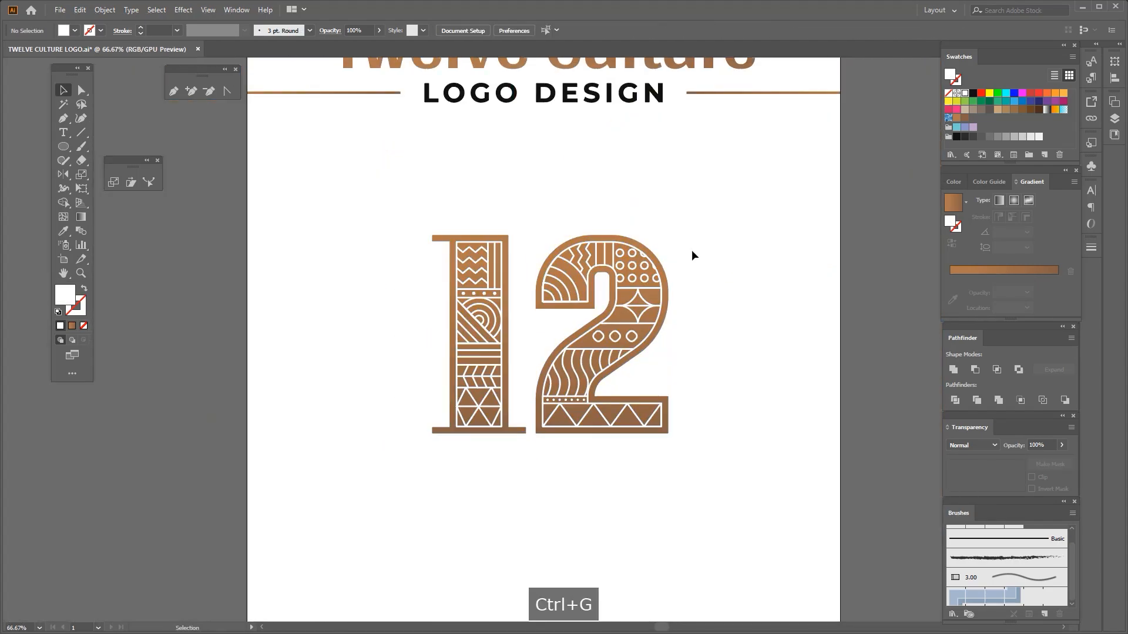
{"action": "left_click_drag", "start_coordinate": [491, 327], "coordinate": [456, 384]}
{"action": "key", "text": "ctrl+z"}
{"action": "left_click", "coordinate": [105, 10]}
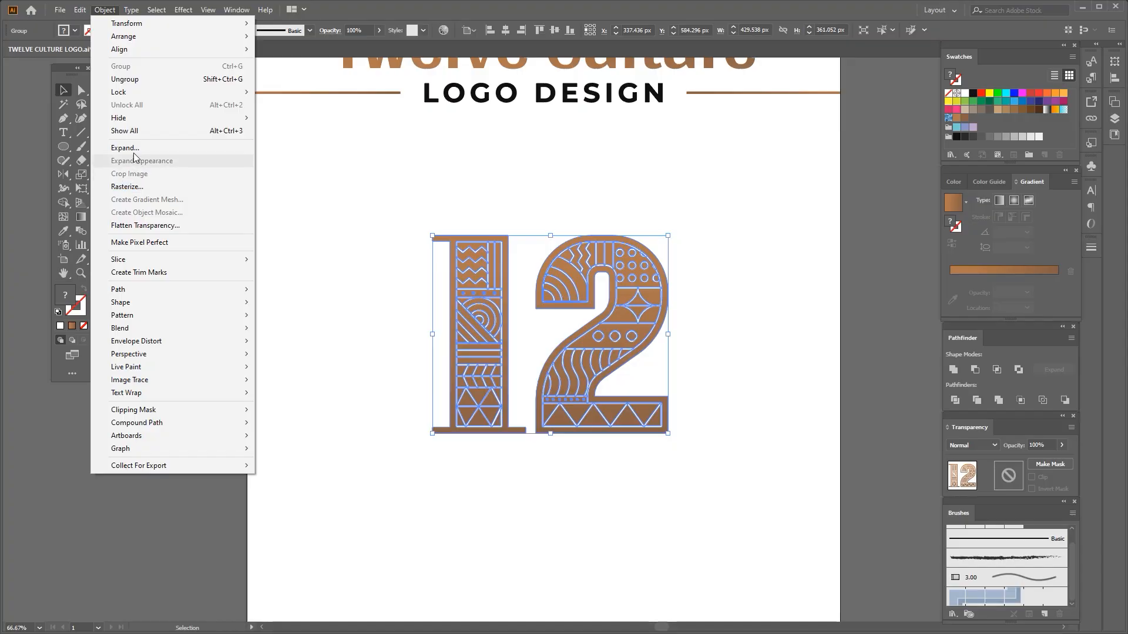
{"action": "left_click", "coordinate": [411, 244]}
Scale the grouped 12 down slightly and place it in the left half of the artboard
{"action": "scroll", "coordinate": [388, 214], "scroll_direction": "down", "scroll_amount": 2}
{"action": "left_click_drag", "start_coordinate": [387, 201], "coordinate": [509, 353]}
{"action": "scroll", "coordinate": [468, 341], "scroll_direction": "up", "scroll_amount": 1}
{"action": "left_click_drag", "start_coordinate": [469, 321], "coordinate": [470, 296]}
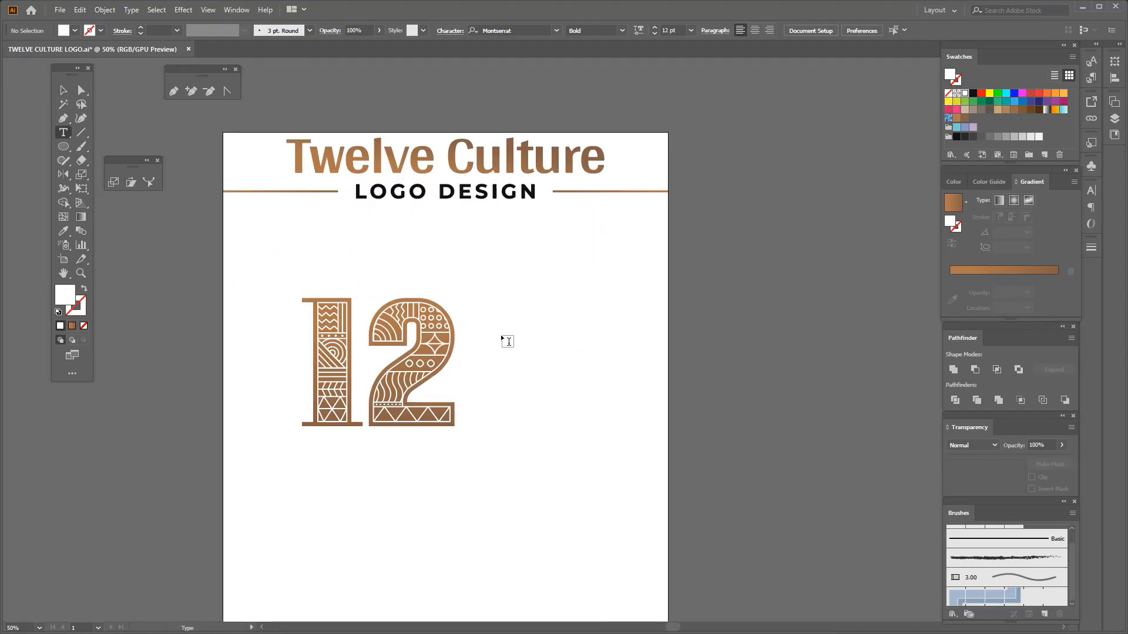
Add the text TWELVE CULTURE in black Montserrat Bold to the right of the 12 and enlarge it to about 71 pt
{"action": "left_click", "coordinate": [504, 334]}
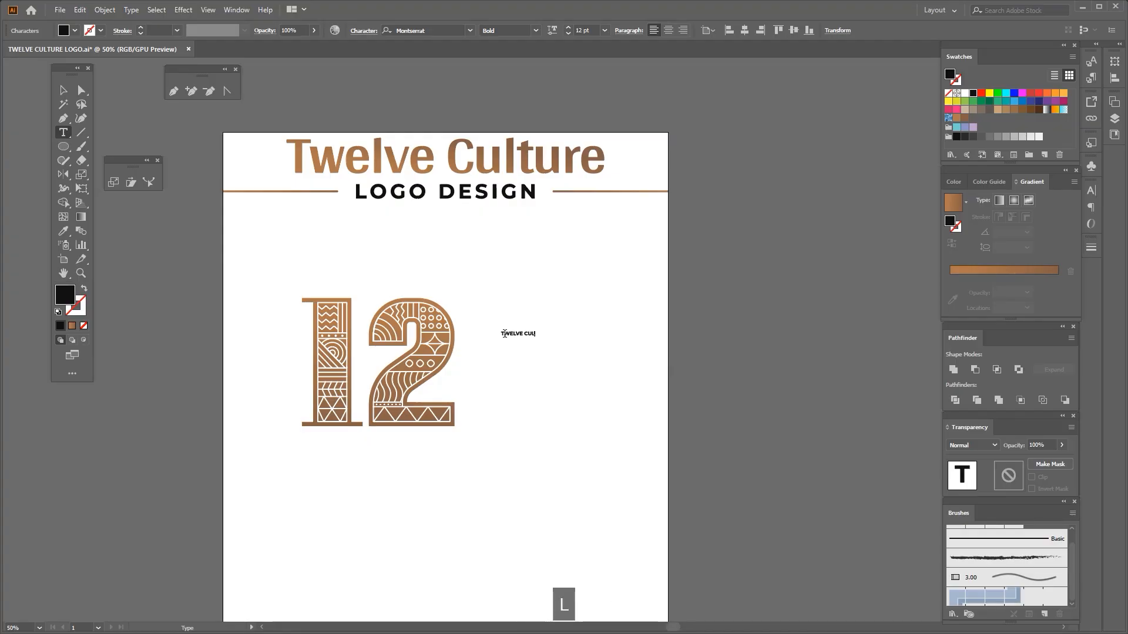
{"action": "scroll", "coordinate": [564, 349], "scroll_direction": "up", "scroll_amount": 3}
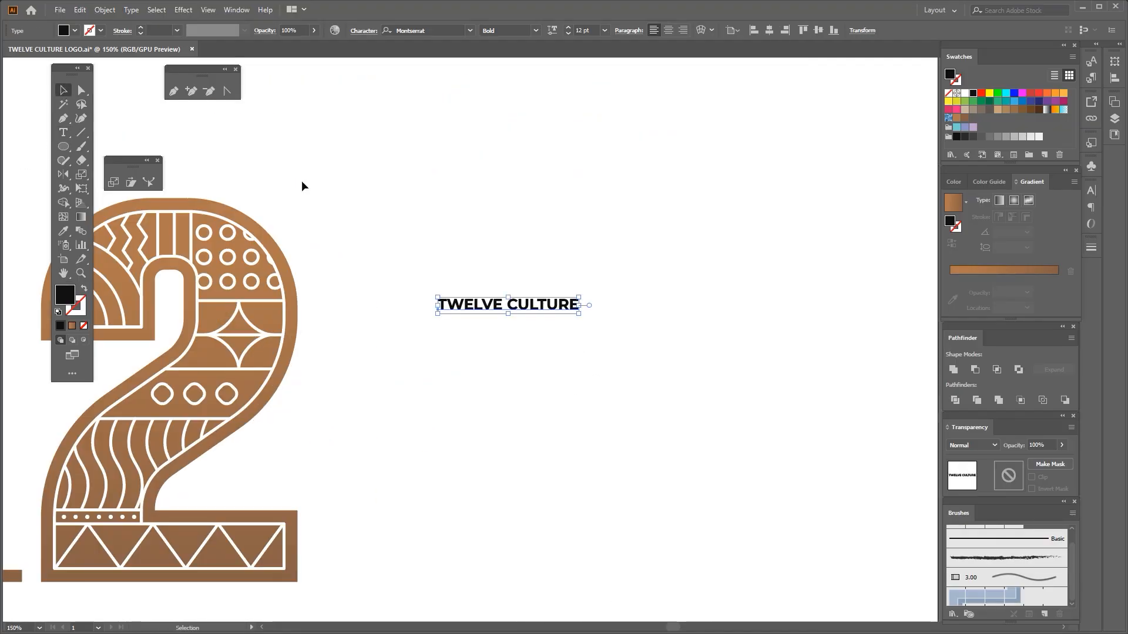
{"action": "scroll", "coordinate": [444, 269], "scroll_direction": "down", "scroll_amount": 4}
{"action": "scroll", "coordinate": [490, 285], "scroll_direction": "up", "scroll_amount": 1}
{"action": "left_click_drag", "start_coordinate": [468, 277], "coordinate": [585, 322]}
{"action": "left_click_drag", "start_coordinate": [427, 273], "coordinate": [495, 314]}
Place a copy of the TWELVE CULTURE text directly below the original
{"action": "left_click", "coordinate": [507, 308]}
{"action": "scroll", "coordinate": [507, 308], "scroll_direction": "up", "scroll_amount": 1}
{"action": "key", "text": "ctrl+z"}
{"action": "left_click_drag", "start_coordinate": [494, 275], "coordinate": [503, 335], "text": "alt"}
Delete CULTURE from the upper text and TWELVE from the lower text so each line holds one word
{"action": "double_click", "coordinate": [546, 260]}
{"action": "left_click_drag", "start_coordinate": [546, 259], "coordinate": [815, 247]}
{"action": "key", "text": "Delete"}
{"action": "left_click_drag", "start_coordinate": [563, 322], "coordinate": [167, 332]}
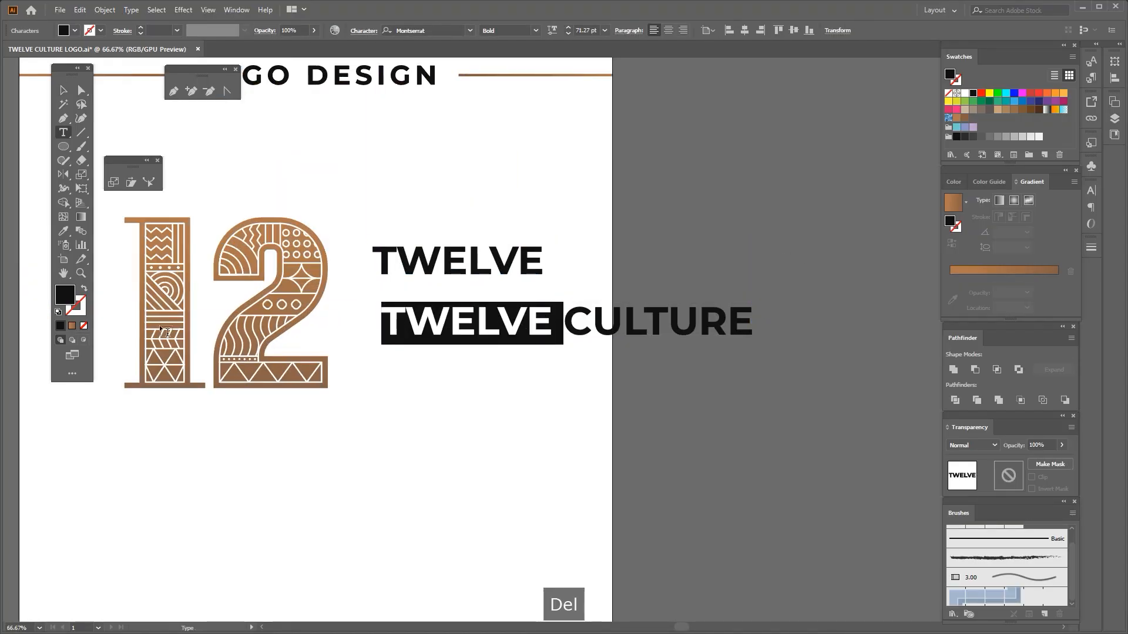
{"action": "key", "text": "Delete"}
{"action": "left_click", "coordinate": [64, 90]}
Set the font of both words to Arya Bold
{"action": "left_click_drag", "start_coordinate": [517, 365], "coordinate": [426, 208]}
{"action": "left_click", "coordinate": [451, 30]}
{"action": "type", "text": "AV"}
{"action": "key", "text": "BackSpace"}
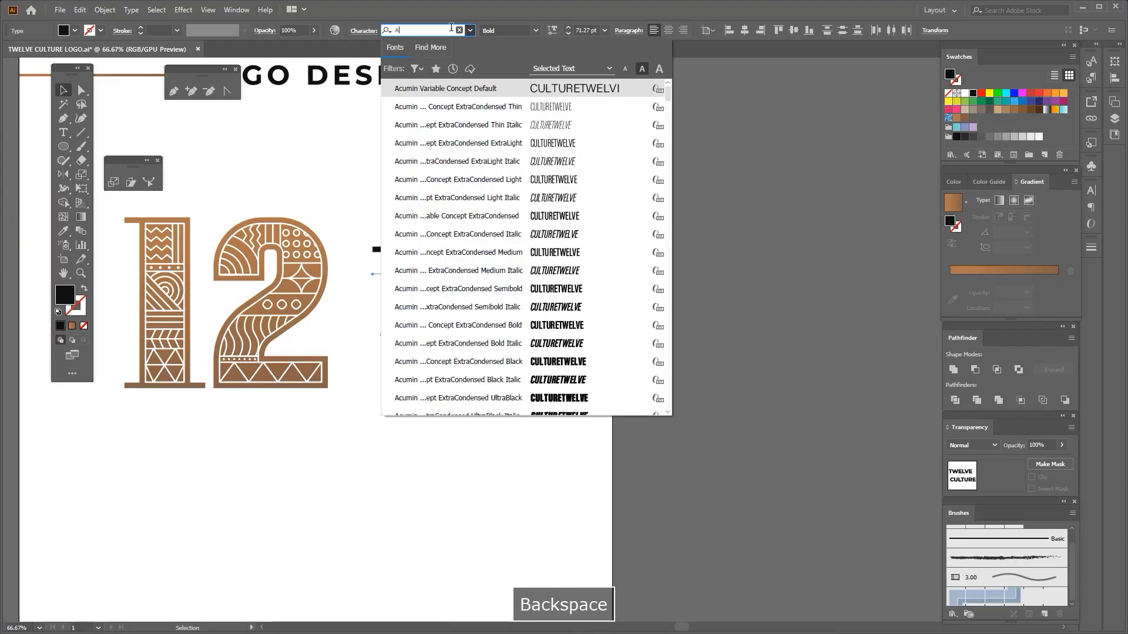
{"action": "type", "text": "rya"}
{"action": "key", "text": "Return"}
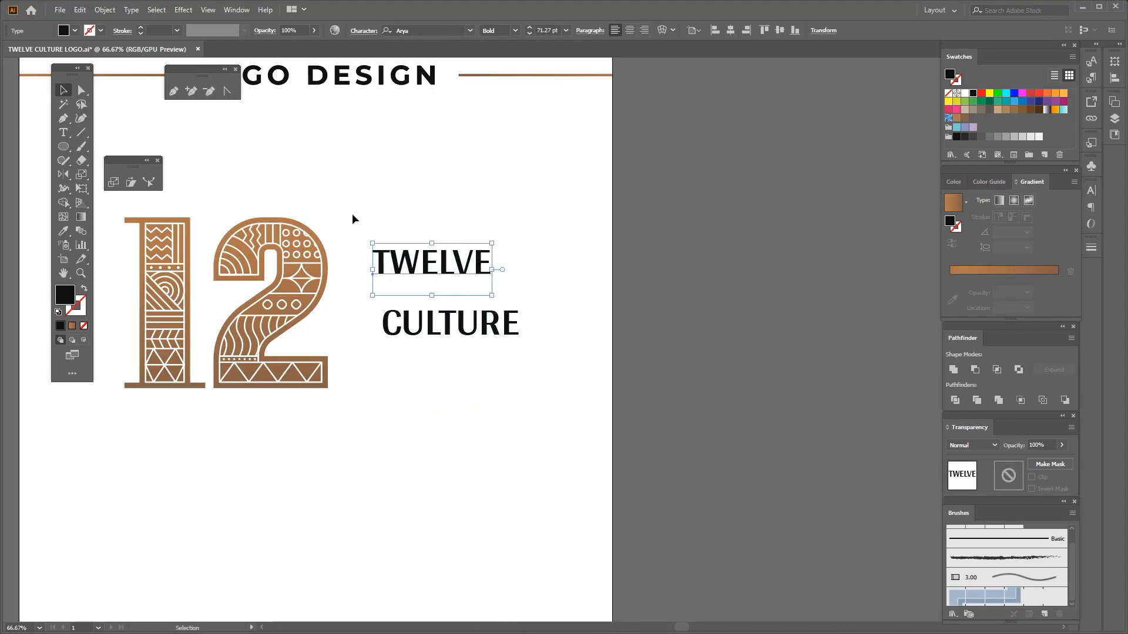
Change both words to title case and enlarge them
{"action": "left_click", "coordinate": [131, 10]}
{"action": "mouse_move", "coordinate": [247, 189]}
{"action": "left_click", "coordinate": [312, 216]}
{"action": "left_click_drag", "start_coordinate": [520, 354], "coordinate": [754, 440]}
{"action": "left_click", "coordinate": [460, 385]}
Stack Culture closely under Twelve with their left edges nearly aligned, and move the words further right of the 12
{"action": "scroll", "coordinate": [461, 384], "scroll_direction": "up", "scroll_amount": 1}
{"action": "left_click_drag", "start_coordinate": [461, 384], "coordinate": [433, 318]}
{"action": "scroll", "coordinate": [434, 319], "scroll_direction": "down", "scroll_amount": 2}
{"action": "left_click", "coordinate": [481, 278], "text": "shift"}
{"action": "left_click_drag", "start_coordinate": [535, 303], "coordinate": [605, 295]}
Scale the 12 down to about 316 px wide and 266 px high to suit the two lines of text
{"action": "scroll", "coordinate": [519, 288], "scroll_direction": "down", "scroll_amount": 2}
{"action": "left_click", "coordinate": [357, 259]}
{"action": "scroll", "coordinate": [434, 325], "scroll_direction": "up", "scroll_amount": 1}
{"action": "left_click_drag", "start_coordinate": [429, 324], "coordinate": [418, 311]}
{"action": "scroll", "coordinate": [429, 273], "scroll_direction": "up", "scroll_amount": 1}
Move the text closer to the 12 and raise Culture to tighten the gap between the two lines
{"action": "left_click", "coordinate": [523, 315]}
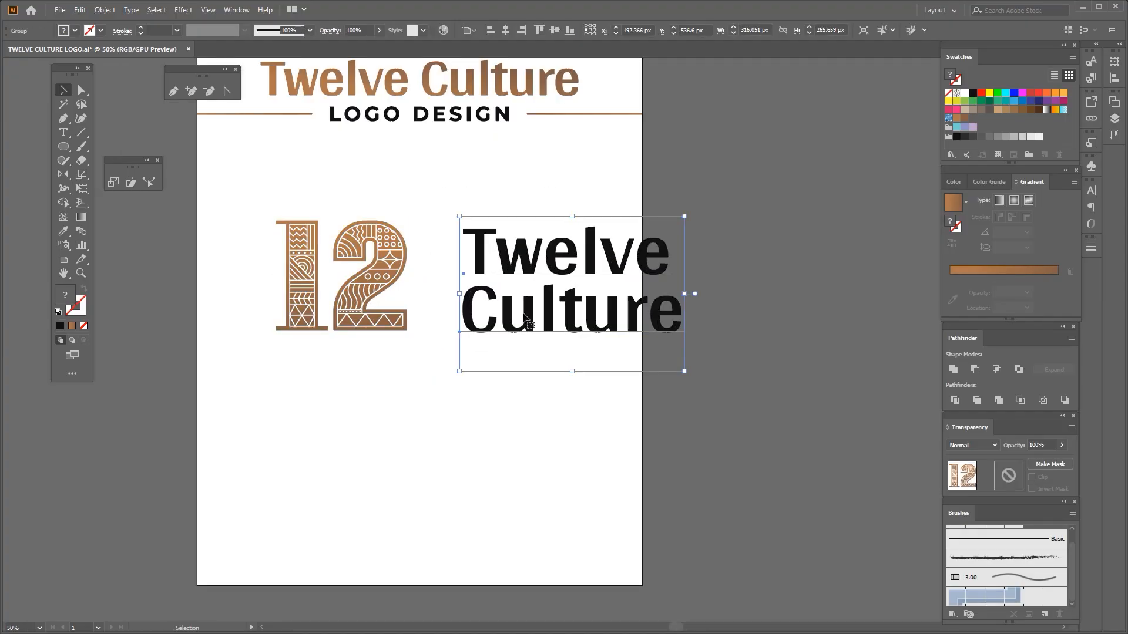
{"action": "scroll", "coordinate": [532, 318], "scroll_direction": "up", "scroll_amount": 1}
{"action": "left_click_drag", "start_coordinate": [546, 310], "coordinate": [520, 306]}
{"action": "left_click_drag", "start_coordinate": [470, 422], "coordinate": [517, 253]}
{"action": "scroll", "coordinate": [494, 306], "scroll_direction": "up", "scroll_amount": 2}
{"action": "left_click_drag", "start_coordinate": [495, 328], "coordinate": [495, 318]}
{"action": "scroll", "coordinate": [474, 357], "scroll_direction": "down", "scroll_amount": 3}
Widen the letter spacing of Twelve and Culture by three increments
{"action": "left_click_drag", "start_coordinate": [450, 422], "coordinate": [503, 346]}
{"action": "key", "text": "alt+Right"}
{"action": "key", "text": "alt+Right"}
{"action": "key", "text": "alt+Right"}
Convert both words to outlines and group them
{"action": "right_click", "coordinate": [540, 253]}
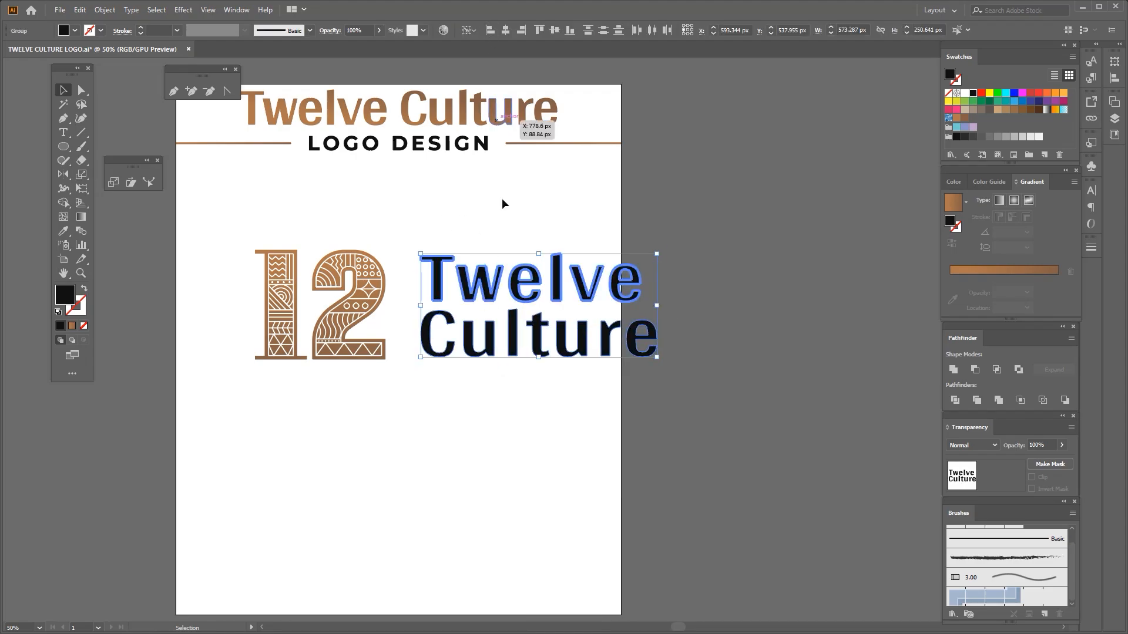
{"action": "left_click", "coordinate": [629, 401]}
{"action": "key", "text": "ctrl+g"}
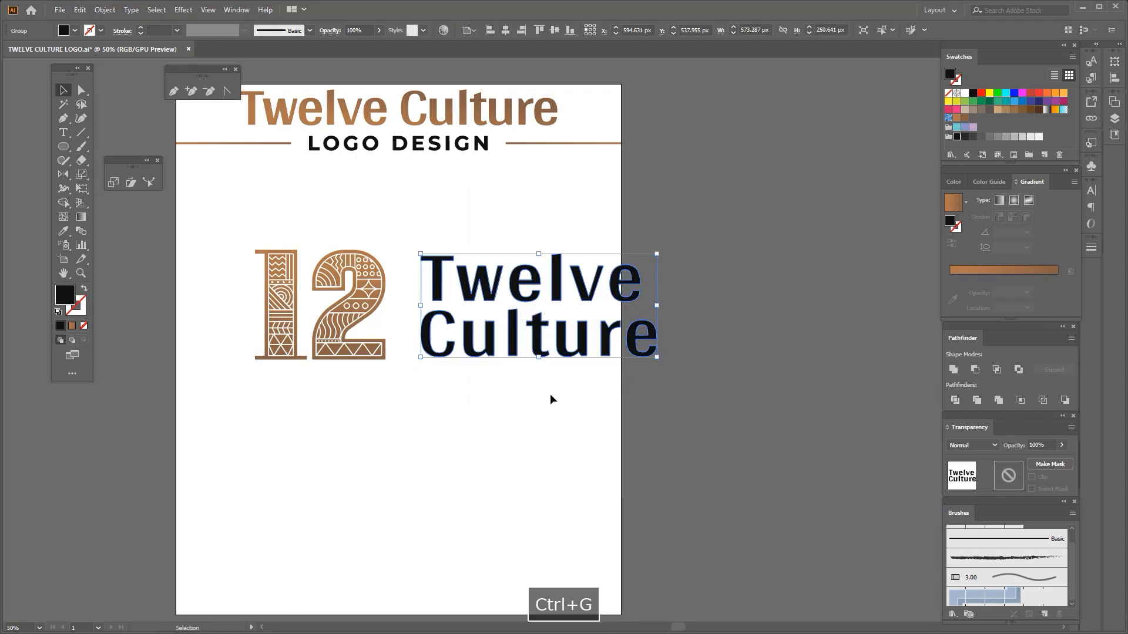
Vertically centre the outlined Twelve Culture text on the 12, and move the text slightly closer to it
{"action": "left_click", "coordinate": [326, 267]}
{"action": "left_click", "coordinate": [437, 293], "text": "shift"}
{"action": "left_click", "coordinate": [555, 30]}
{"action": "left_click", "coordinate": [438, 288]}
{"action": "scroll", "coordinate": [450, 298], "scroll_direction": "up", "scroll_amount": 3}
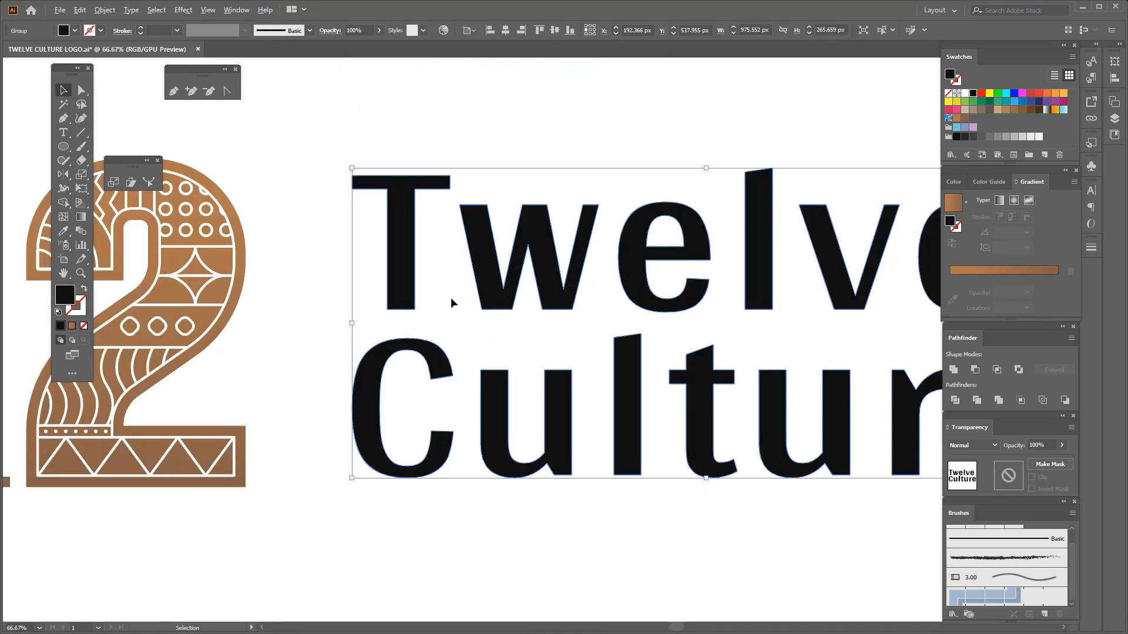
{"action": "left_click_drag", "start_coordinate": [456, 298], "coordinate": [430, 298]}
Group the 12 with the brand name and scale the logo down to about 763 px wide and 213 px high
{"action": "scroll", "coordinate": [430, 298], "scroll_direction": "down", "scroll_amount": 3}
{"action": "left_click_drag", "start_coordinate": [423, 401], "coordinate": [468, 394]}
{"action": "left_click_drag", "start_coordinate": [249, 219], "coordinate": [571, 370]}
{"action": "key", "text": "ctrl+g"}
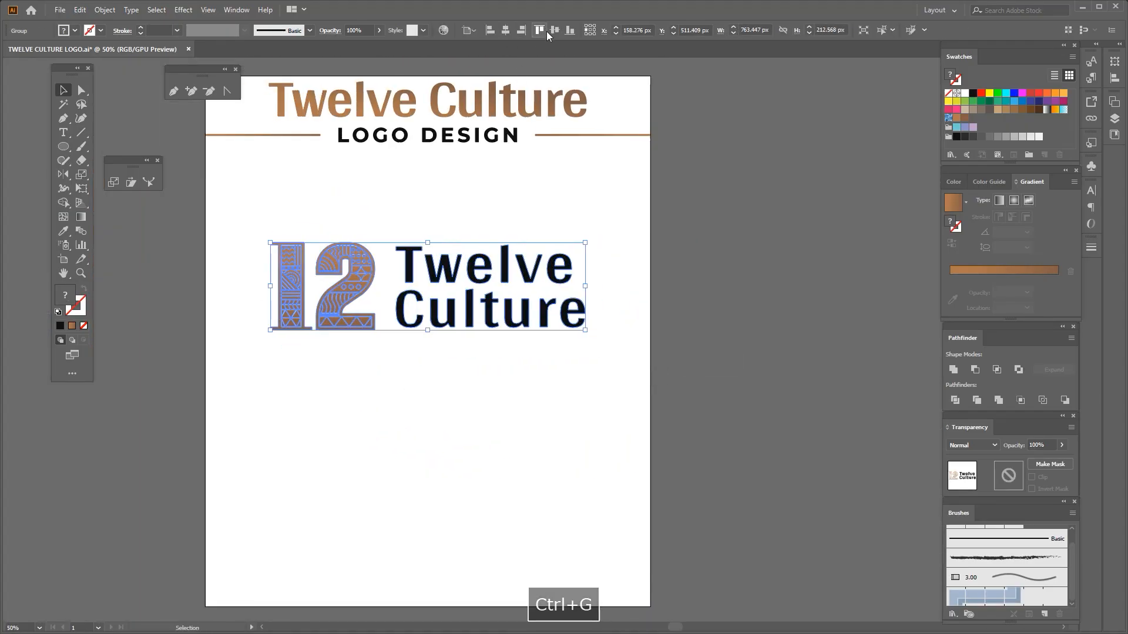
{"action": "left_click", "coordinate": [466, 372]}
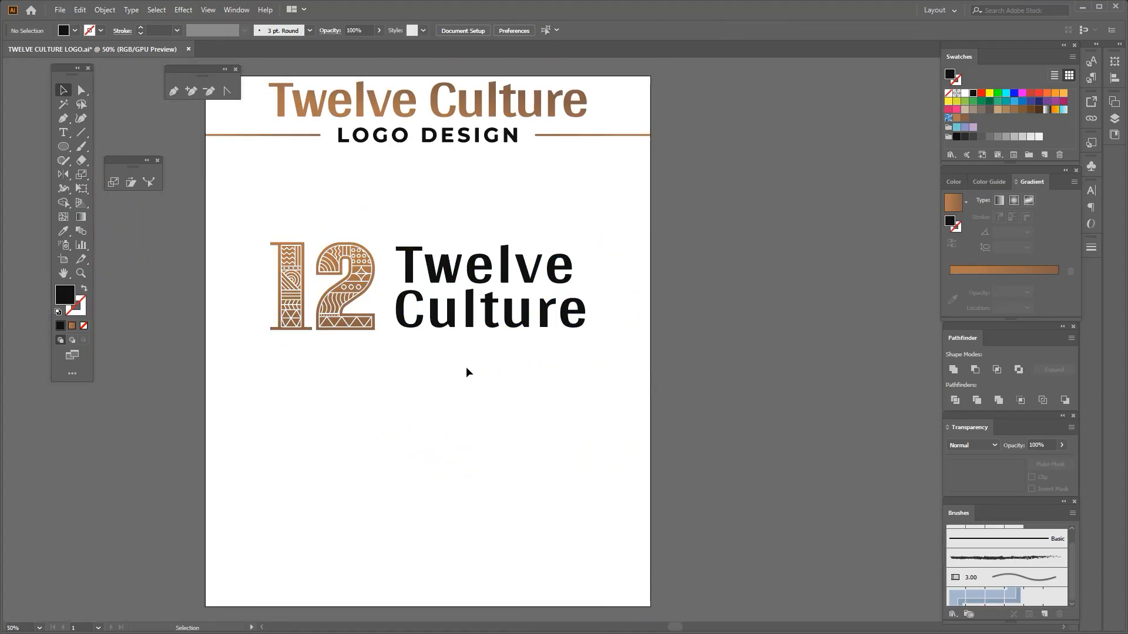
Enlarge the combined logo slightly about its centre on the artboard and group its parts again
{"action": "key", "text": "ctrl+0"}
{"action": "scroll", "coordinate": [518, 334], "scroll_direction": "up", "scroll_amount": 1}
{"action": "left_click", "coordinate": [594, 311]}
{"action": "left_click_drag", "start_coordinate": [748, 328], "coordinate": [779, 353]}
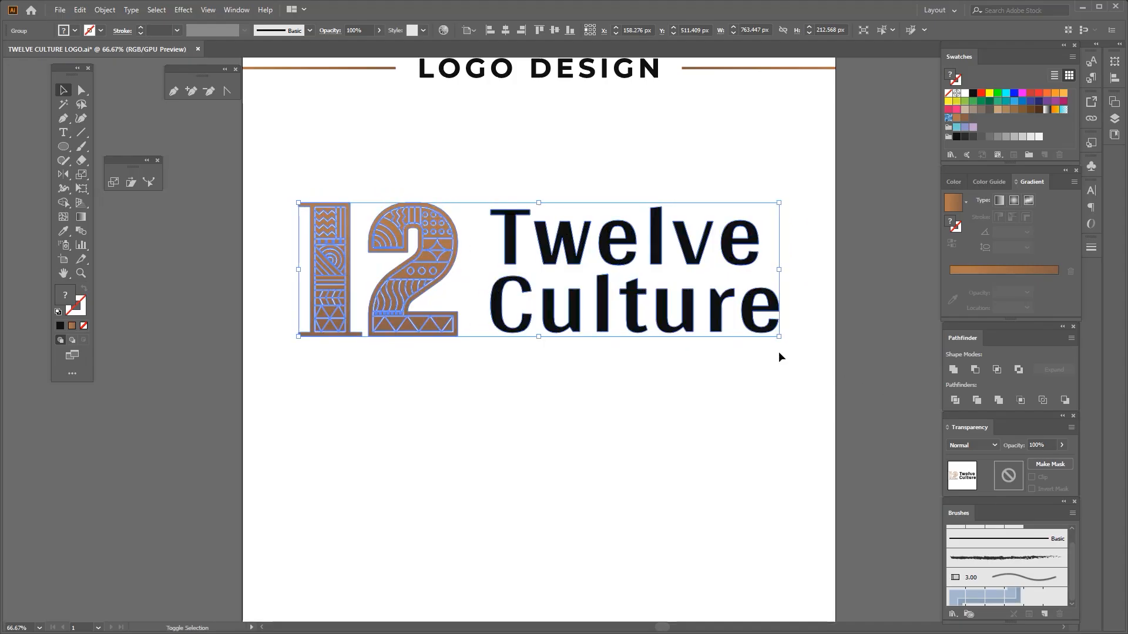
{"action": "left_click", "coordinate": [718, 381]}
{"action": "left_click_drag", "start_coordinate": [401, 396], "coordinate": [651, 254]}
{"action": "key", "text": "ctrl+g"}
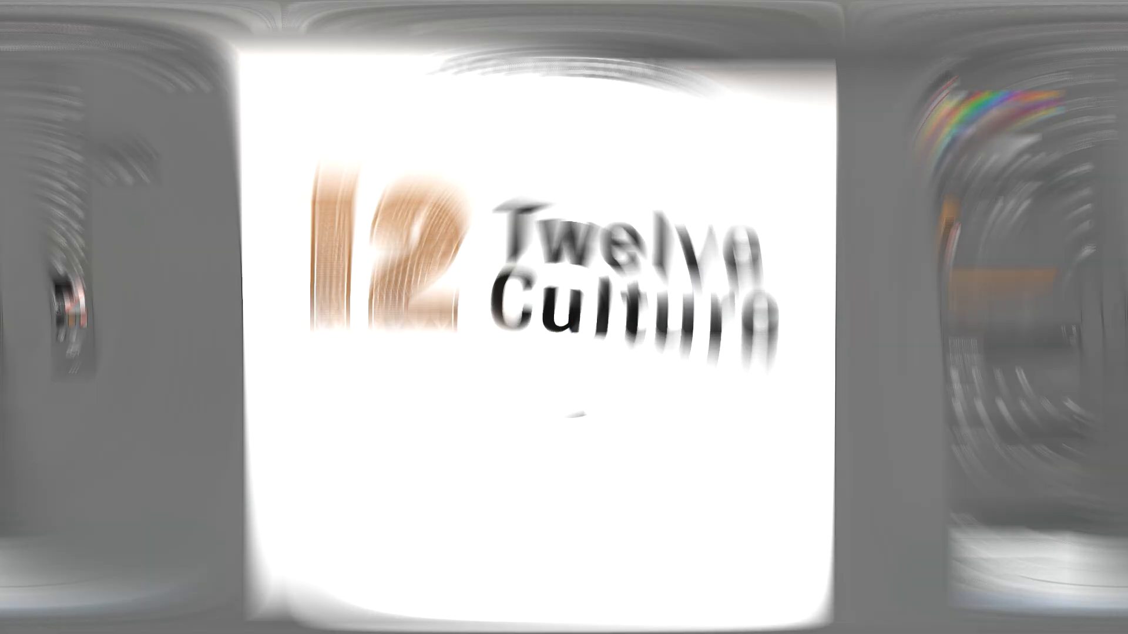